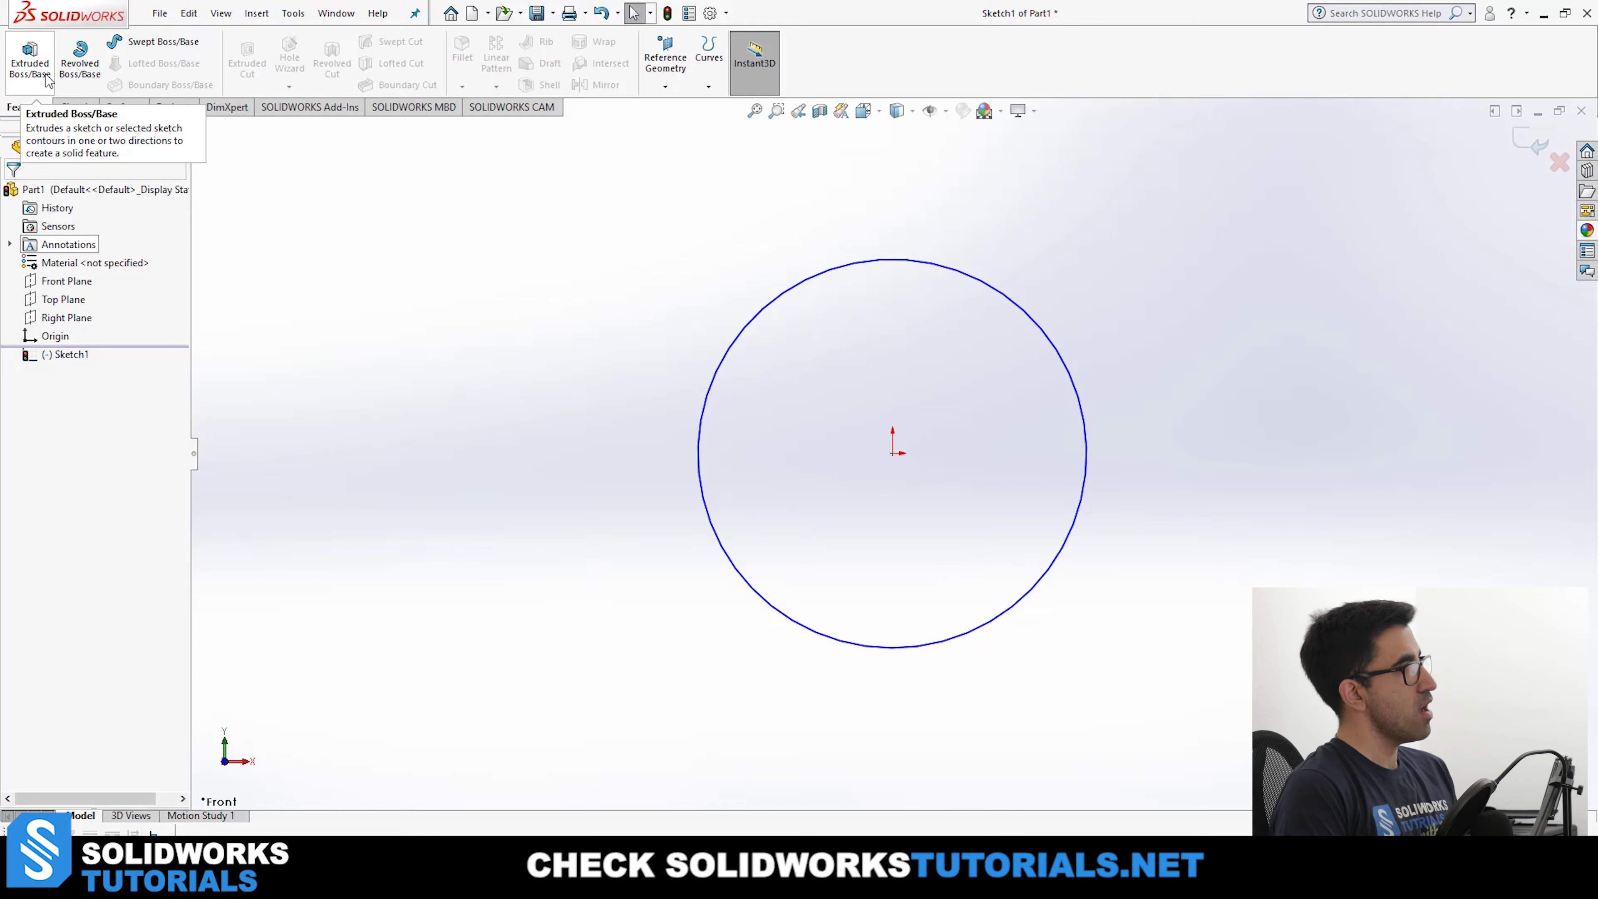
Start a boss extrusion of the circle sketch with Sketch Plane as the start condition.
{"action": "key", "text": "f"}
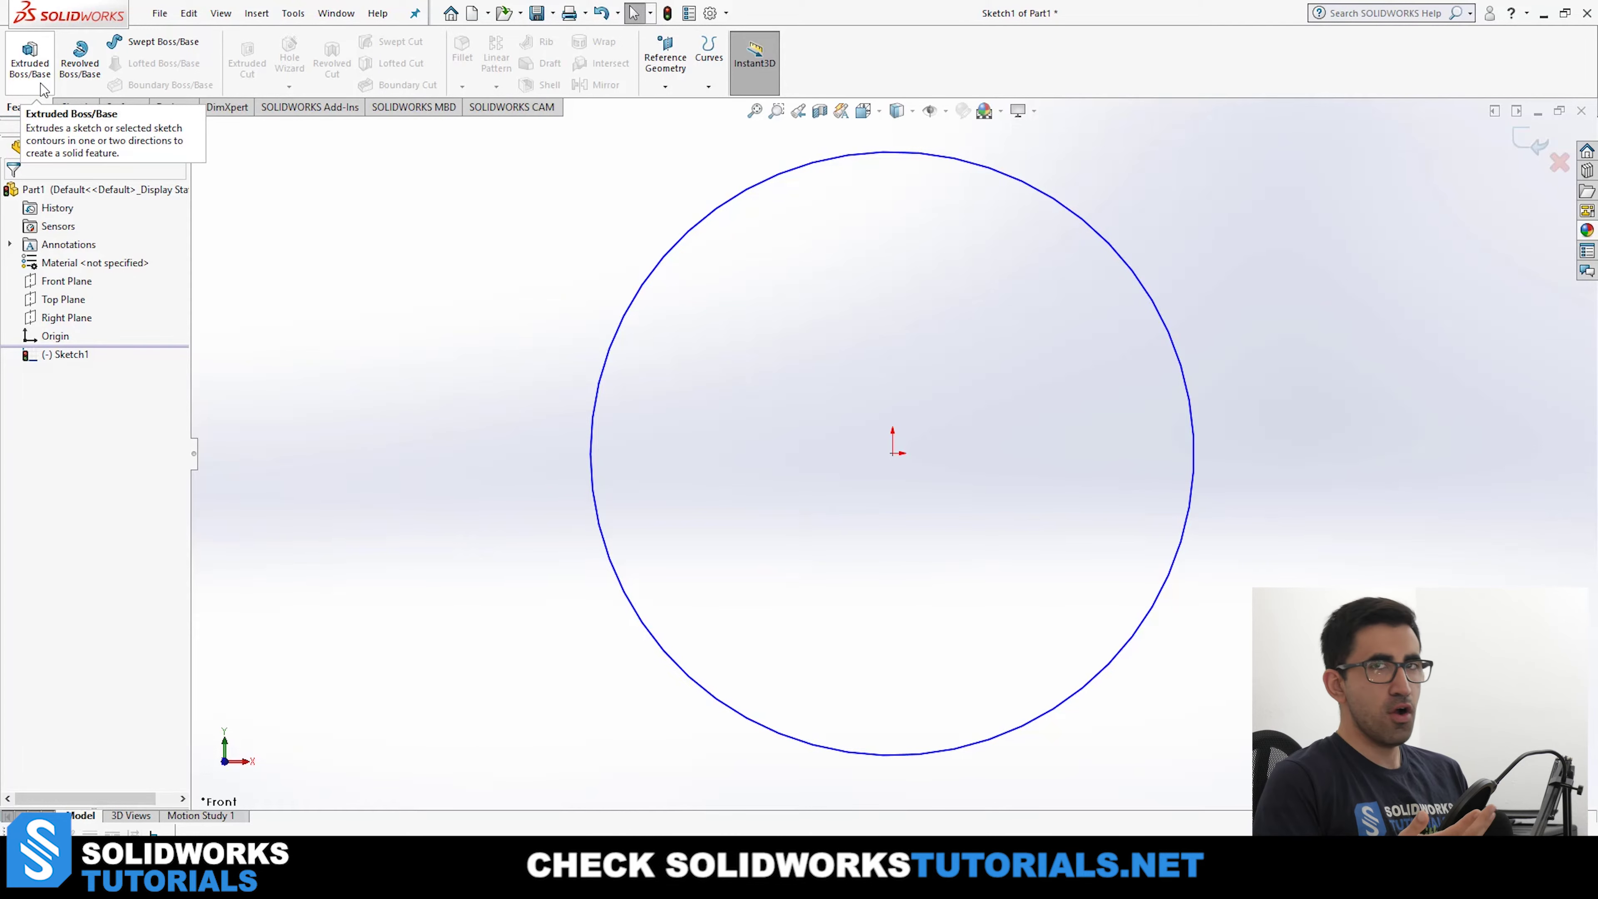
{"action": "left_click", "coordinate": [11, 70]}
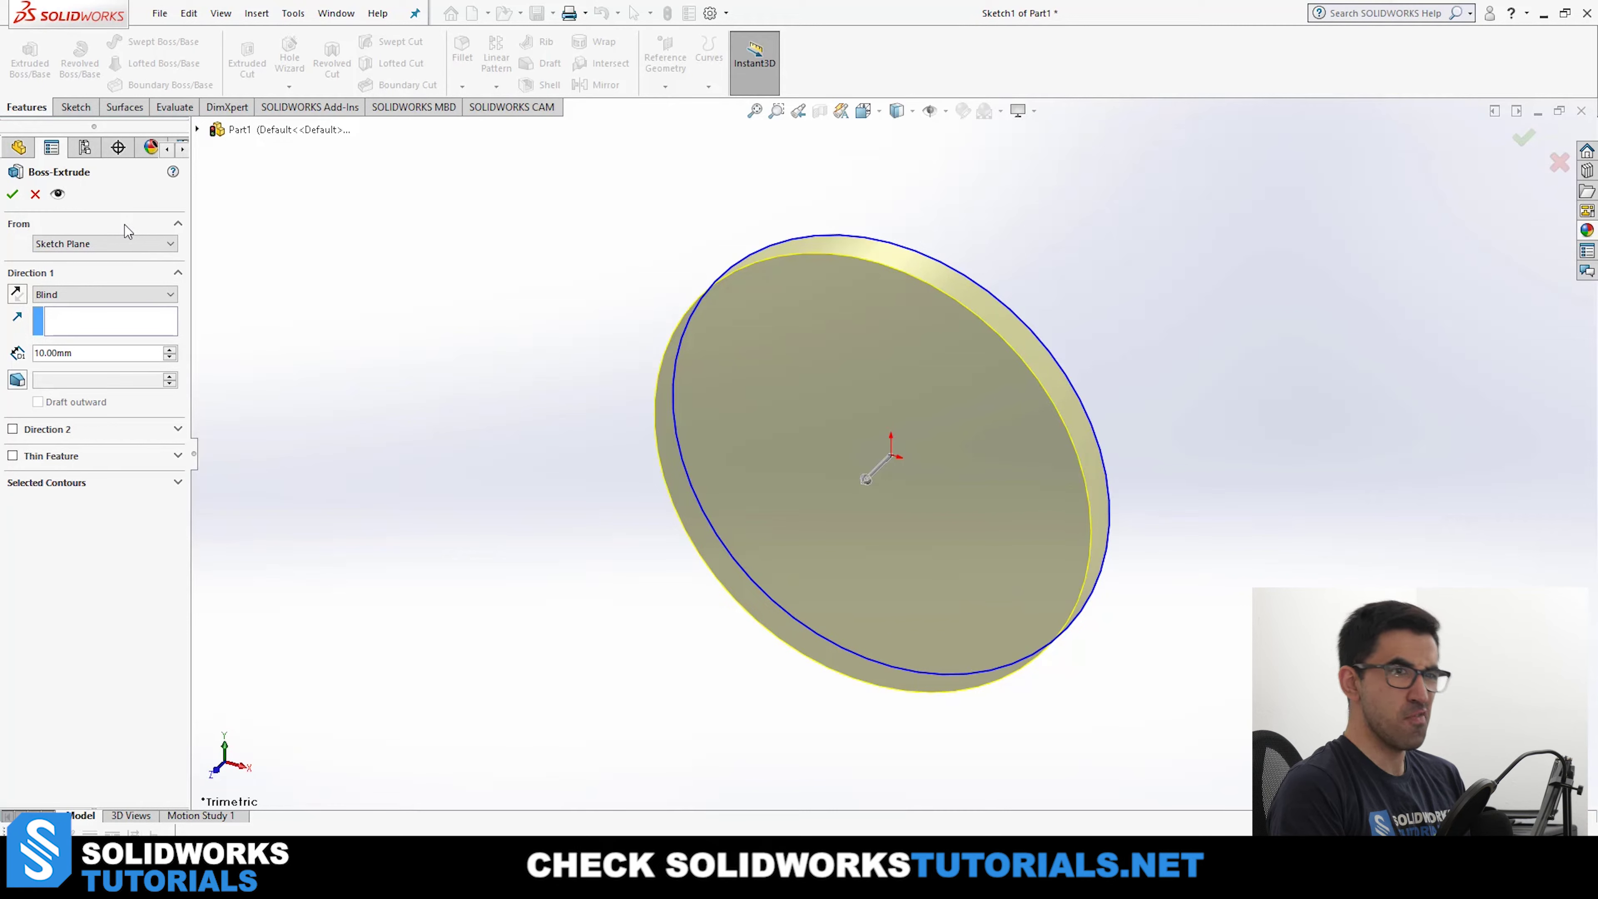
{"action": "left_click", "coordinate": [112, 247]}
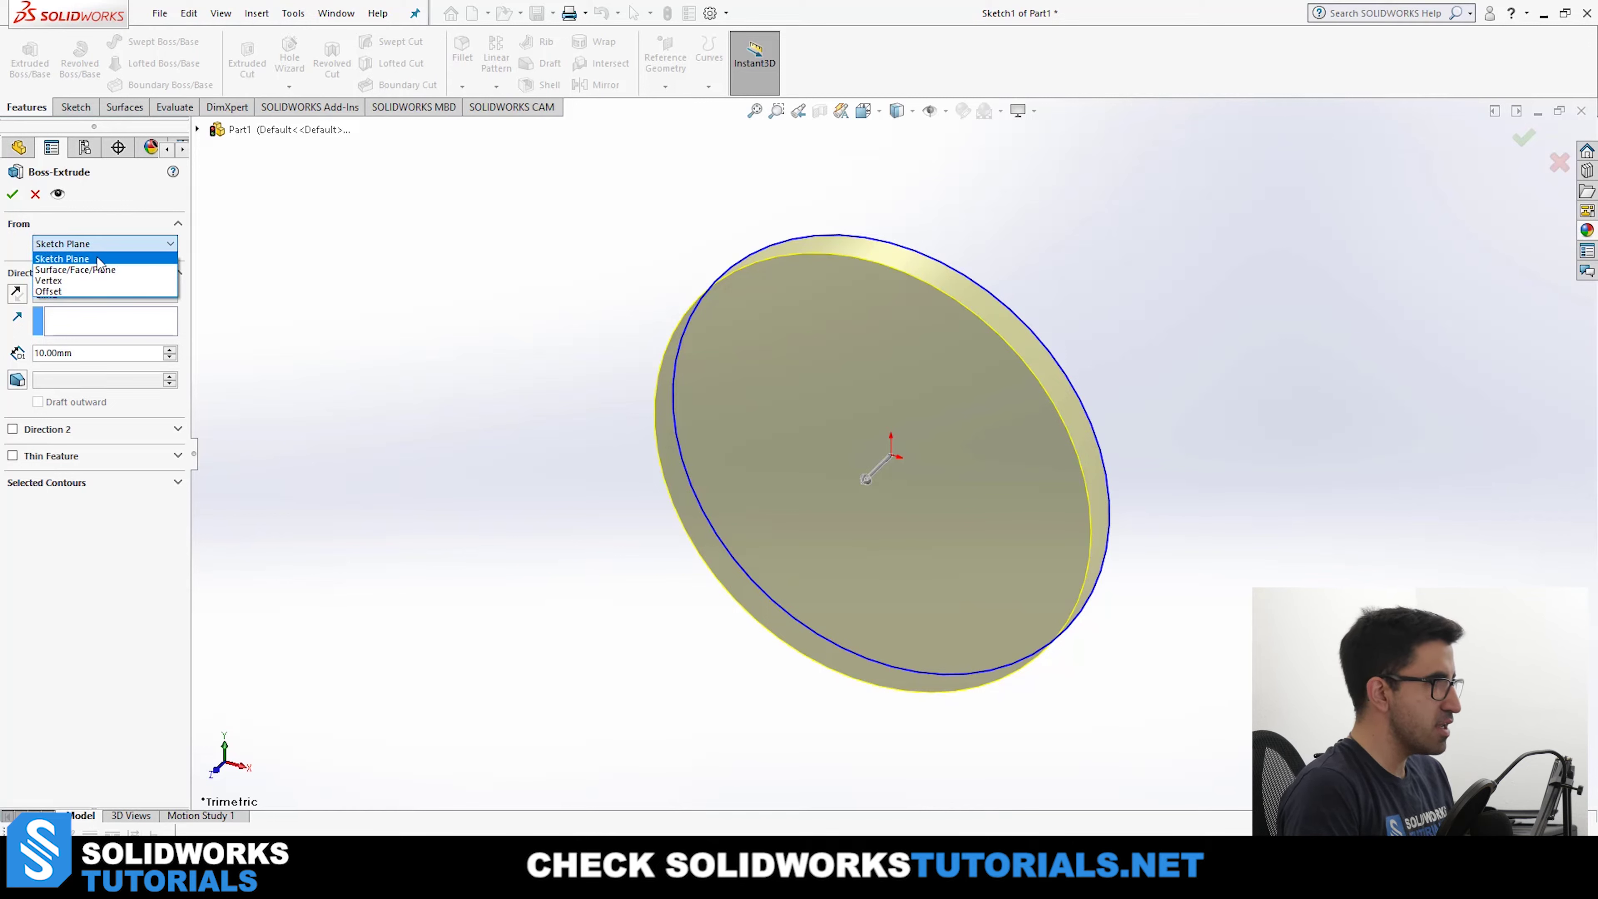
{"action": "left_click", "coordinate": [98, 260]}
{"action": "mouse_move", "coordinate": [642, 332]}
{"action": "middle_mouse_down"}
{"action": "mouse_move", "coordinate": [703, 357]}
{"action": "mouse_move", "coordinate": [583, 356]}
{"action": "middle_mouse_up"}
{"action": "scroll", "coordinate": [810, 339], "scroll_direction": "up", "scroll_amount": 3}
{"action": "middle_click_drag", "start_coordinate": [810, 340], "coordinate": [927, 361]}
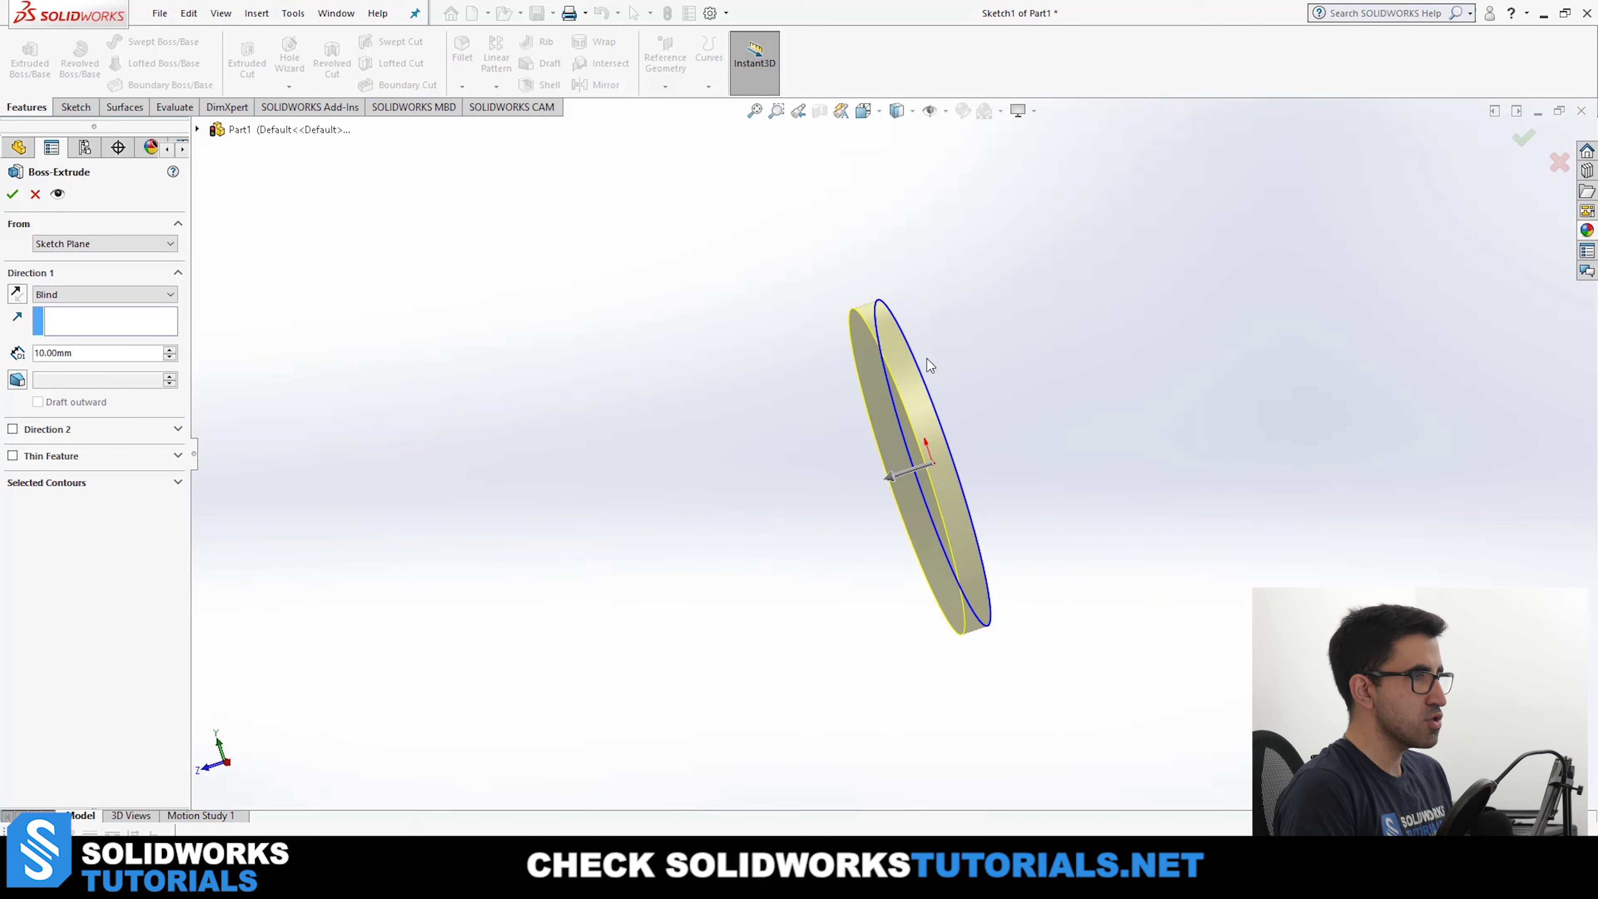
Change the extrusion's start condition to Offset with a distance of 10 mm from the sketch plane.
{"action": "left_click", "coordinate": [95, 246]}
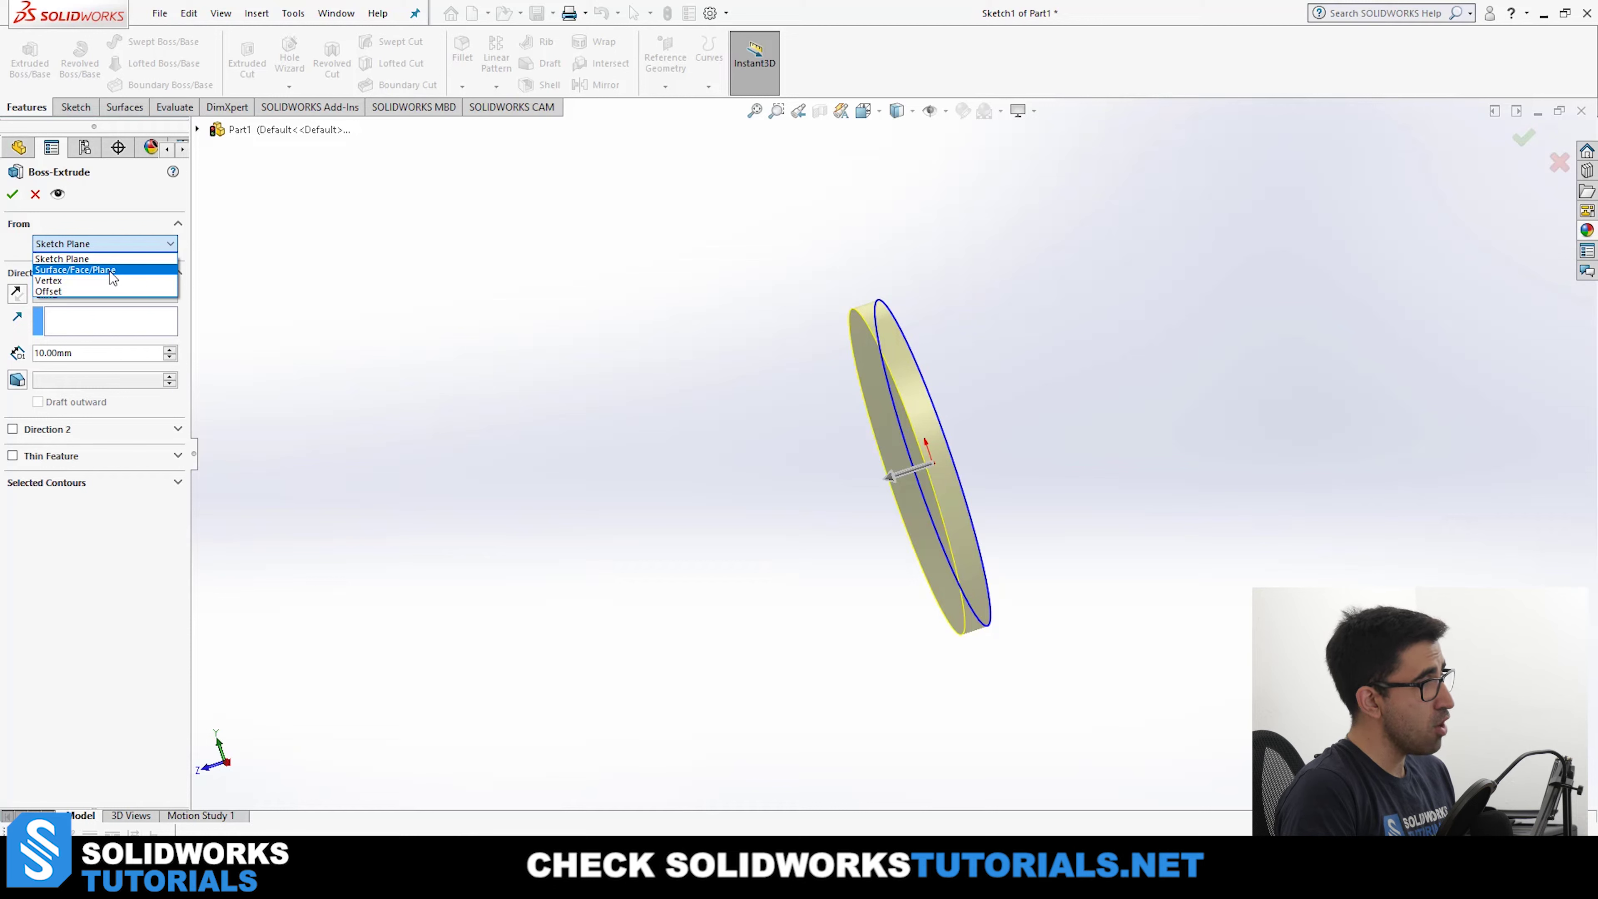
{"action": "left_click", "coordinate": [97, 289]}
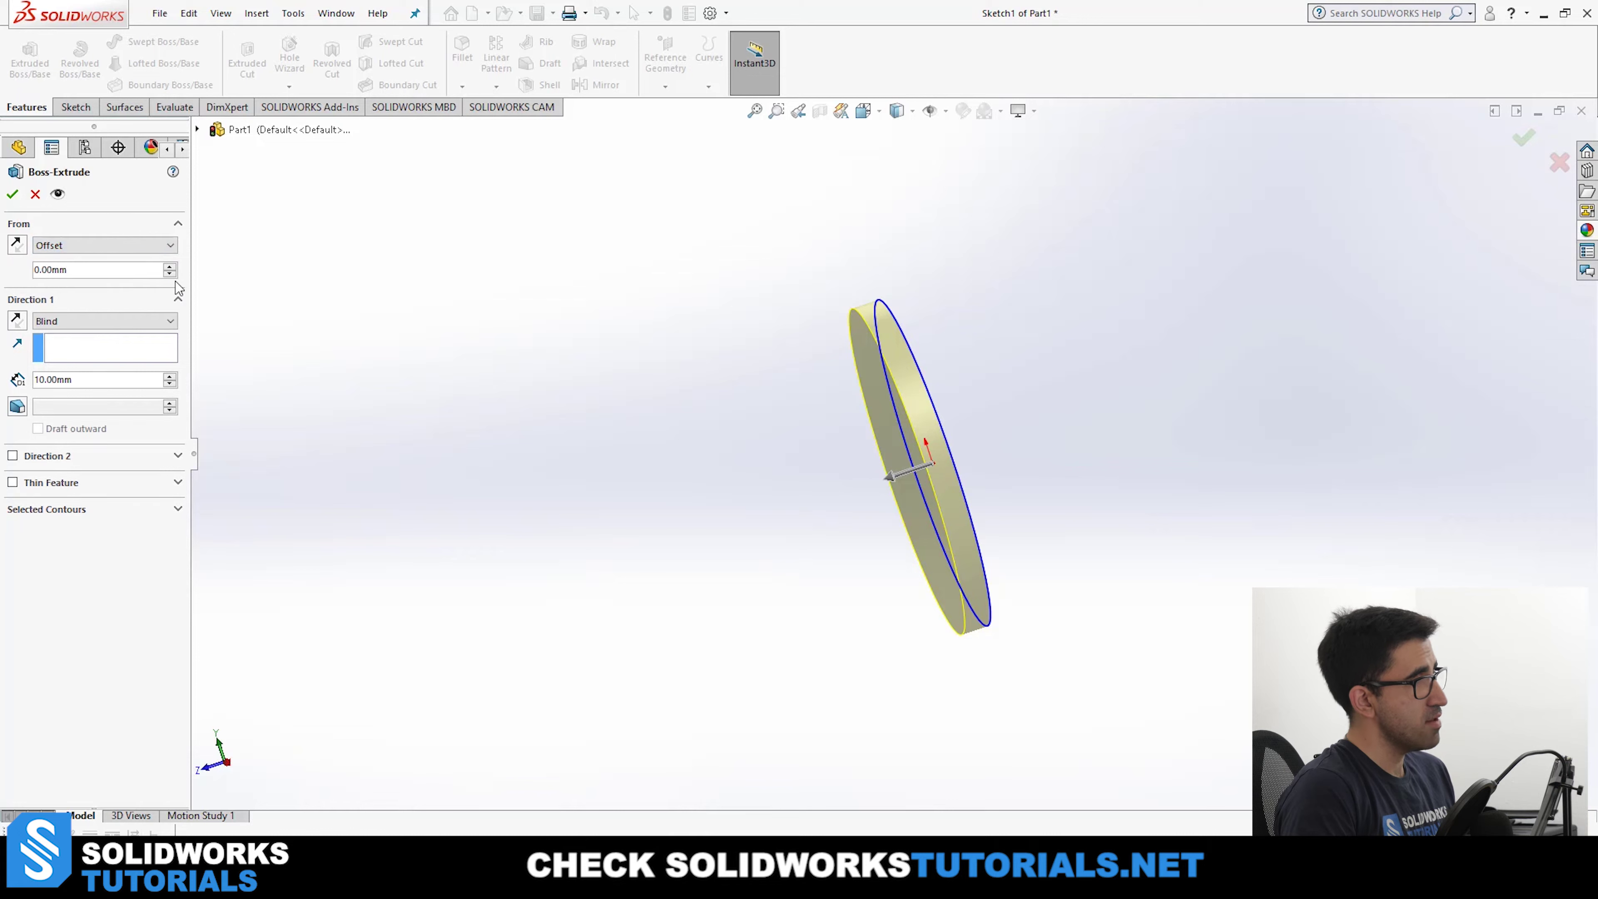
{"action": "left_click", "coordinate": [105, 269]}
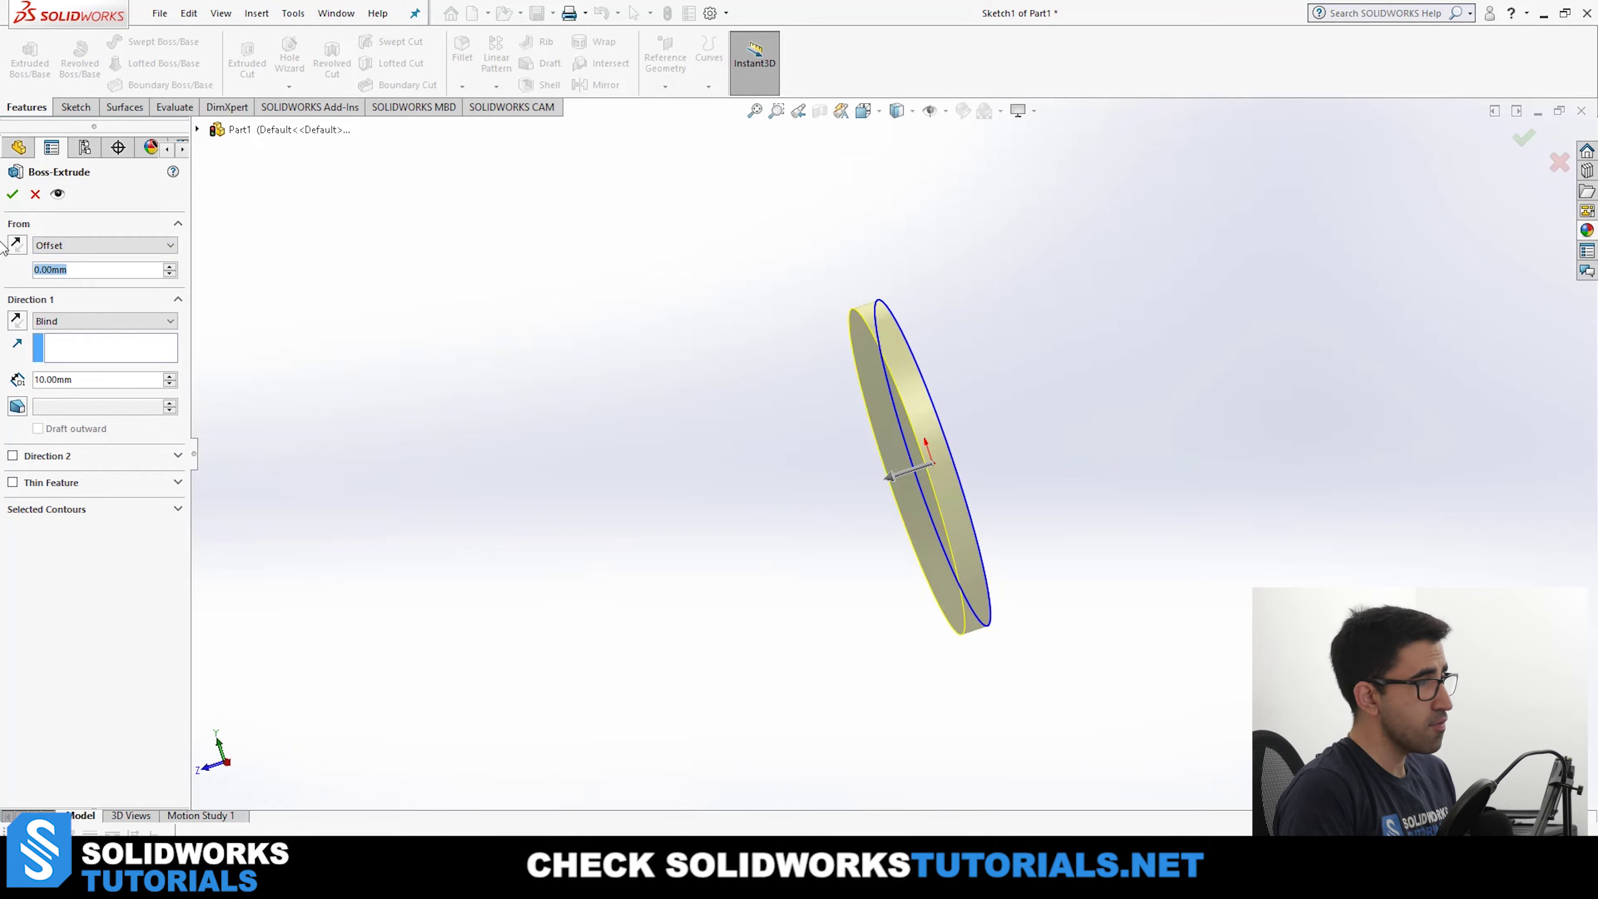
{"action": "type", "text": "10"}
{"action": "key", "text": "Return"}
{"action": "scroll", "coordinate": [1077, 446], "scroll_direction": "down", "scroll_amount": 3}
{"action": "mouse_move", "coordinate": [1077, 445]}
{"action": "middle_mouse_down"}
{"action": "mouse_move", "coordinate": [980, 332]}
{"action": "mouse_move", "coordinate": [923, 382]}
{"action": "mouse_move", "coordinate": [957, 385]}
{"action": "middle_mouse_up"}
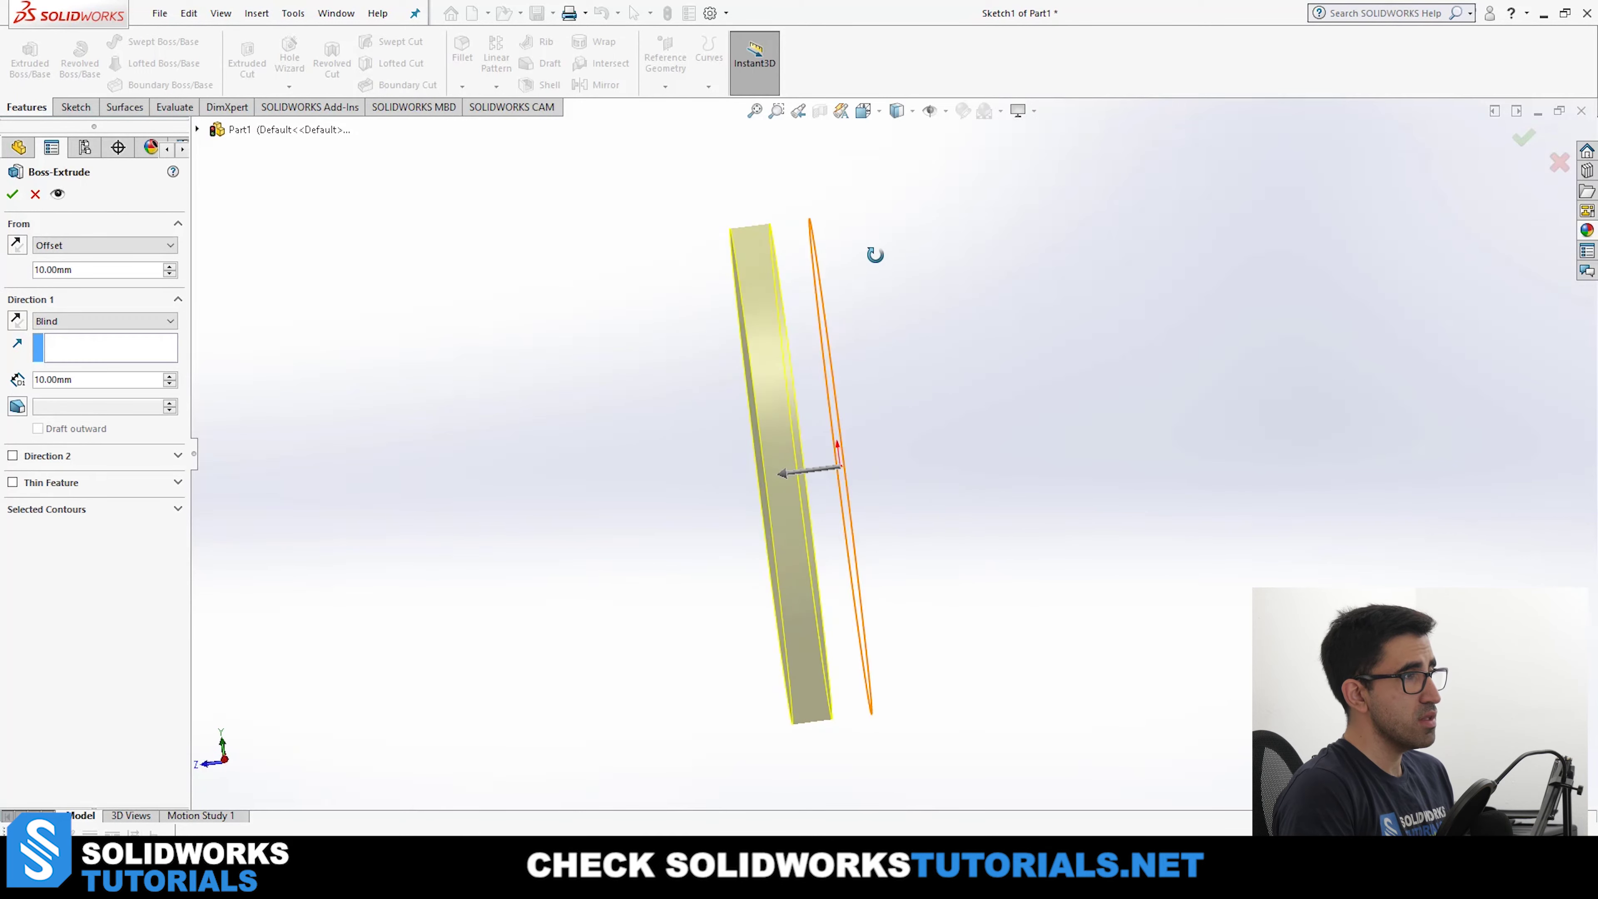
{"action": "middle_click_drag", "start_coordinate": [874, 253], "coordinate": [830, 152]}
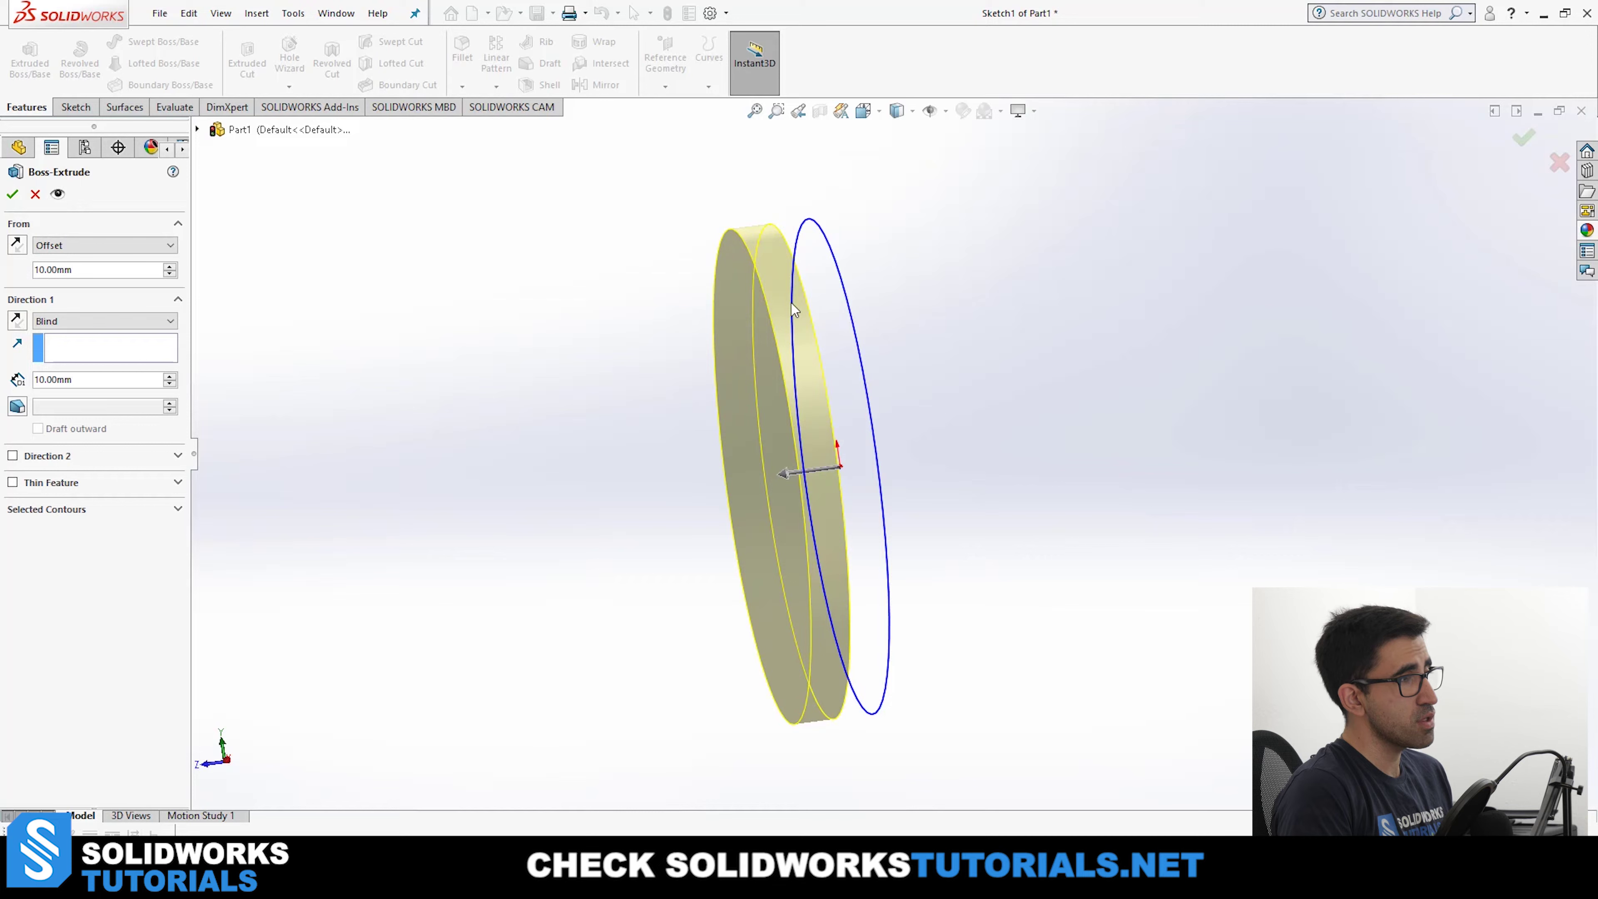
Increase the blind depth of the circle's extrusion to 70 mm.
{"action": "left_click", "coordinate": [169, 376]}
{"action": "left_click", "coordinate": [170, 376]}
{"action": "left_click", "coordinate": [169, 376]}
{"action": "left_click", "coordinate": [170, 376]}
{"action": "left_click", "coordinate": [170, 376]}
{"action": "left_click", "coordinate": [170, 376]}
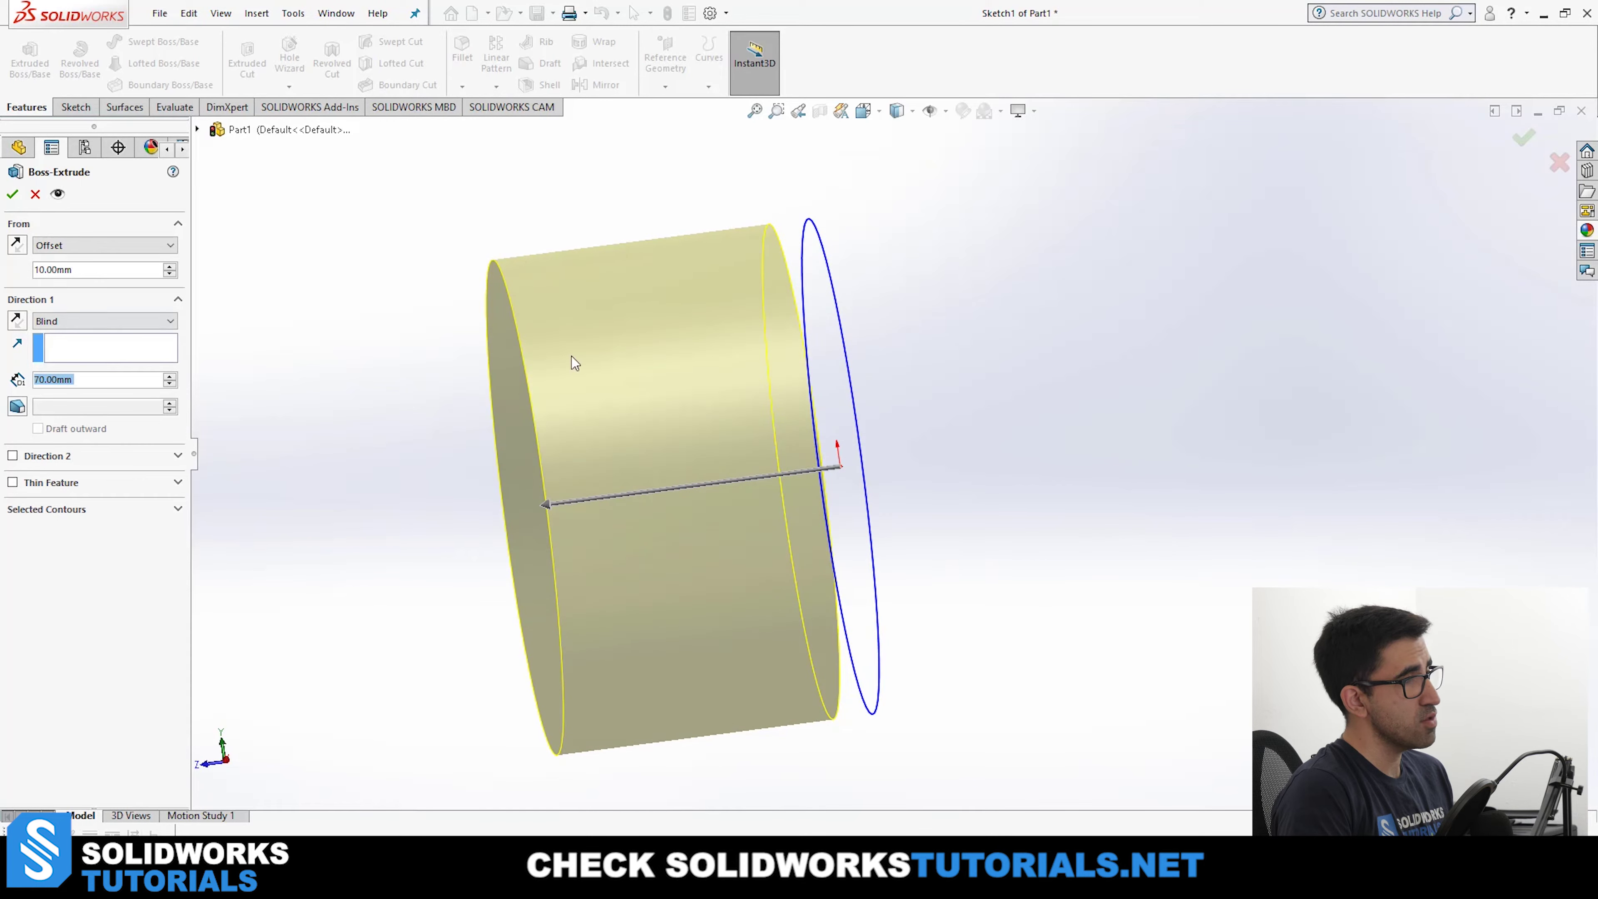
{"action": "scroll", "coordinate": [835, 250], "scroll_direction": "up", "scroll_amount": 2}
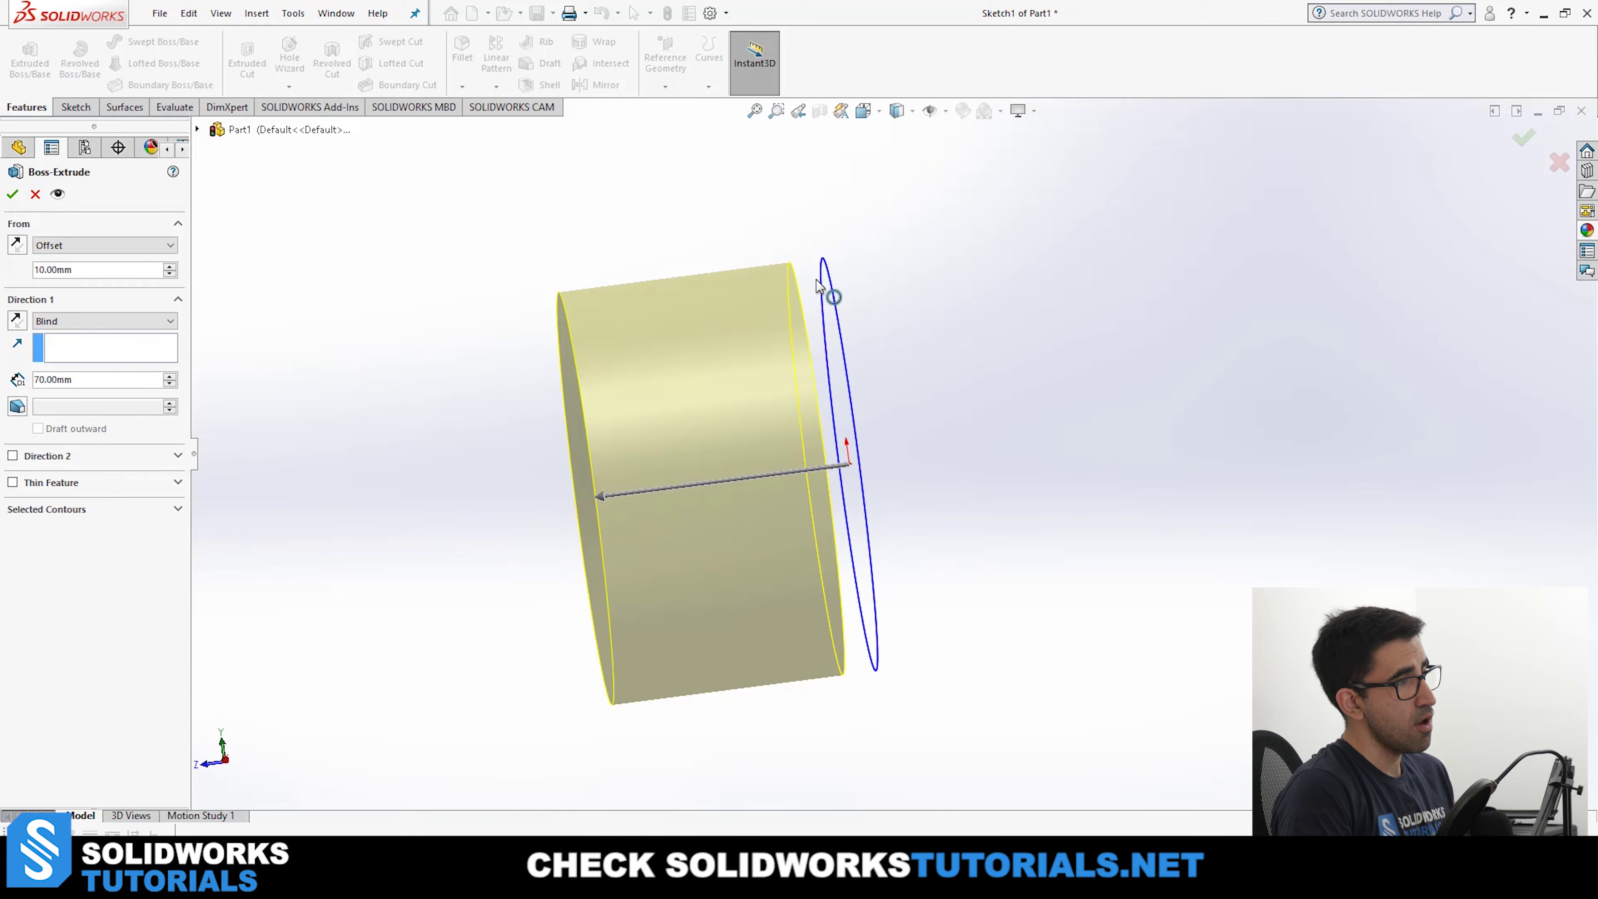
Try reversing the start offset to the other side of the sketch plane, and restore its original direction.
{"action": "left_click", "coordinate": [18, 246]}
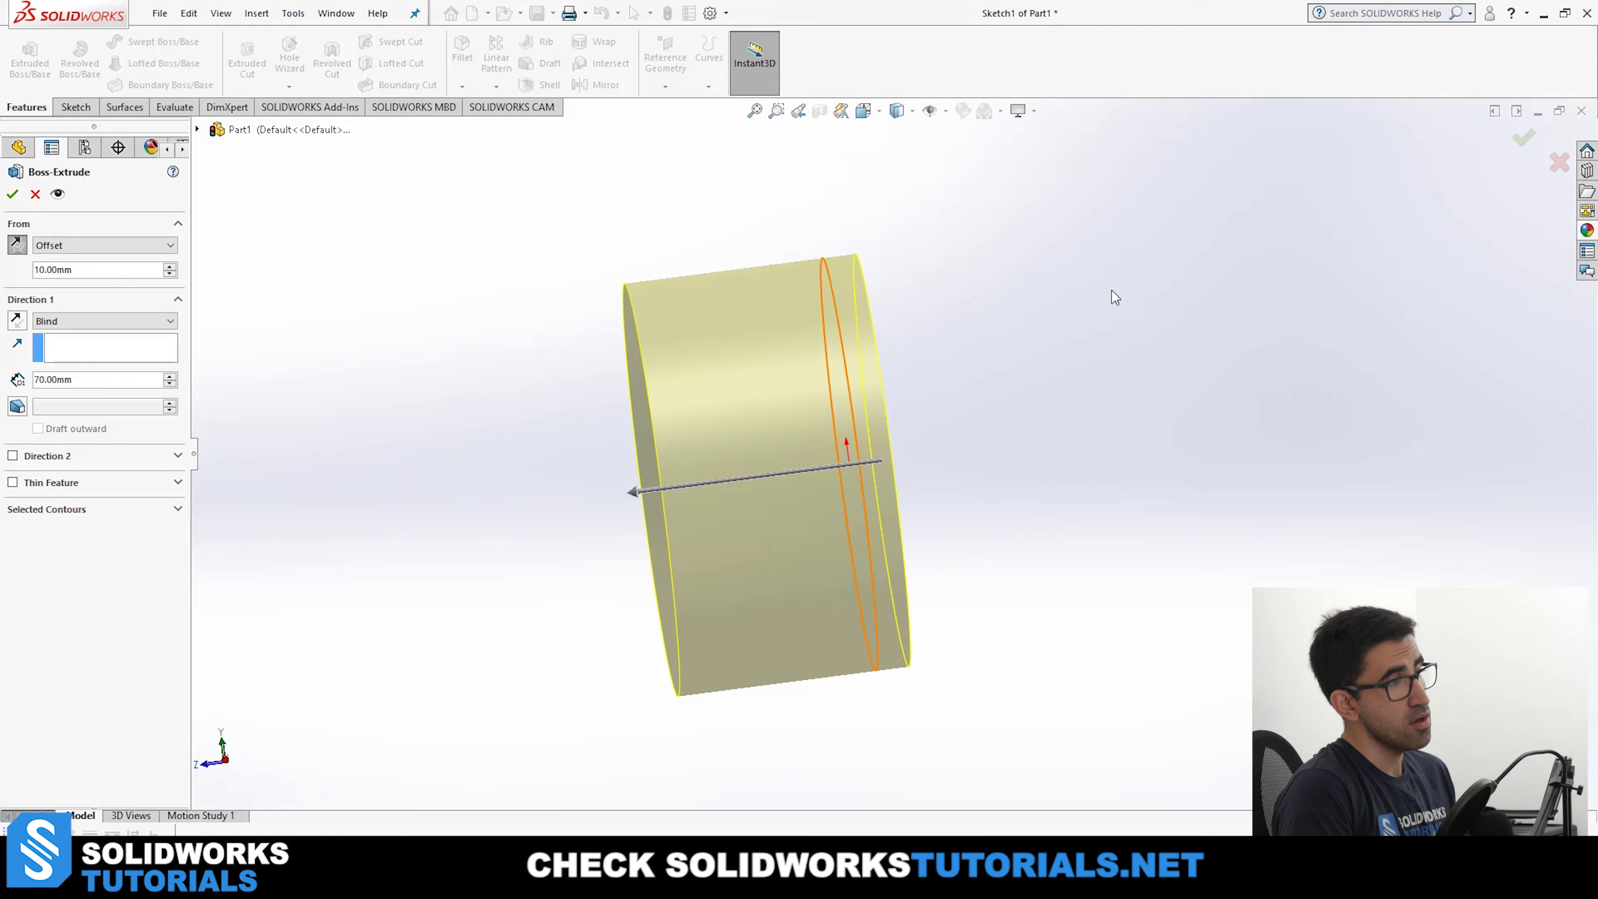
{"action": "left_click", "coordinate": [17, 244]}
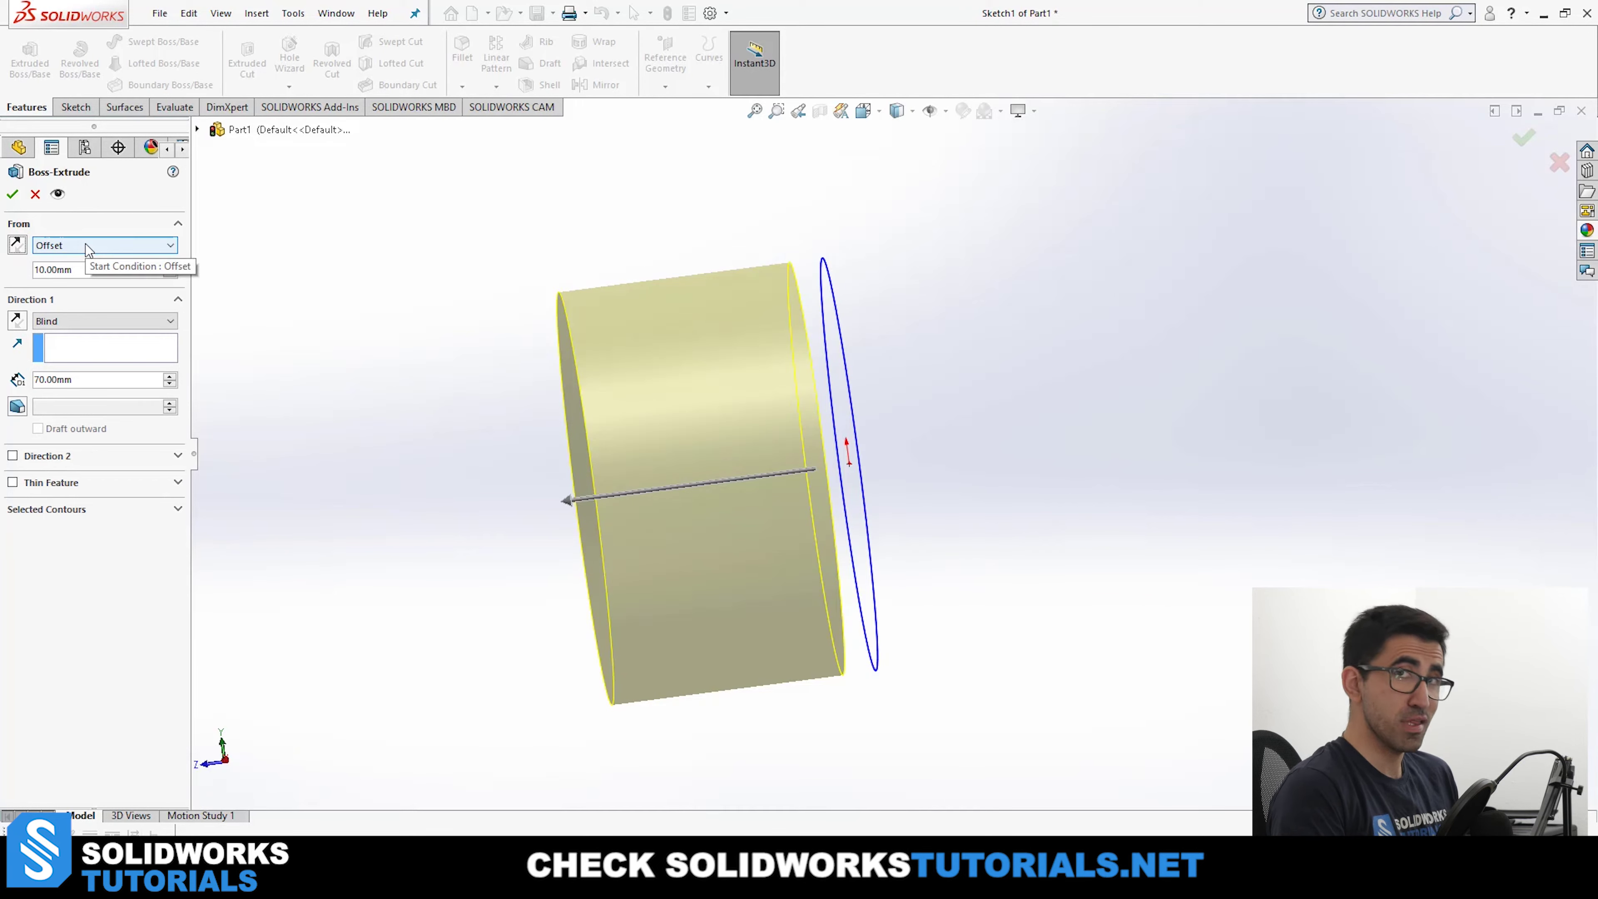
{"action": "left_click", "coordinate": [85, 245]}
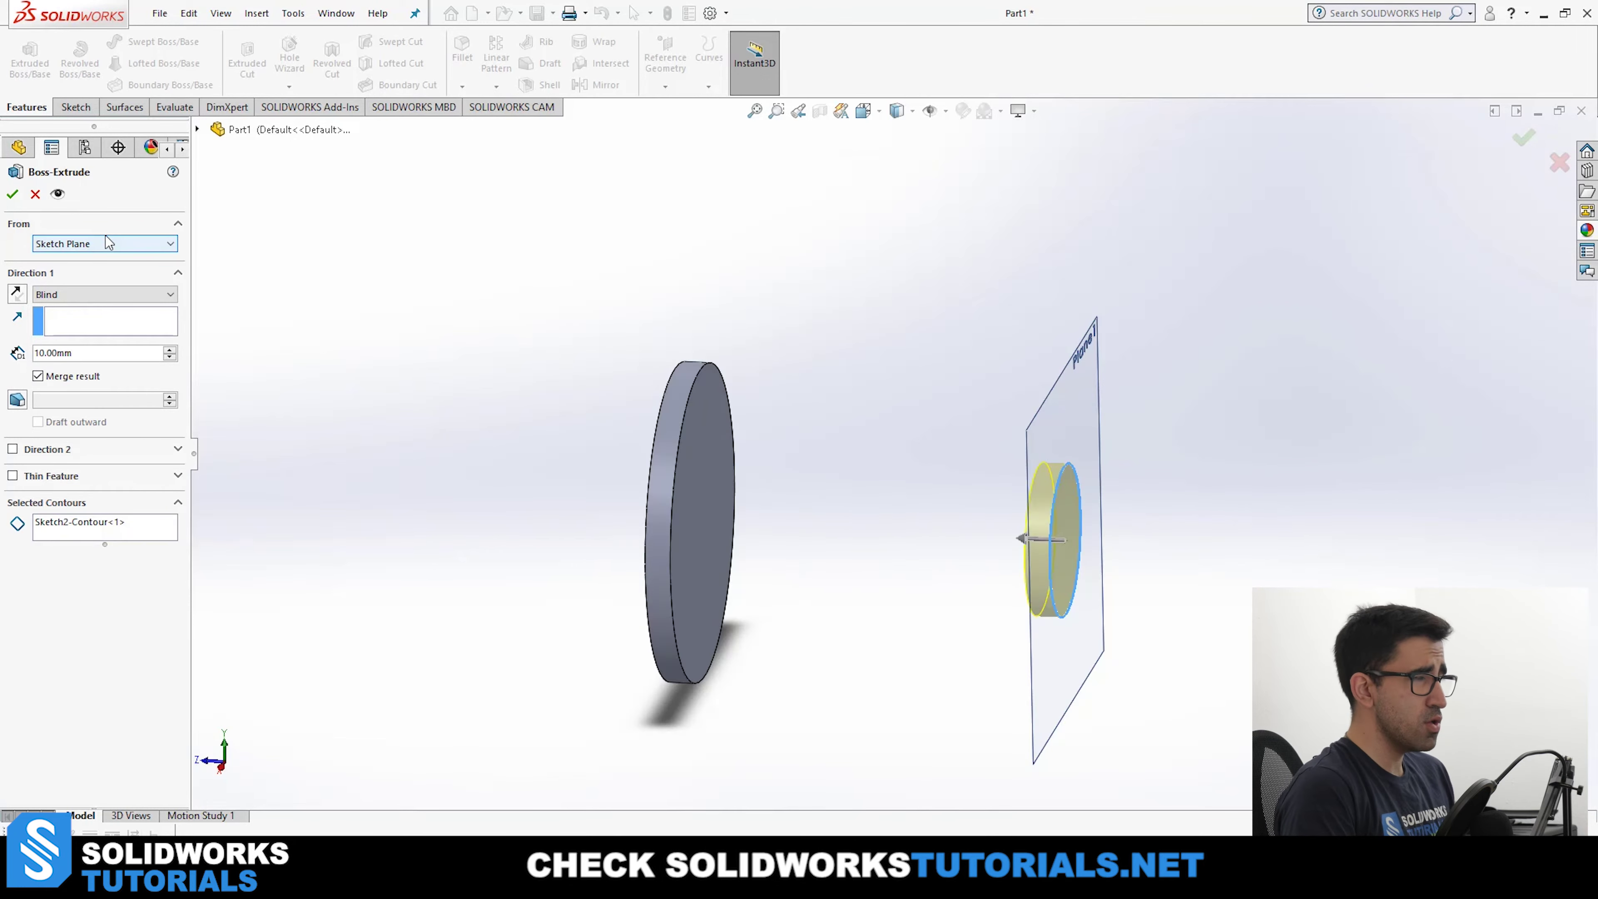
{"action": "left_click", "coordinate": [113, 244]}
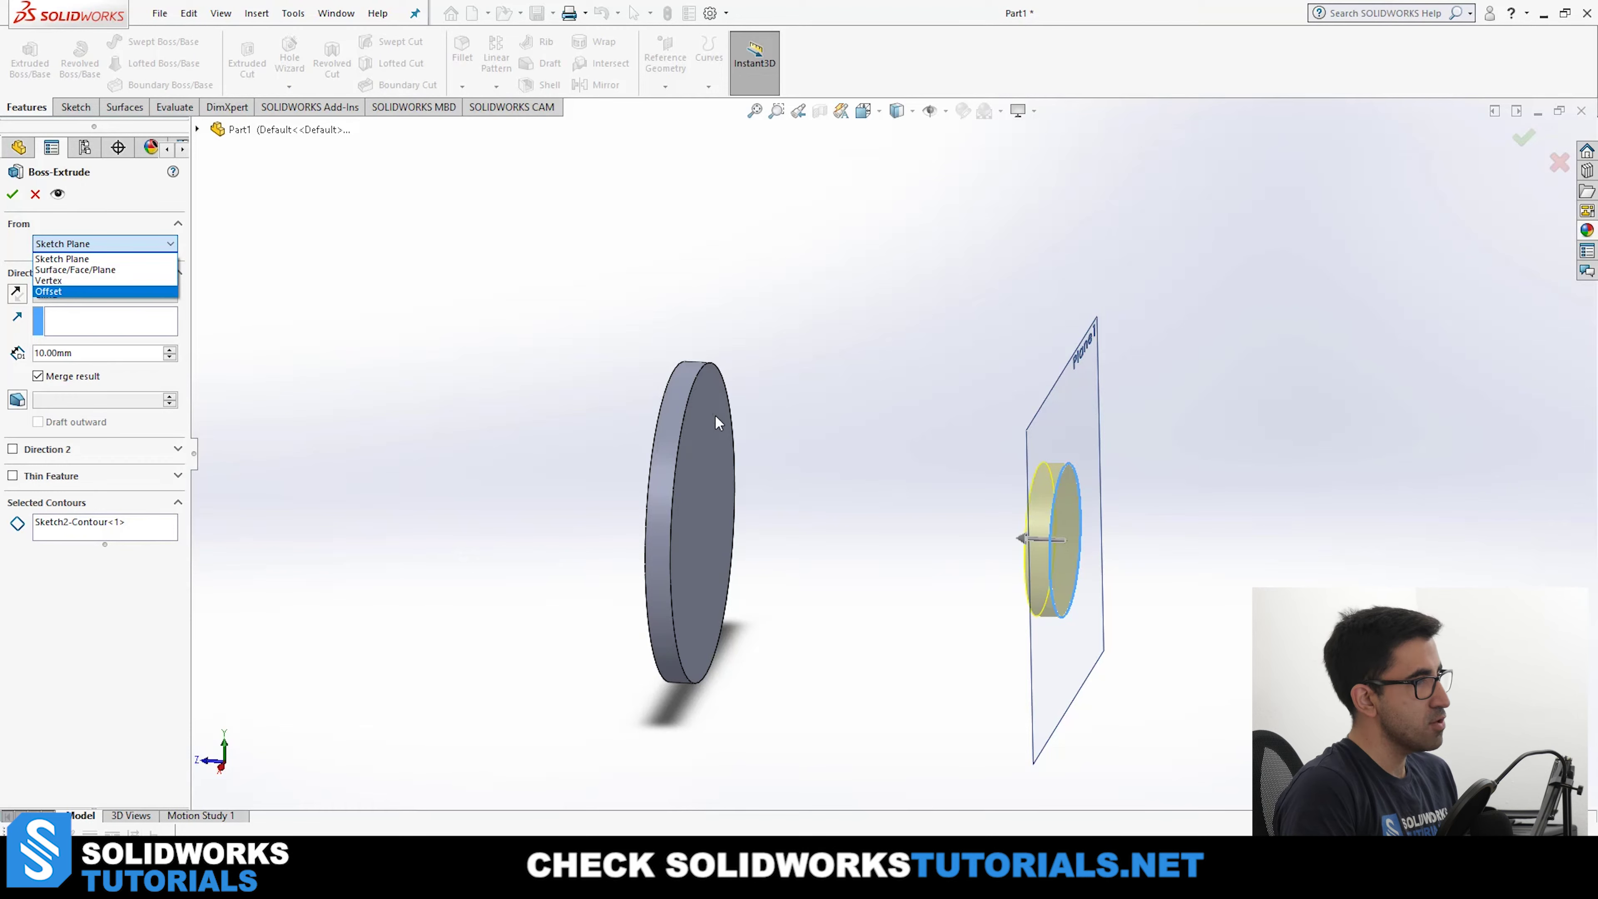
{"action": "left_click", "coordinate": [37, 204]}
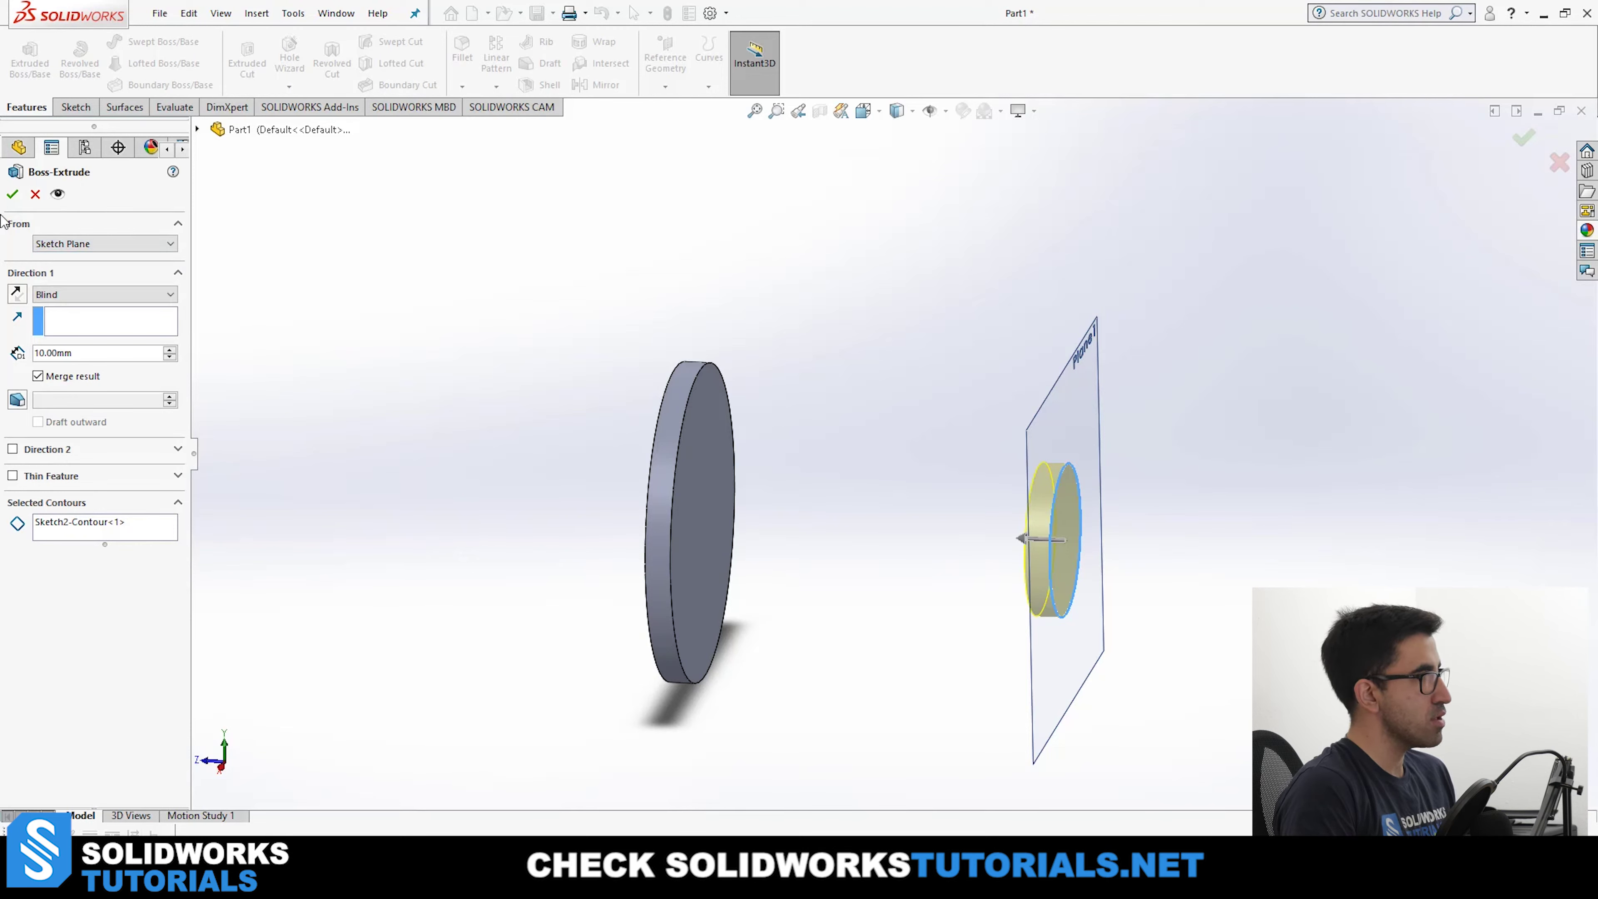
{"action": "left_click", "coordinate": [34, 194]}
Set up a boss extrusion of the circle on Plane1 that starts from the disc's front face, using the Surface/Face/Plane start condition.
{"action": "middle_click_drag", "start_coordinate": [781, 513], "coordinate": [1023, 481]}
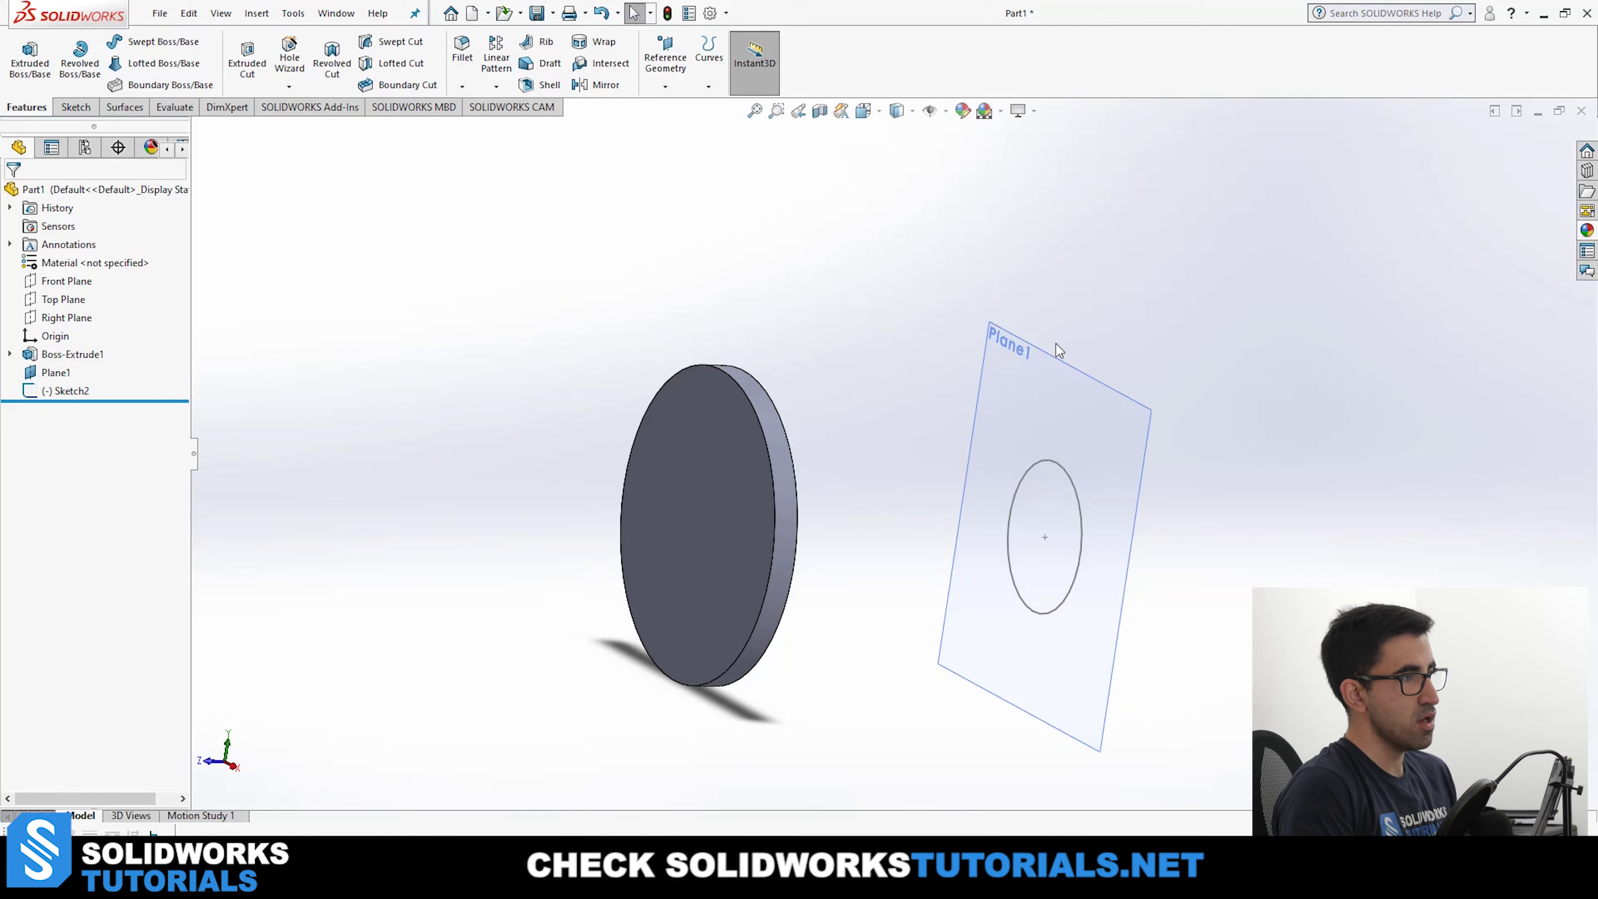
{"action": "key", "text": "ctrl+4"}
{"action": "middle_click_drag", "start_coordinate": [824, 439], "coordinate": [703, 449]}
{"action": "left_click", "coordinate": [30, 60]}
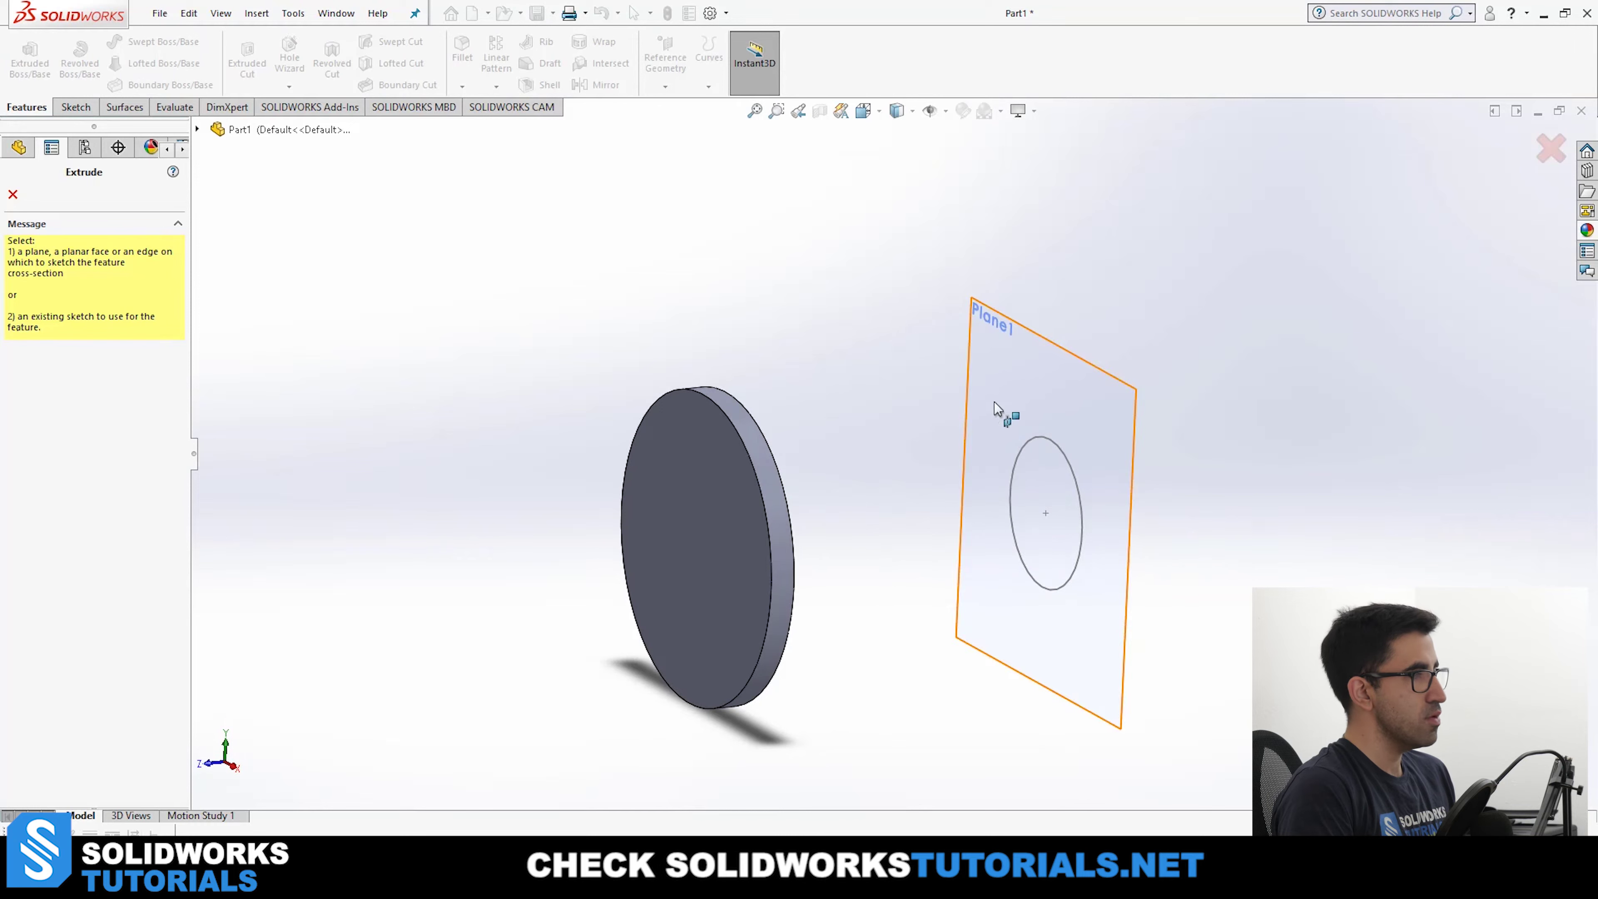
{"action": "left_click", "coordinate": [1020, 444]}
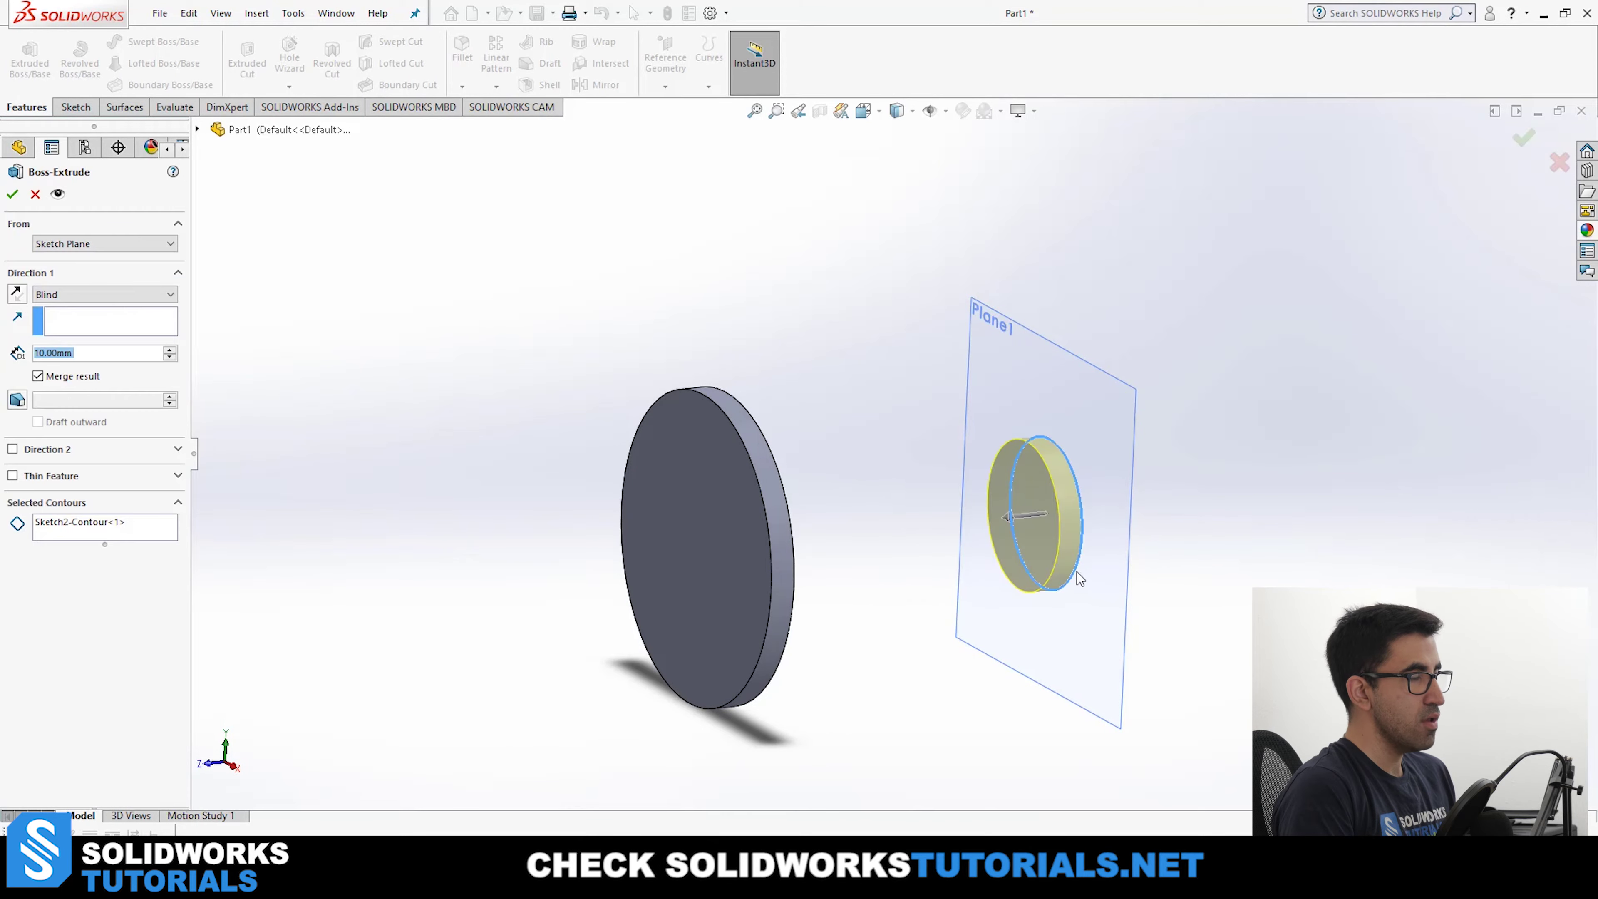
{"action": "middle_click_drag", "start_coordinate": [1077, 572], "coordinate": [1065, 578]}
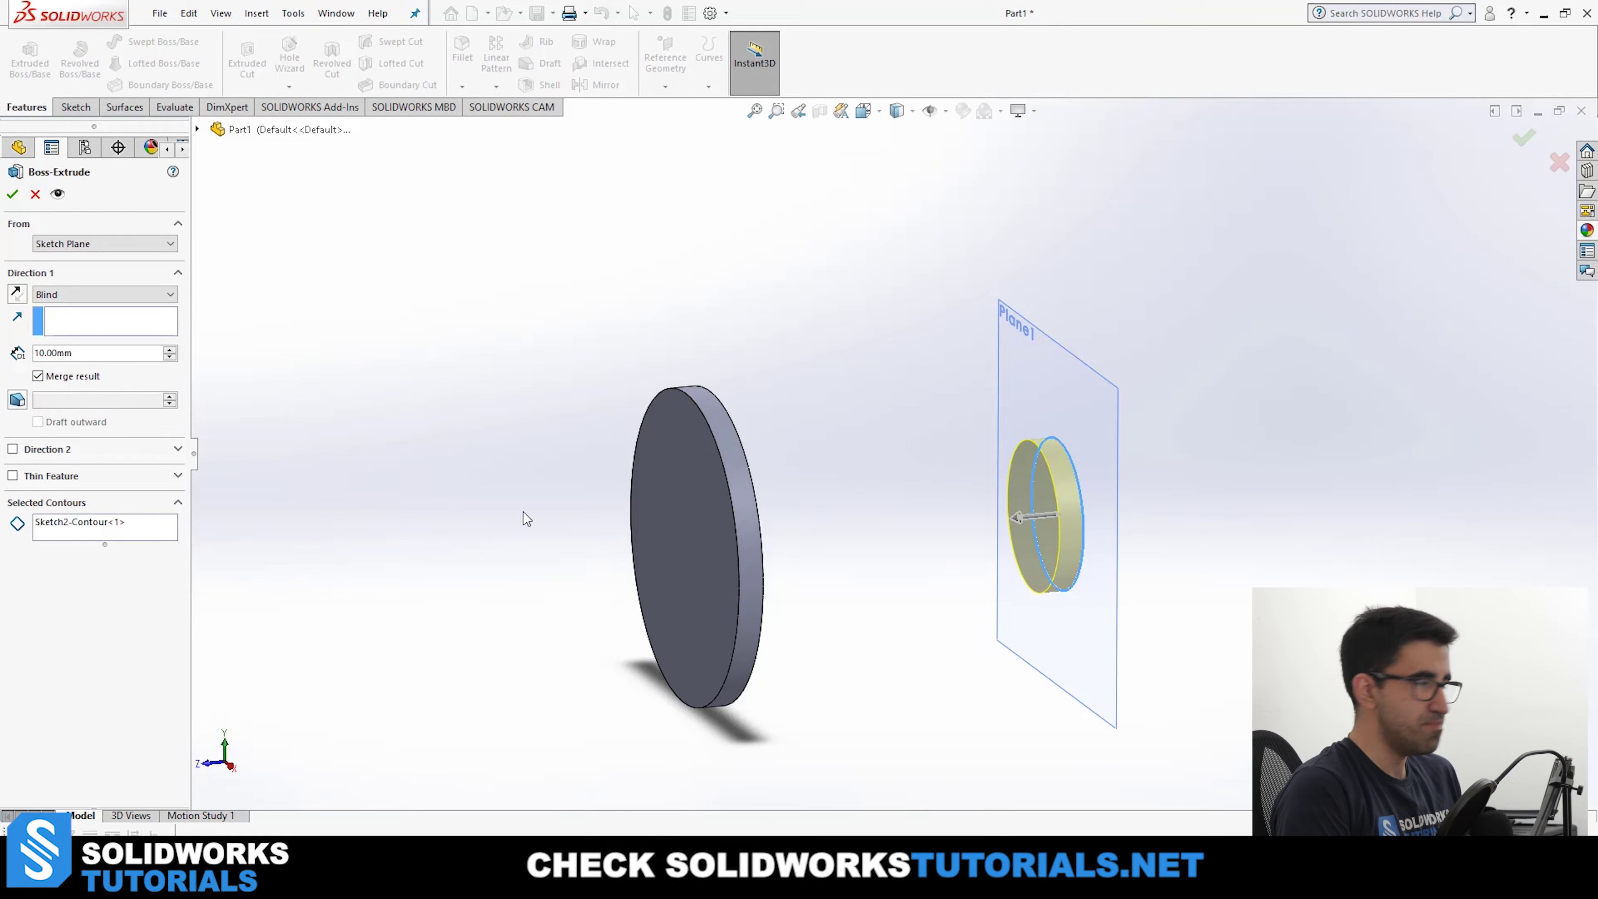
{"action": "left_click", "coordinate": [133, 248]}
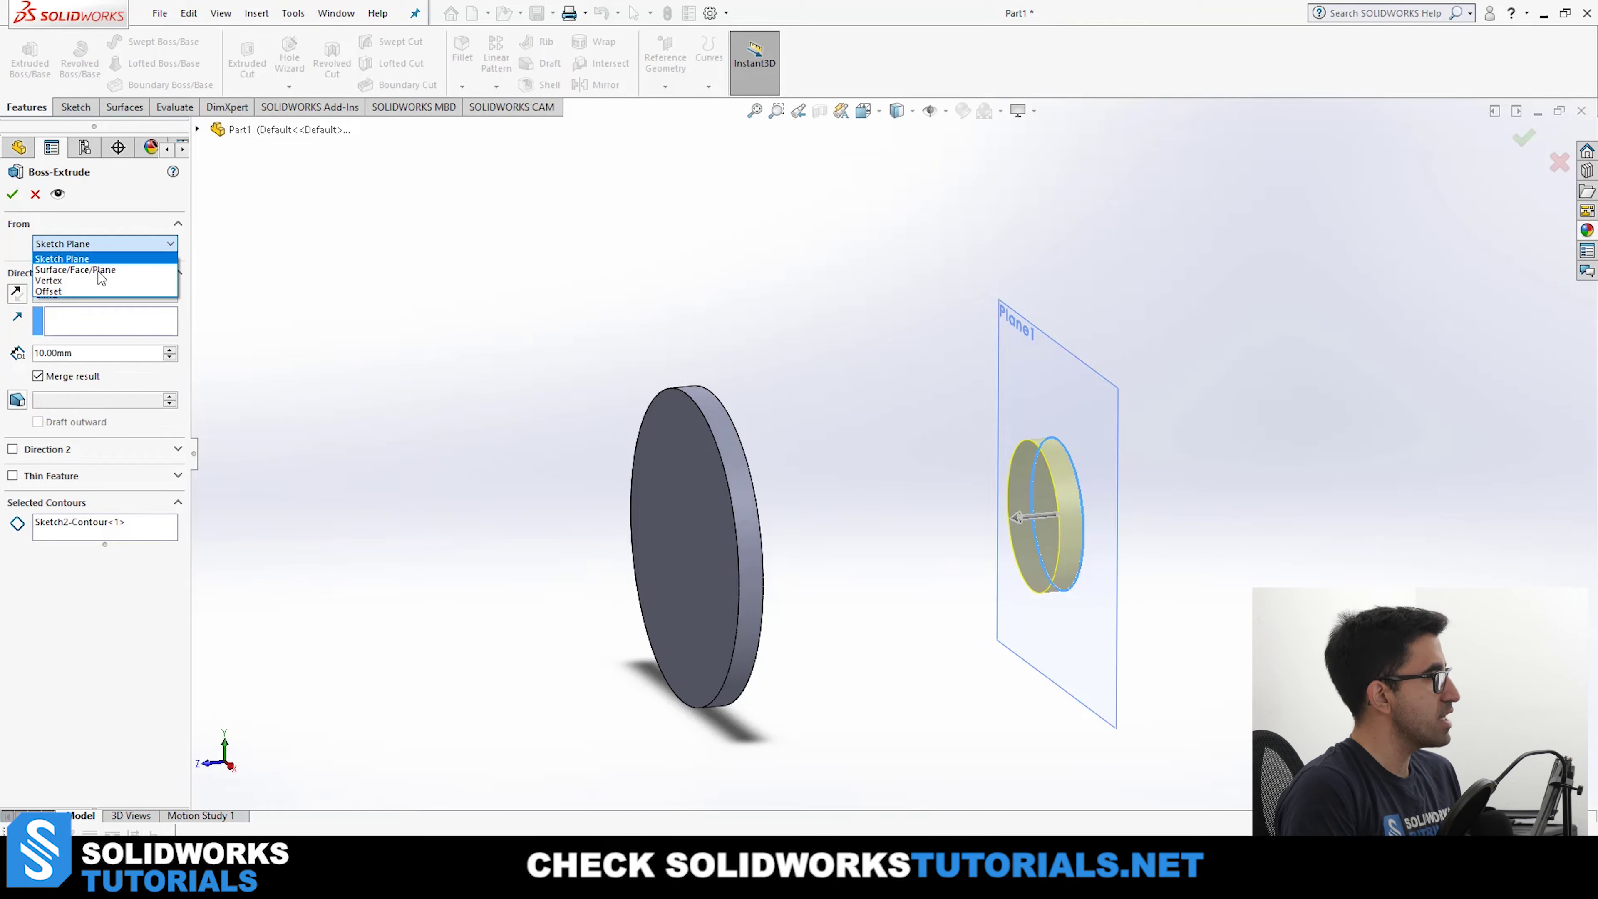
{"action": "left_click", "coordinate": [68, 270]}
{"action": "middle_click_drag", "start_coordinate": [895, 482], "coordinate": [894, 501]}
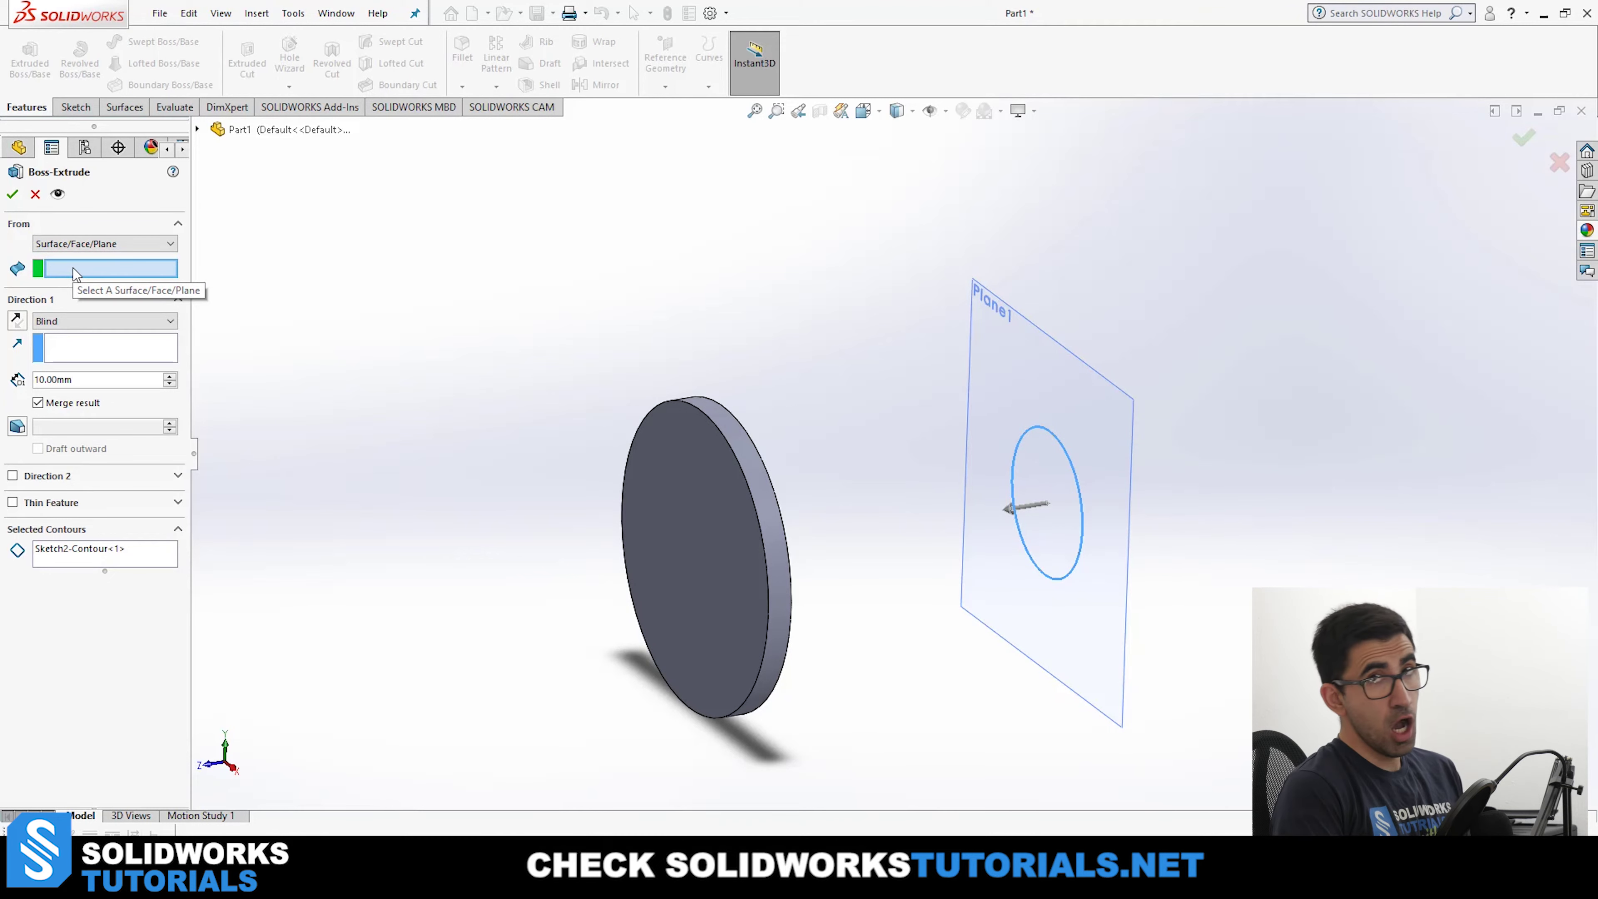
{"action": "left_click", "coordinate": [673, 534]}
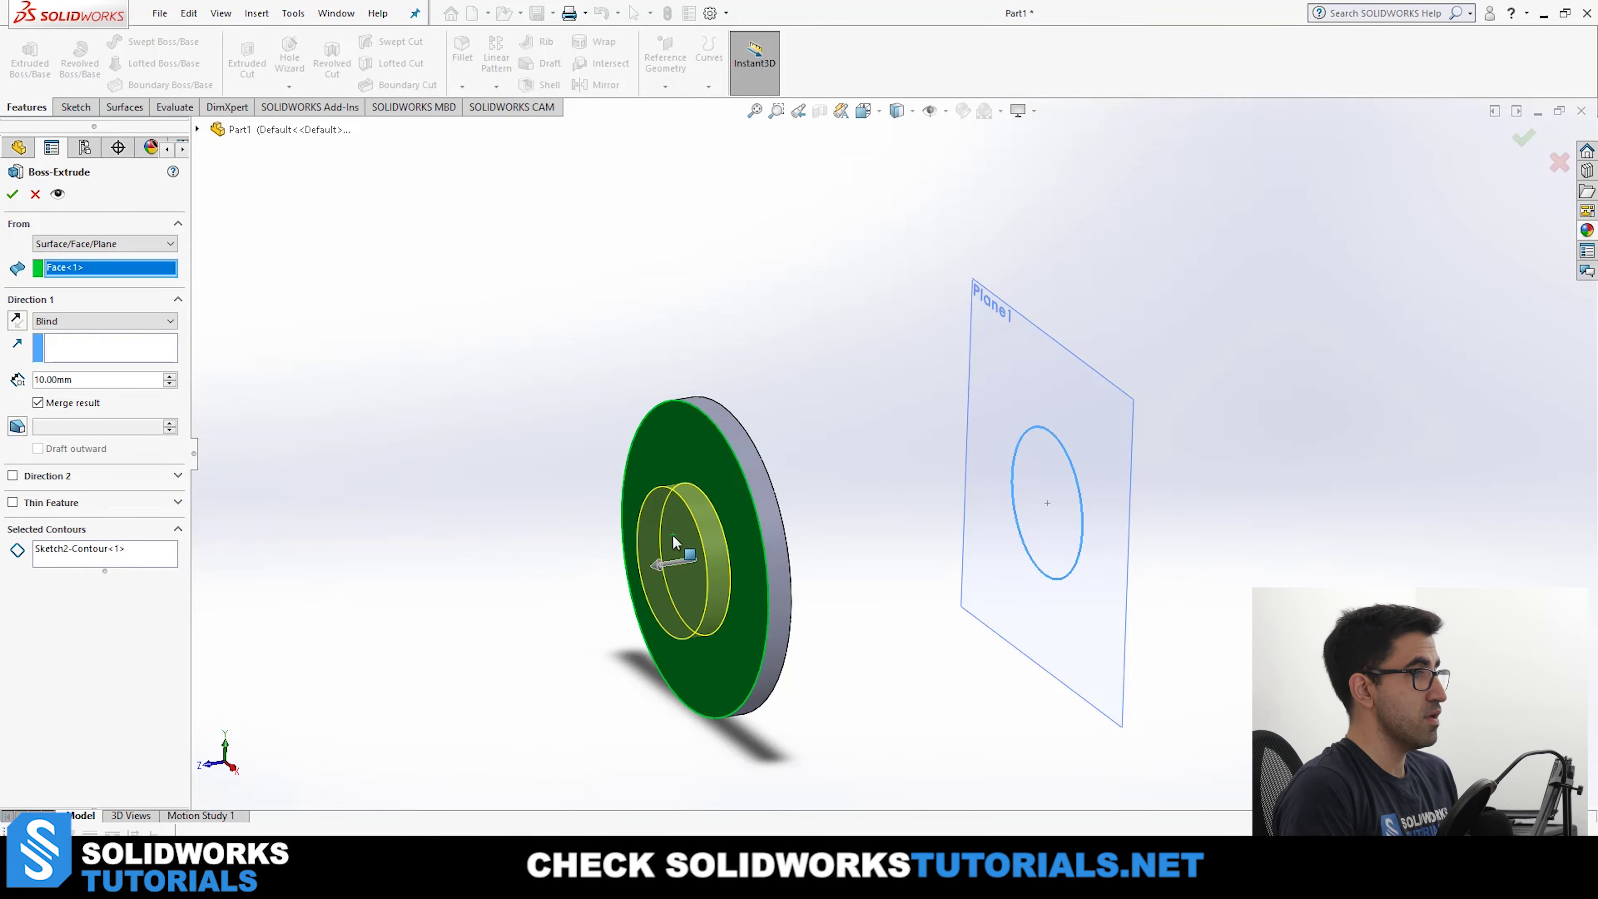
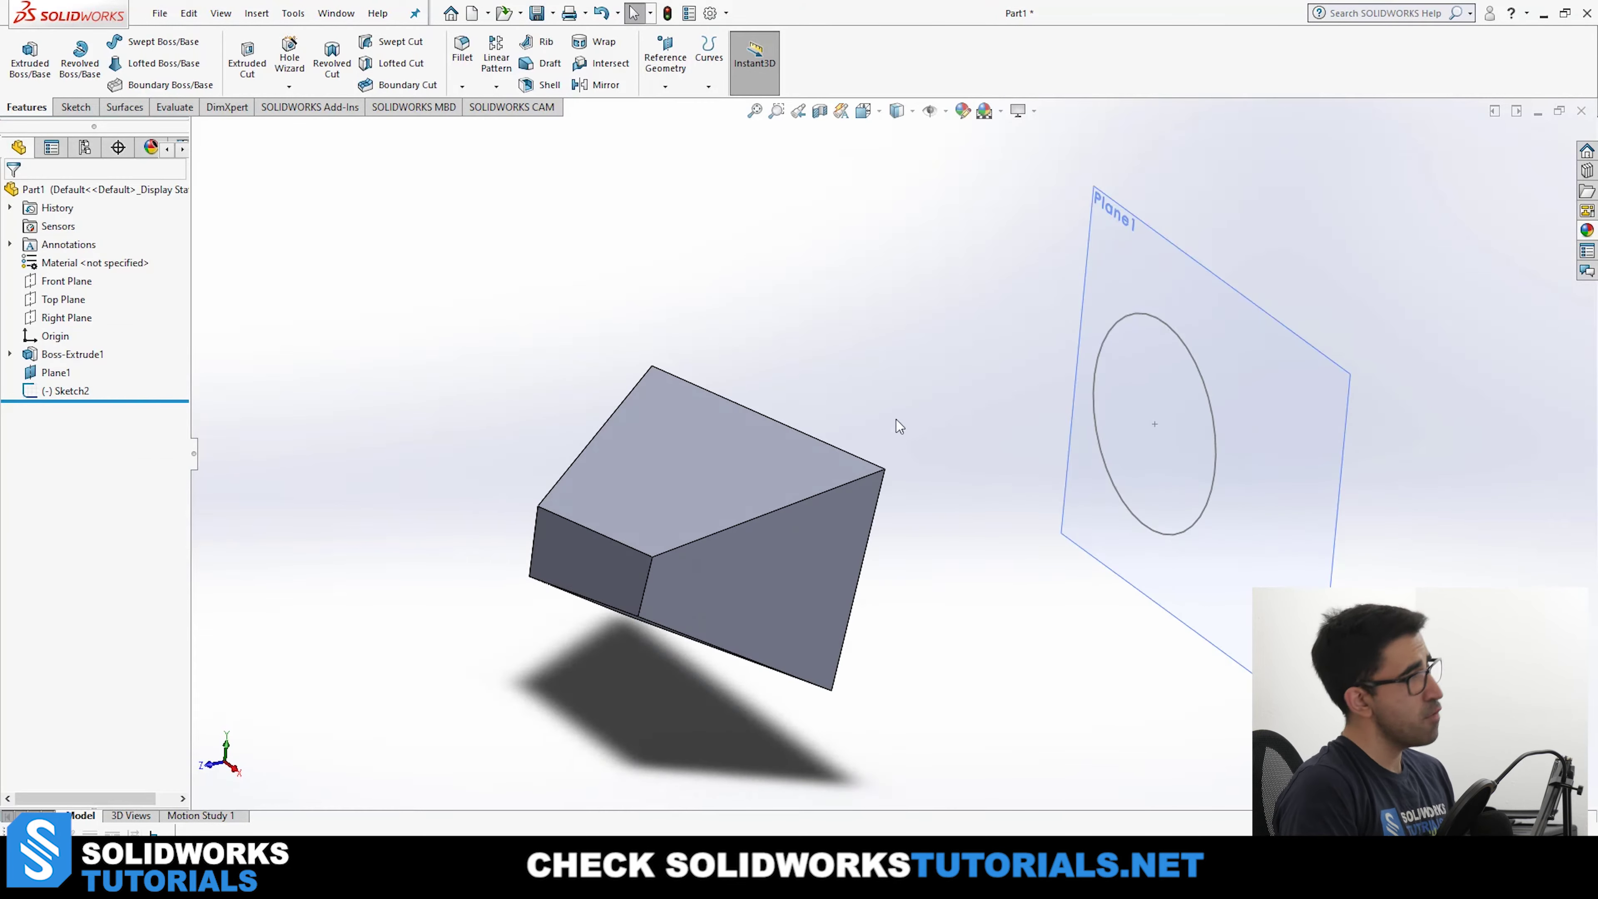
Set up a boss extrusion of the circle on Plane1 with a Vertex start condition at an upper corner of the block's small end face.
{"action": "left_click", "coordinate": [50, 62]}
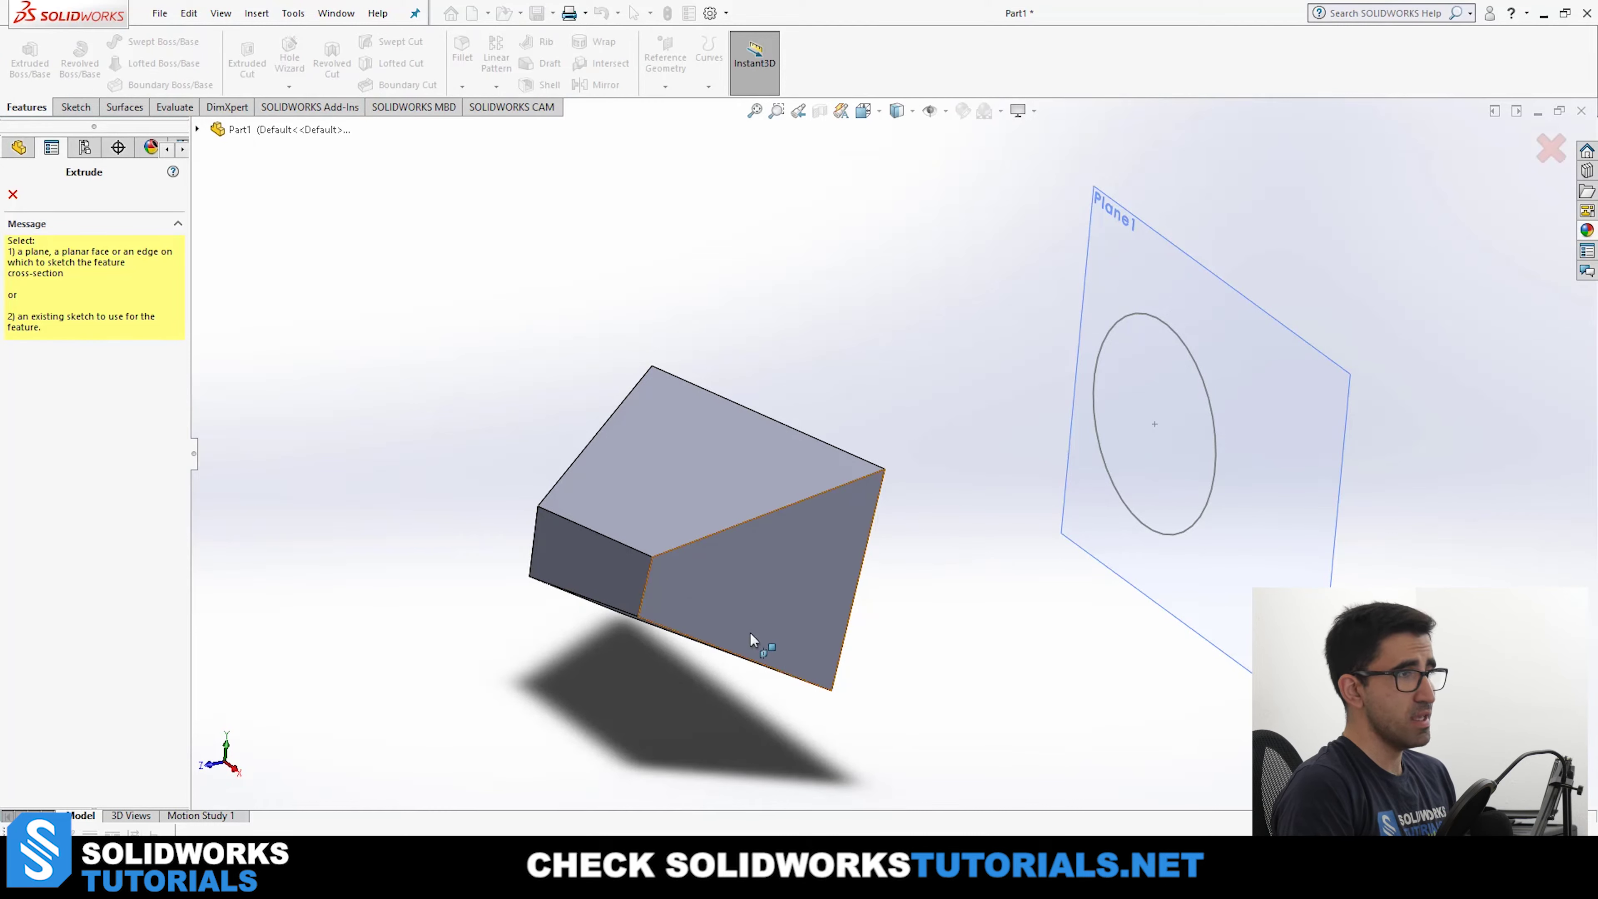
{"action": "left_click", "coordinate": [1161, 312]}
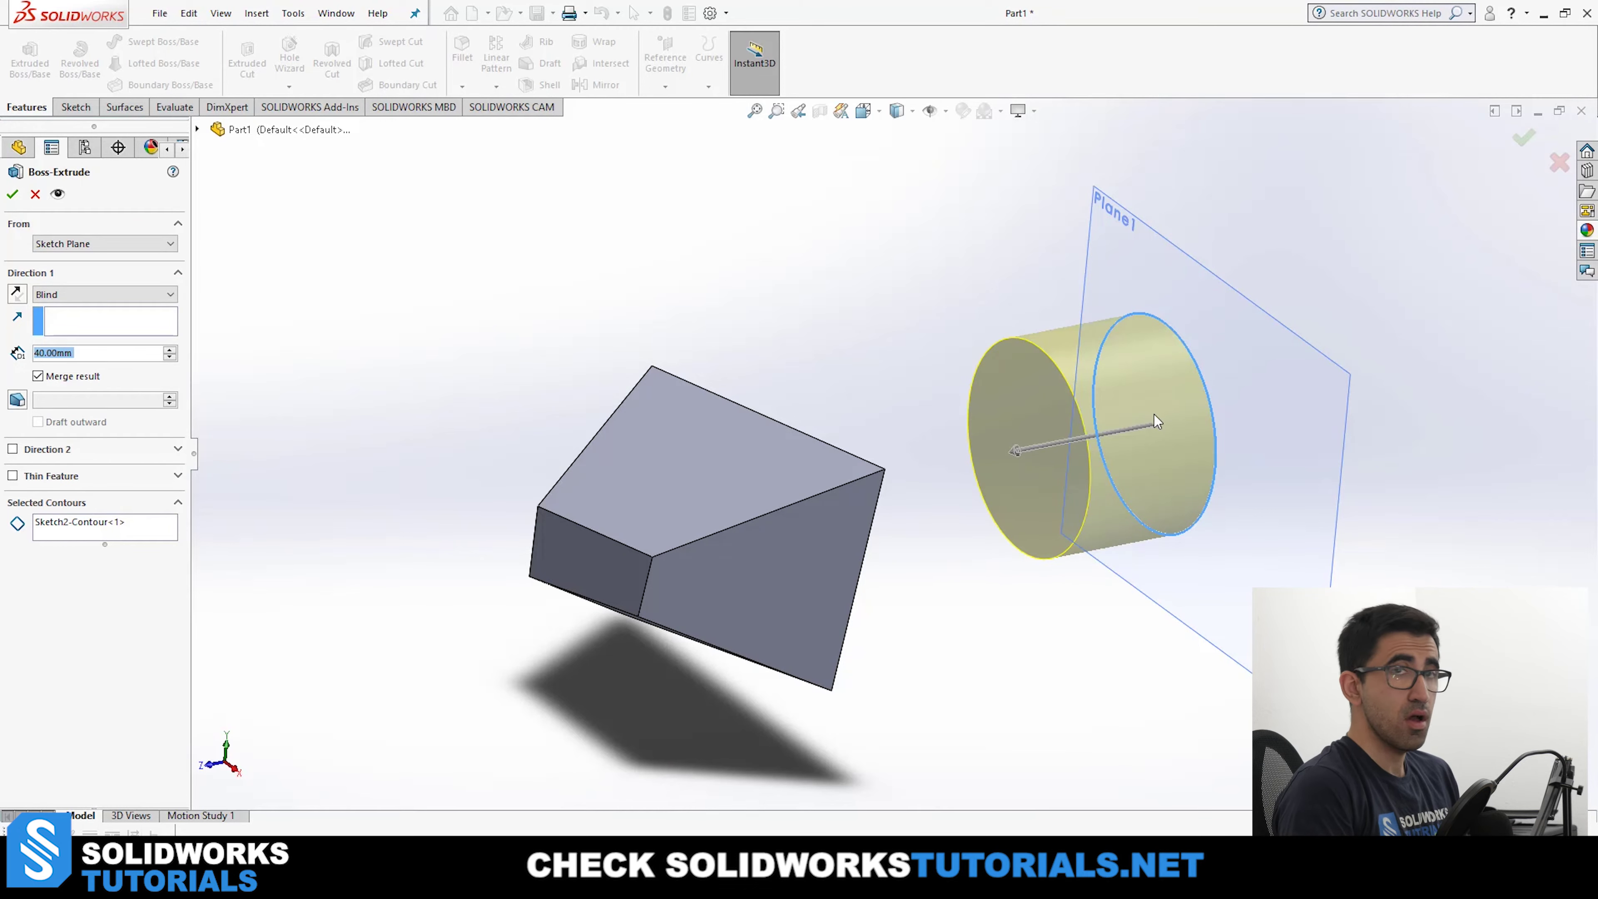
{"action": "left_click", "coordinate": [167, 245]}
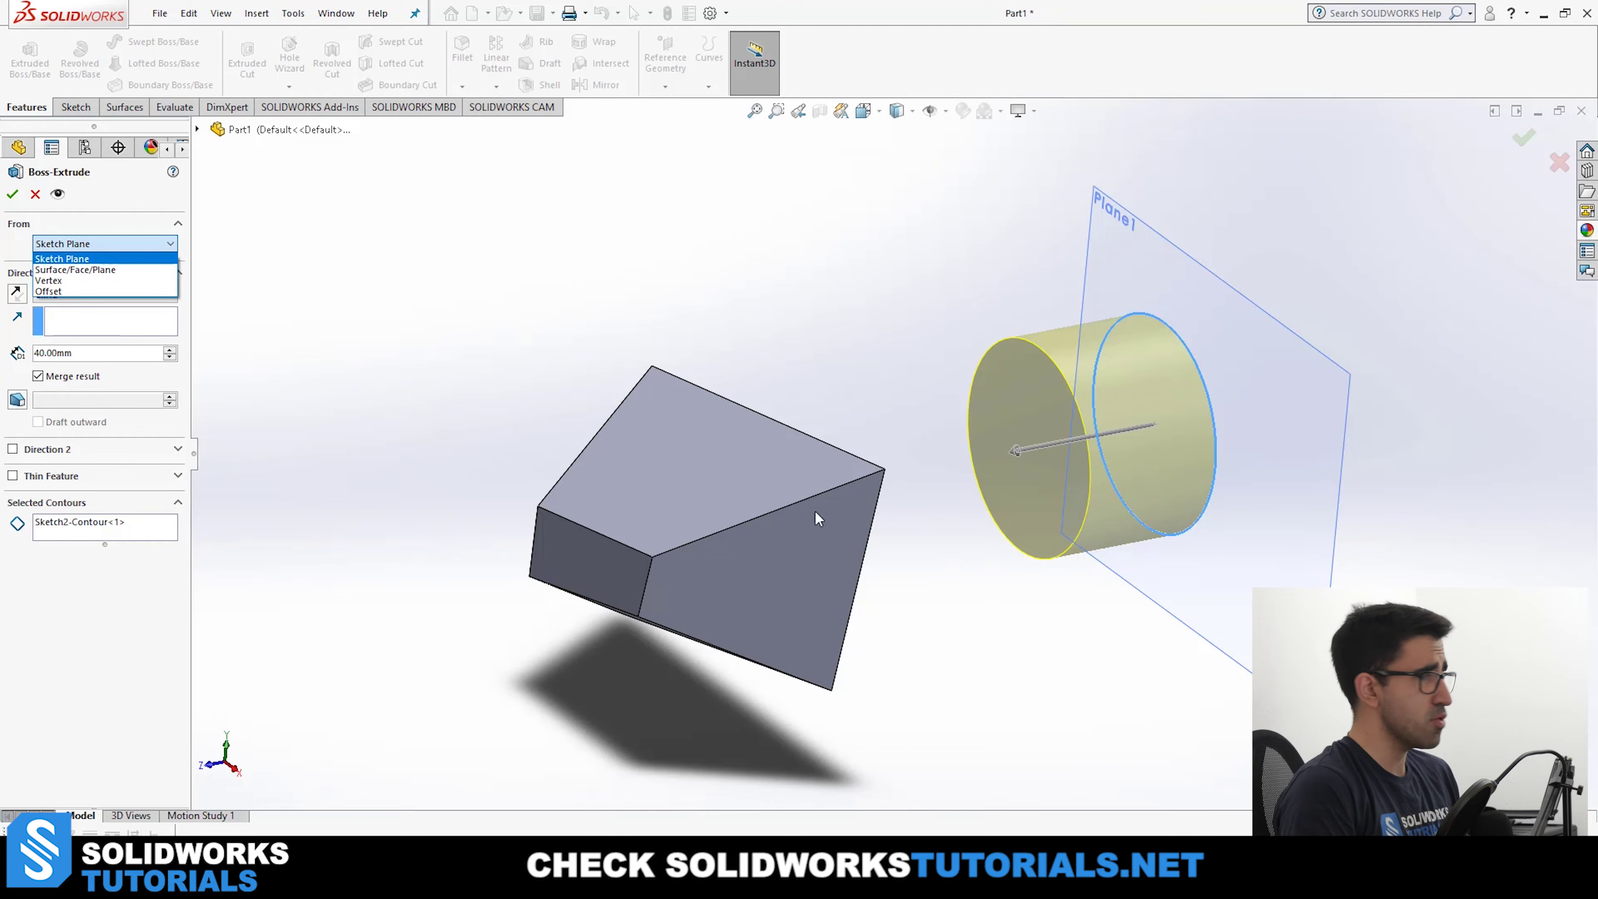
{"action": "left_click", "coordinate": [95, 282]}
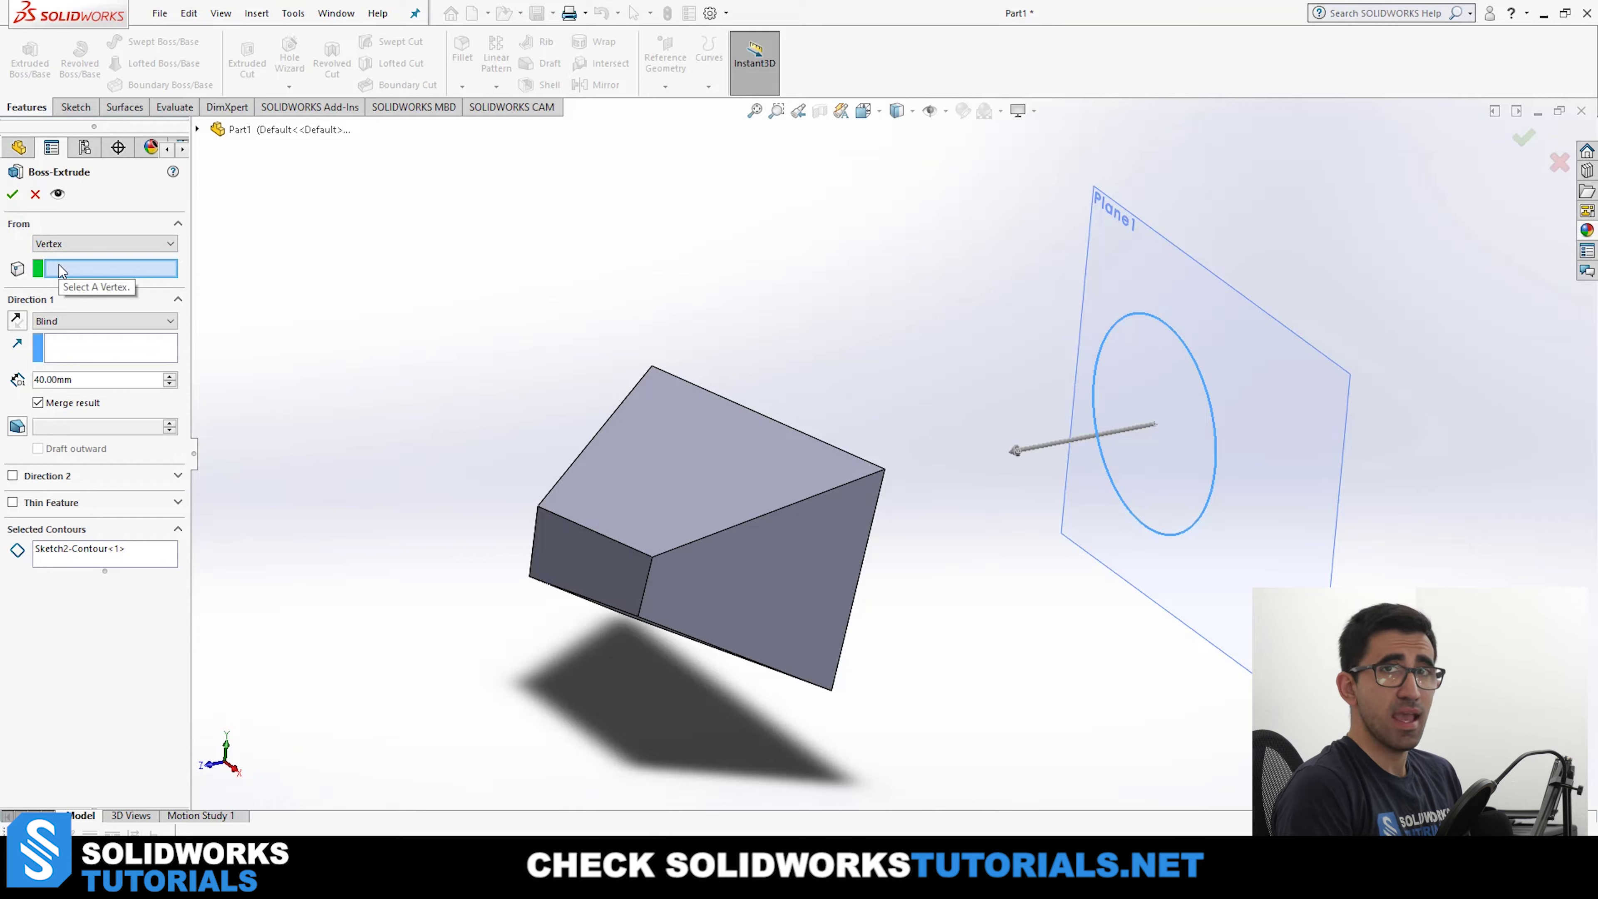
{"action": "middle_click_drag", "start_coordinate": [1069, 435], "coordinate": [1126, 454]}
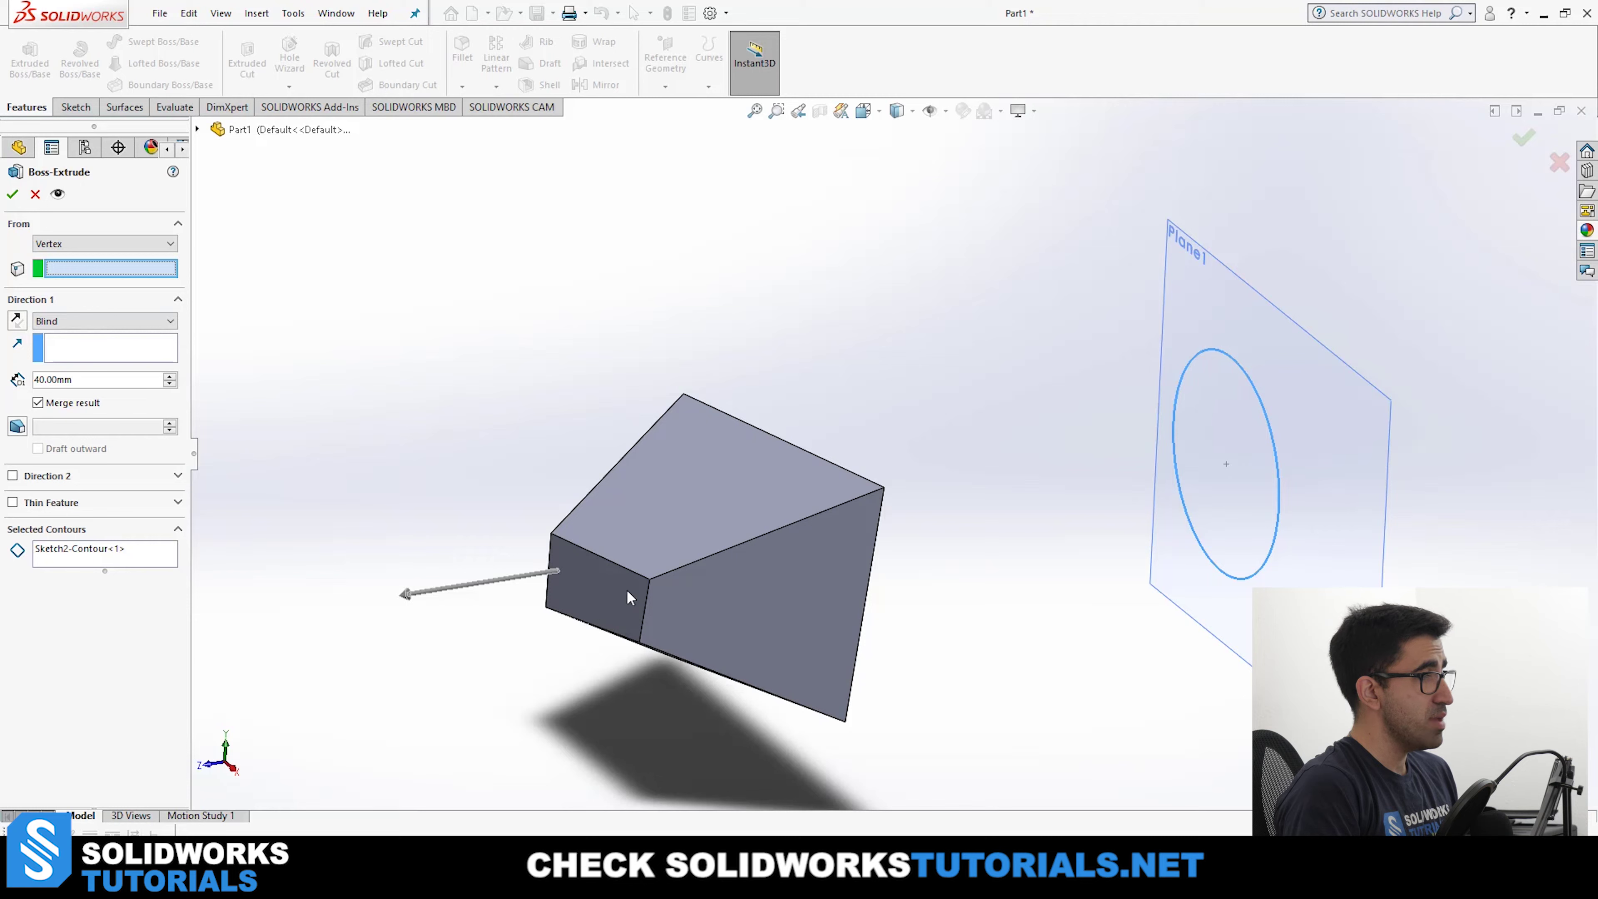
{"action": "middle_click_drag", "start_coordinate": [679, 587], "coordinate": [611, 526]}
{"action": "left_click", "coordinate": [609, 523]}
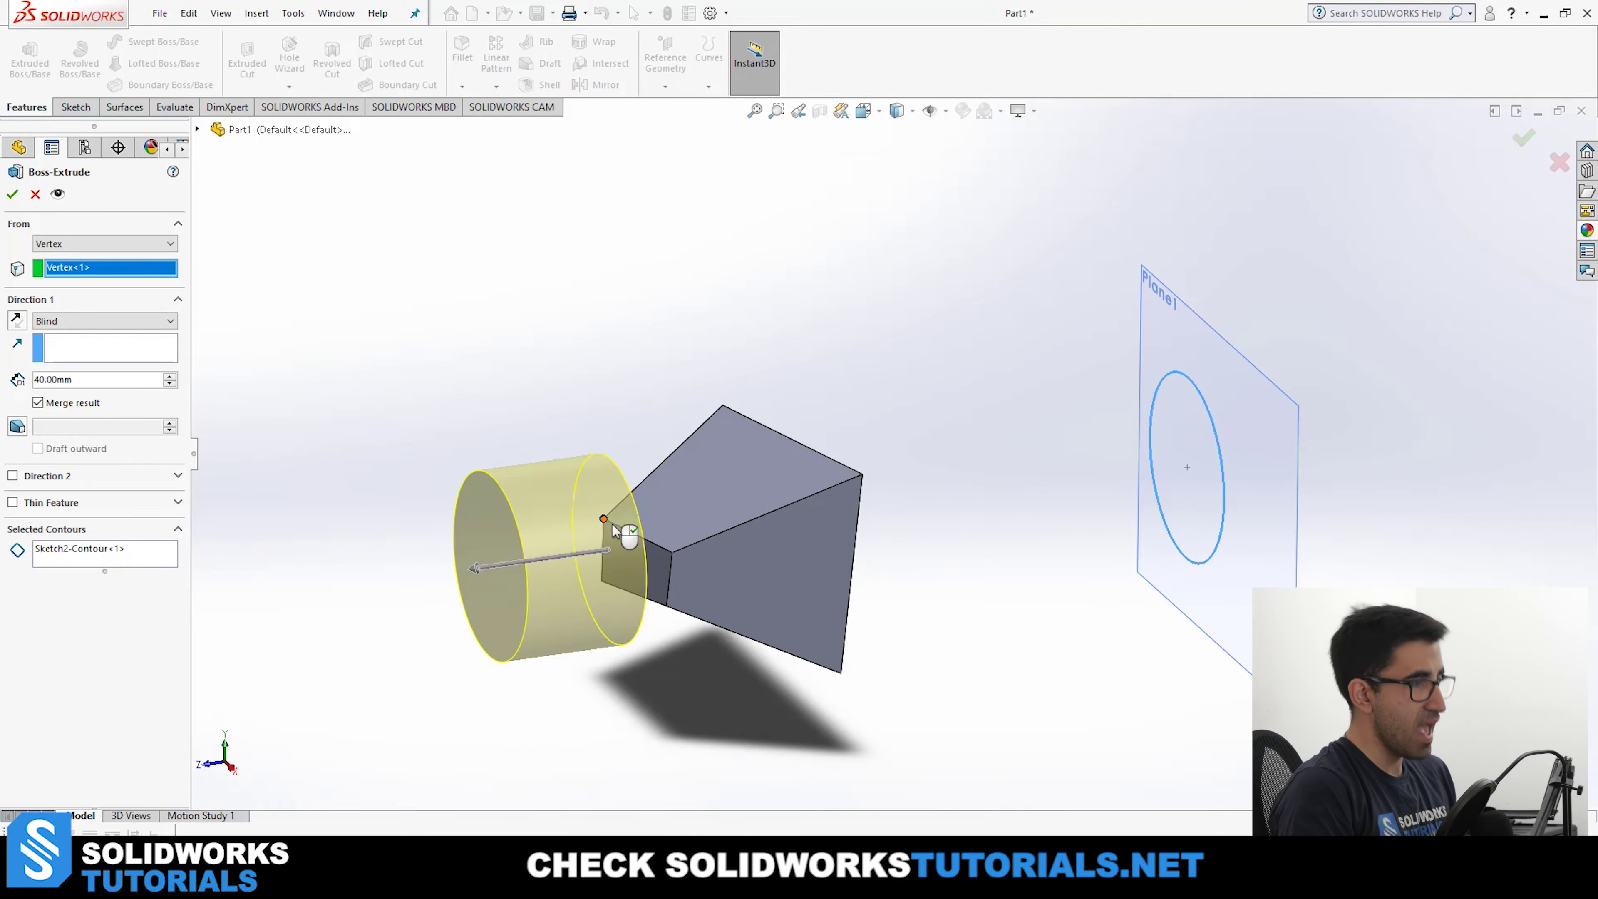
{"action": "middle_click_drag", "start_coordinate": [619, 554], "coordinate": [724, 536]}
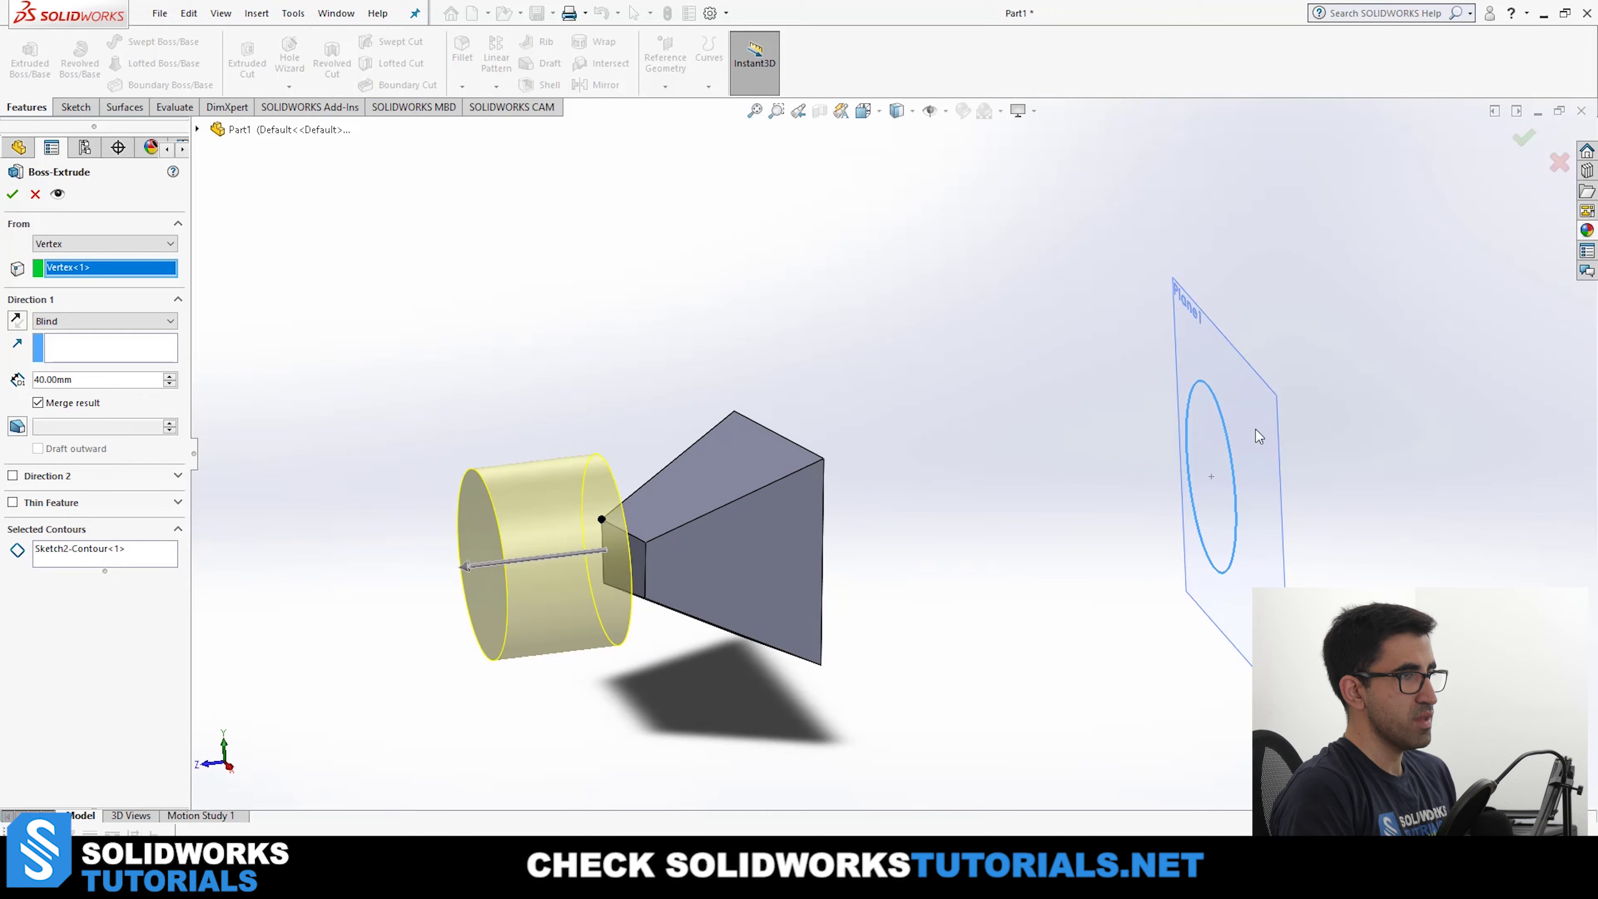
{"action": "middle_click_drag", "start_coordinate": [1204, 446], "coordinate": [1226, 436]}
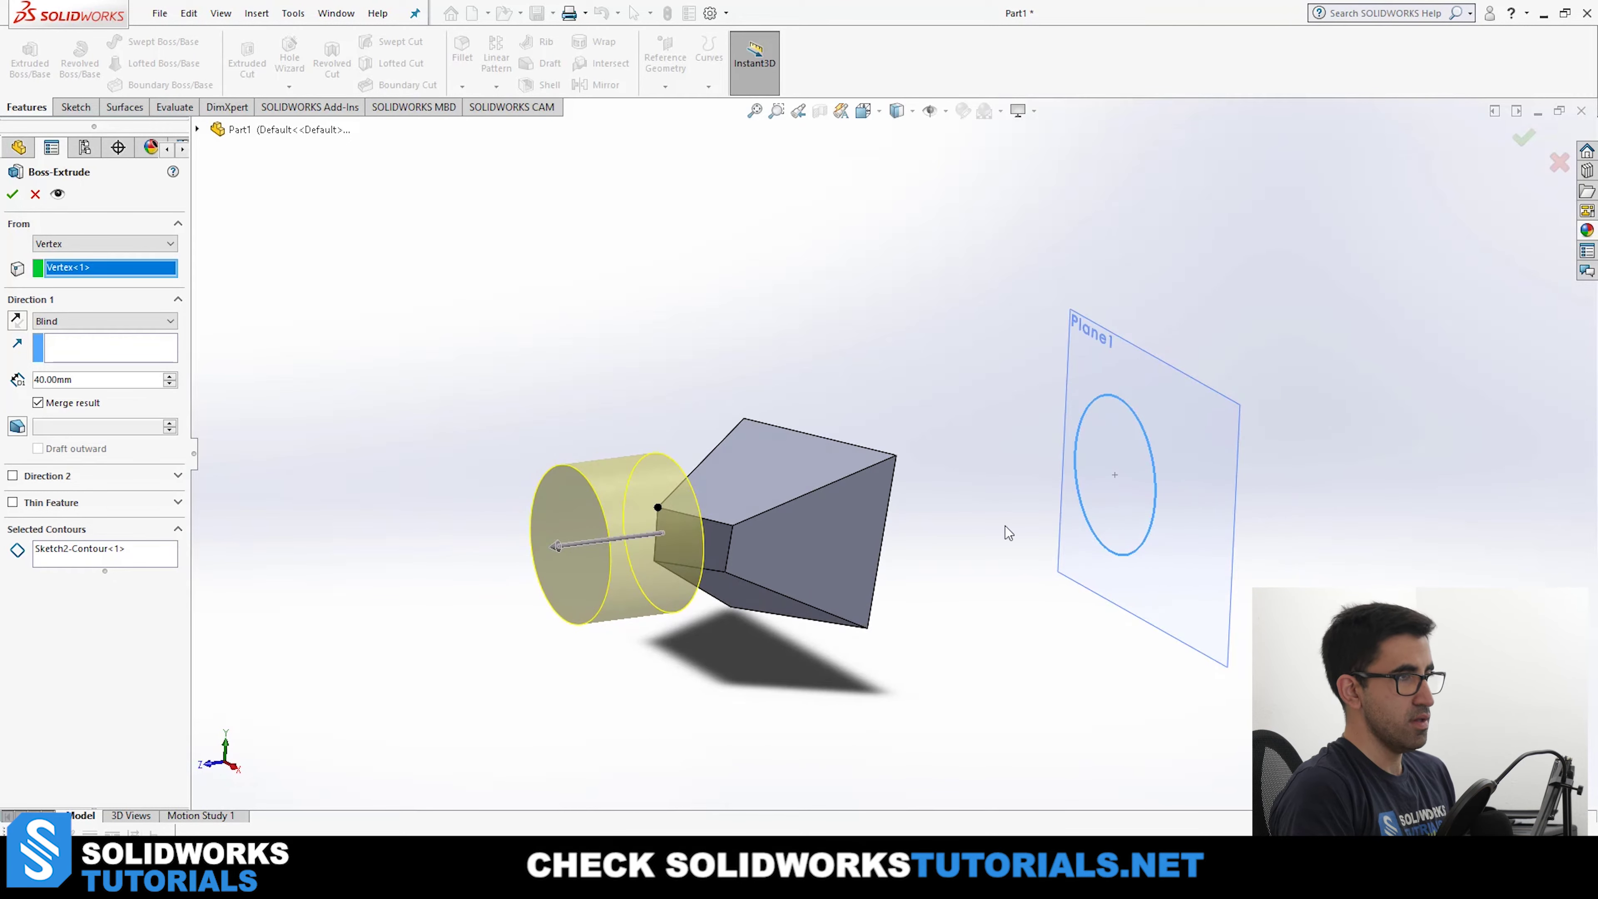
{"action": "scroll", "coordinate": [698, 532], "scroll_direction": "down", "scroll_amount": 3}
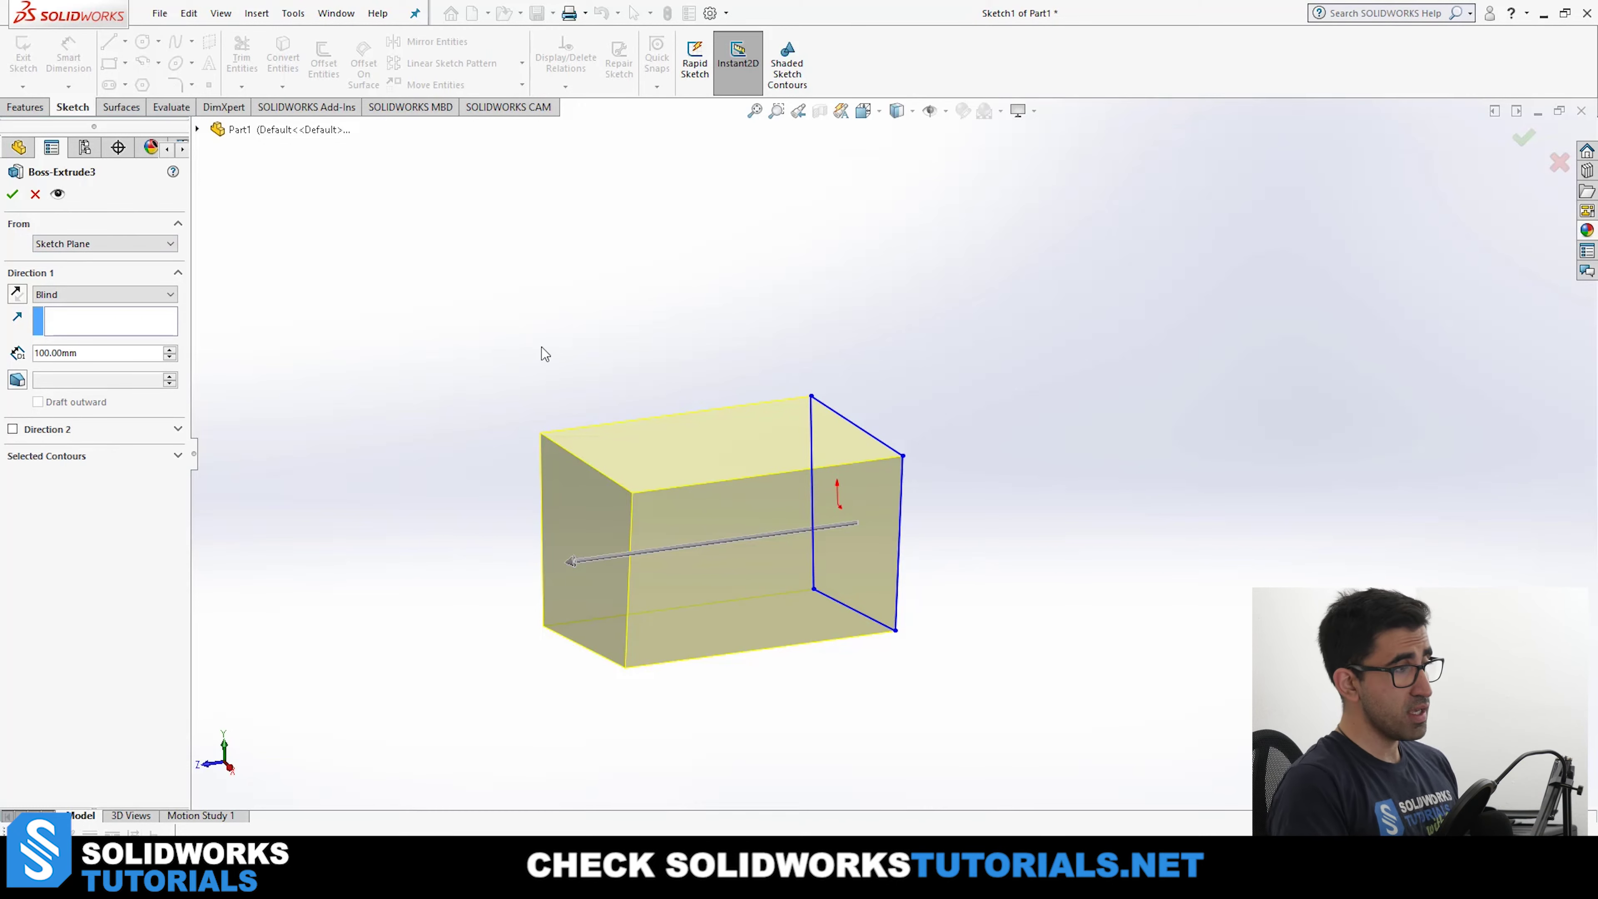
{"action": "middle_click_drag", "start_coordinate": [1082, 593], "coordinate": [1149, 564]}
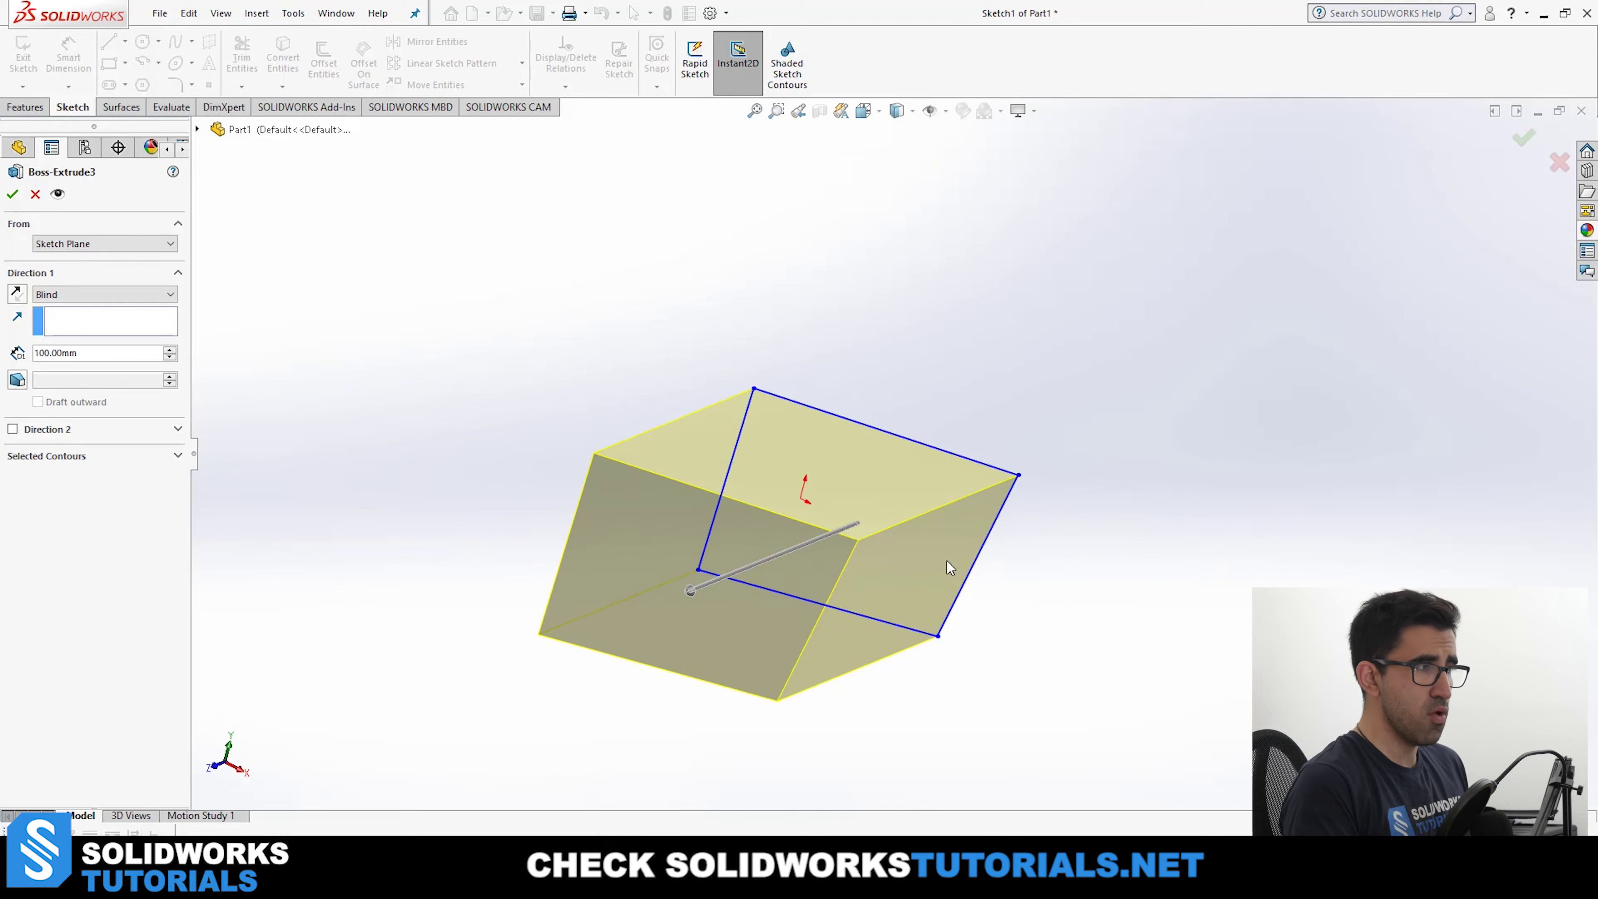
{"action": "middle_click_drag", "start_coordinate": [947, 561], "coordinate": [916, 547]}
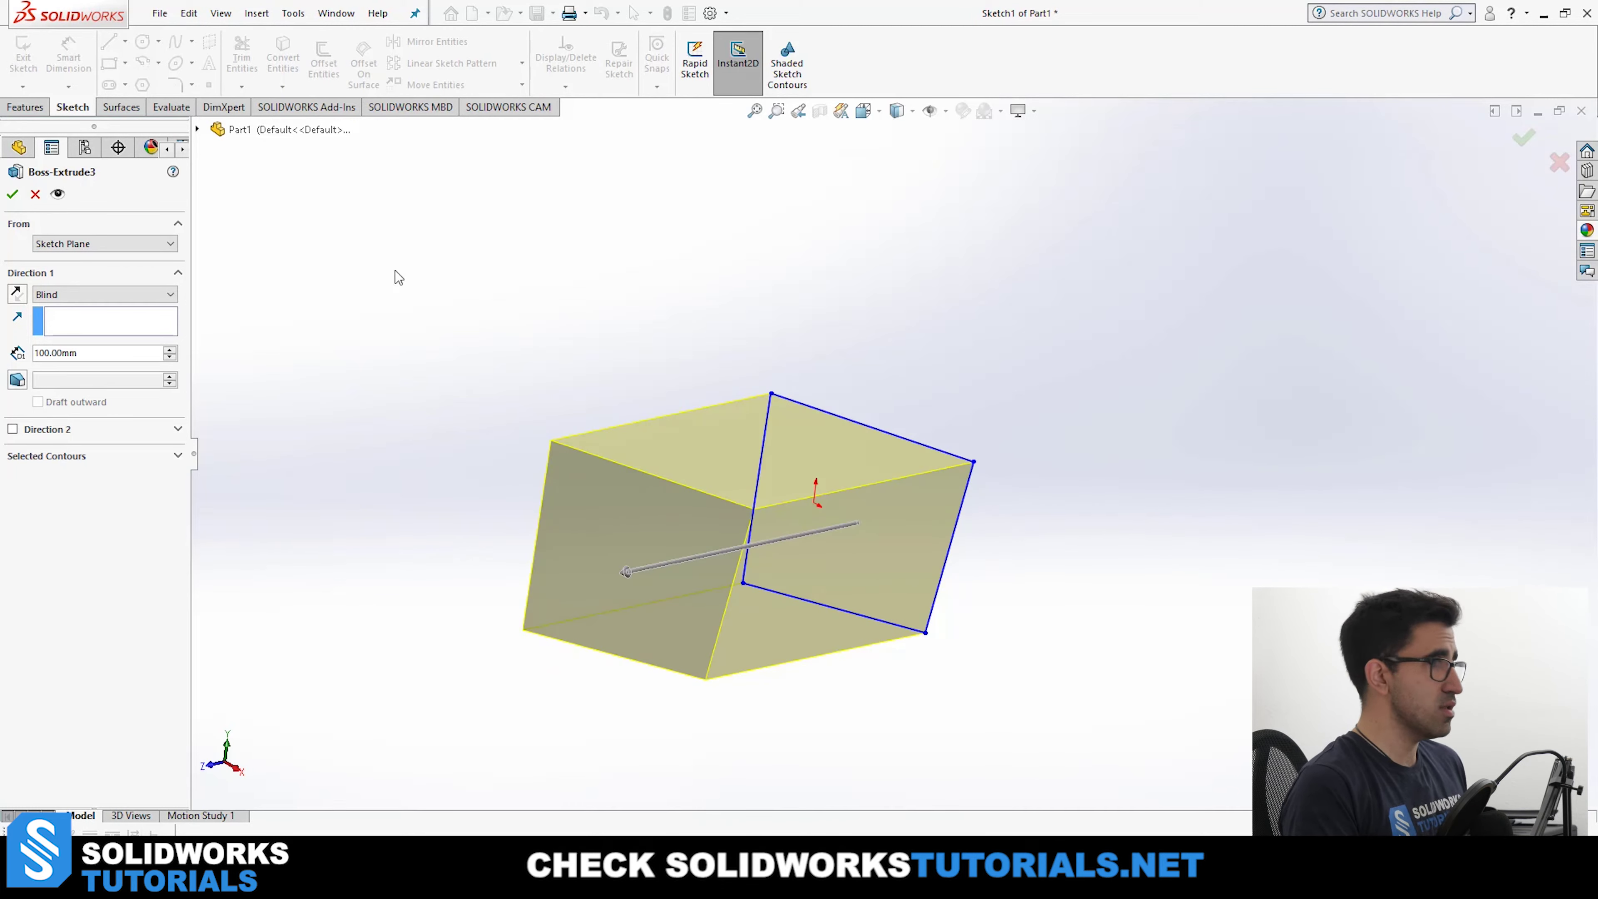
{"action": "left_click", "coordinate": [104, 297]}
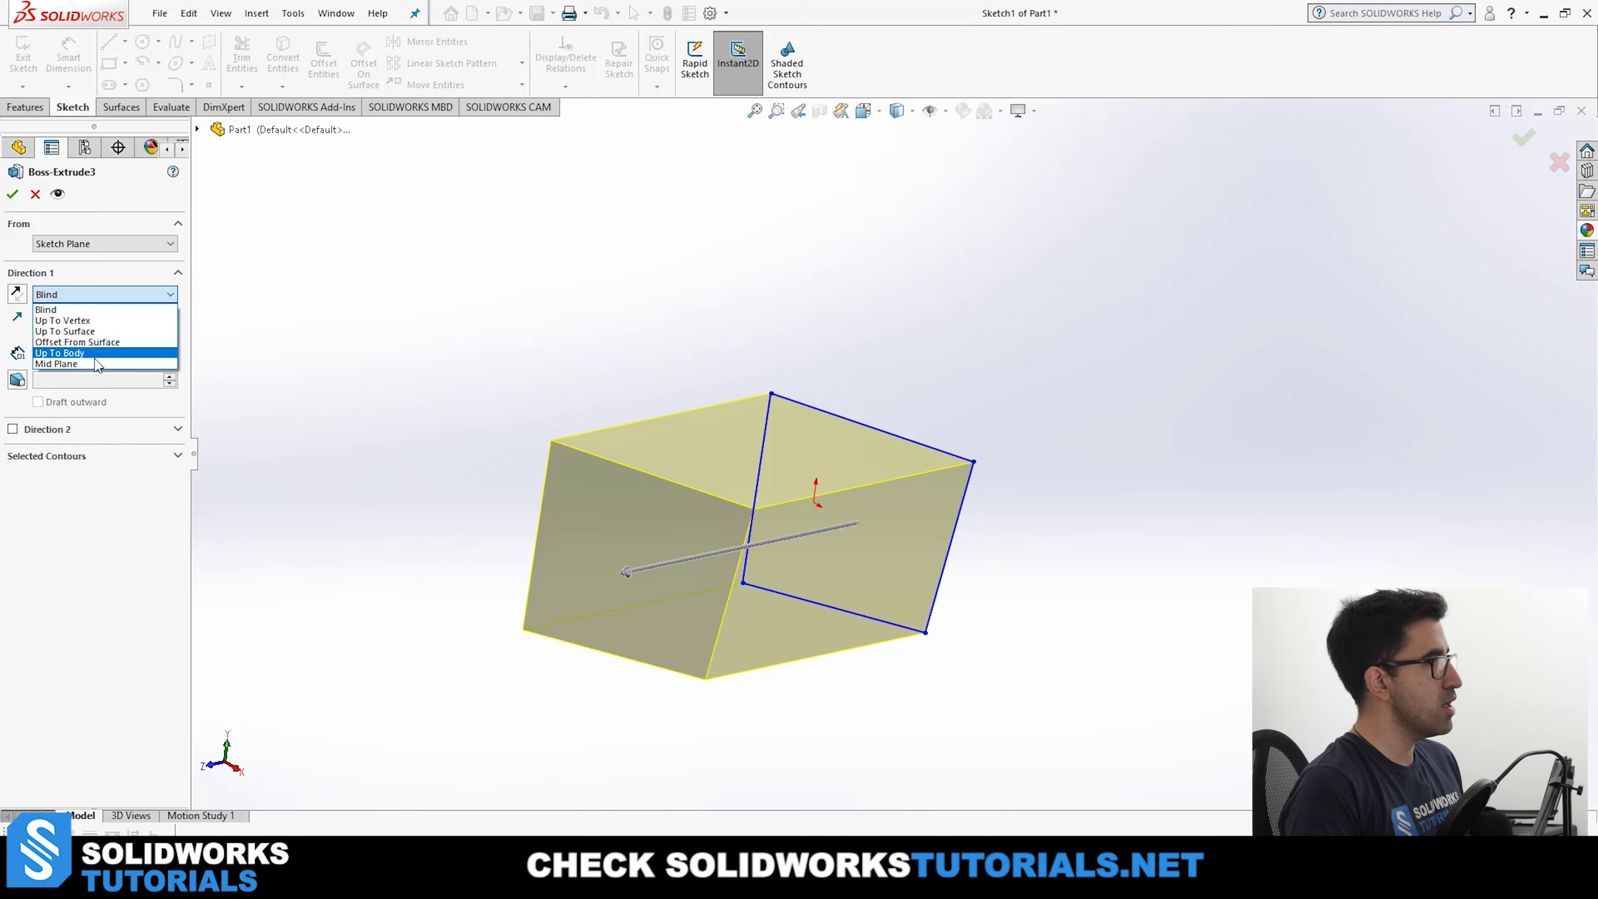
{"action": "left_click", "coordinate": [80, 262]}
{"action": "middle_click_drag", "start_coordinate": [724, 381], "coordinate": [817, 550]}
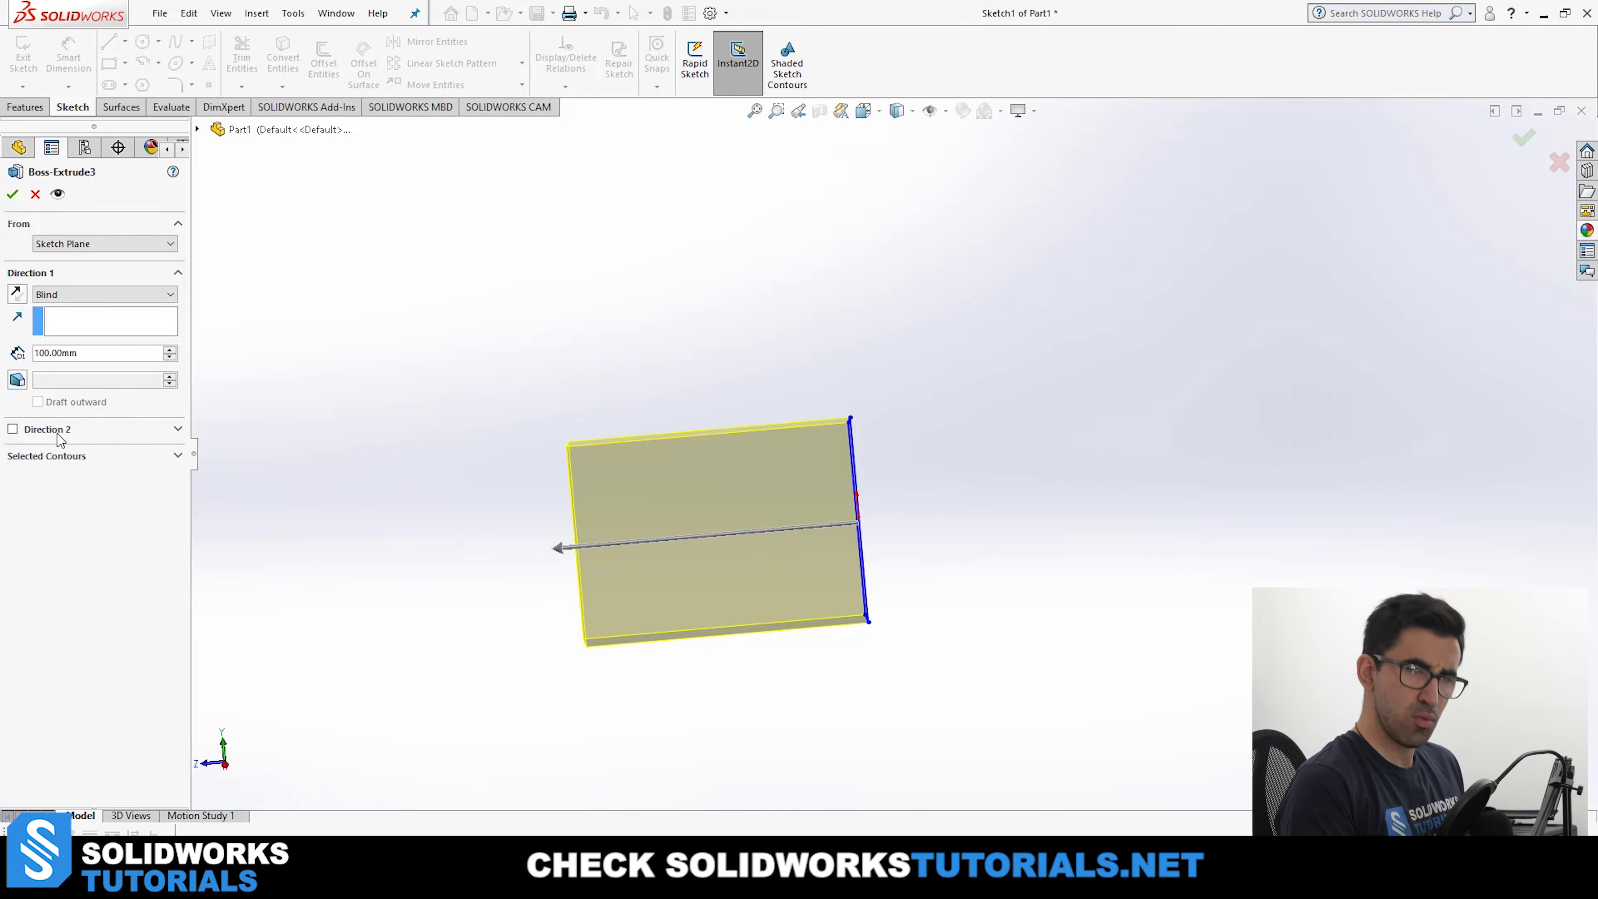
{"action": "key", "text": "ctrl+7"}
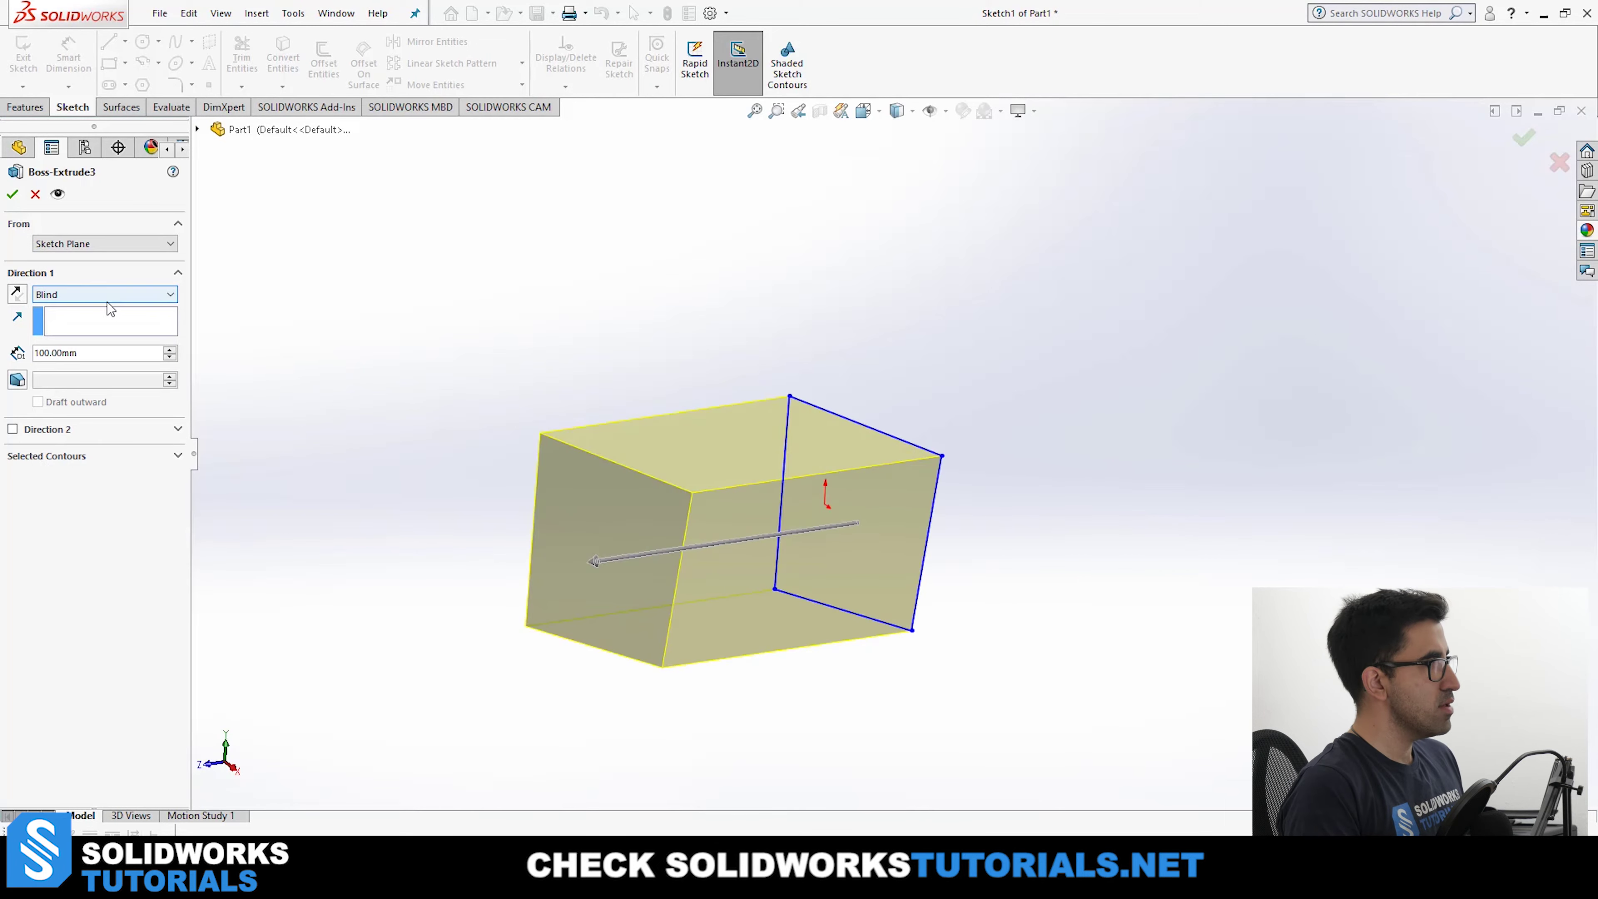
Set the blind depth of the rectangle's boss extrusion to 50 mm.
{"action": "middle_click_drag", "start_coordinate": [737, 506], "coordinate": [724, 511]}
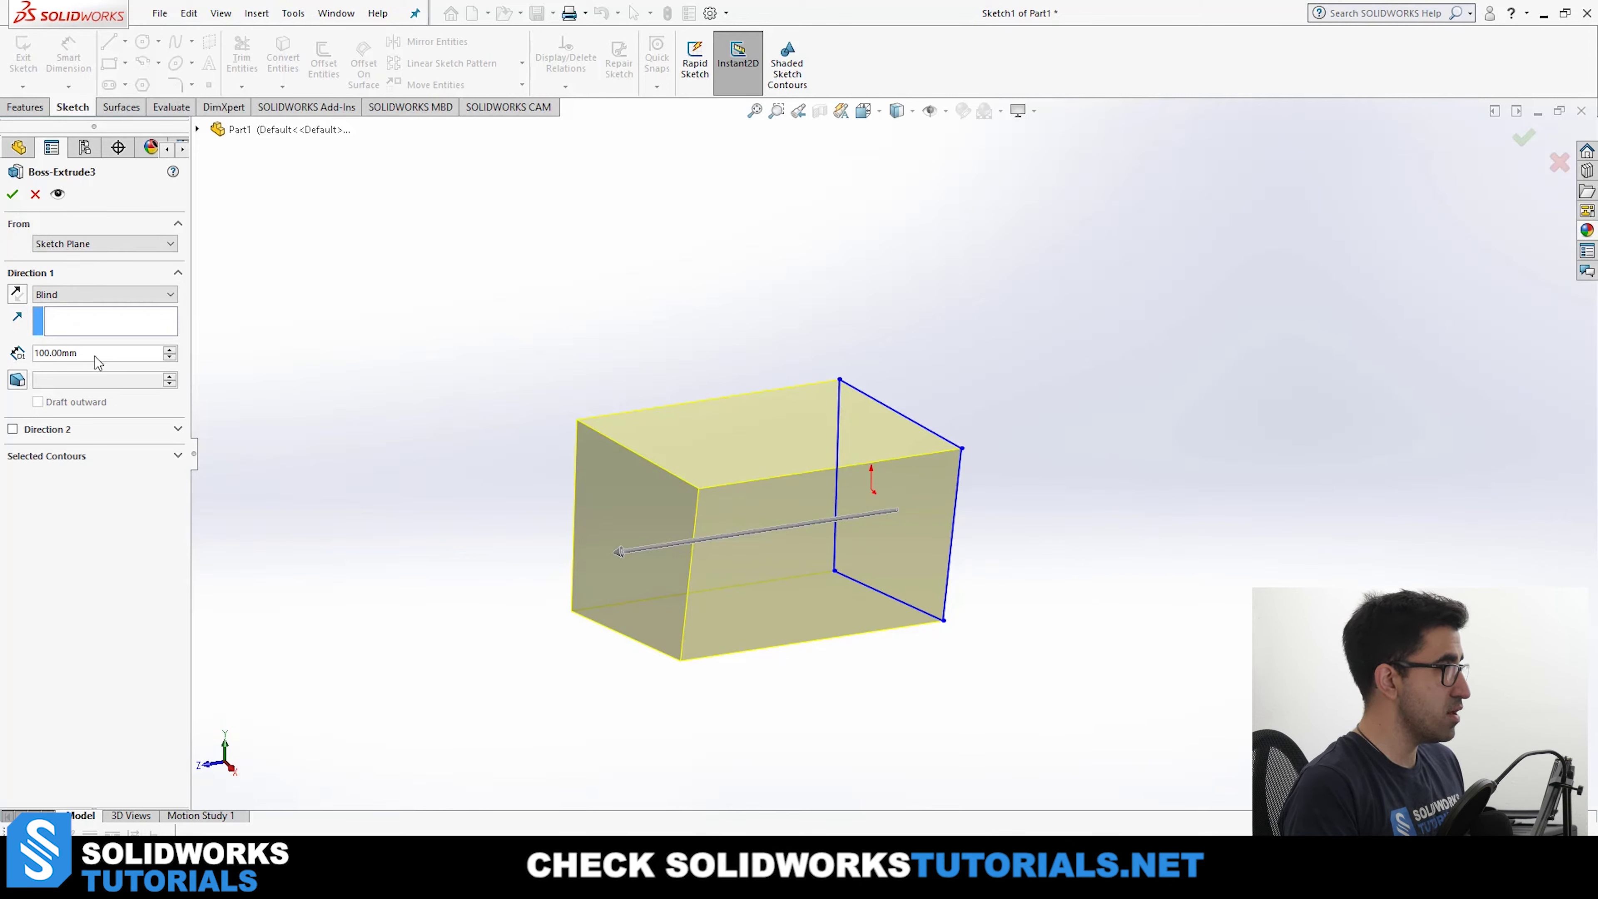
{"action": "left_click_drag", "start_coordinate": [95, 356], "coordinate": [38, 352]}
{"action": "type", "text": "50"}
{"action": "key", "text": "Return"}
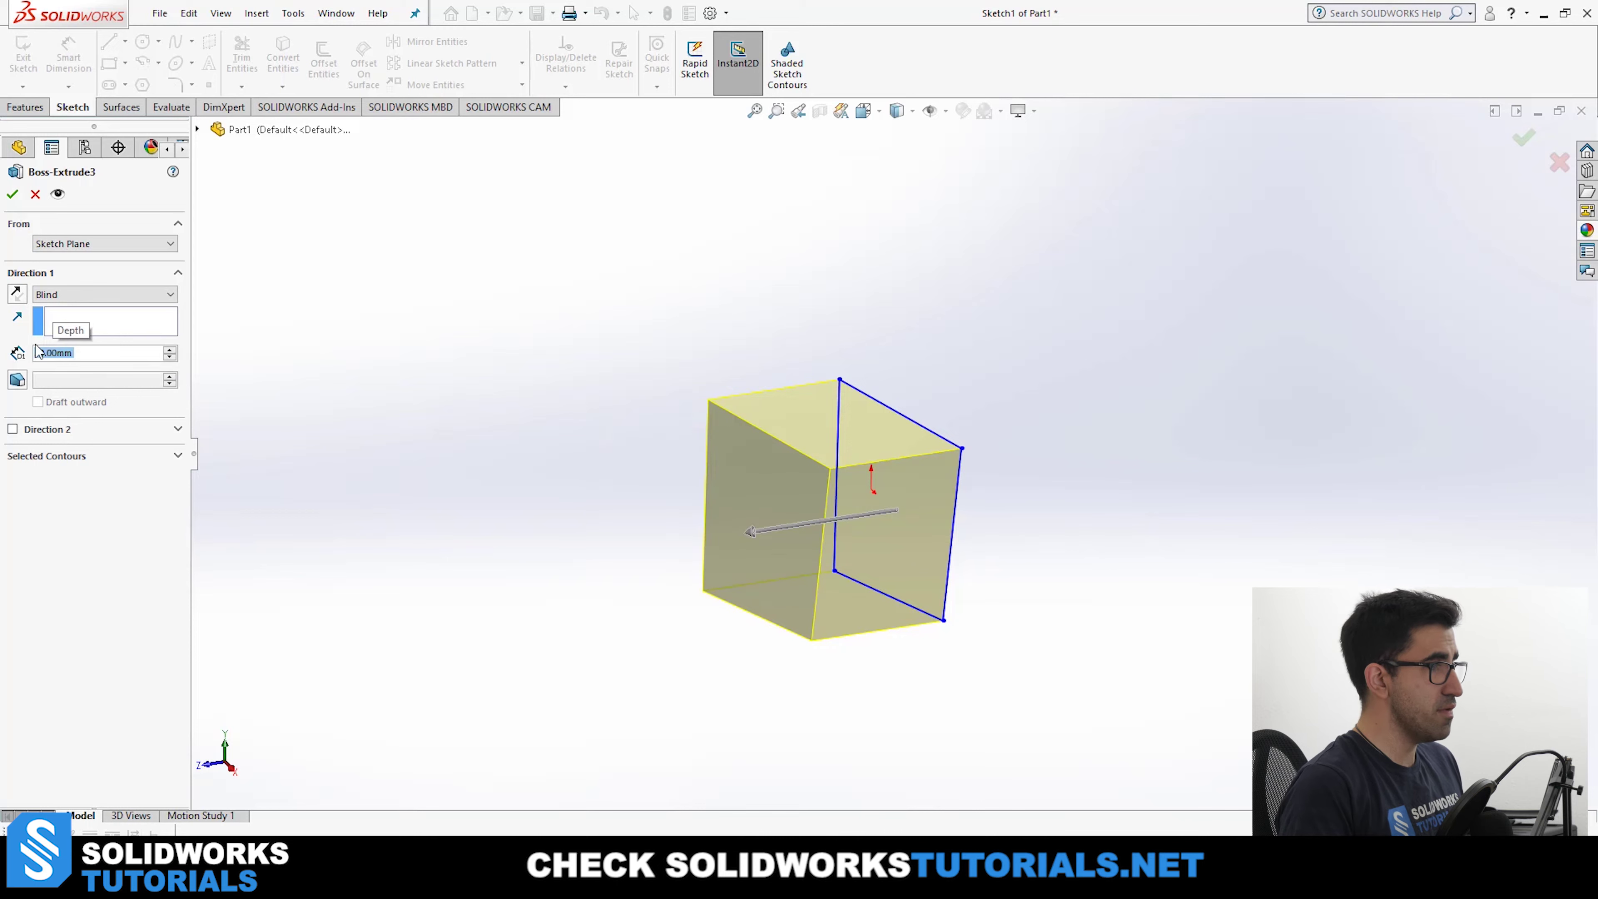
Try reversing the rectangle's blind extrusion to the other side of the sketch plane, and restore its original direction.
{"action": "left_click", "coordinate": [17, 294]}
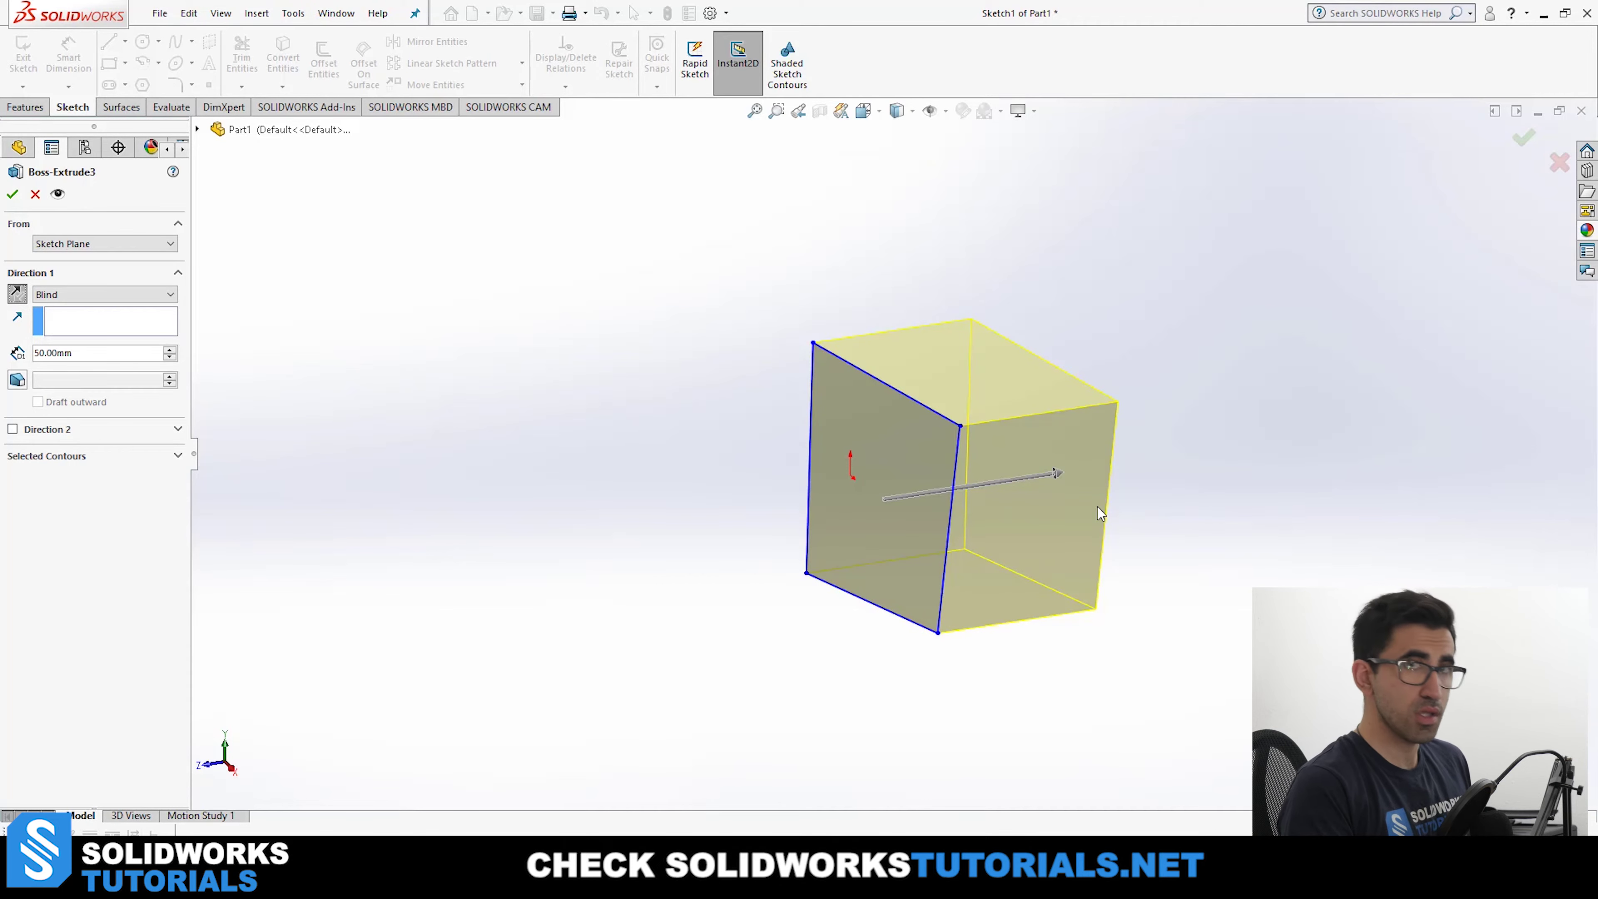
{"action": "left_click", "coordinate": [18, 295]}
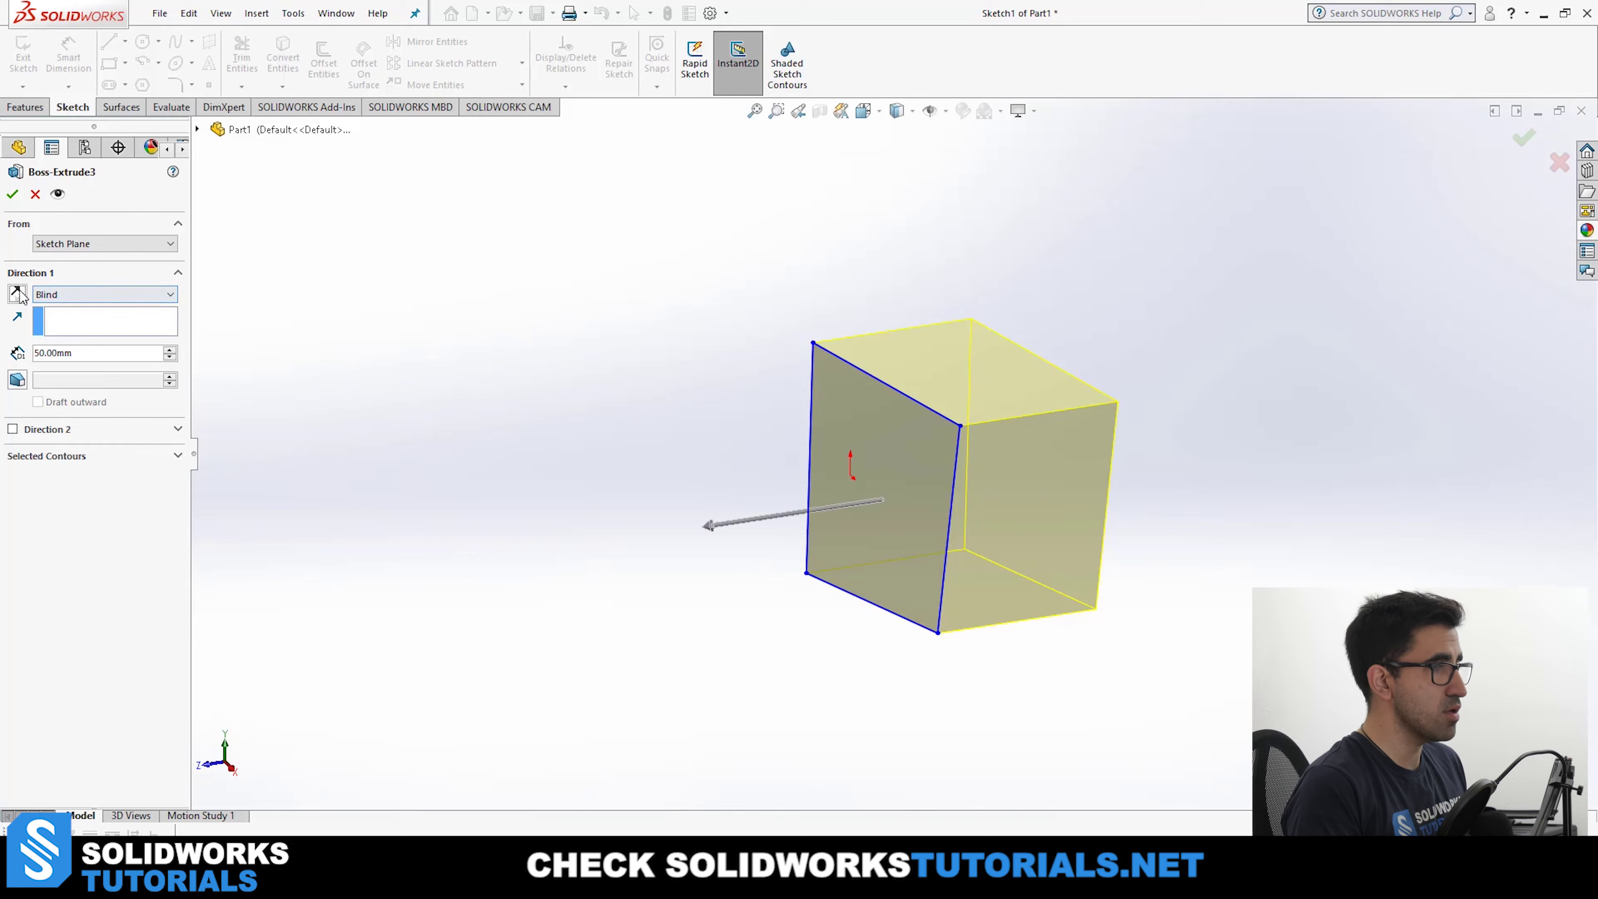
{"action": "mouse_move", "coordinate": [1007, 503]}
{"action": "middle_mouse_down"}
{"action": "mouse_move", "coordinate": [1098, 500]}
{"action": "mouse_move", "coordinate": [1045, 501]}
{"action": "middle_mouse_up"}
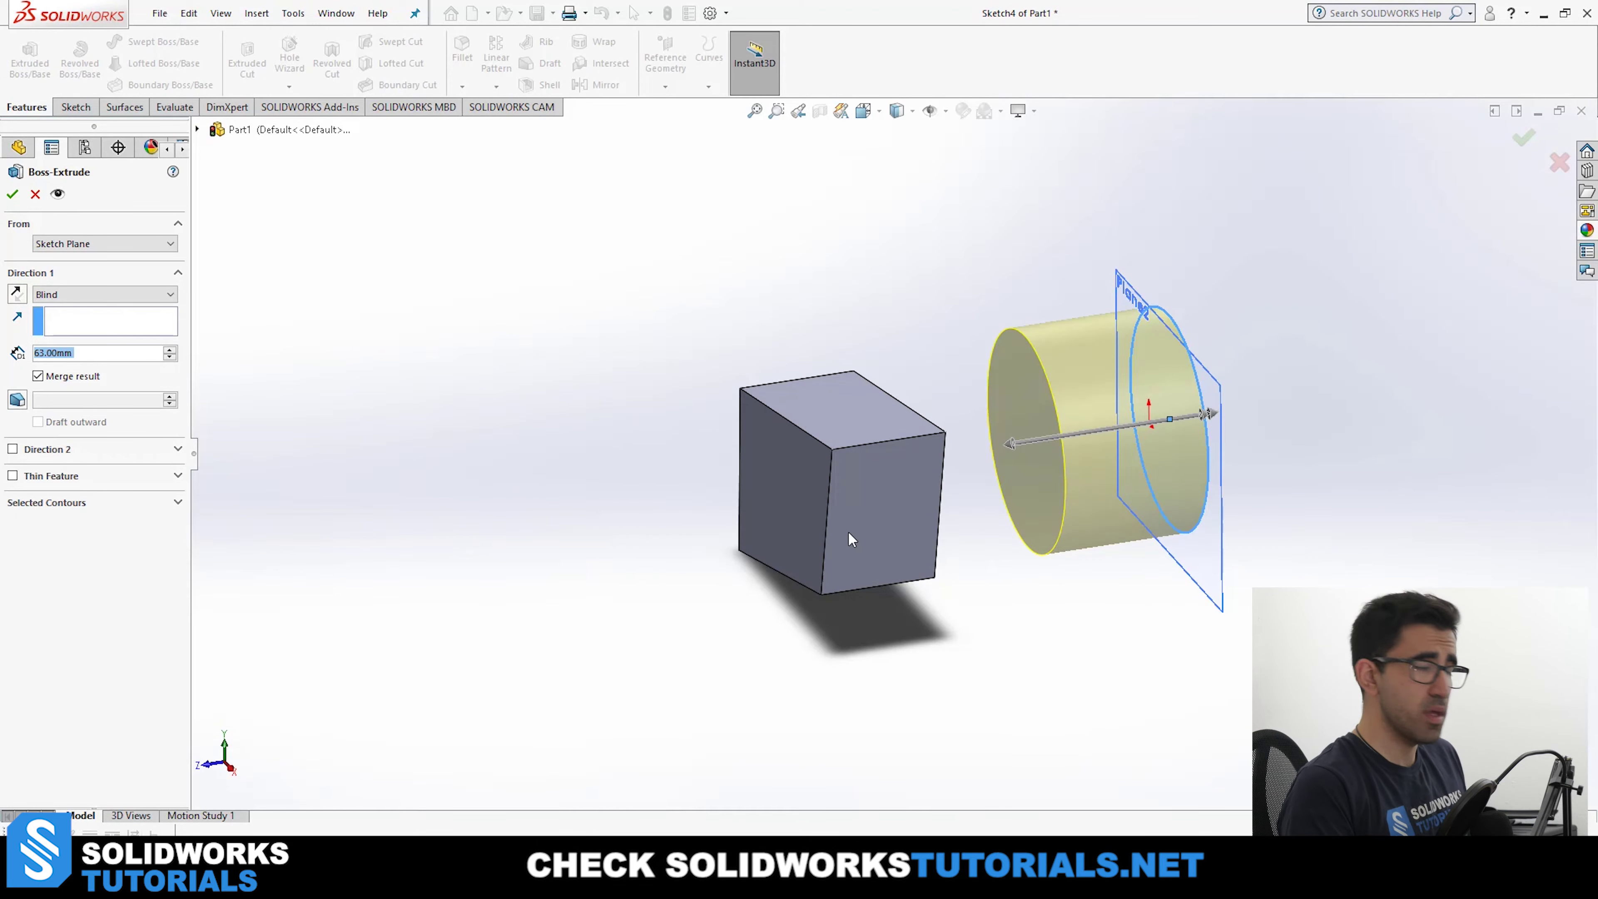
Set the end condition of the circle's boss extrusion on Plane2 to Through All so it runs through the block.
{"action": "middle_click_drag", "start_coordinate": [942, 446], "coordinate": [1020, 141]}
{"action": "middle_click_drag", "start_coordinate": [1139, 393], "coordinate": [1370, 382]}
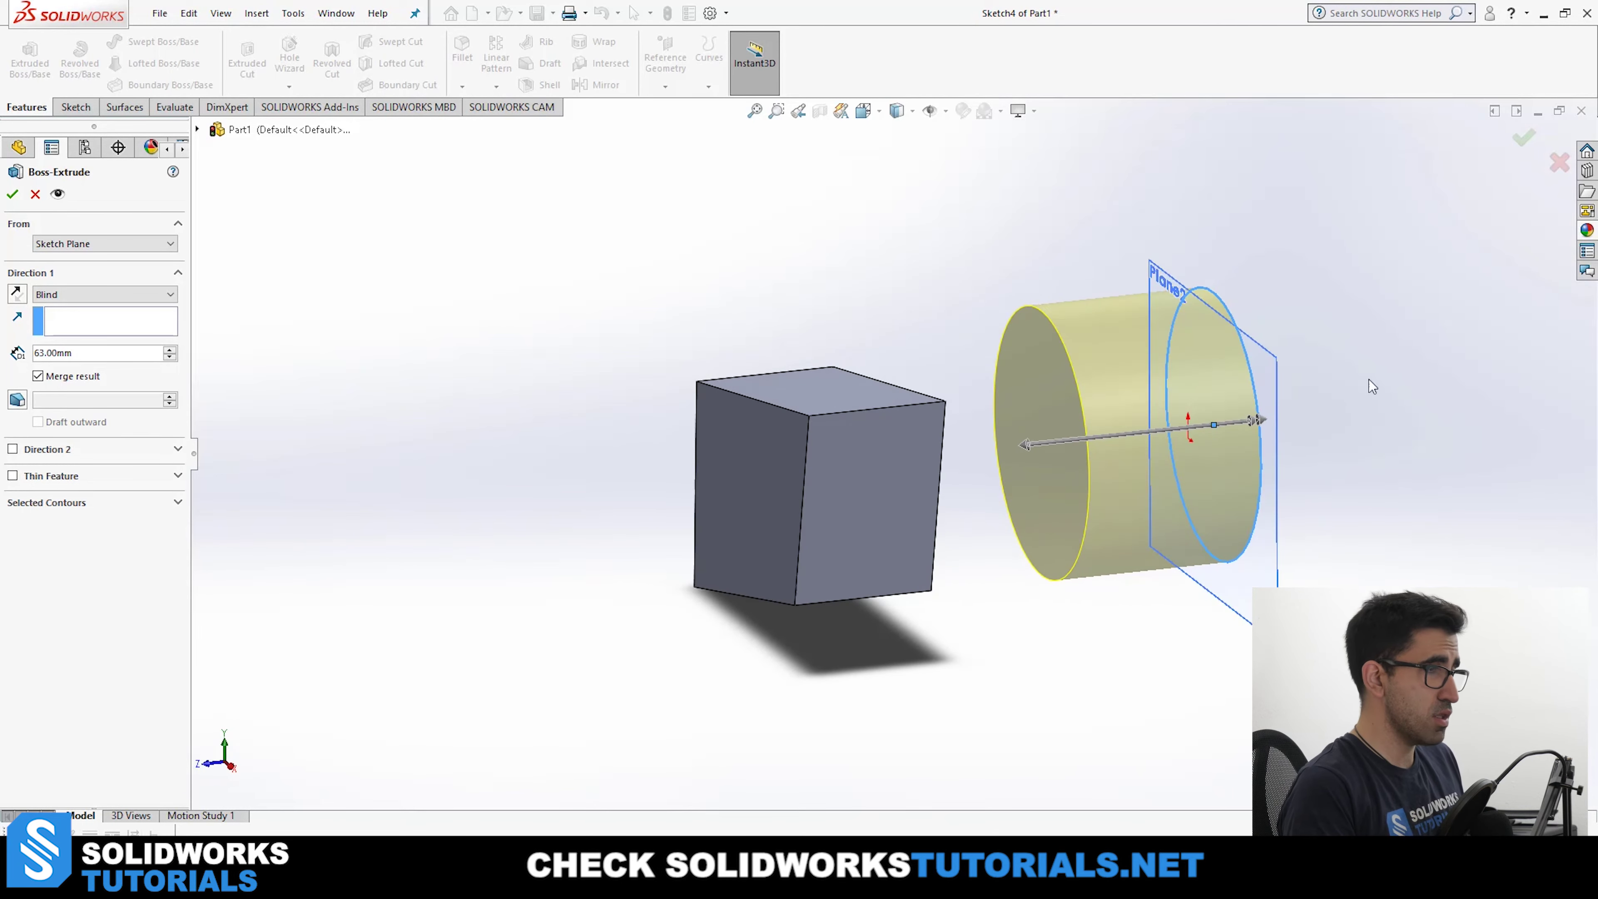
{"action": "scroll", "coordinate": [1024, 368], "scroll_direction": "up", "scroll_amount": 2}
{"action": "scroll", "coordinate": [914, 541], "scroll_direction": "down", "scroll_amount": 2}
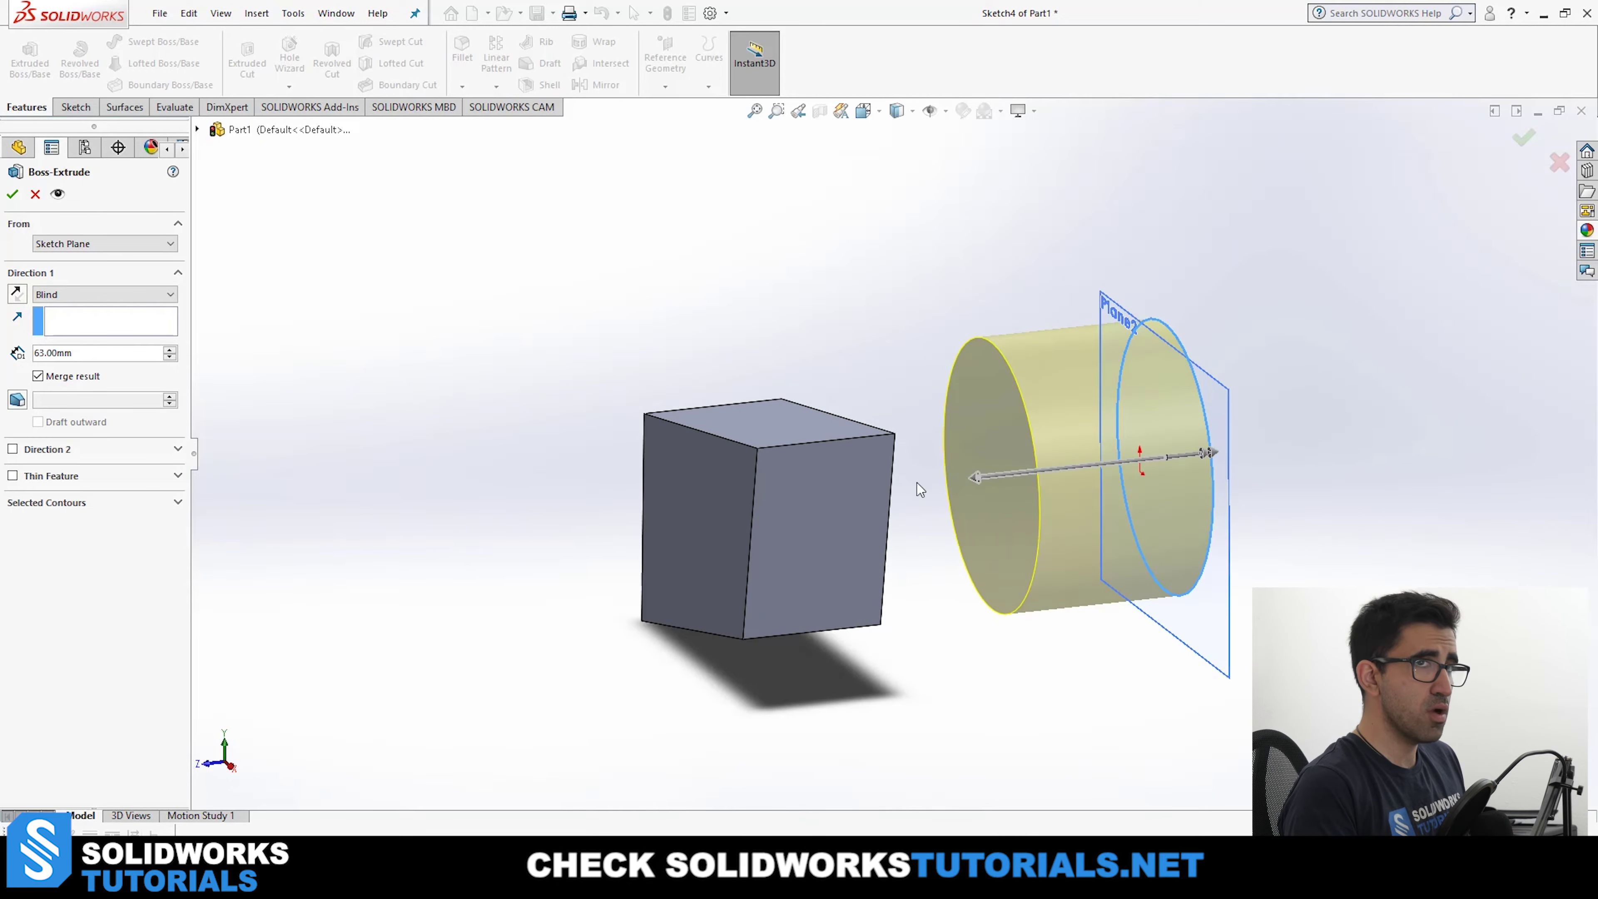
{"action": "left_click", "coordinate": [45, 294]}
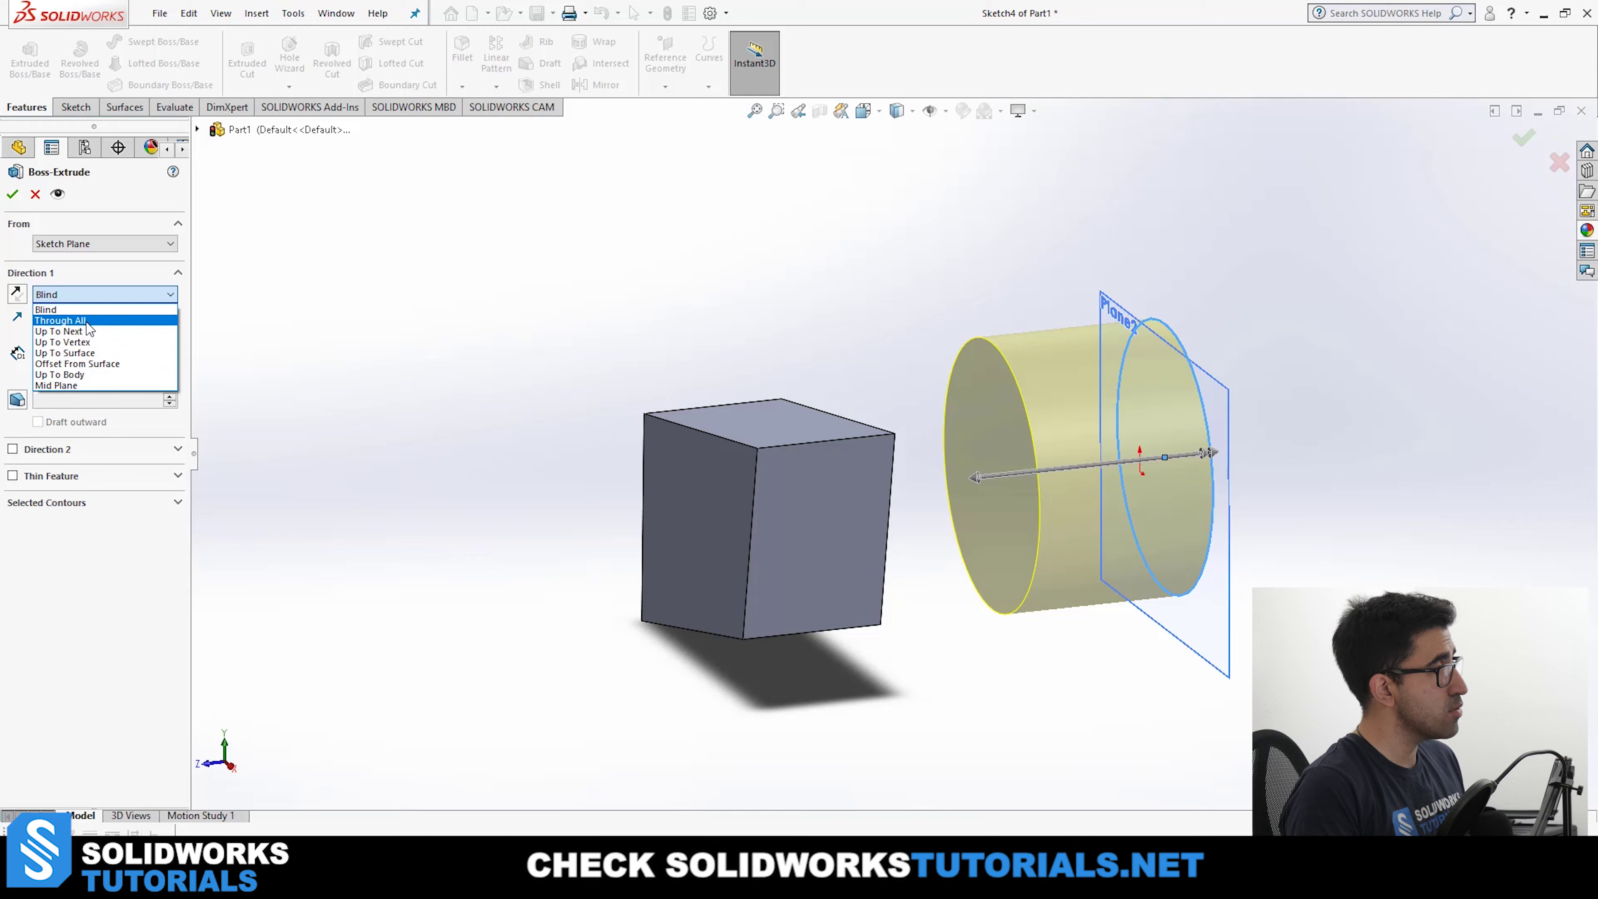
{"action": "left_click", "coordinate": [60, 321]}
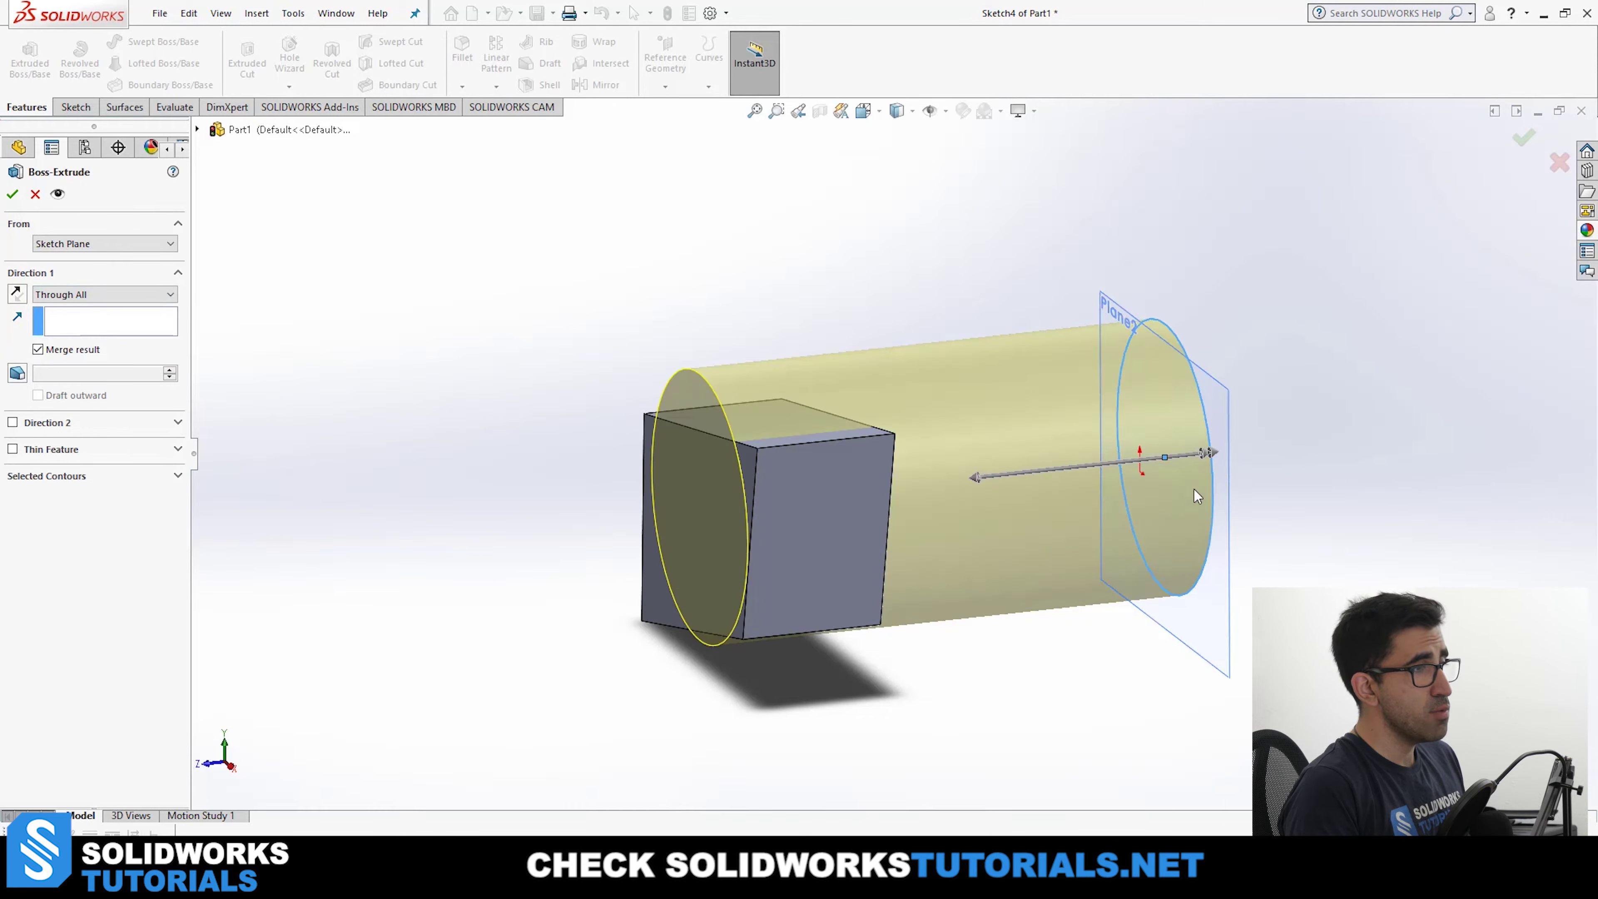
{"action": "middle_click_drag", "start_coordinate": [1229, 332], "coordinate": [779, 488]}
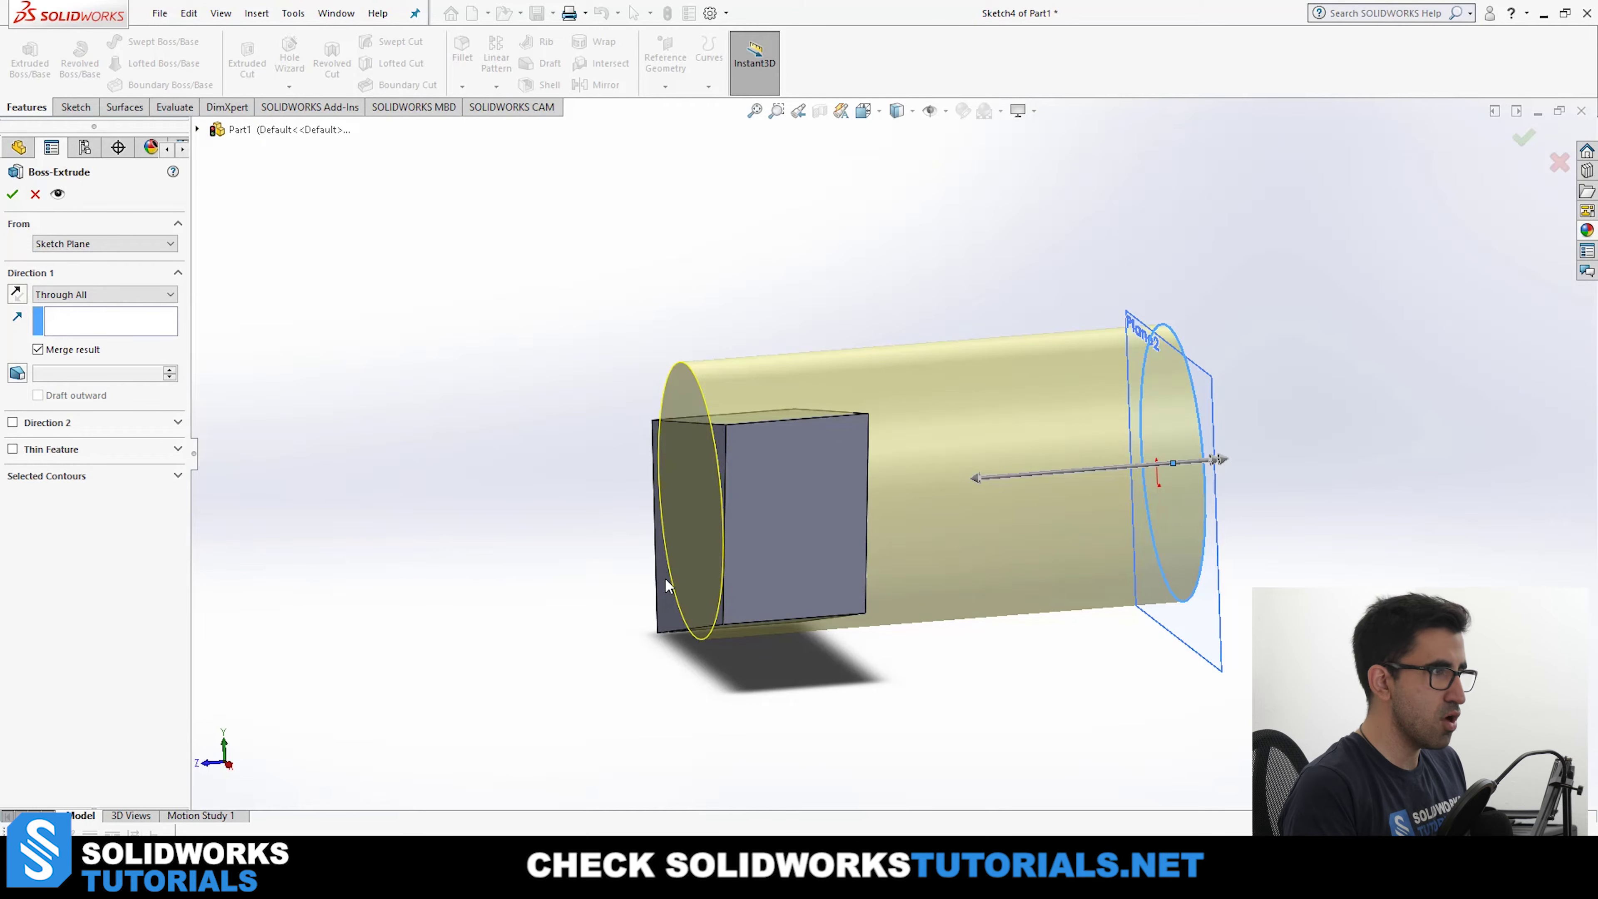
{"action": "scroll", "coordinate": [767, 561], "scroll_direction": "up", "scroll_amount": 4}
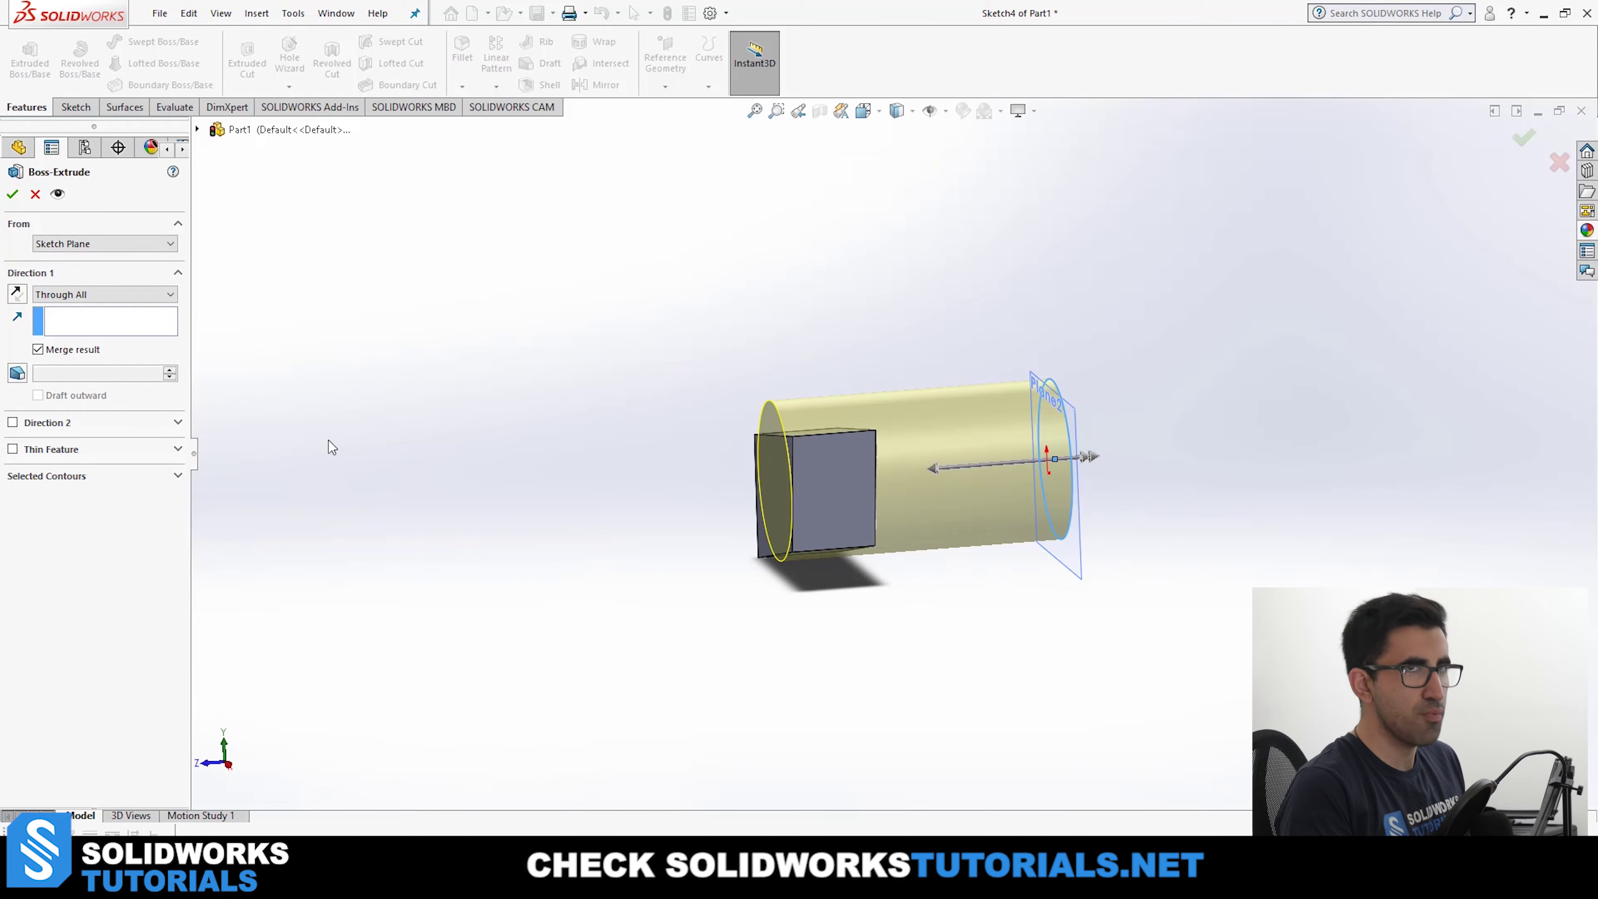
{"action": "scroll", "coordinate": [884, 479], "scroll_direction": "down", "scroll_amount": 2}
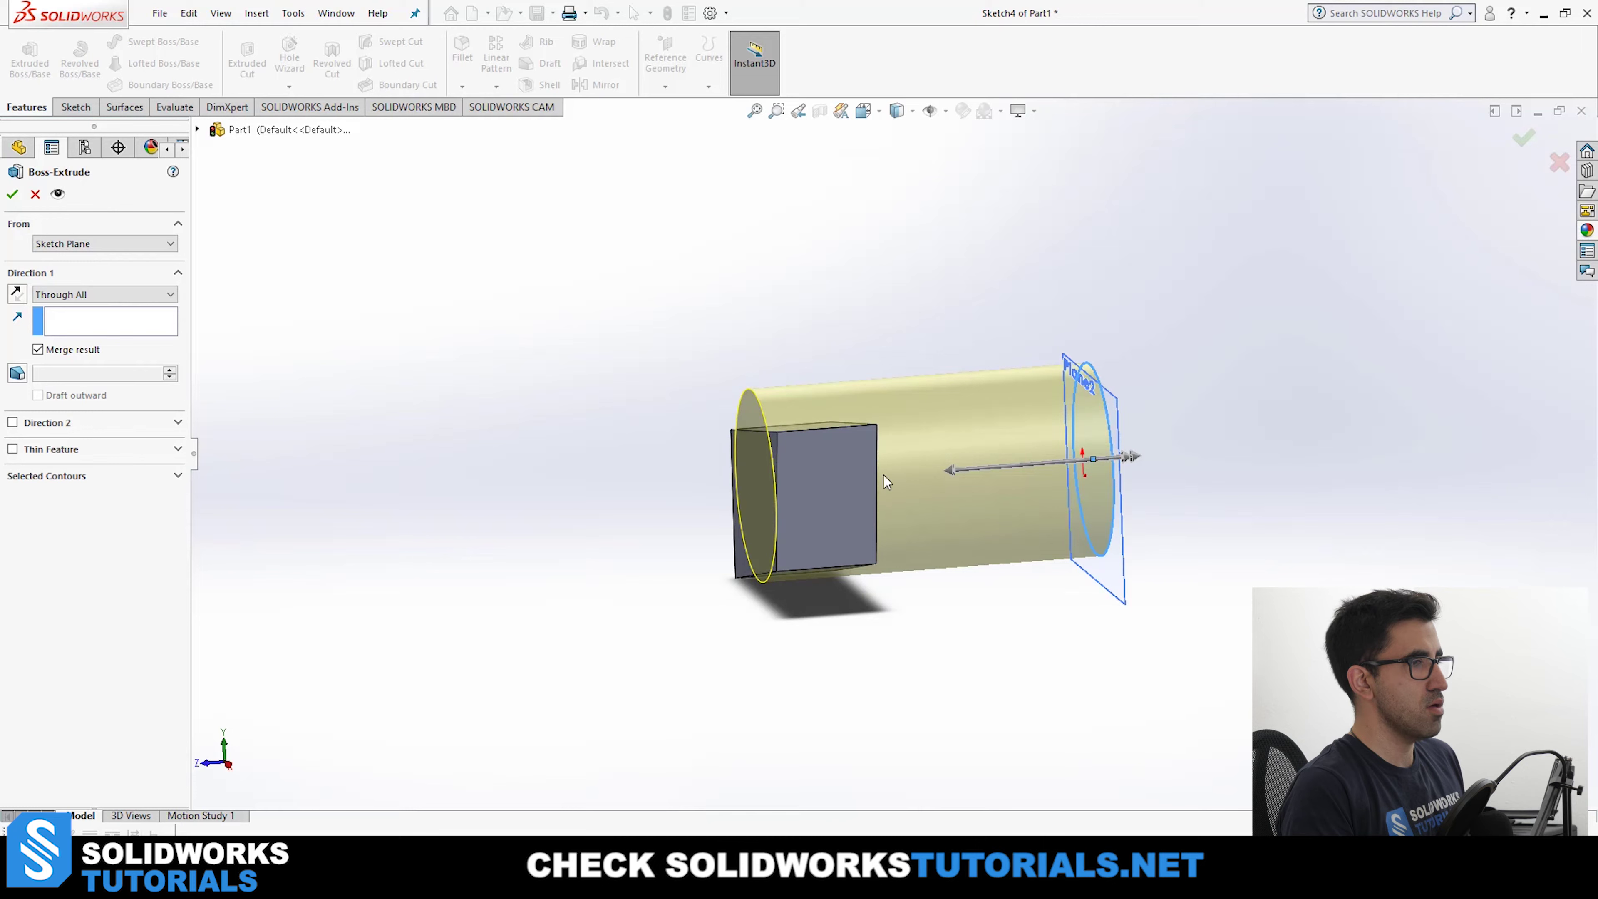
{"action": "scroll", "coordinate": [1052, 467], "scroll_direction": "down", "scroll_amount": 1}
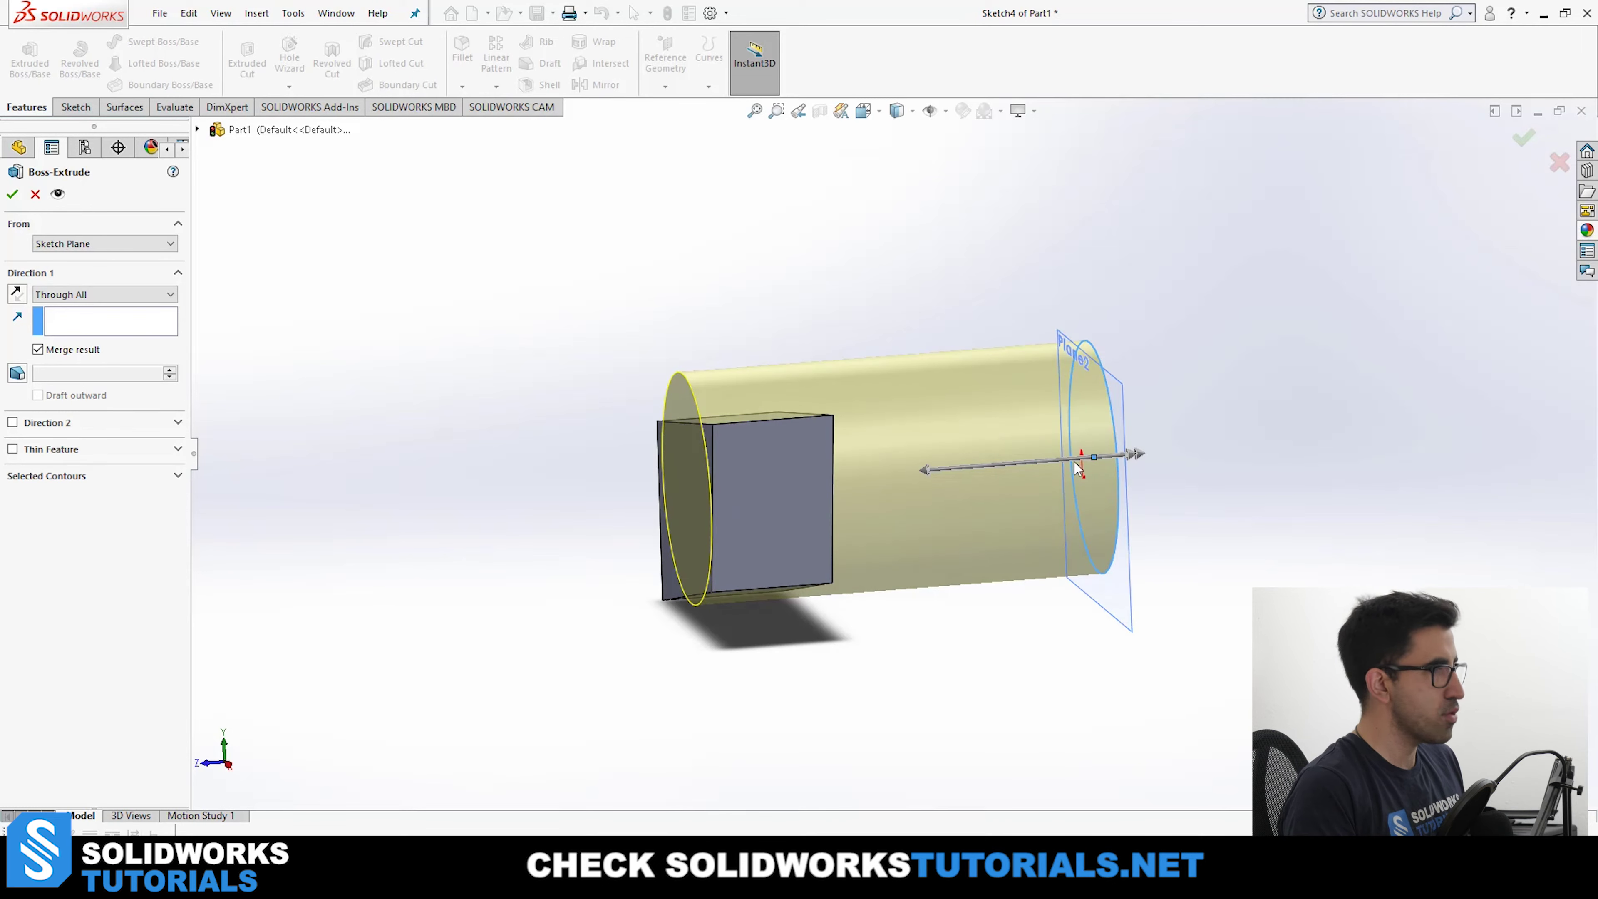
Try reversing the direction of the circle's Through All extrusion, and restore its original direction.
{"action": "left_click", "coordinate": [19, 301]}
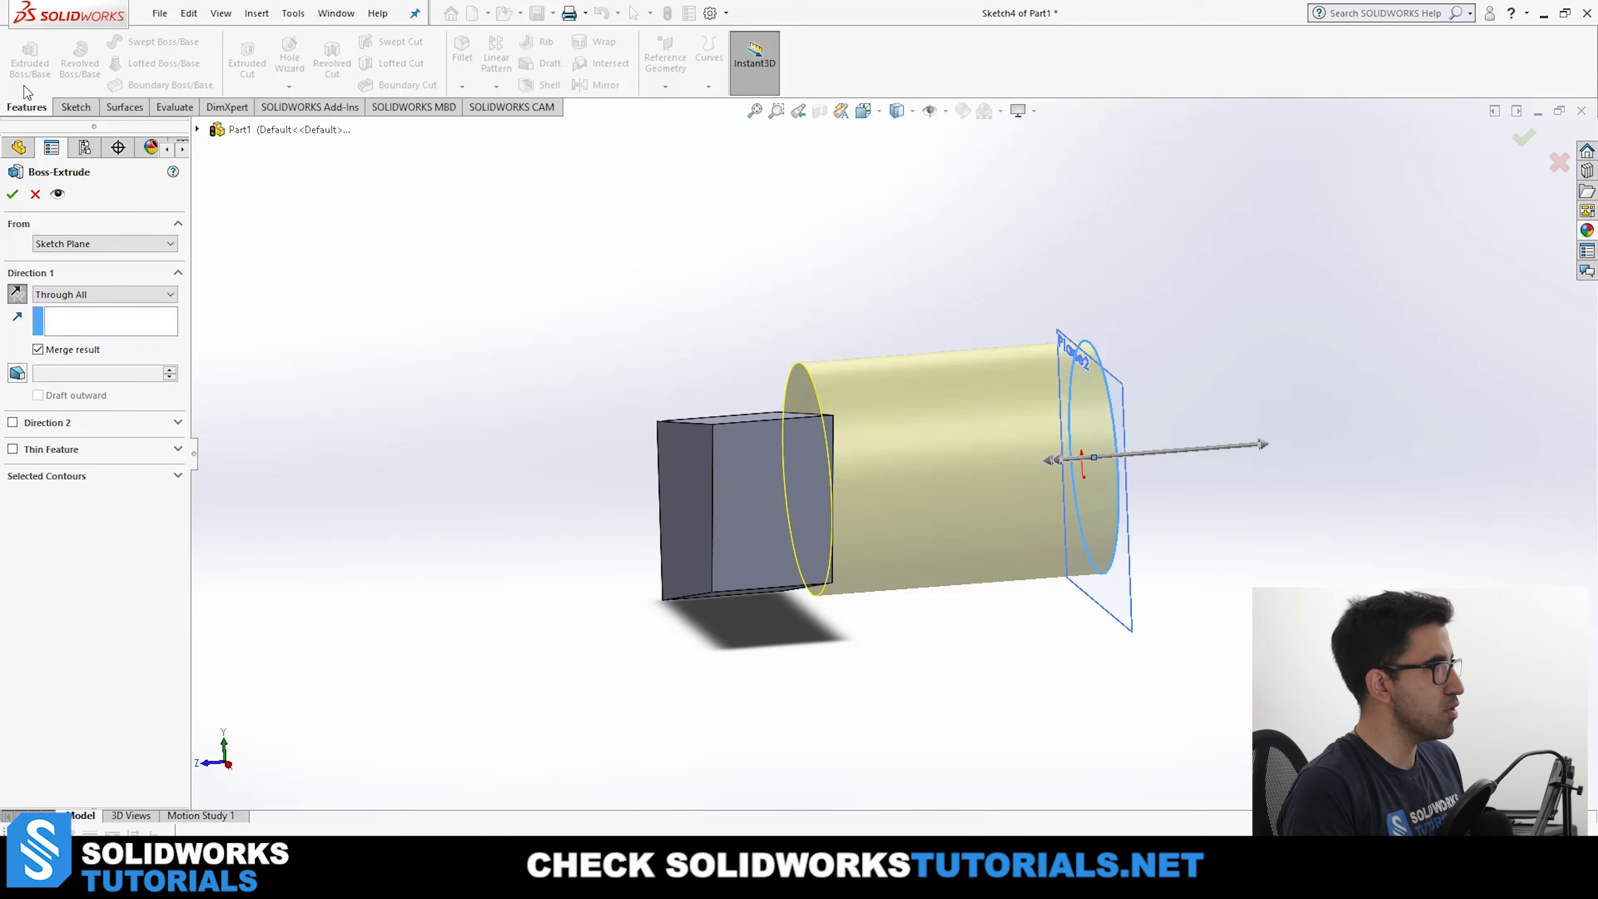
{"action": "left_click", "coordinate": [17, 295]}
Set the circle's extrusion to the Up To Vertex end condition, picking the block's upper edge facing the cylinder as its reference.
{"action": "left_click", "coordinate": [68, 295]}
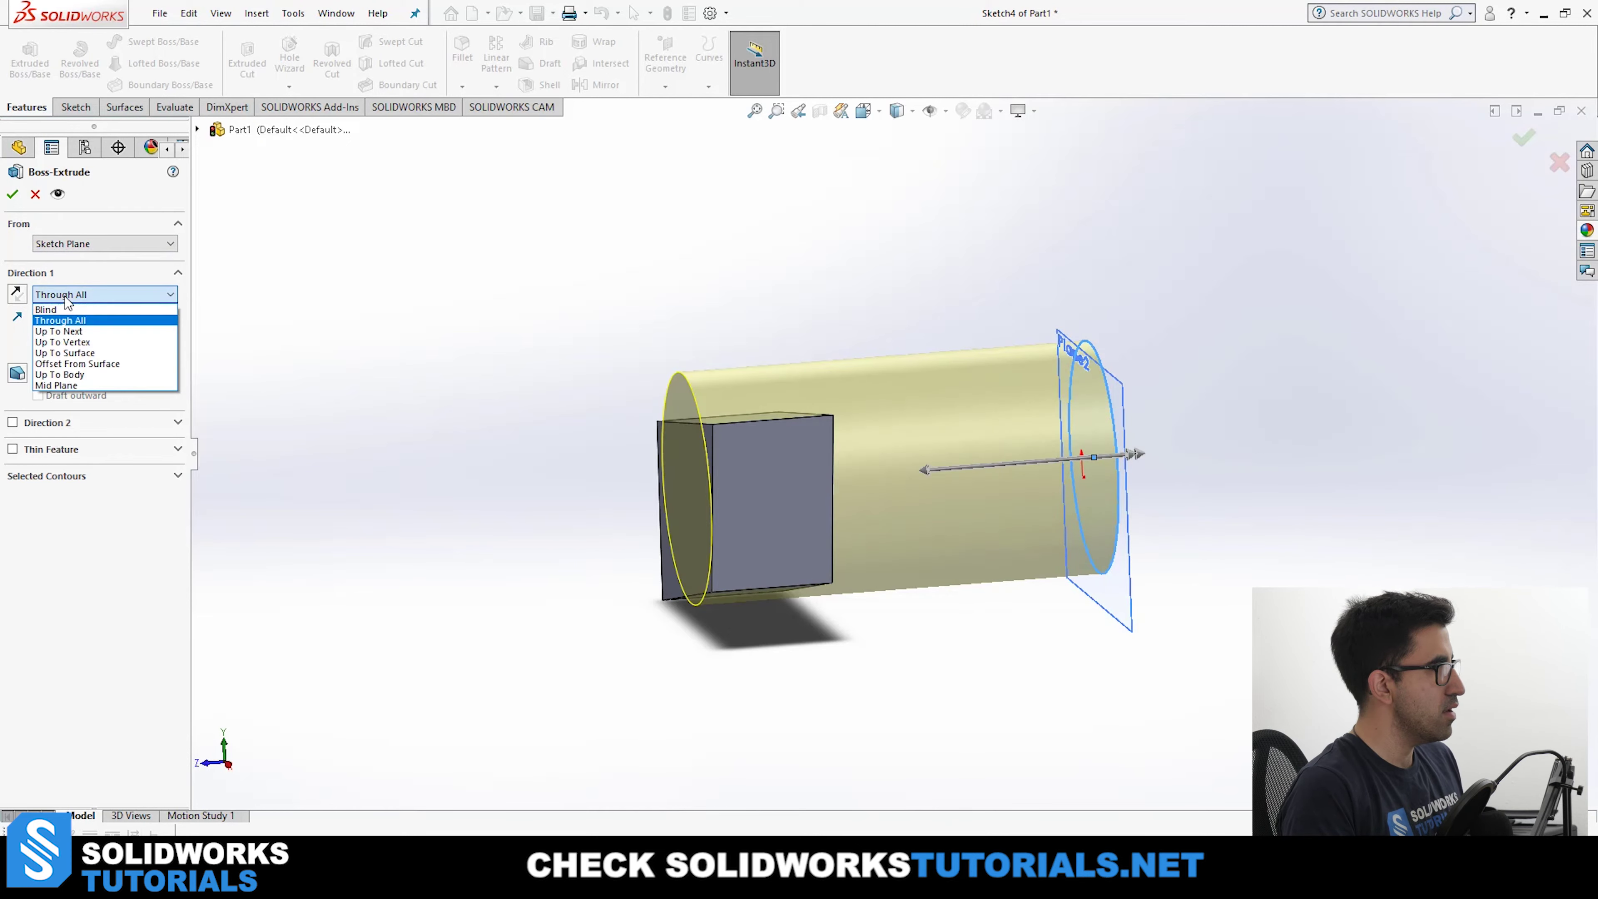
{"action": "left_click", "coordinate": [46, 309]}
{"action": "left_click", "coordinate": [93, 296]}
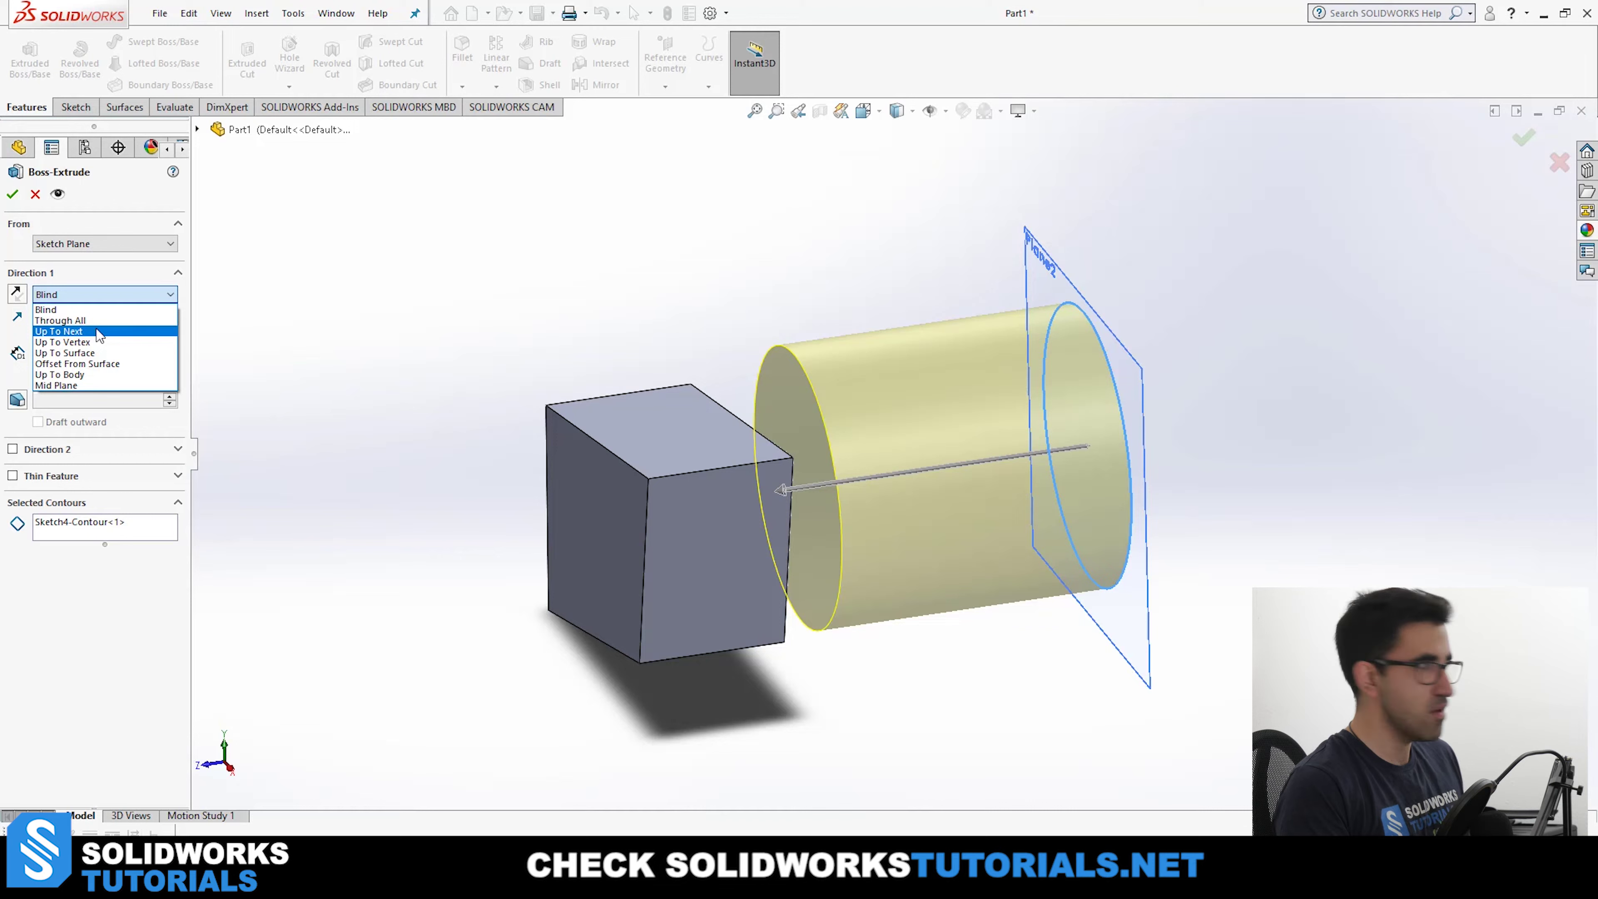
{"action": "left_click", "coordinate": [114, 343]}
{"action": "middle_click_drag", "start_coordinate": [850, 605], "coordinate": [830, 577]}
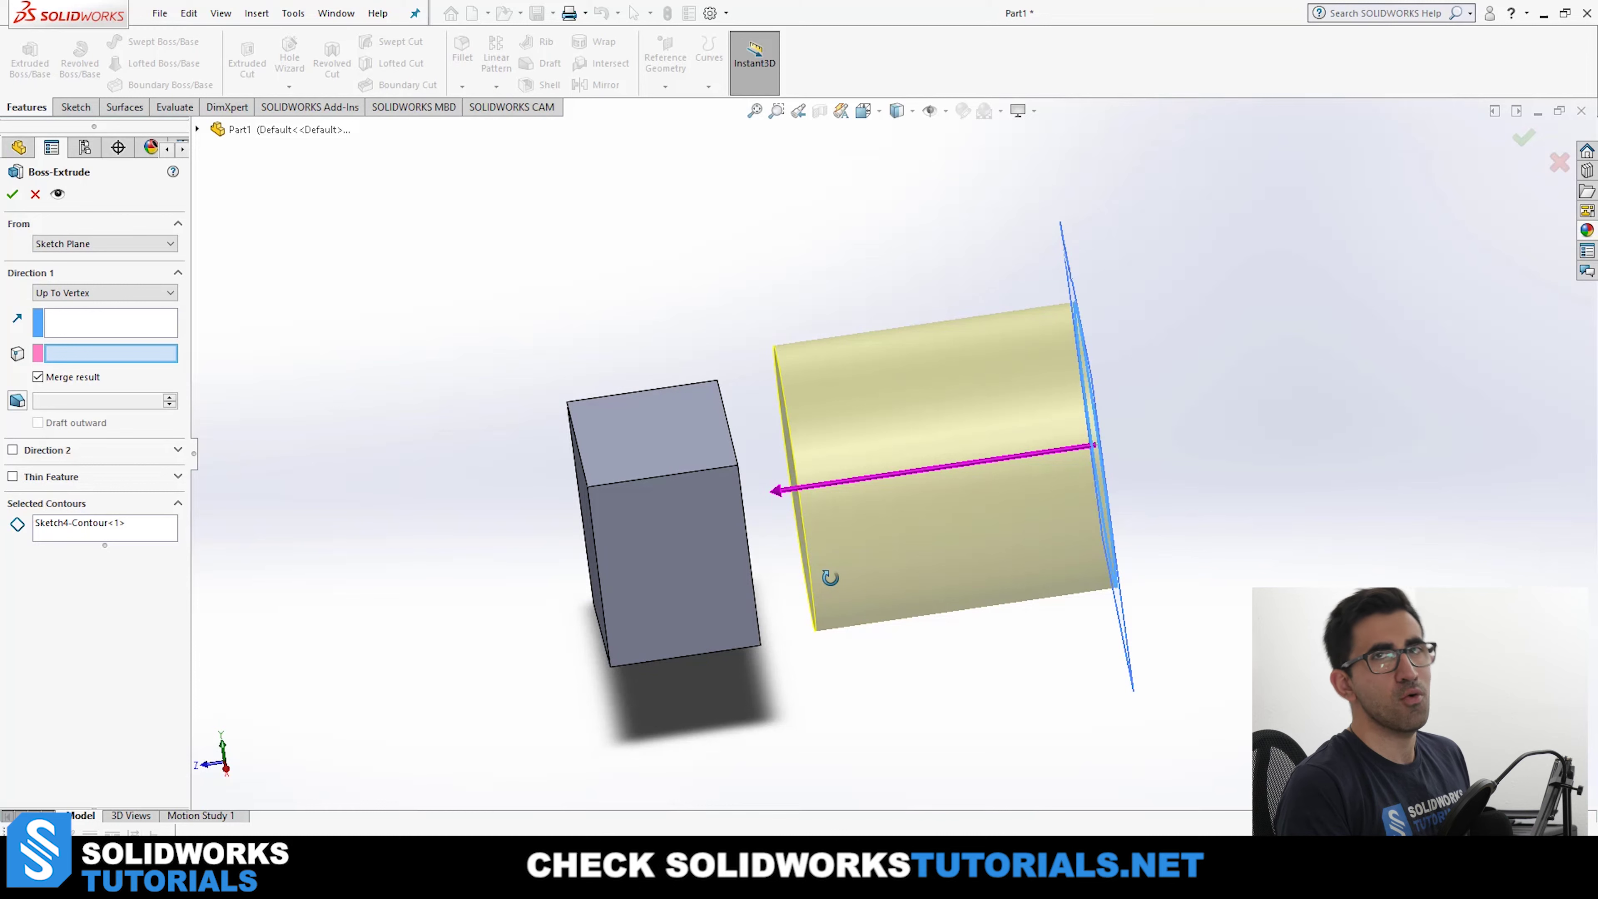
{"action": "middle_click_drag", "start_coordinate": [730, 468], "coordinate": [1168, 425]}
{"action": "left_click", "coordinate": [721, 441]}
{"action": "middle_click_drag", "start_coordinate": [961, 464], "coordinate": [1092, 468]}
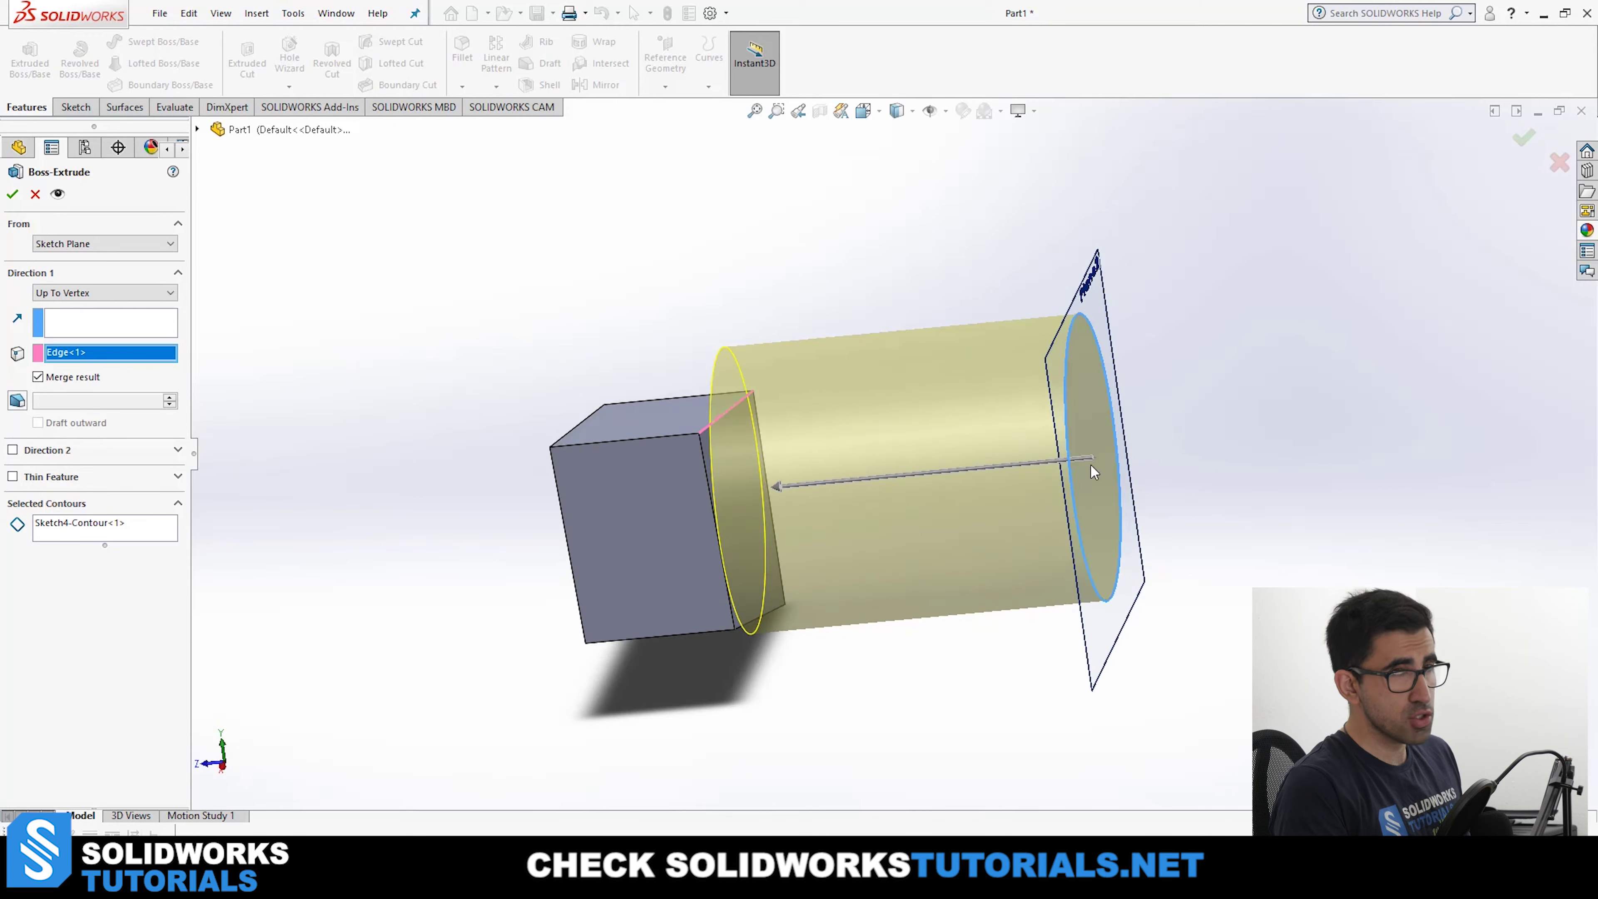
{"action": "middle_click_drag", "start_coordinate": [784, 489], "coordinate": [673, 515]}
{"action": "left_click", "coordinate": [622, 468]}
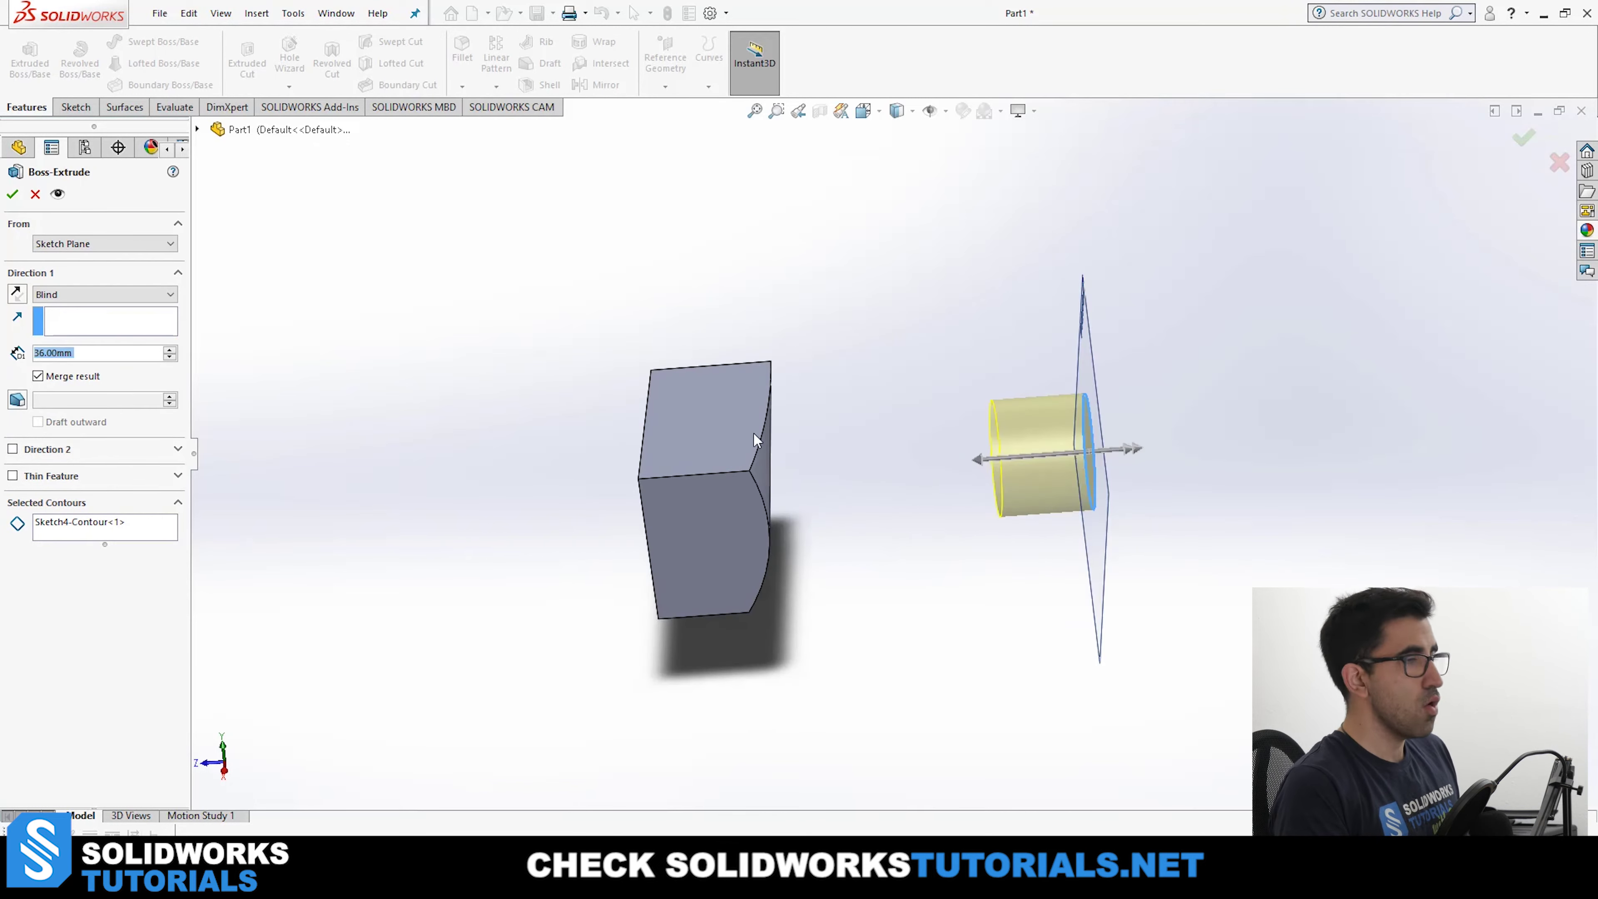
Set the circle's extrusion on Plane2 to the Up To Surface end condition, ending at the block's curved face.
{"action": "middle_click_drag", "start_coordinate": [753, 433], "coordinate": [969, 467]}
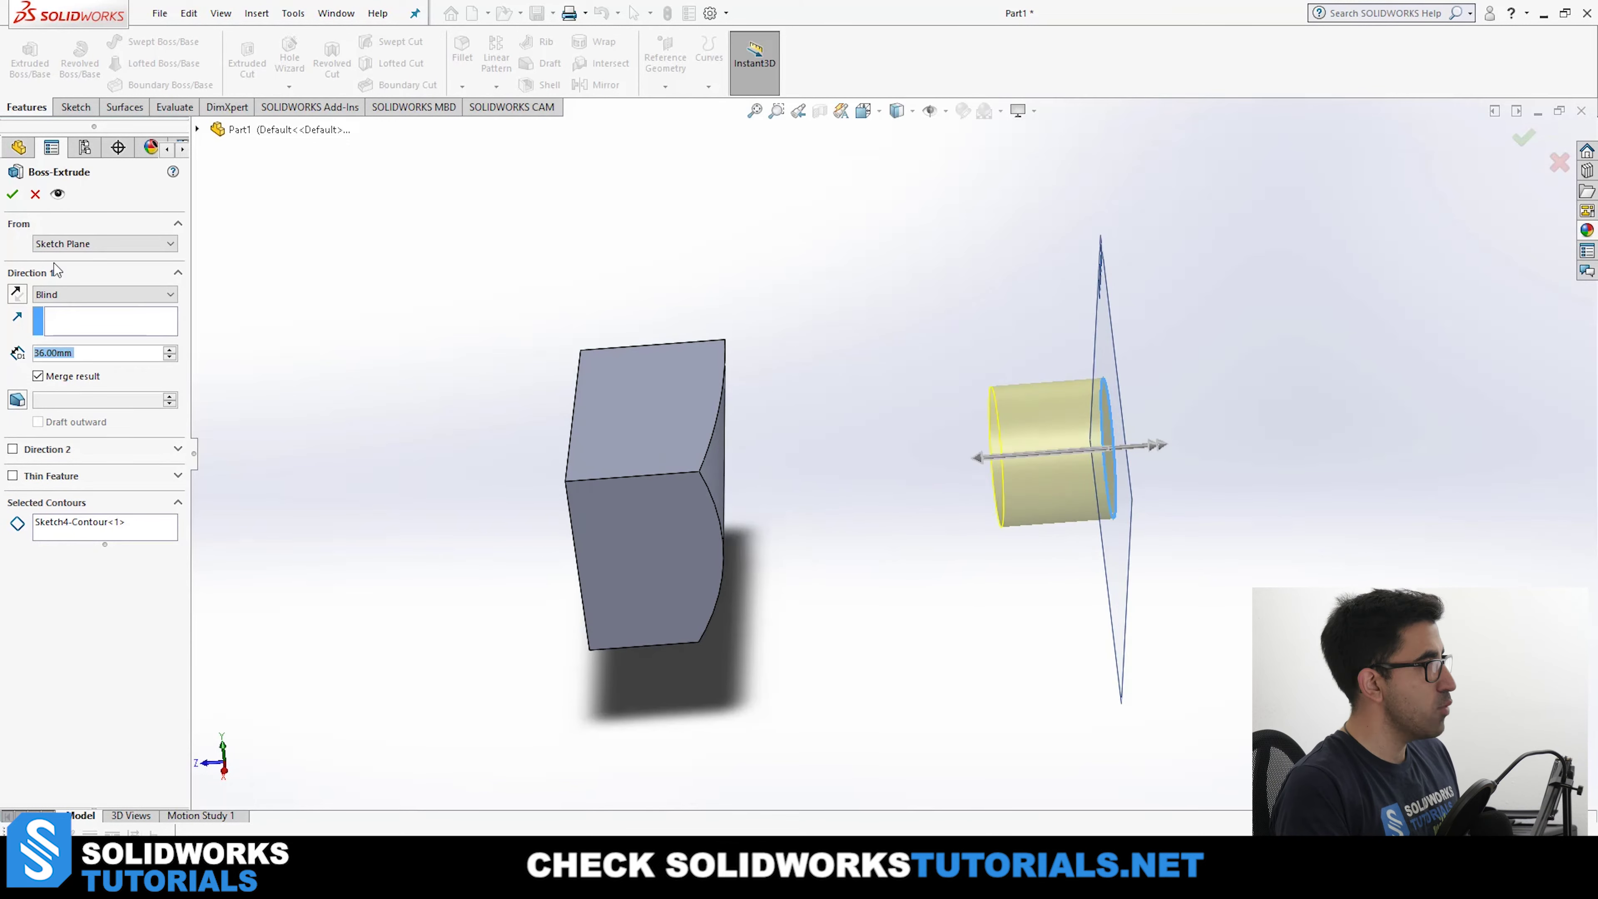
{"action": "left_click", "coordinate": [100, 294]}
{"action": "left_click", "coordinate": [69, 348]}
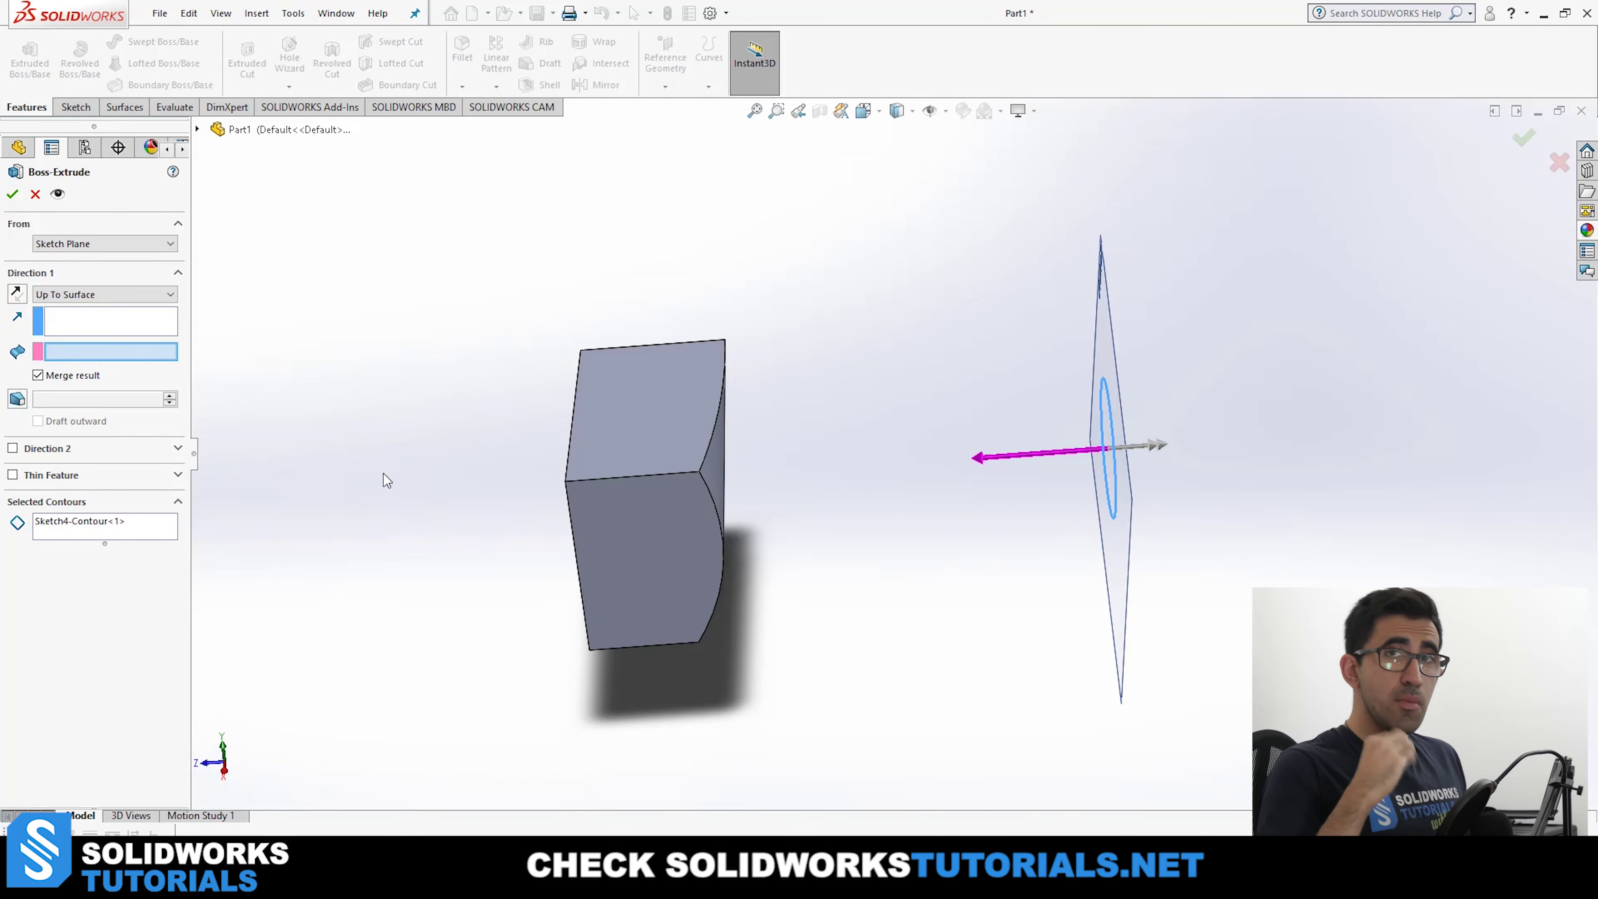
{"action": "mouse_move", "coordinate": [742, 416]}
{"action": "middle_mouse_down"}
{"action": "mouse_move", "coordinate": [962, 469]}
{"action": "mouse_move", "coordinate": [1006, 416]}
{"action": "middle_mouse_up"}
{"action": "middle_click_drag", "start_coordinate": [1167, 442], "coordinate": [1061, 431]}
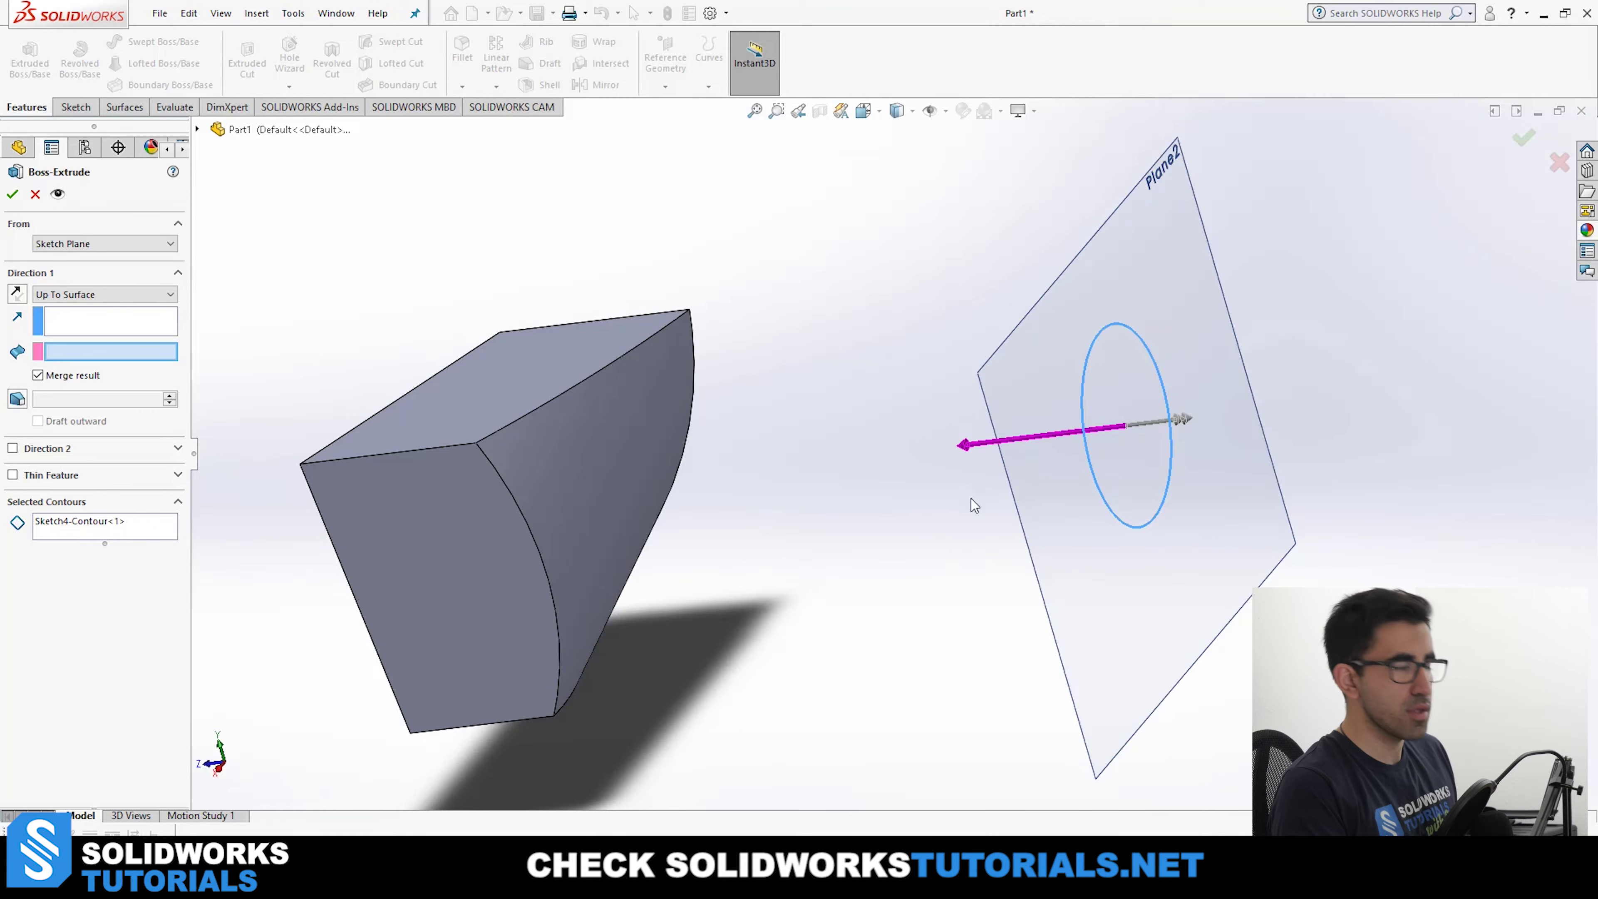
{"action": "middle_click_drag", "start_coordinate": [977, 487], "coordinate": [453, 528]}
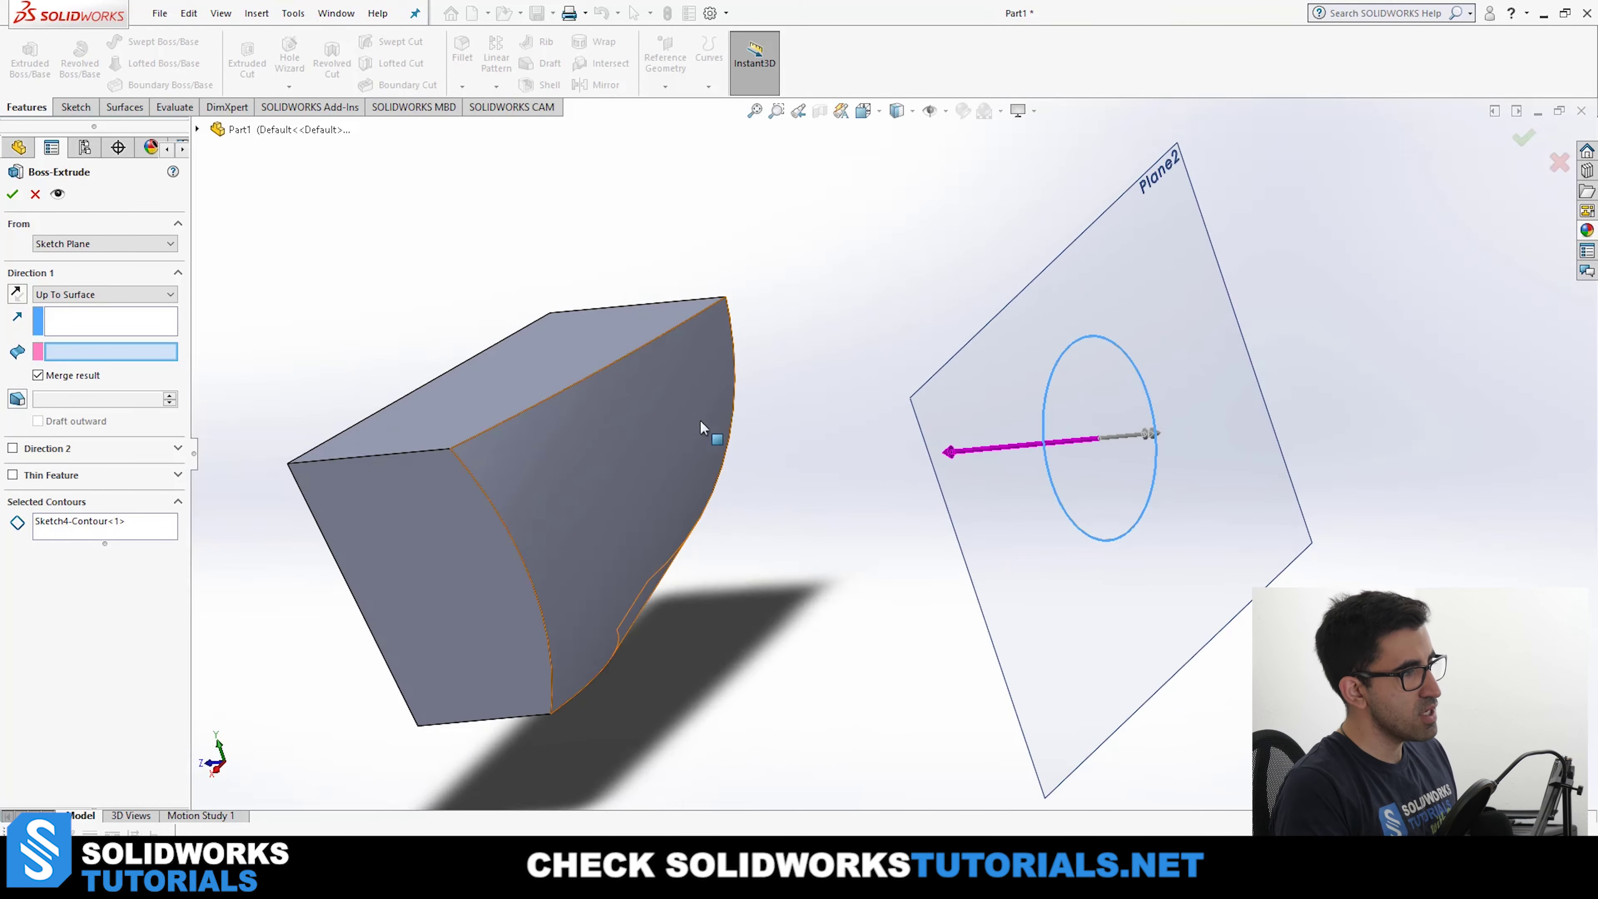
{"action": "middle_click_drag", "start_coordinate": [621, 481], "coordinate": [759, 437]}
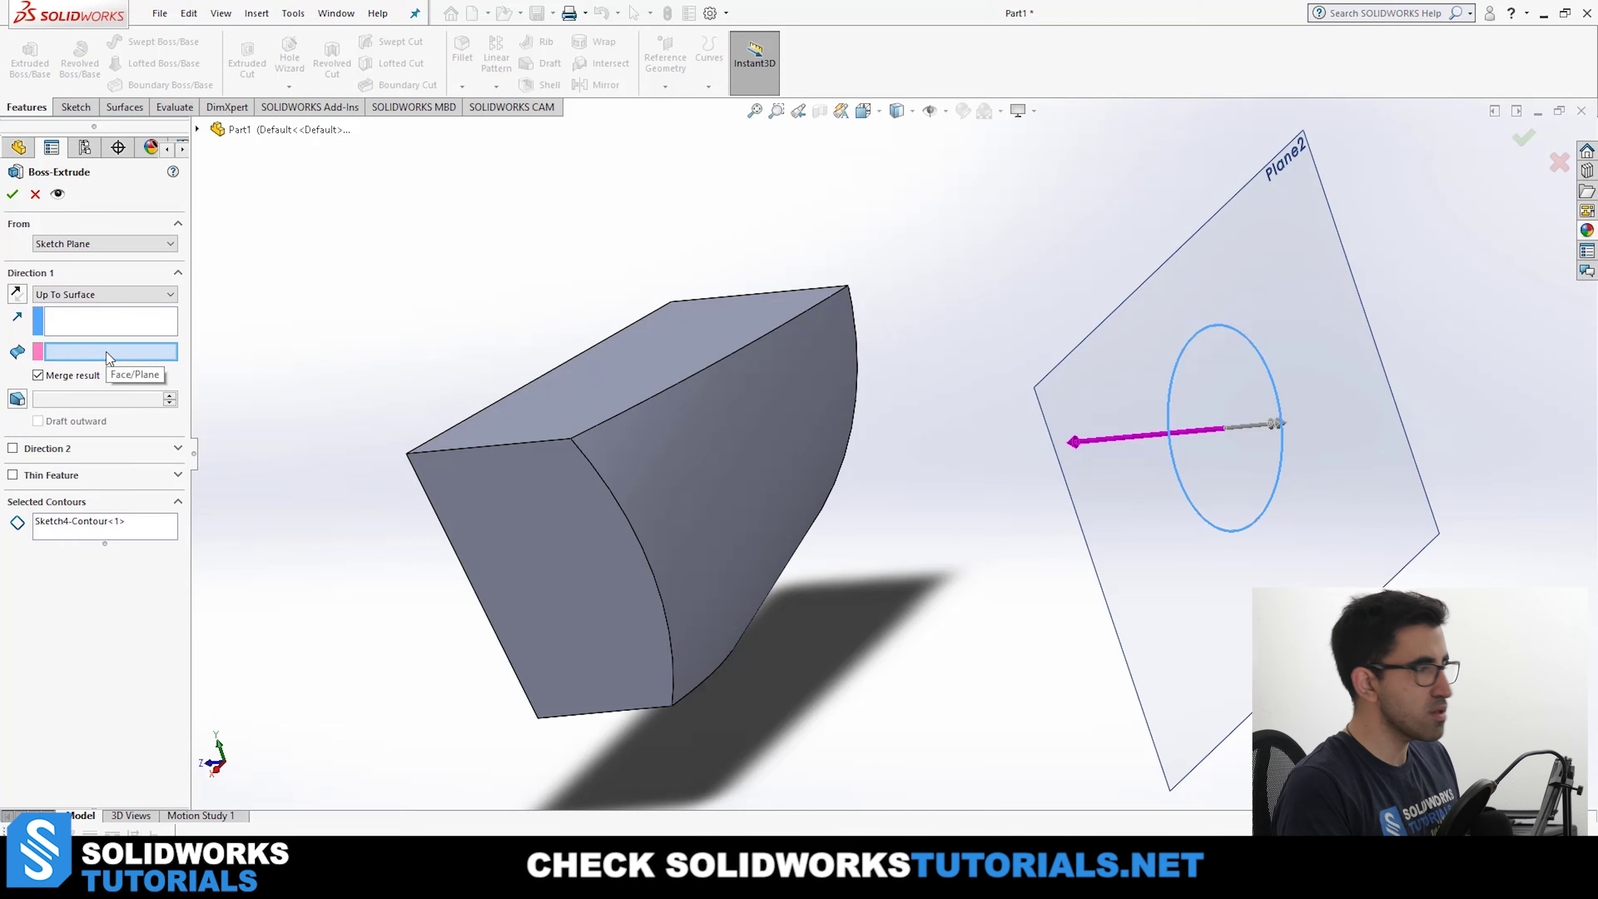
{"action": "left_click", "coordinate": [743, 485]}
{"action": "middle_click_drag", "start_coordinate": [751, 612], "coordinate": [802, 483]}
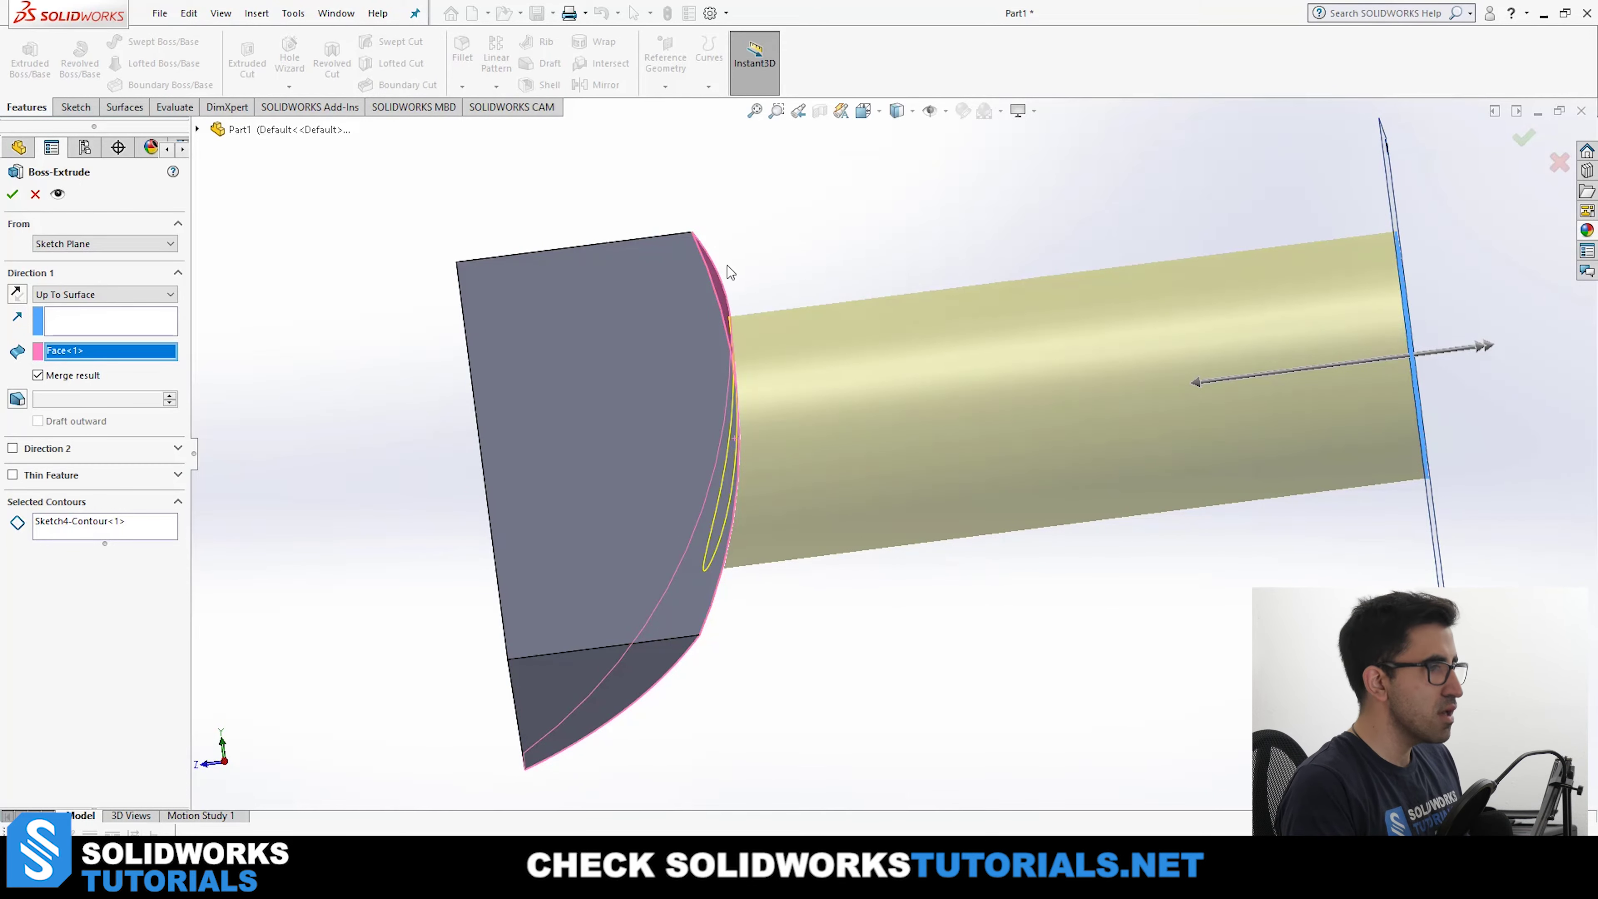
{"action": "middle_click_drag", "start_coordinate": [794, 416], "coordinate": [781, 428]}
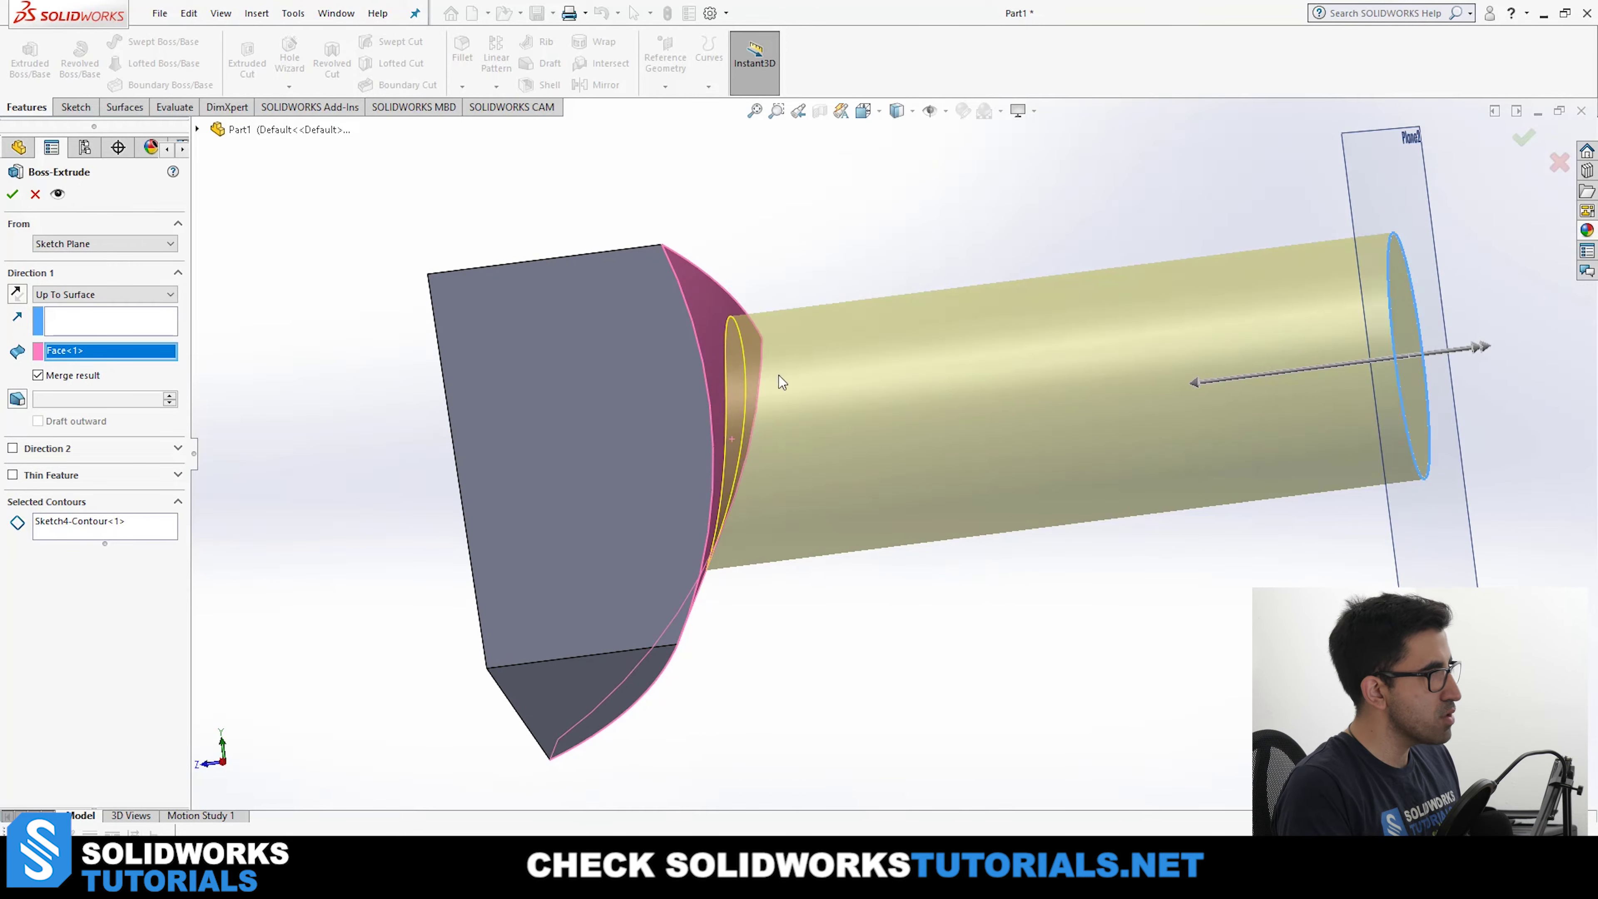
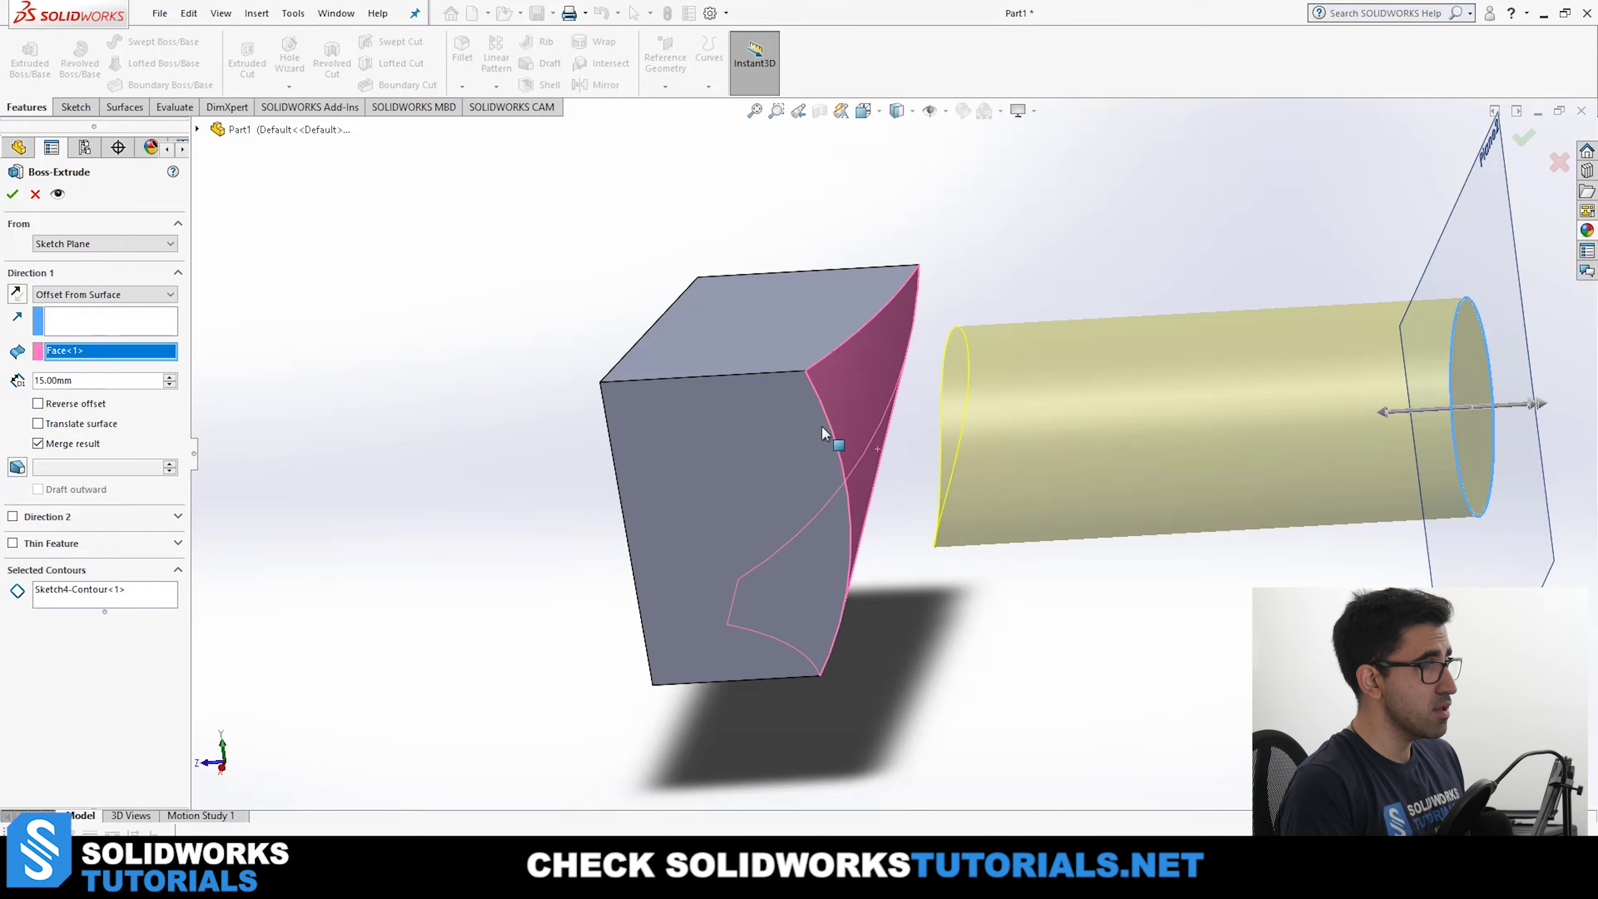
Set the Offset From Surface distance between the extrusion's end and the block's curved face to 5 mm.
{"action": "scroll", "coordinate": [827, 436], "scroll_direction": "down", "scroll_amount": 3}
{"action": "middle_click_drag", "start_coordinate": [1088, 443], "coordinate": [507, 407]}
{"action": "double_click", "coordinate": [124, 381]}
{"action": "type", "text": "5"}
{"action": "key", "text": "Return"}
{"action": "middle_click_drag", "start_coordinate": [1204, 387], "coordinate": [1257, 524]}
{"action": "middle_click_drag", "start_coordinate": [1276, 463], "coordinate": [695, 339]}
{"action": "scroll", "coordinate": [703, 602], "scroll_direction": "down", "scroll_amount": 2}
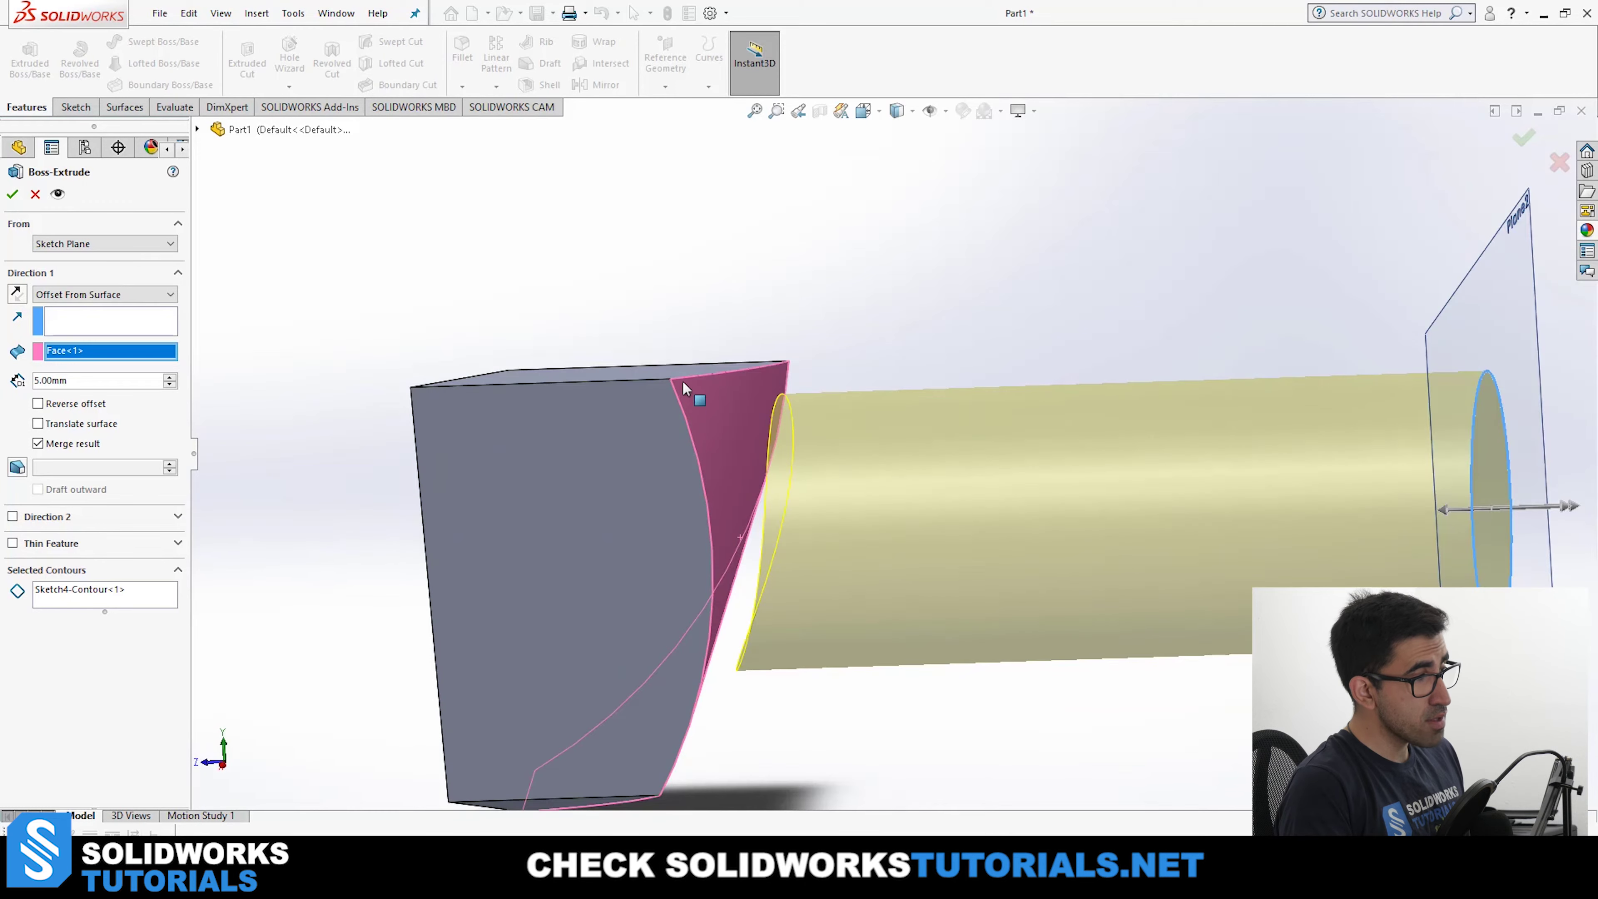
{"action": "scroll", "coordinate": [681, 454], "scroll_direction": "up", "scroll_amount": 2}
{"action": "middle_click_drag", "start_coordinate": [763, 664], "coordinate": [803, 706]}
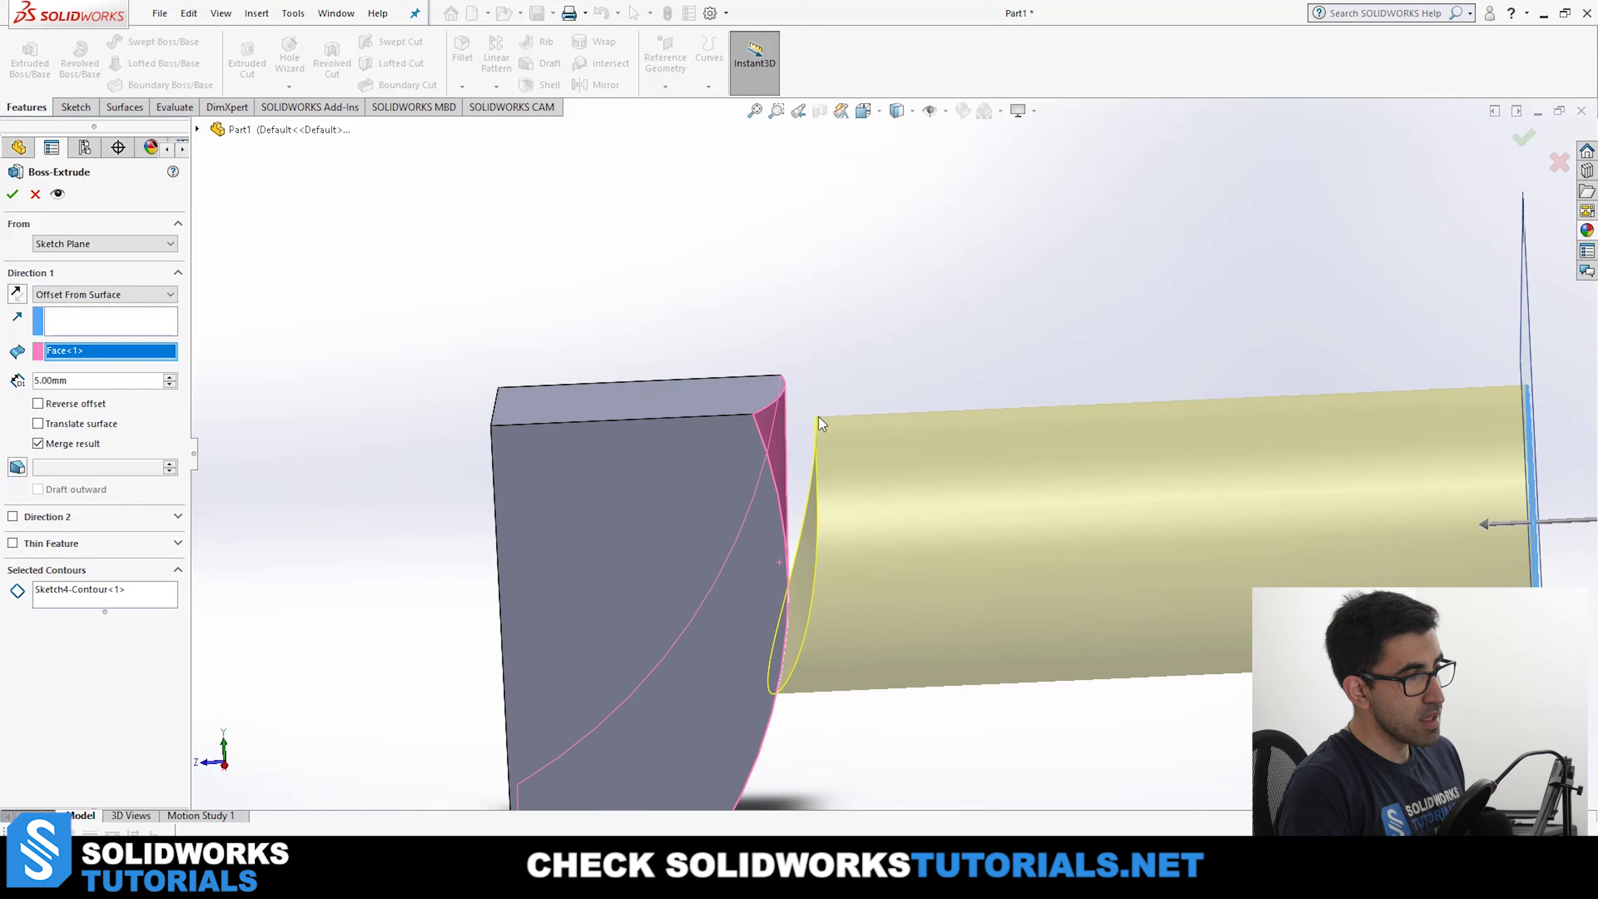
Increase the extrusion's offset from the block's curved face to 10 mm.
{"action": "middle_click_drag", "start_coordinate": [775, 567], "coordinate": [784, 523]}
{"action": "double_click", "coordinate": [94, 380]}
{"action": "type", "text": "10"}
{"action": "key", "text": "Return"}
{"action": "middle_click_drag", "start_coordinate": [878, 539], "coordinate": [839, 540]}
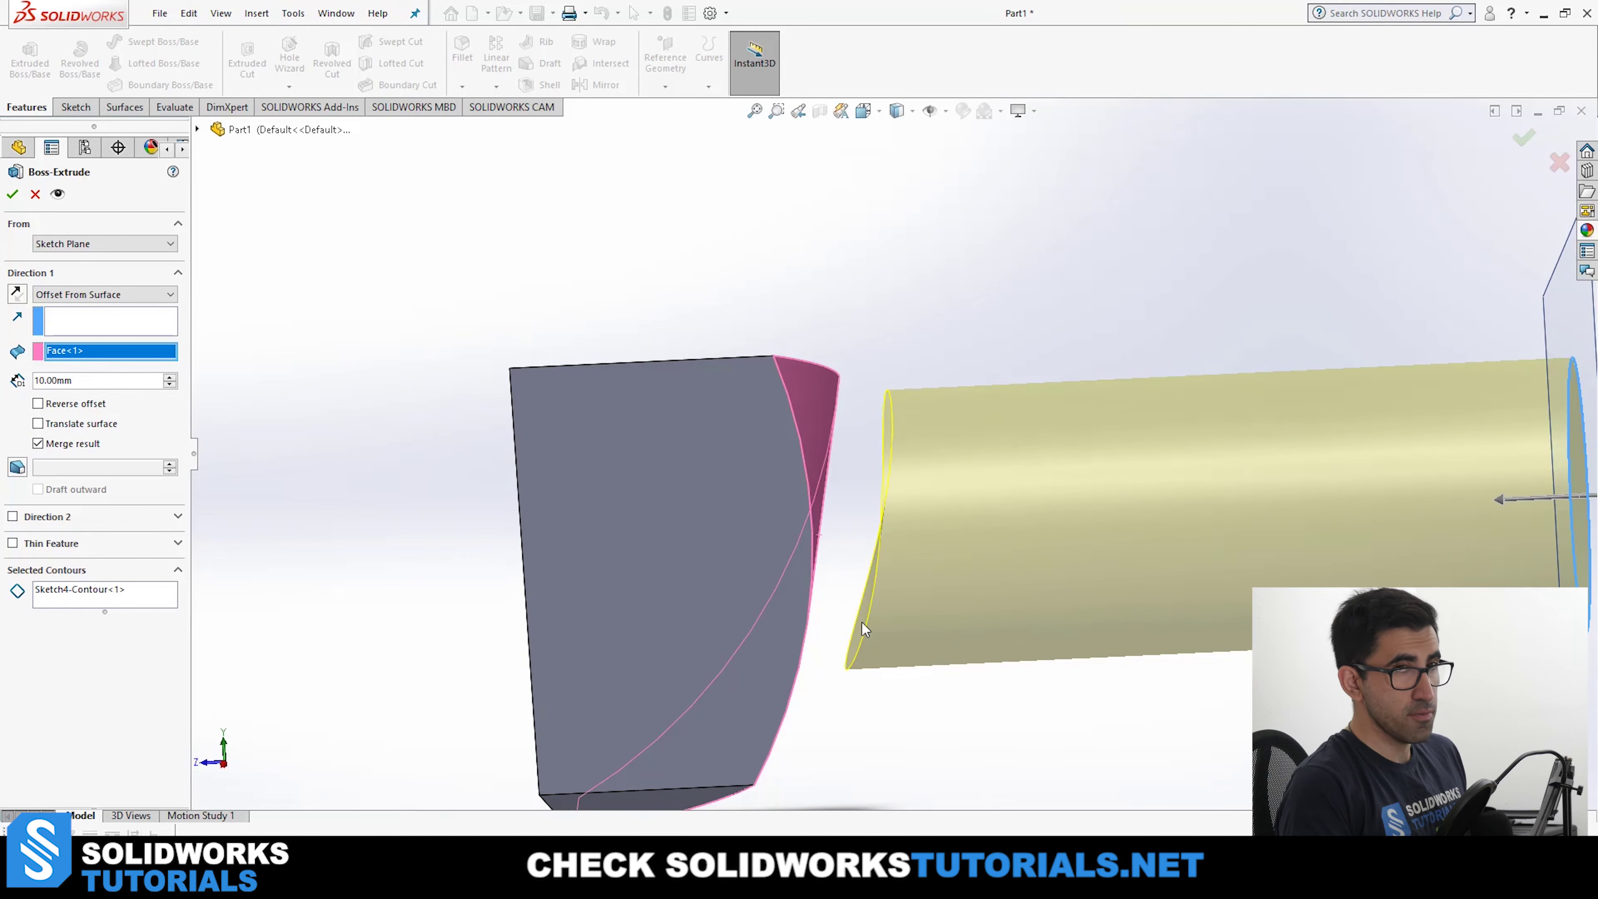
Reverse the surface offset so the extrusion ends inside the block, behind its curved face.
{"action": "middle_click_drag", "start_coordinate": [861, 623], "coordinate": [749, 439]}
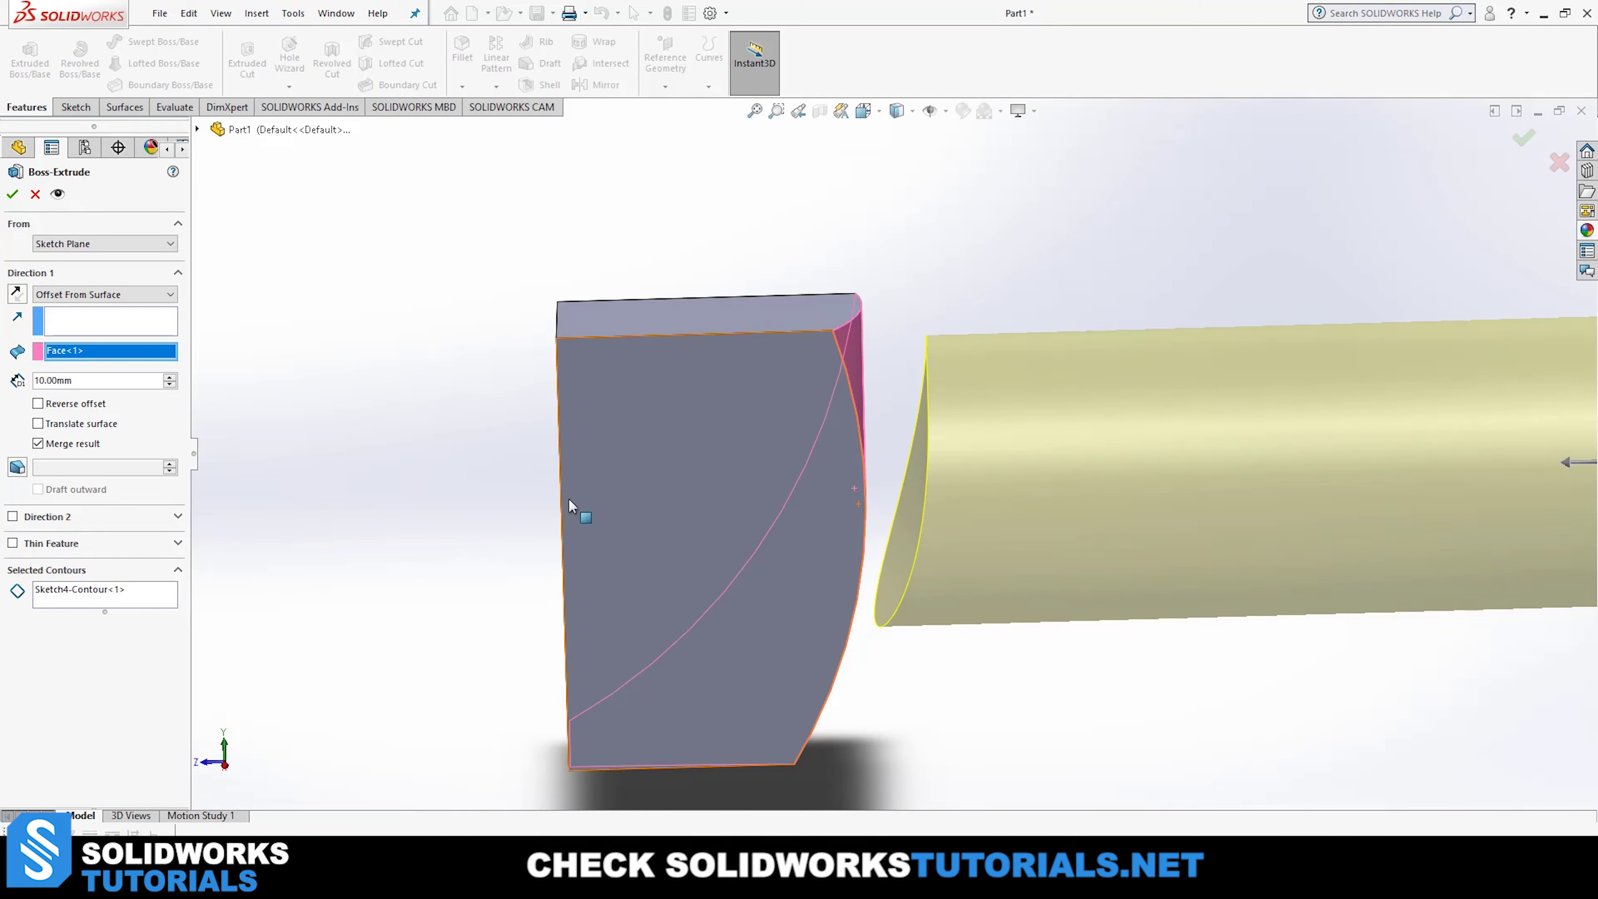
{"action": "left_click", "coordinate": [38, 403]}
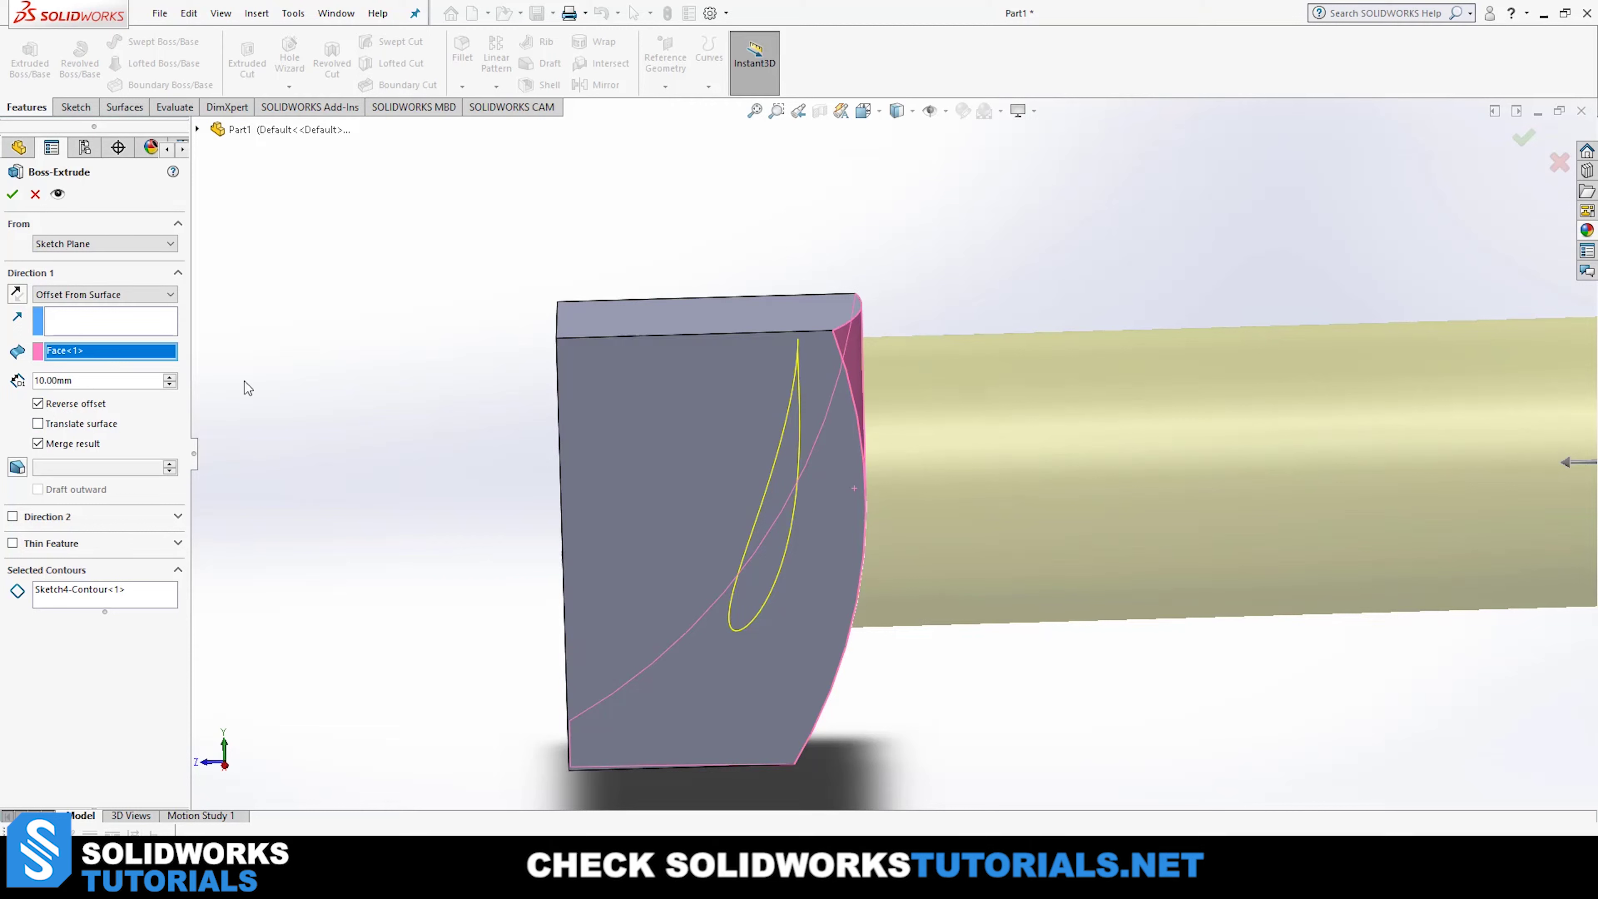
Turn off Reverse offset so the extrusion ends outside the block, in front of its curved face.
{"action": "left_click", "coordinate": [48, 405]}
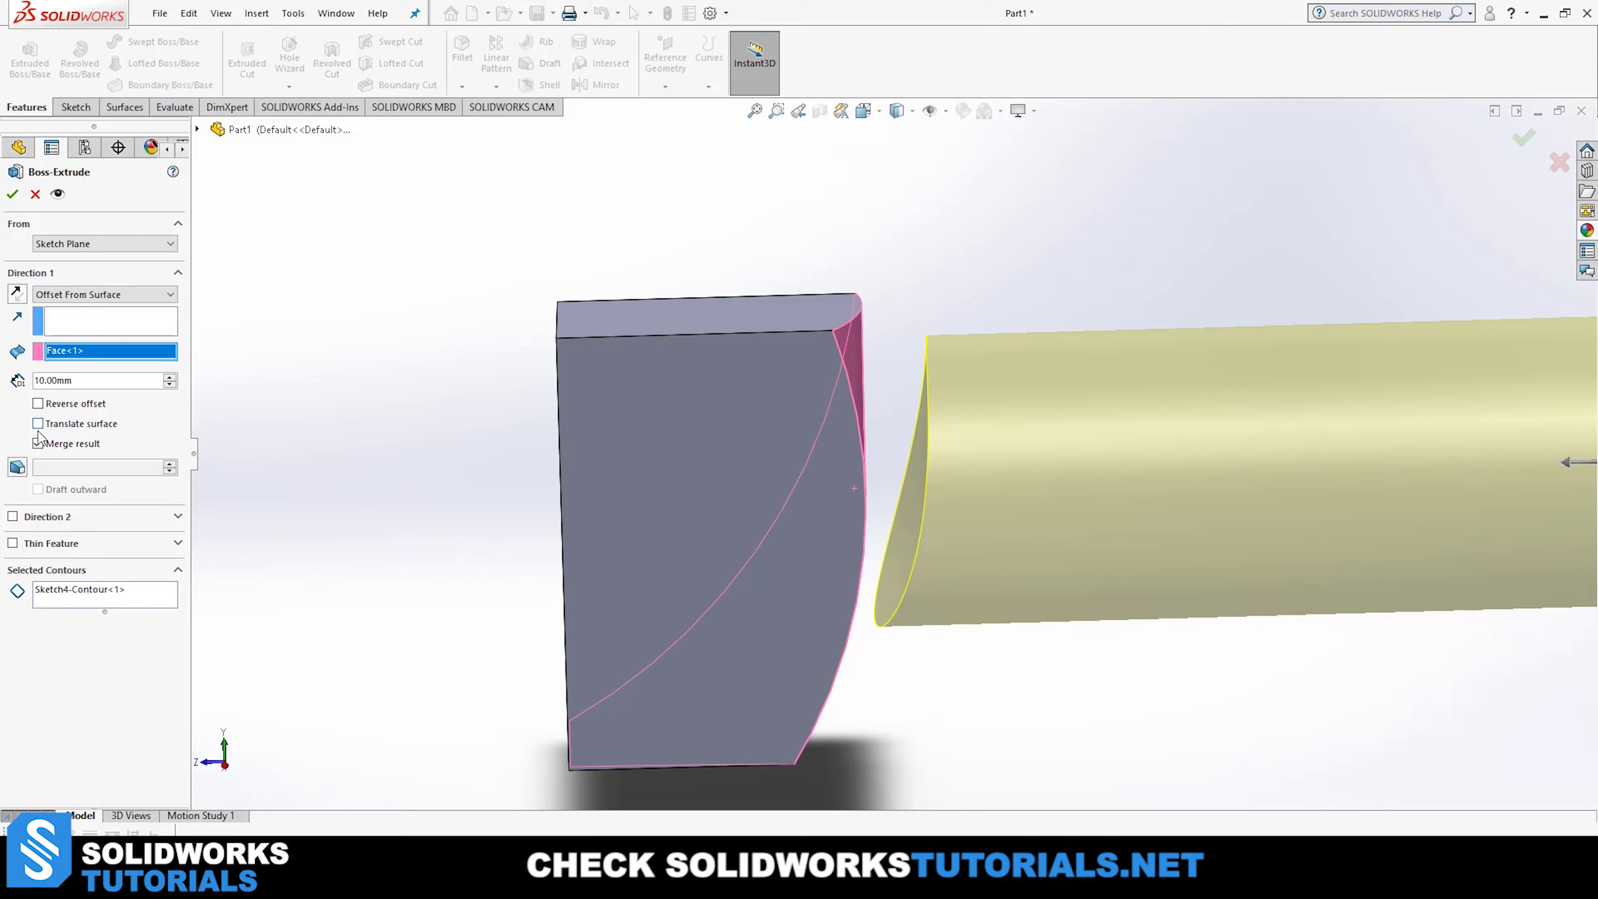
{"action": "scroll", "coordinate": [849, 565], "scroll_direction": "down", "scroll_amount": 2}
{"action": "scroll", "coordinate": [849, 565], "scroll_direction": "up", "scroll_amount": 2}
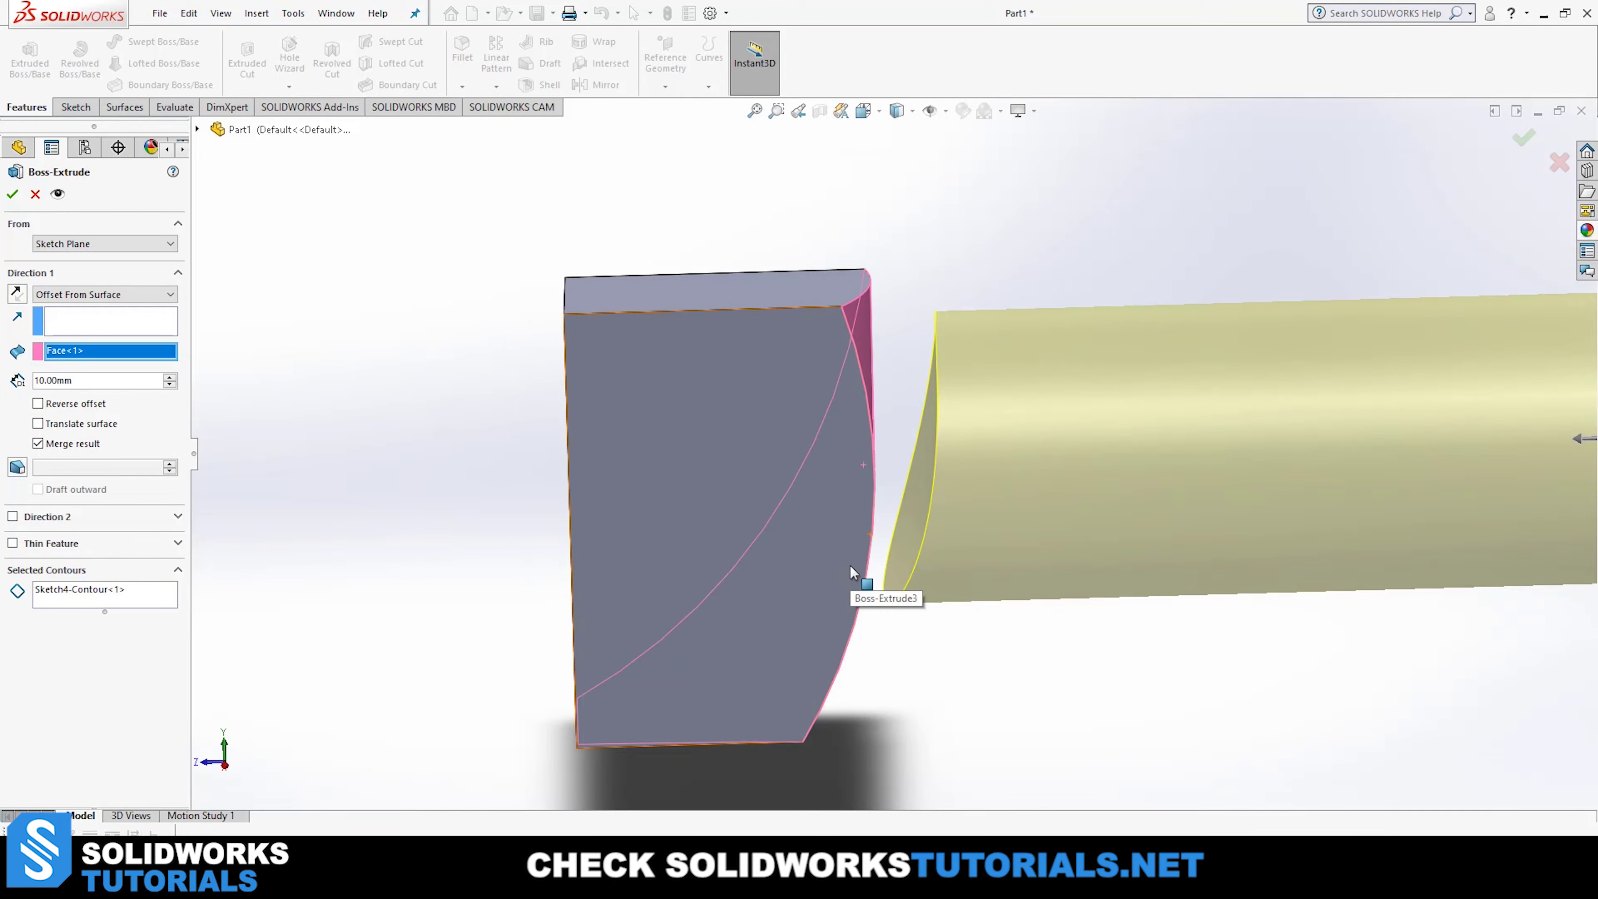
Enable Translate surface for the curved-face offset, comparing the shape of the extrusion's end with the option on and off.
{"action": "left_click", "coordinate": [58, 430]}
{"action": "middle_click_drag", "start_coordinate": [770, 542], "coordinate": [1037, 255]}
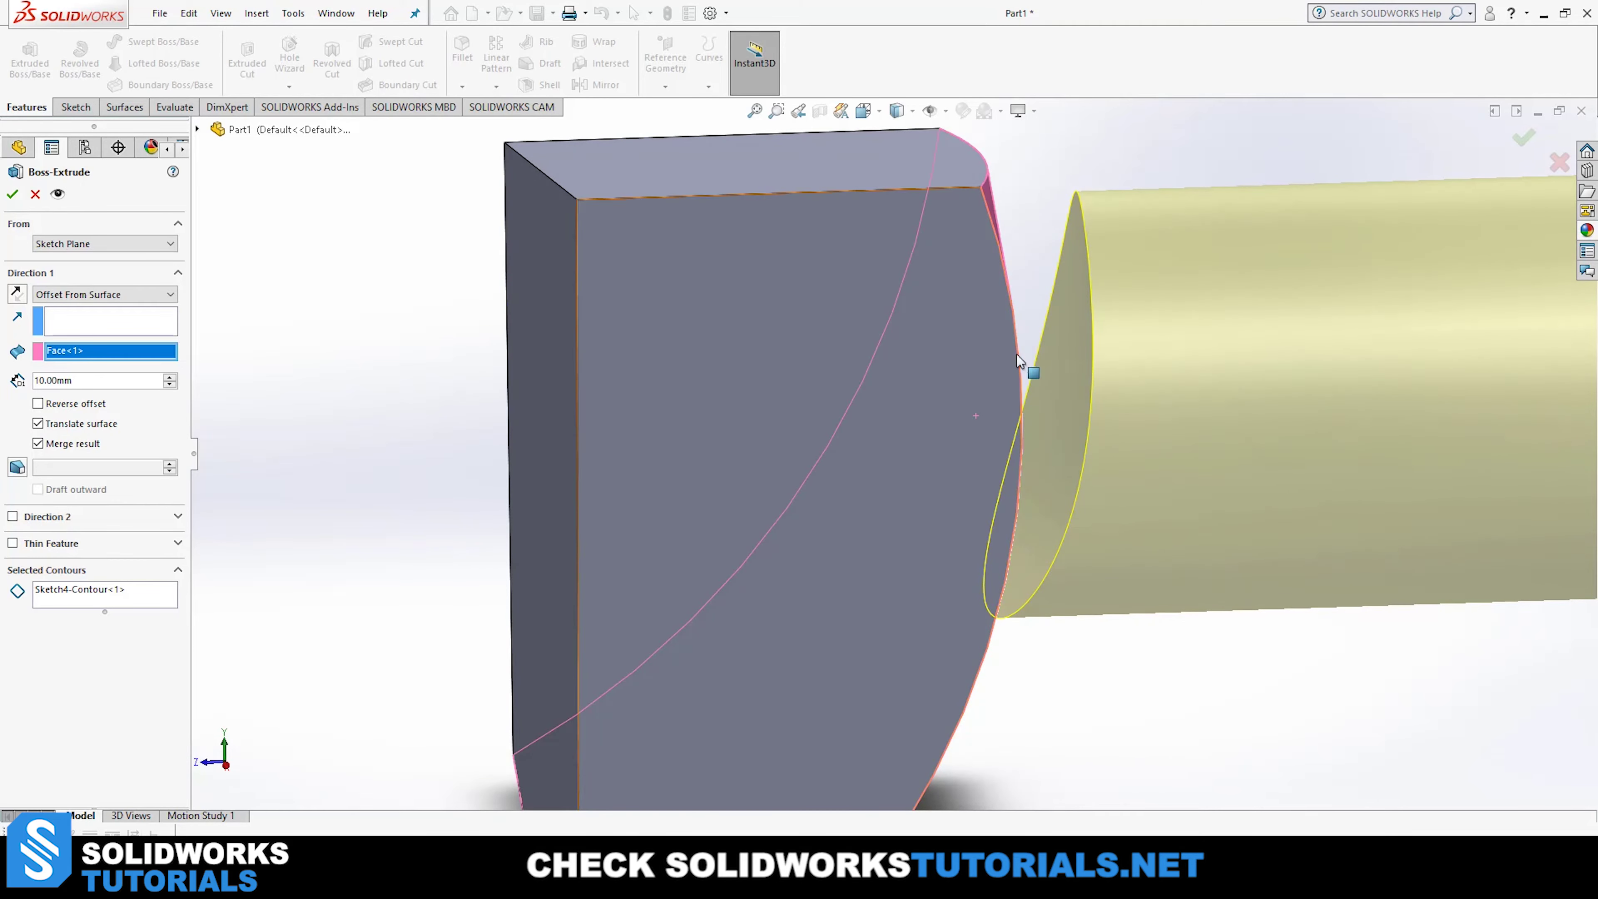
{"action": "middle_click_drag", "start_coordinate": [1073, 477], "coordinate": [1024, 580]}
{"action": "middle_click_drag", "start_coordinate": [786, 536], "coordinate": [1039, 318]}
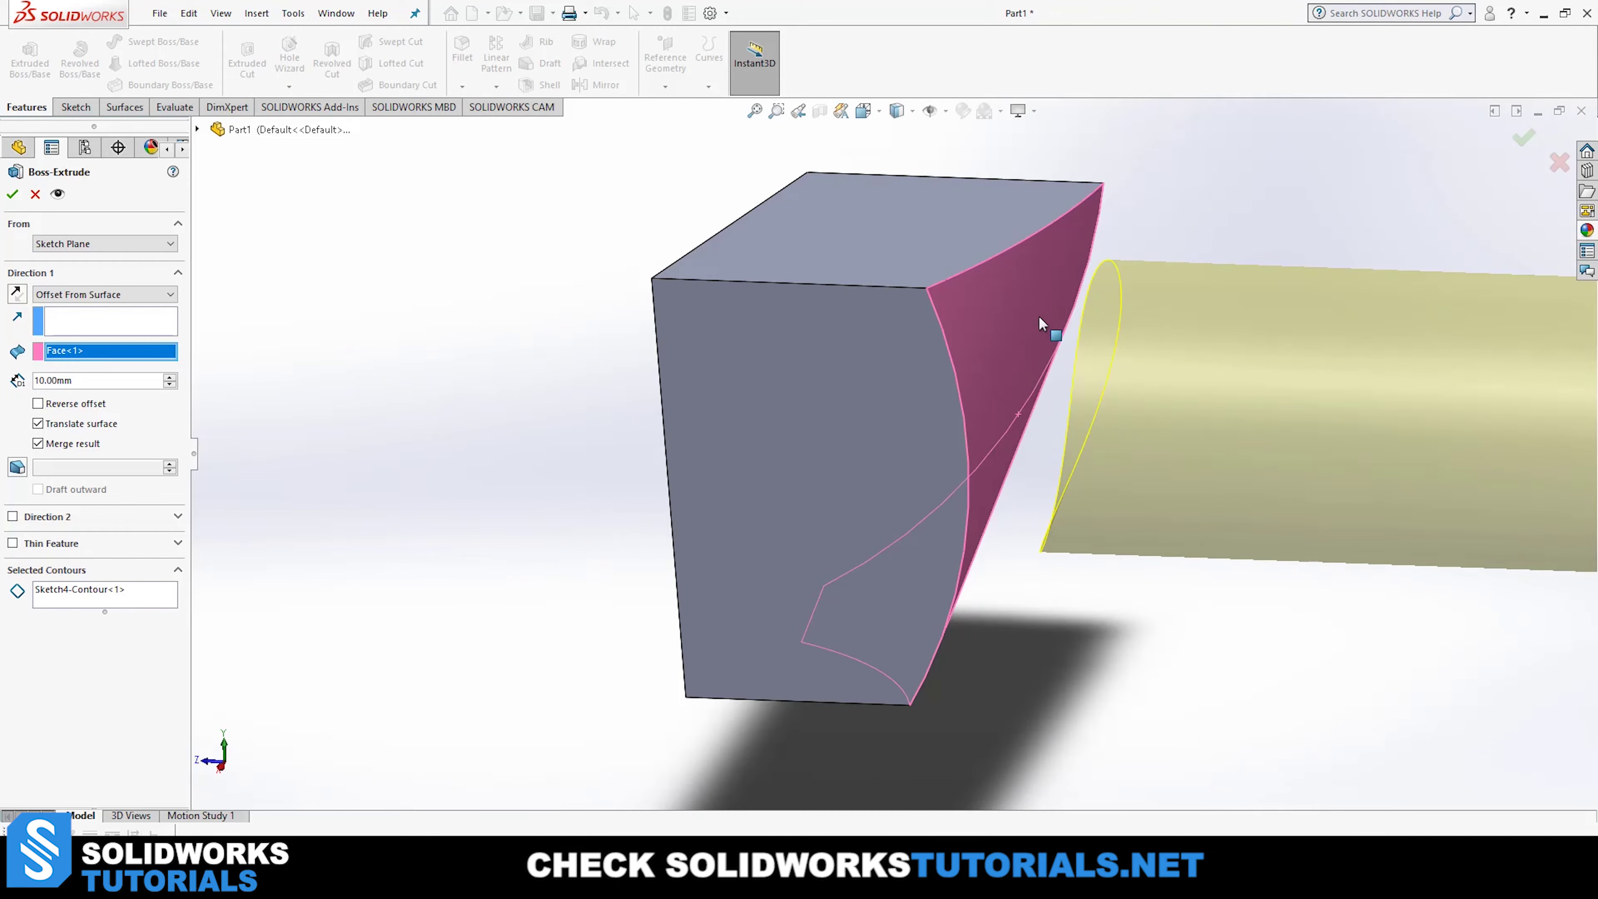
{"action": "left_click", "coordinate": [75, 428]}
{"action": "middle_click_drag", "start_coordinate": [1215, 542], "coordinate": [1060, 474]}
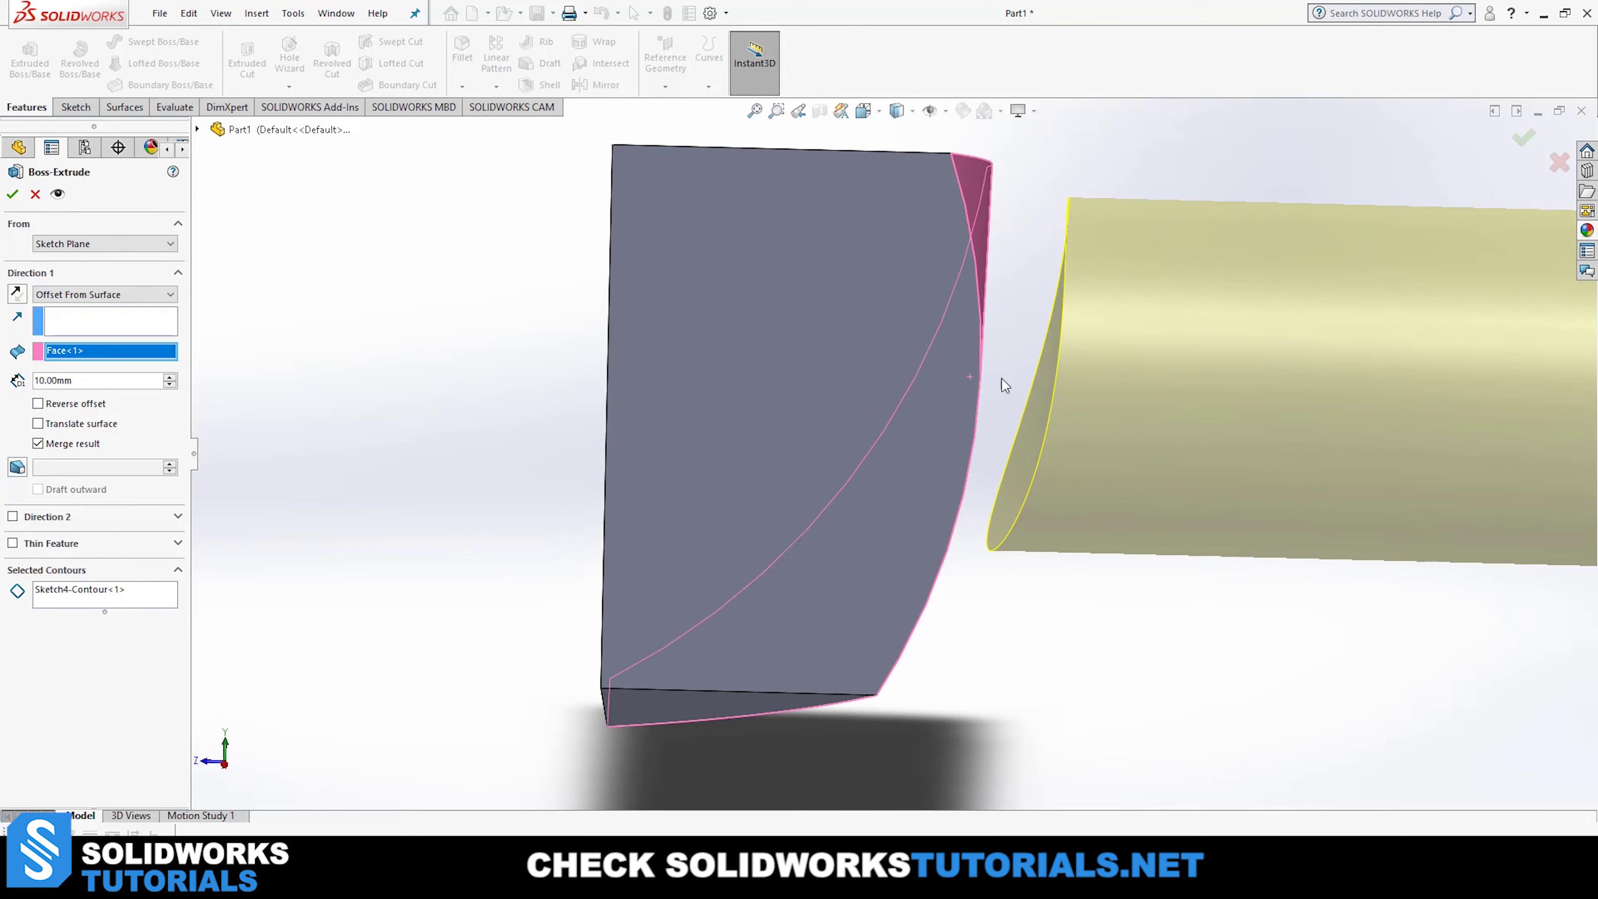
{"action": "left_click", "coordinate": [81, 424]}
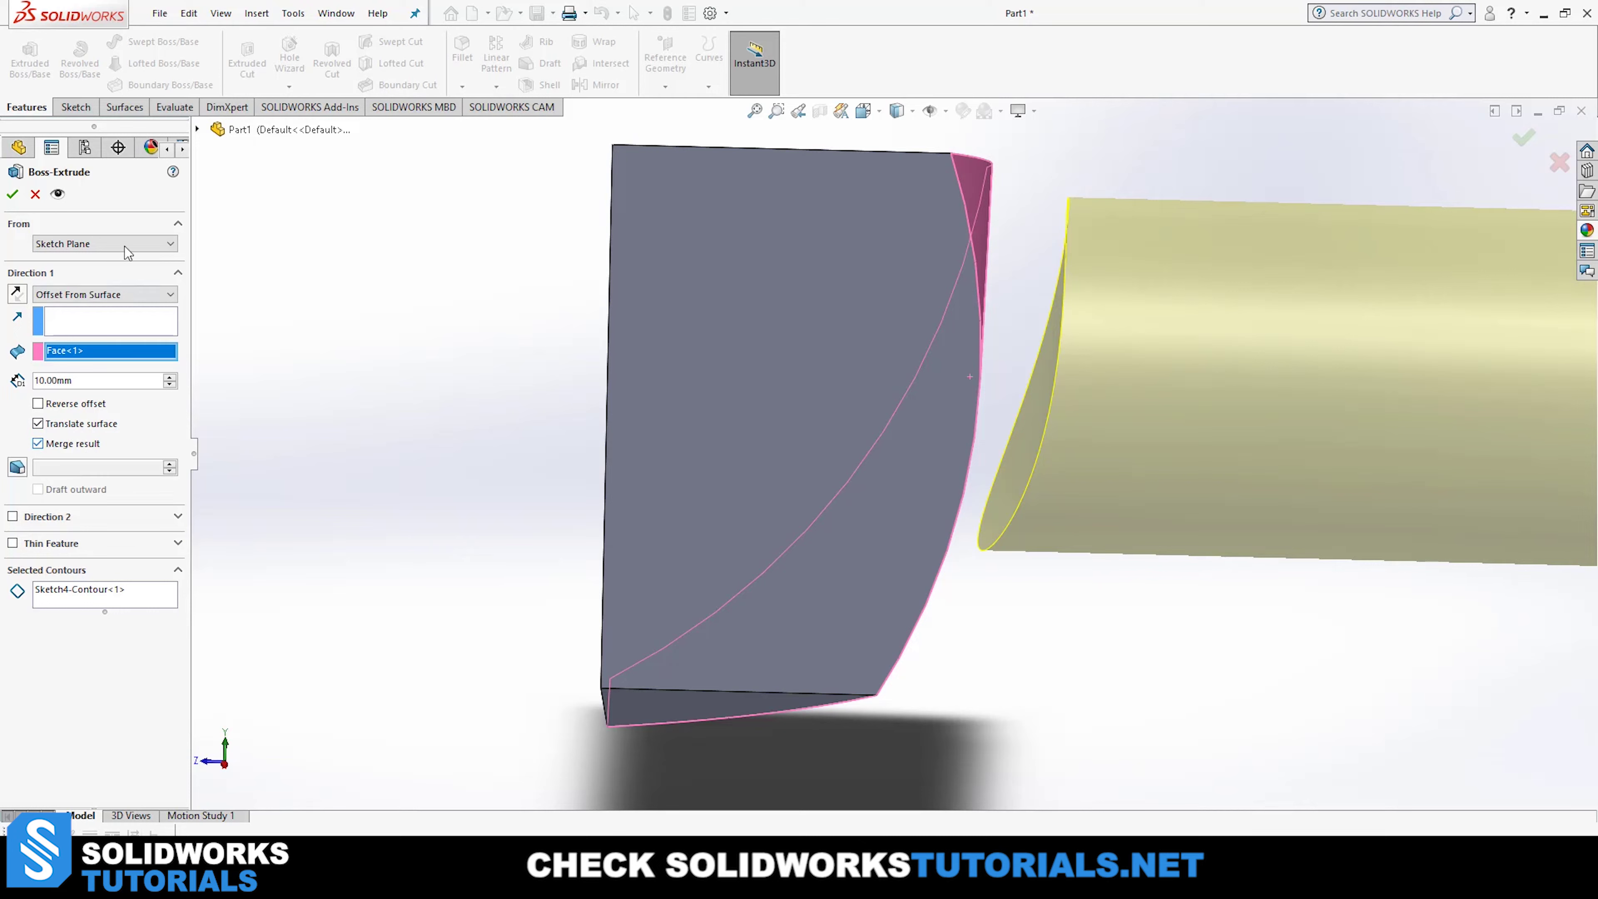
Switch the circle's extrusion to the Blind end condition and stretch its depth towards the block to 103 mm.
{"action": "left_click", "coordinate": [115, 293]}
{"action": "left_click", "coordinate": [83, 309]}
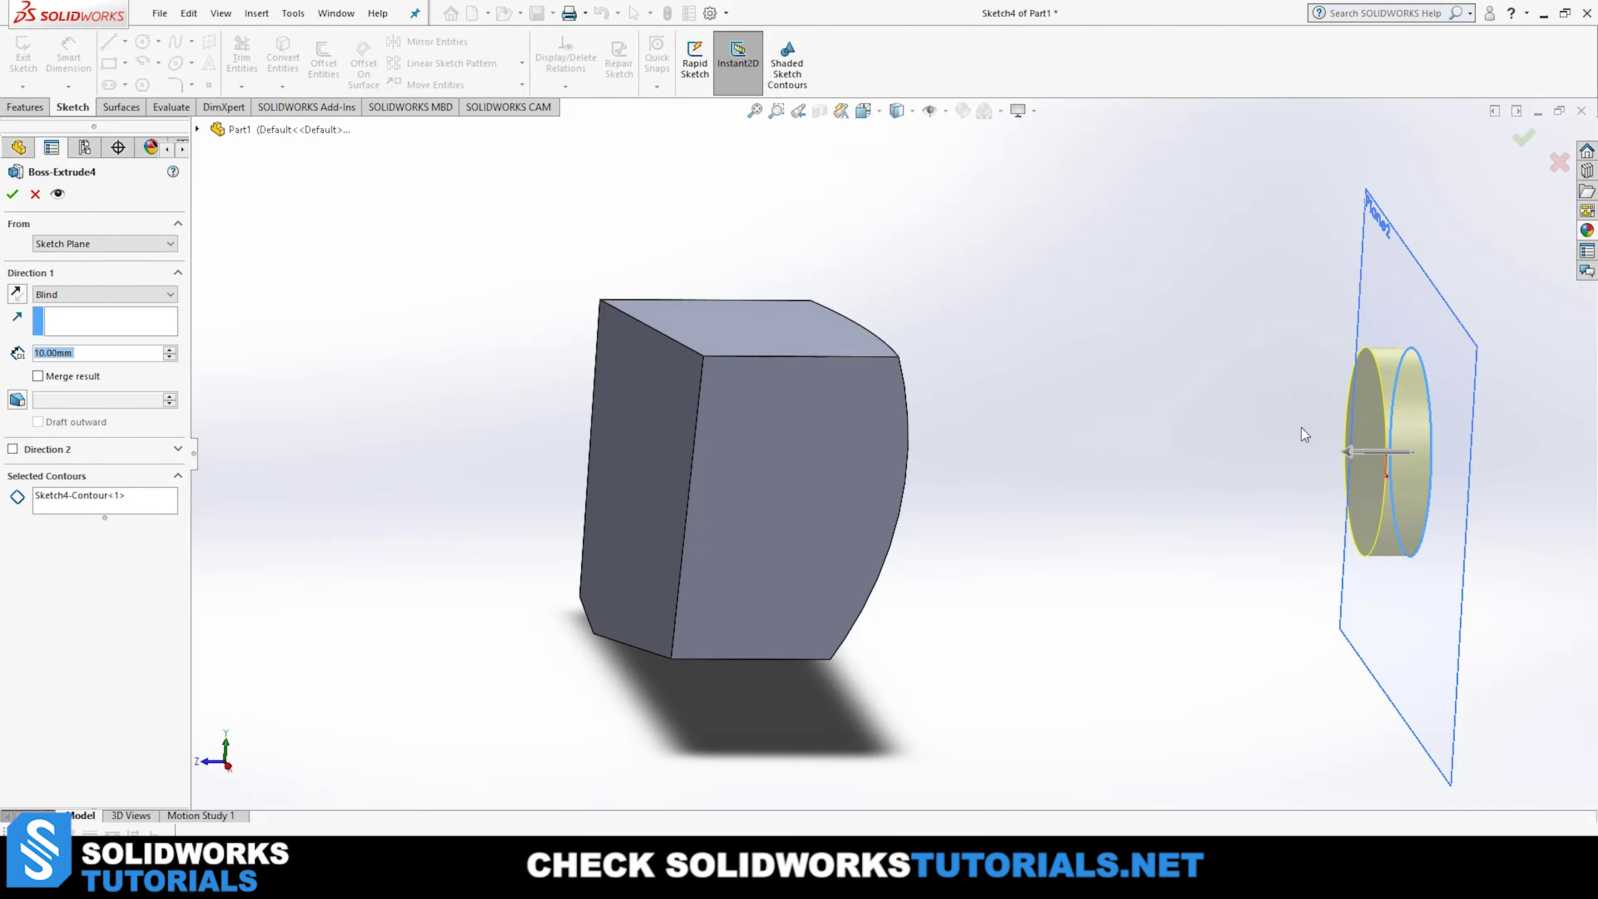
{"action": "left_click_drag", "start_coordinate": [1347, 452], "coordinate": [959, 477]}
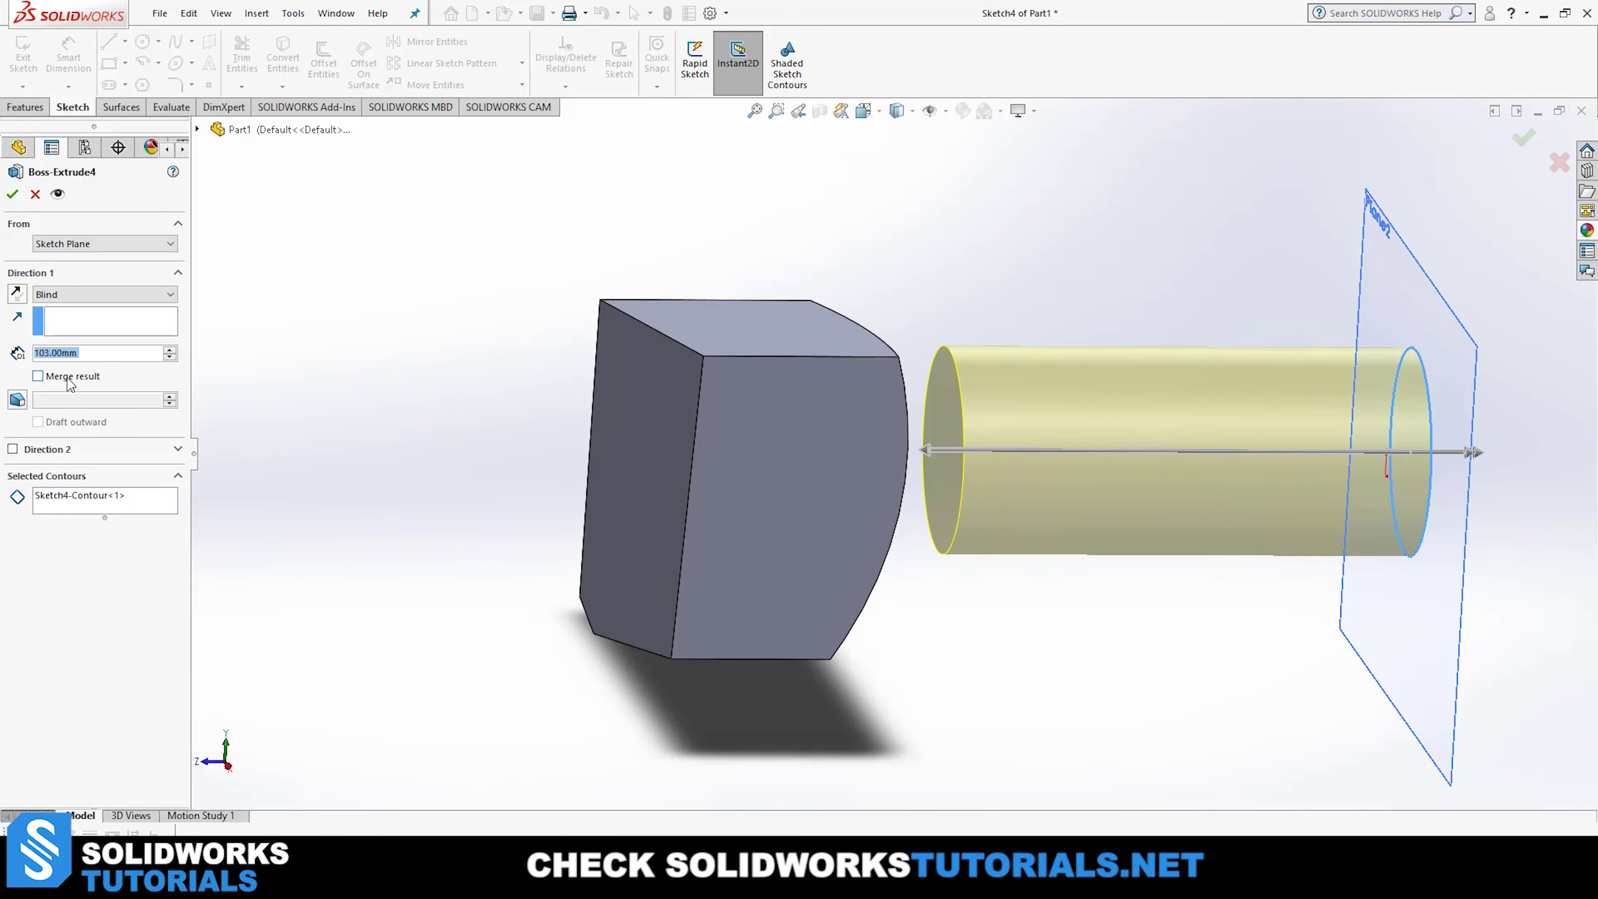
{"action": "middle_click_drag", "start_coordinate": [979, 377], "coordinate": [1017, 500]}
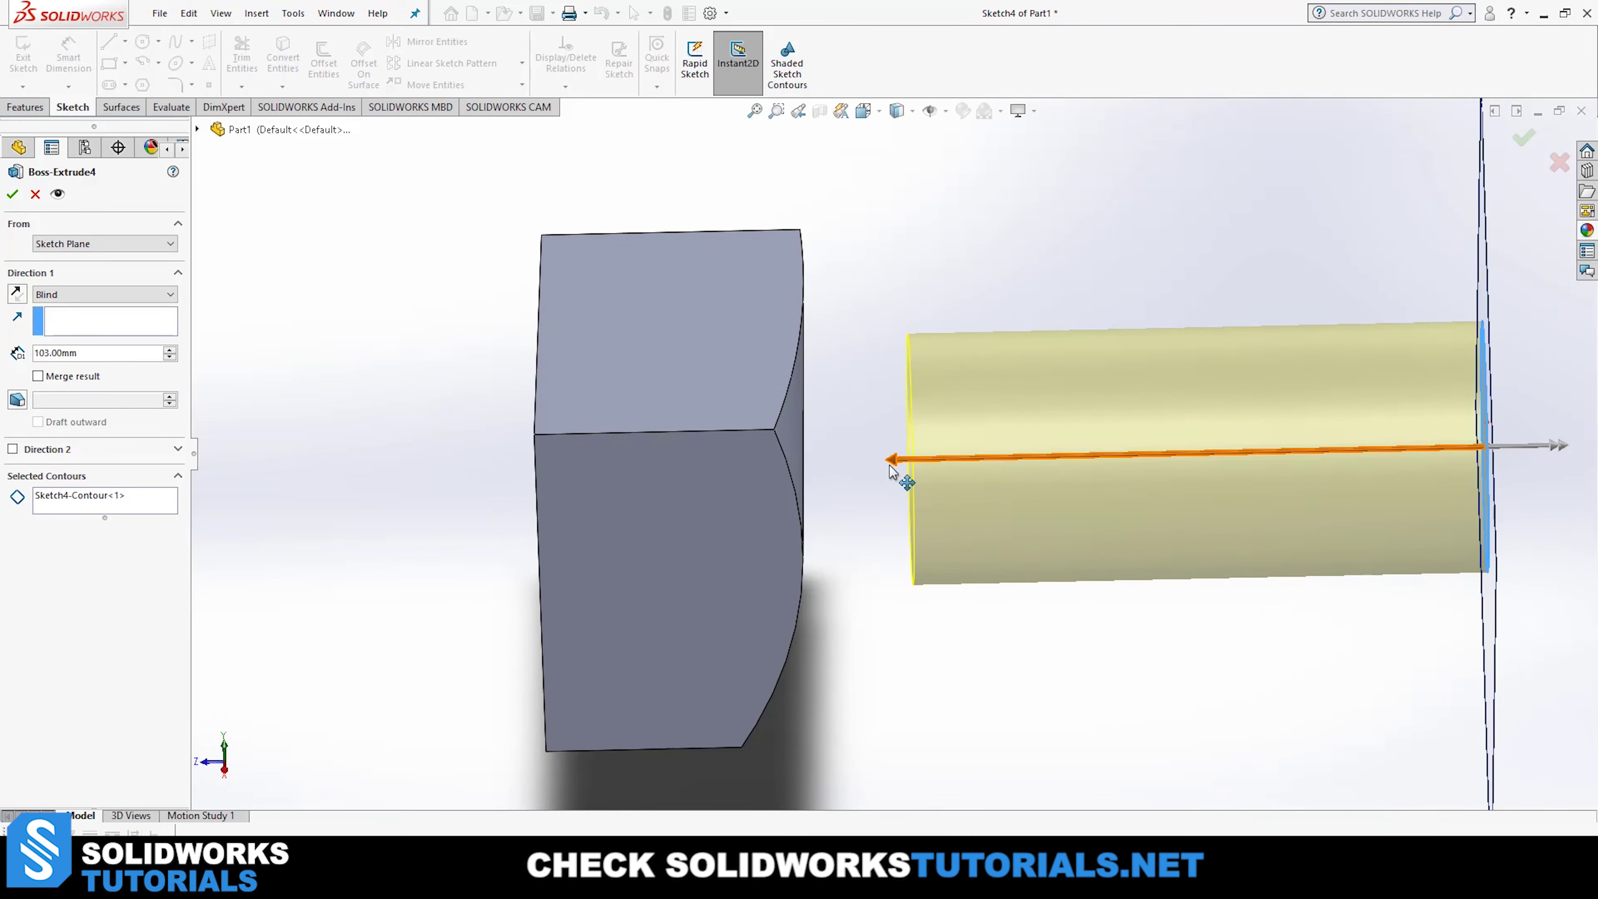
Extend the blind extrusion through the block to 199 mm, enable Merge result and accept the feature.
{"action": "left_click_drag", "start_coordinate": [892, 471], "coordinate": [371, 471]}
{"action": "key", "text": "f"}
{"action": "mouse_move", "coordinate": [911, 629]}
{"action": "middle_mouse_down"}
{"action": "mouse_move", "coordinate": [925, 604]}
{"action": "mouse_move", "coordinate": [888, 620]}
{"action": "mouse_move", "coordinate": [938, 617]}
{"action": "middle_mouse_up"}
{"action": "scroll", "coordinate": [1059, 463], "scroll_direction": "down", "scroll_amount": 2}
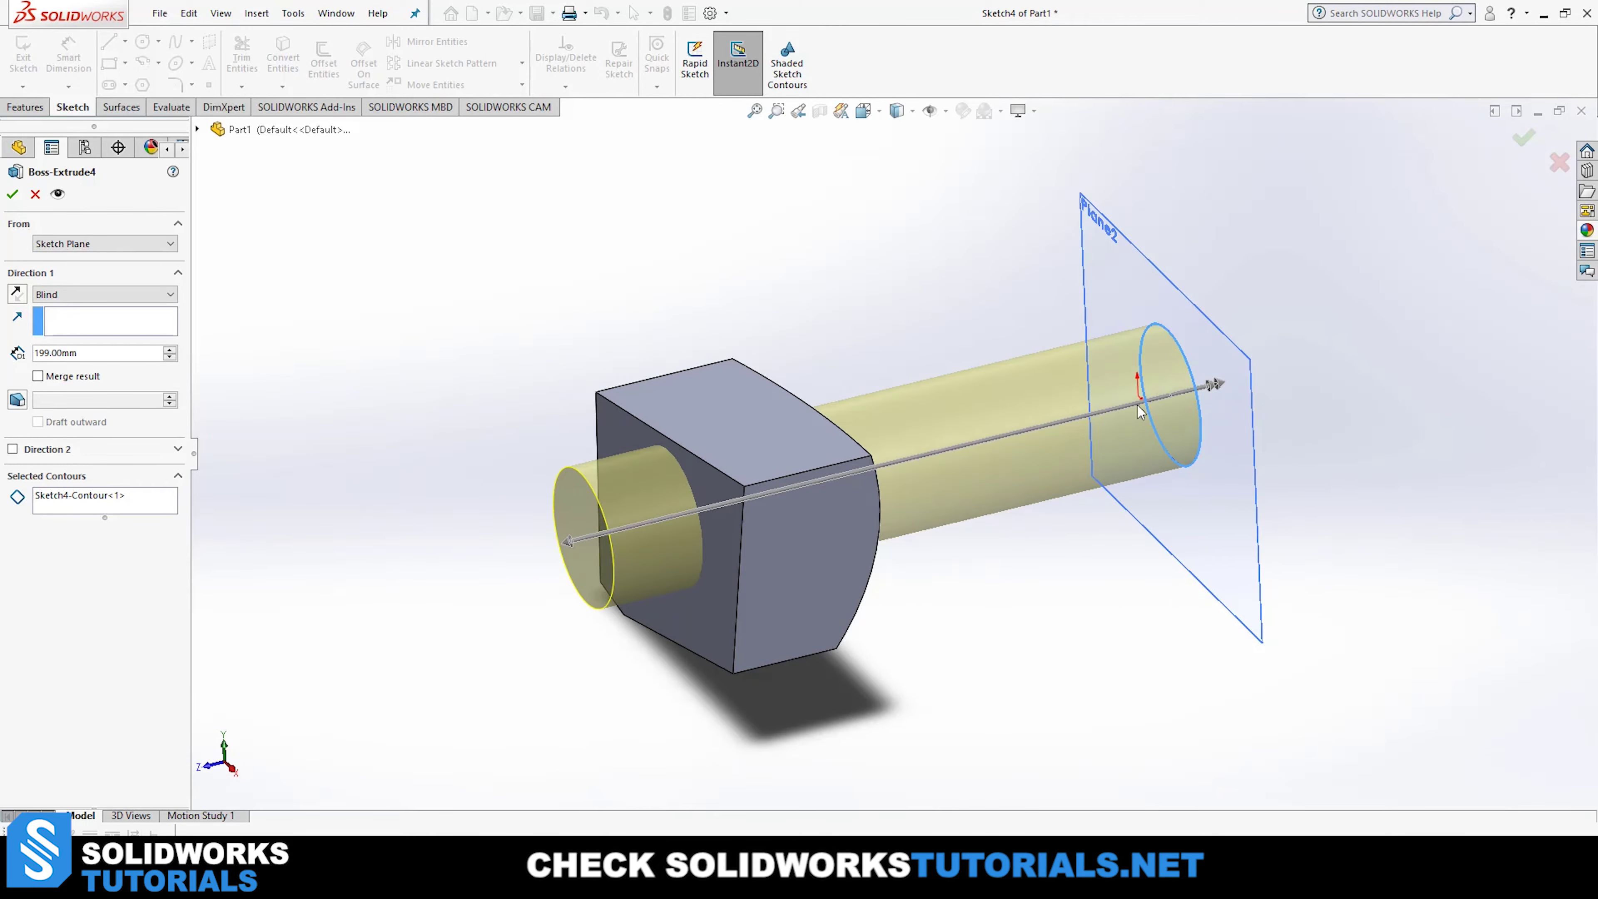
{"action": "scroll", "coordinate": [802, 518], "scroll_direction": "down", "scroll_amount": 2}
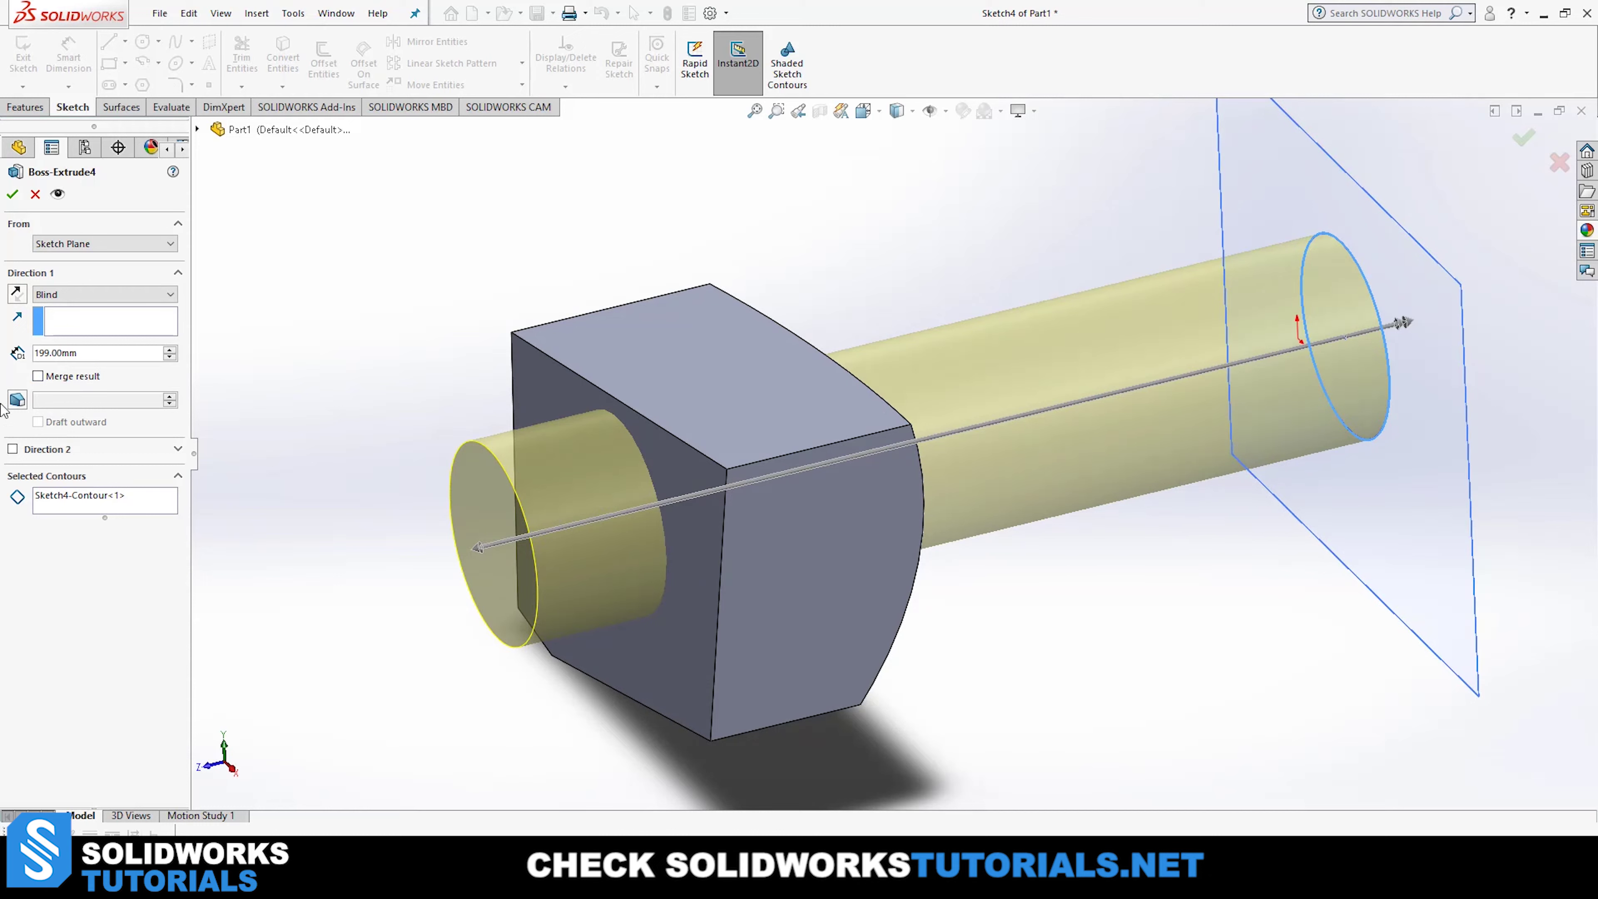
{"action": "scroll", "coordinate": [831, 525], "scroll_direction": "up", "scroll_amount": 2}
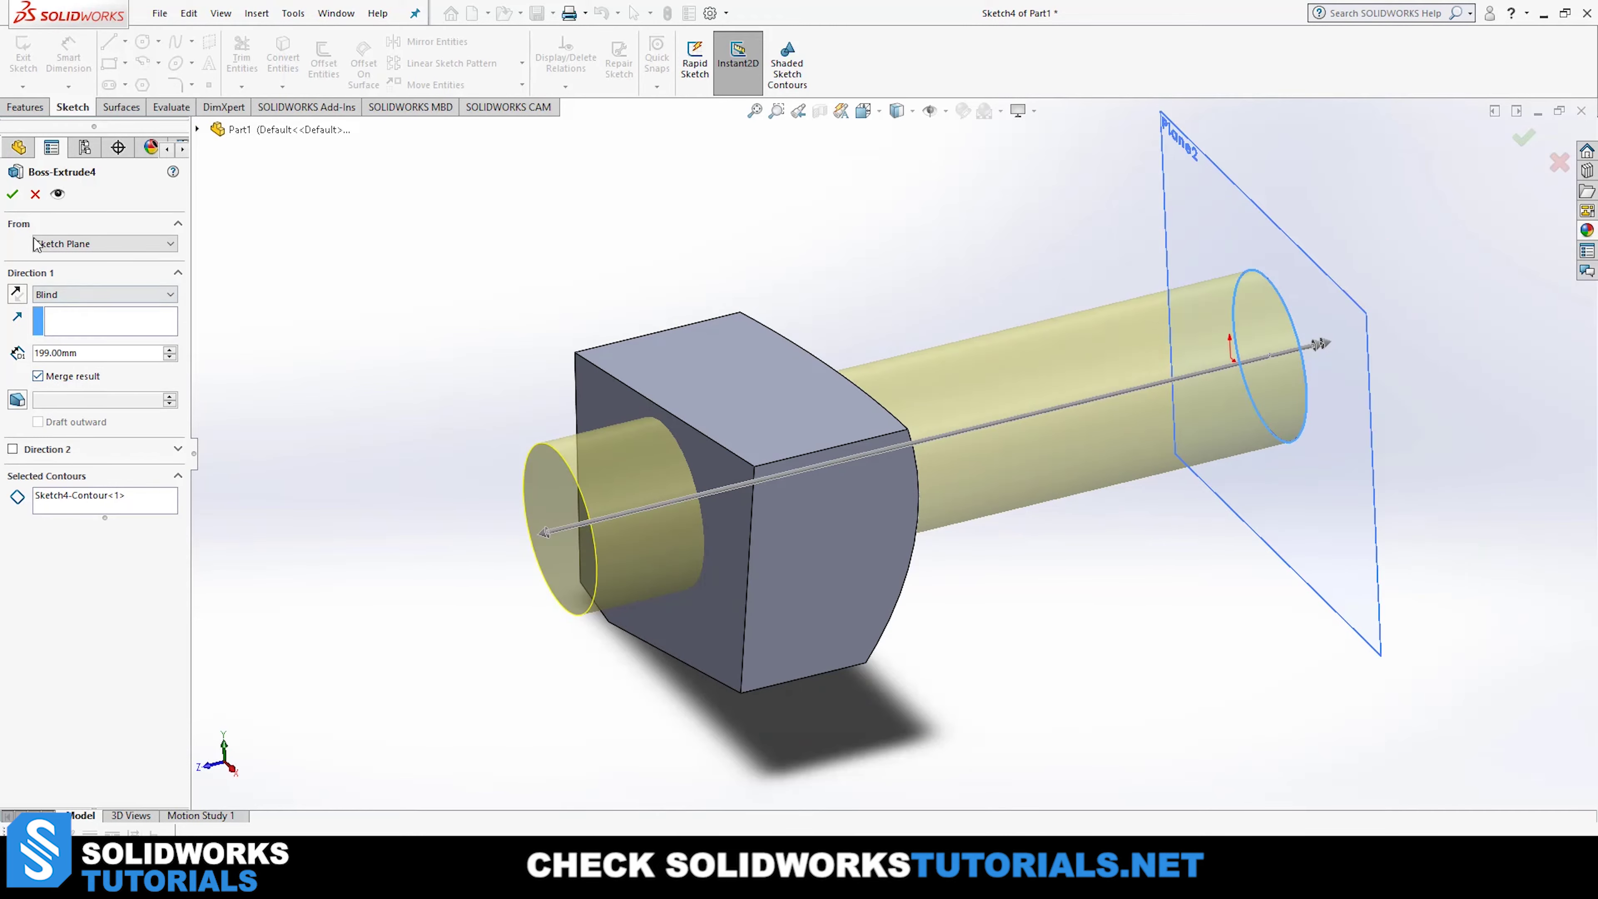
{"action": "left_click", "coordinate": [12, 194]}
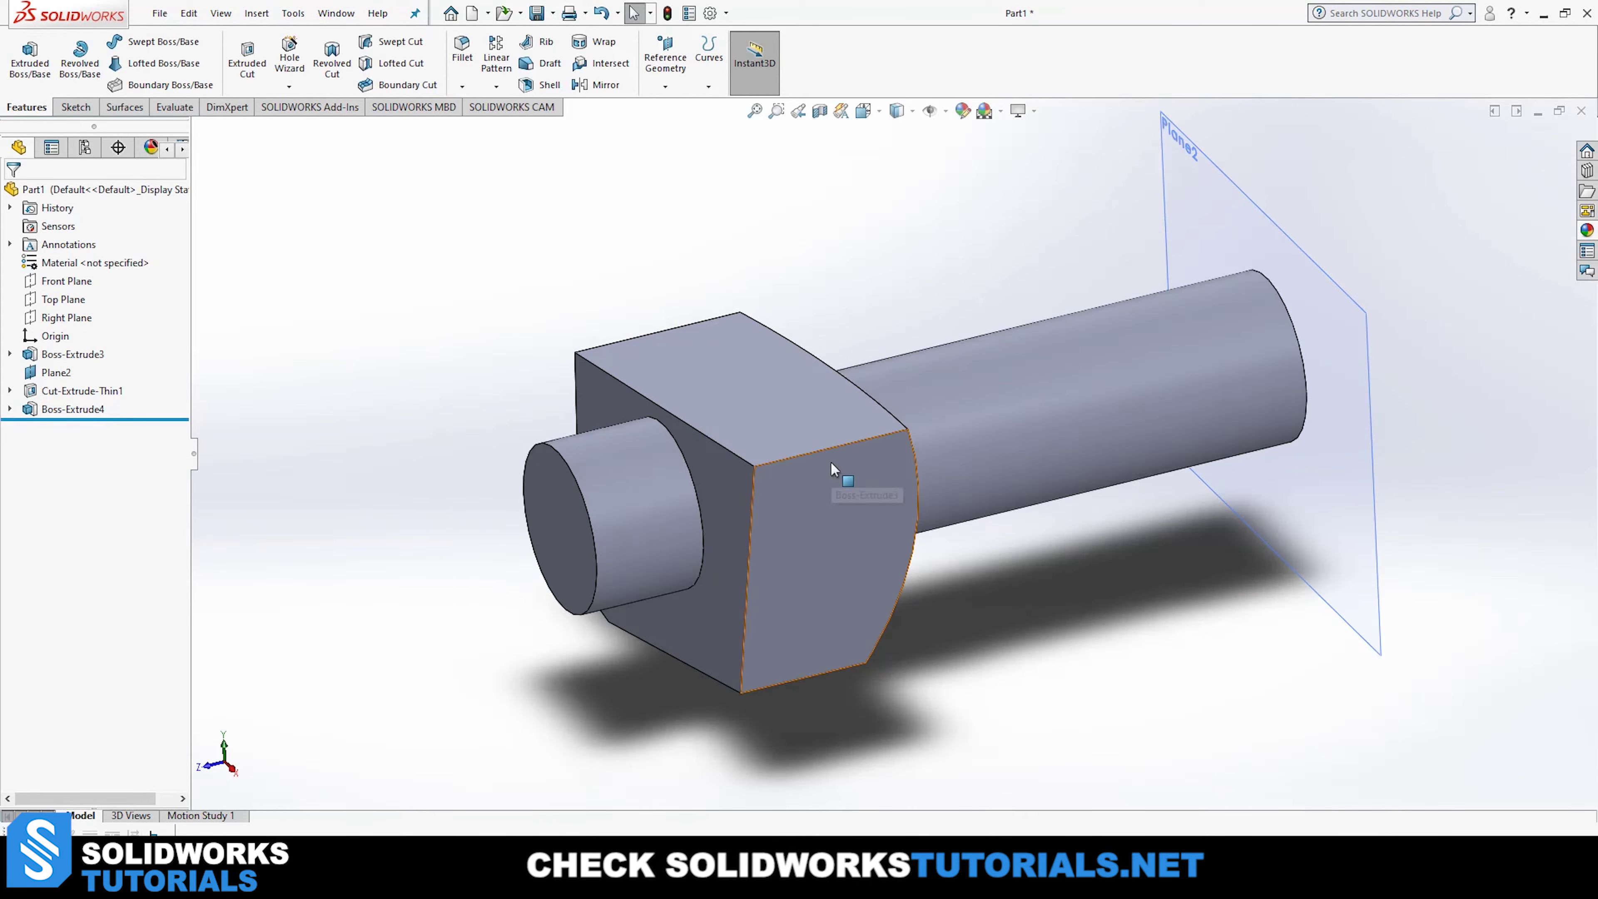
Examine the edges where the merged cylinder meets the block on both sides.
{"action": "scroll", "coordinate": [831, 461], "scroll_direction": "down", "scroll_amount": 5}
{"action": "scroll", "coordinate": [724, 352], "scroll_direction": "down", "scroll_amount": 6}
{"action": "scroll", "coordinate": [755, 410], "scroll_direction": "up", "scroll_amount": 3}
{"action": "left_click", "coordinate": [746, 308]}
{"action": "scroll", "coordinate": [874, 469], "scroll_direction": "up", "scroll_amount": 3}
{"action": "scroll", "coordinate": [869, 467], "scroll_direction": "up", "scroll_amount": 2}
{"action": "scroll", "coordinate": [878, 425], "scroll_direction": "down", "scroll_amount": 8}
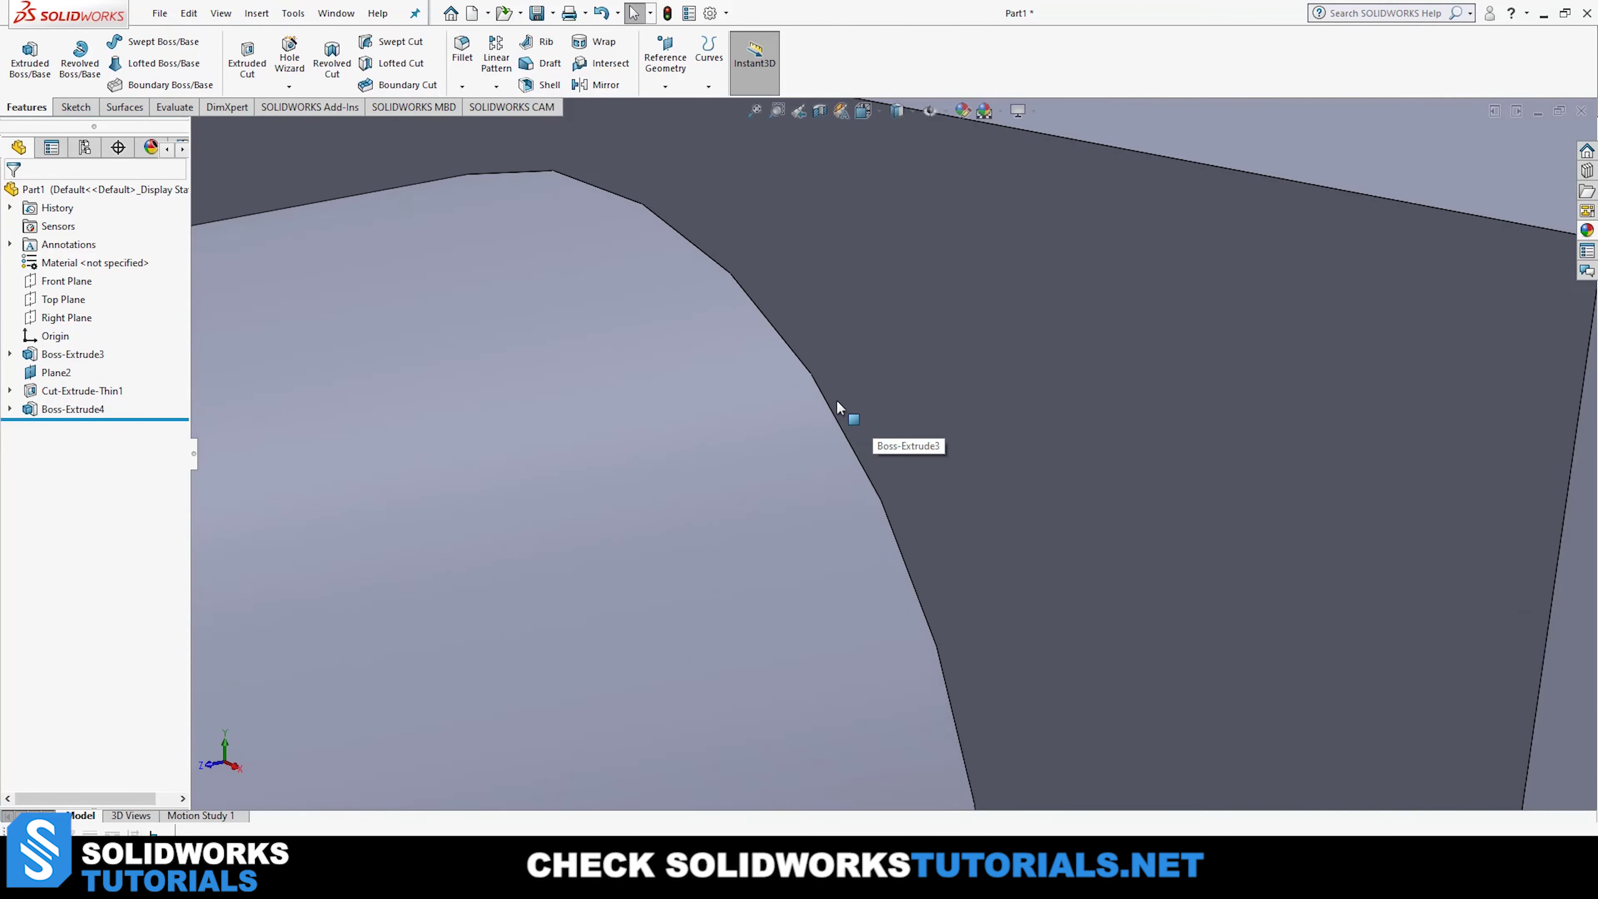
{"action": "middle_click_drag", "start_coordinate": [837, 400], "coordinate": [808, 402]}
{"action": "left_click", "coordinate": [845, 438]}
{"action": "scroll", "coordinate": [879, 486], "scroll_direction": "up", "scroll_amount": 6}
{"action": "middle_click_drag", "start_coordinate": [1070, 539], "coordinate": [957, 439]}
{"action": "left_click", "coordinate": [95, 457]}
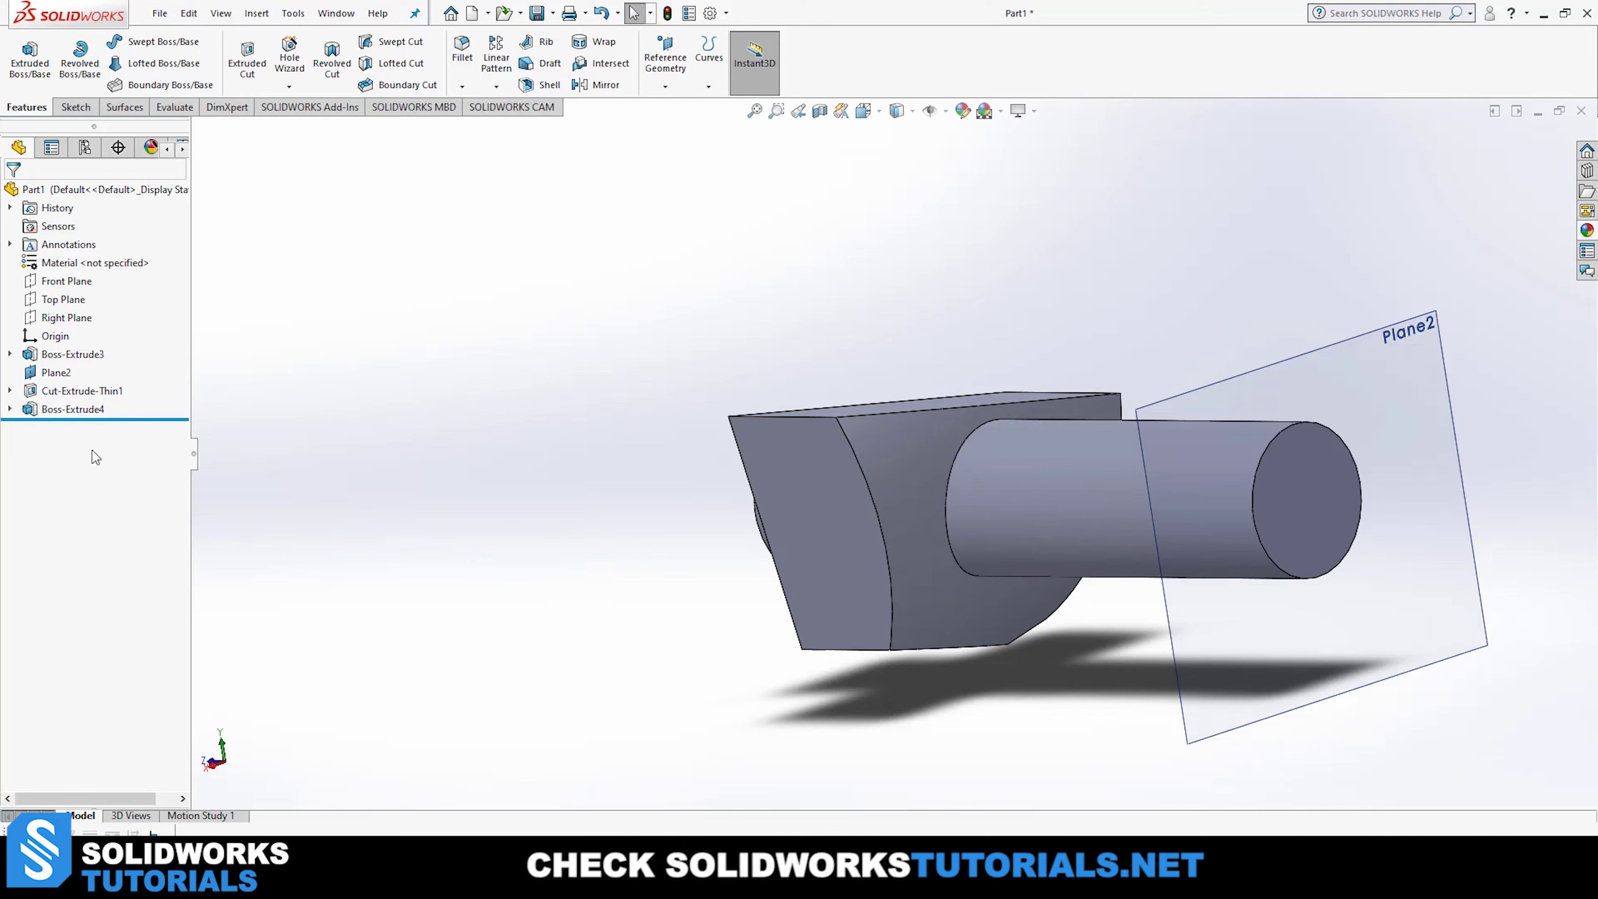
Edit the cylinder's extrusion to turn off Merge result and accept the change.
{"action": "left_click", "coordinate": [67, 409]}
{"action": "left_click", "coordinate": [80, 360]}
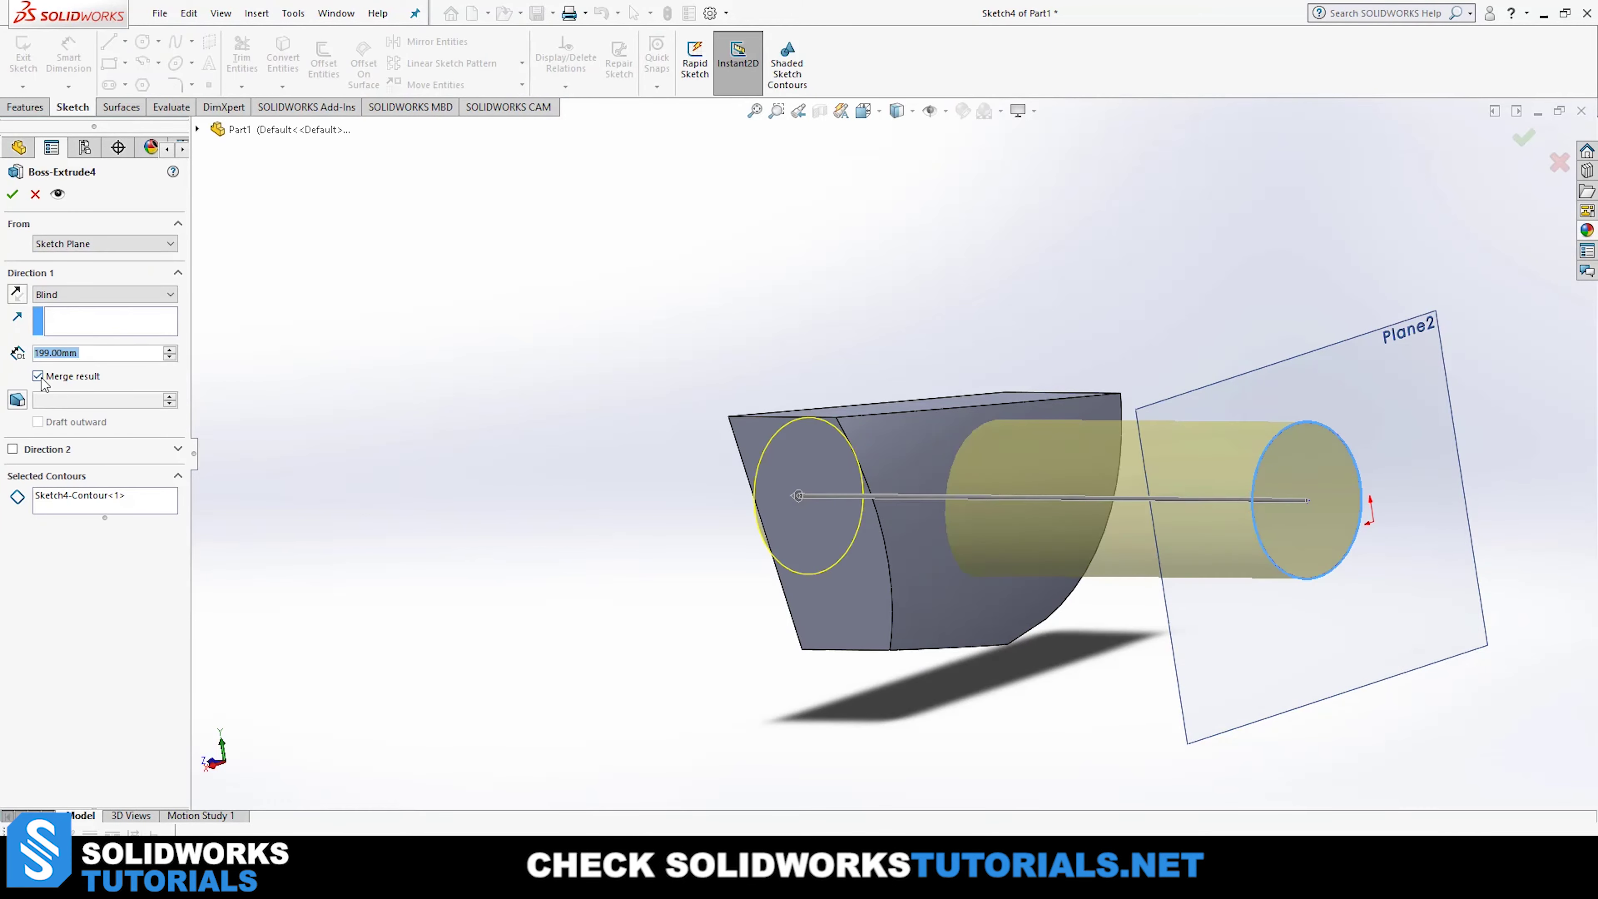
{"action": "left_click", "coordinate": [38, 376]}
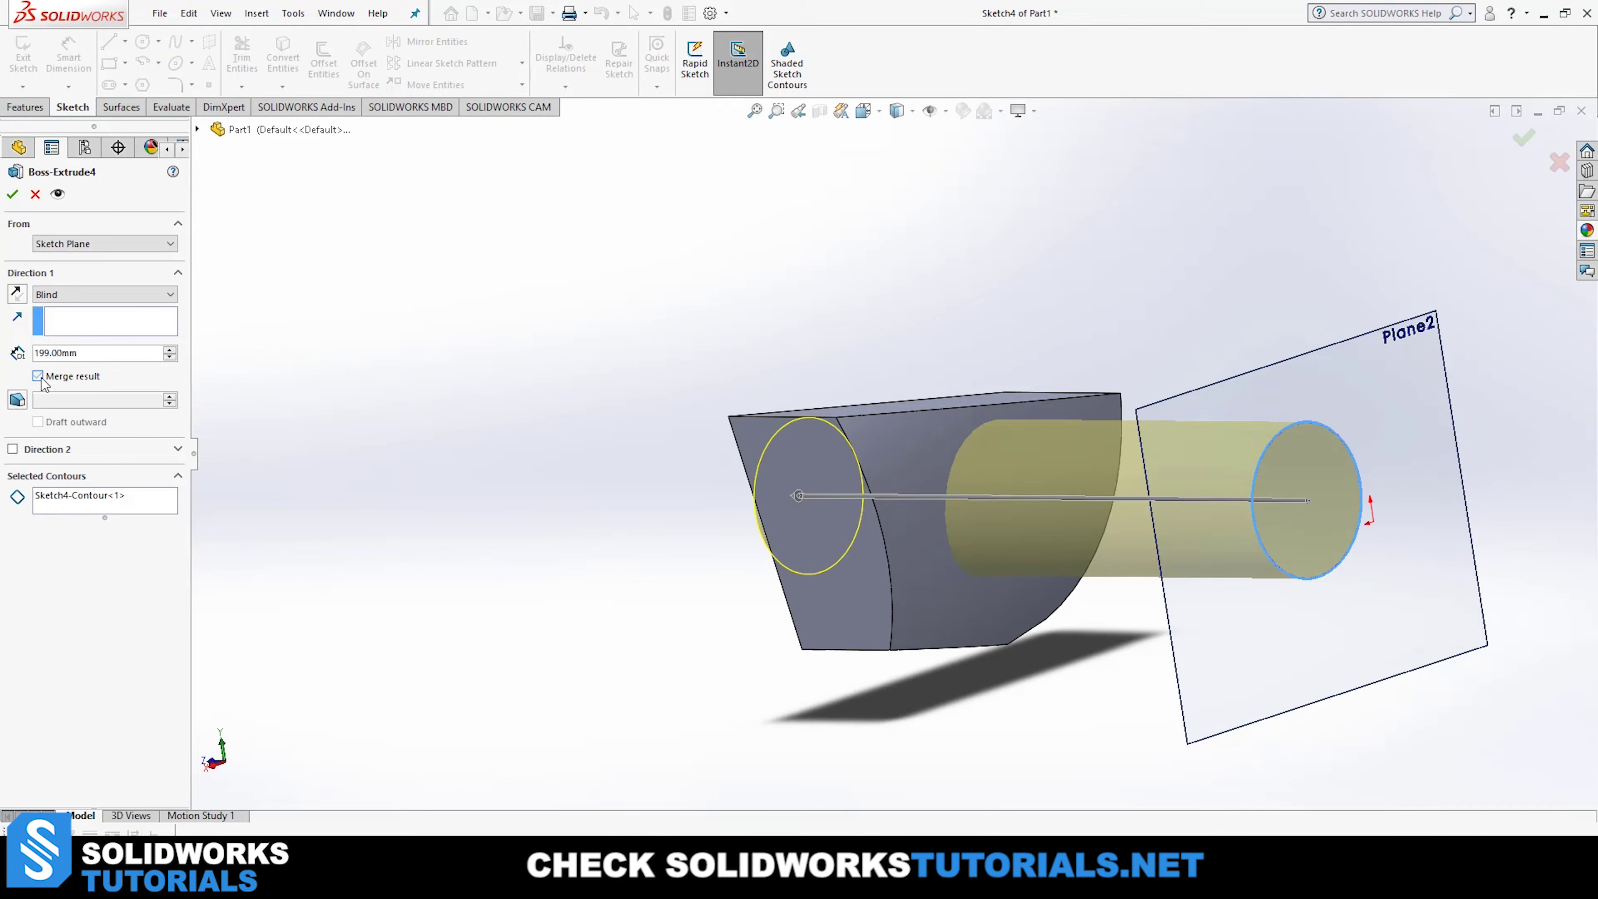
{"action": "left_click", "coordinate": [12, 193]}
Examine the junction between the unmerged cylinder and the block by selecting their faces separately.
{"action": "scroll", "coordinate": [1042, 490], "scroll_direction": "down", "scroll_amount": 5}
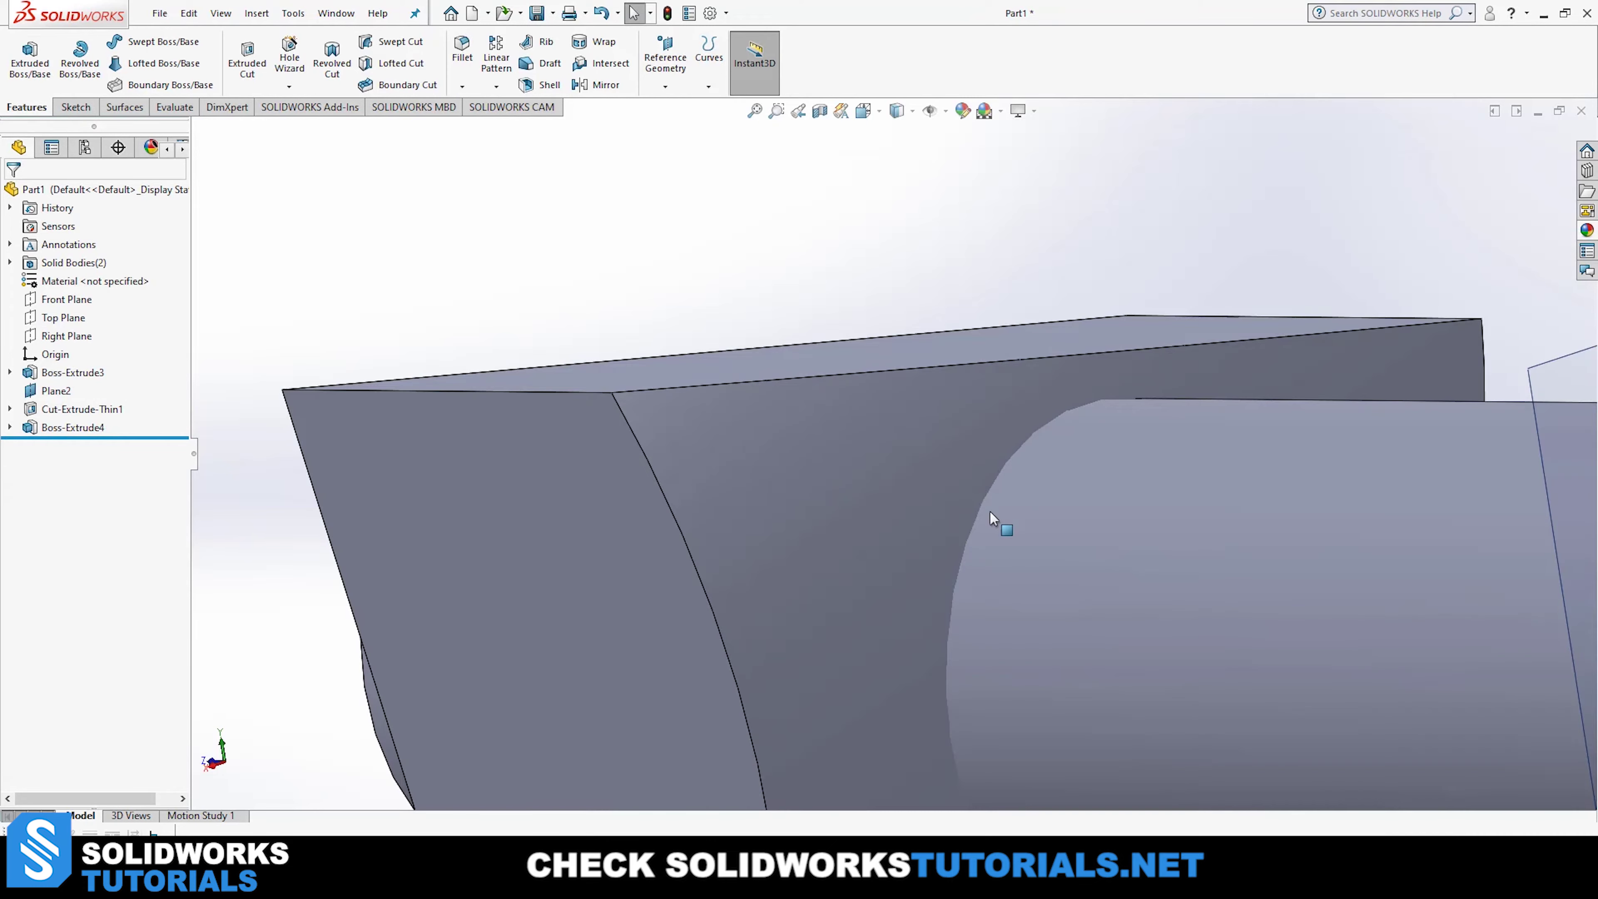
{"action": "left_click", "coordinate": [1013, 465]}
{"action": "left_click", "coordinate": [1009, 489]}
{"action": "scroll", "coordinate": [1015, 571], "scroll_direction": "up", "scroll_amount": 5}
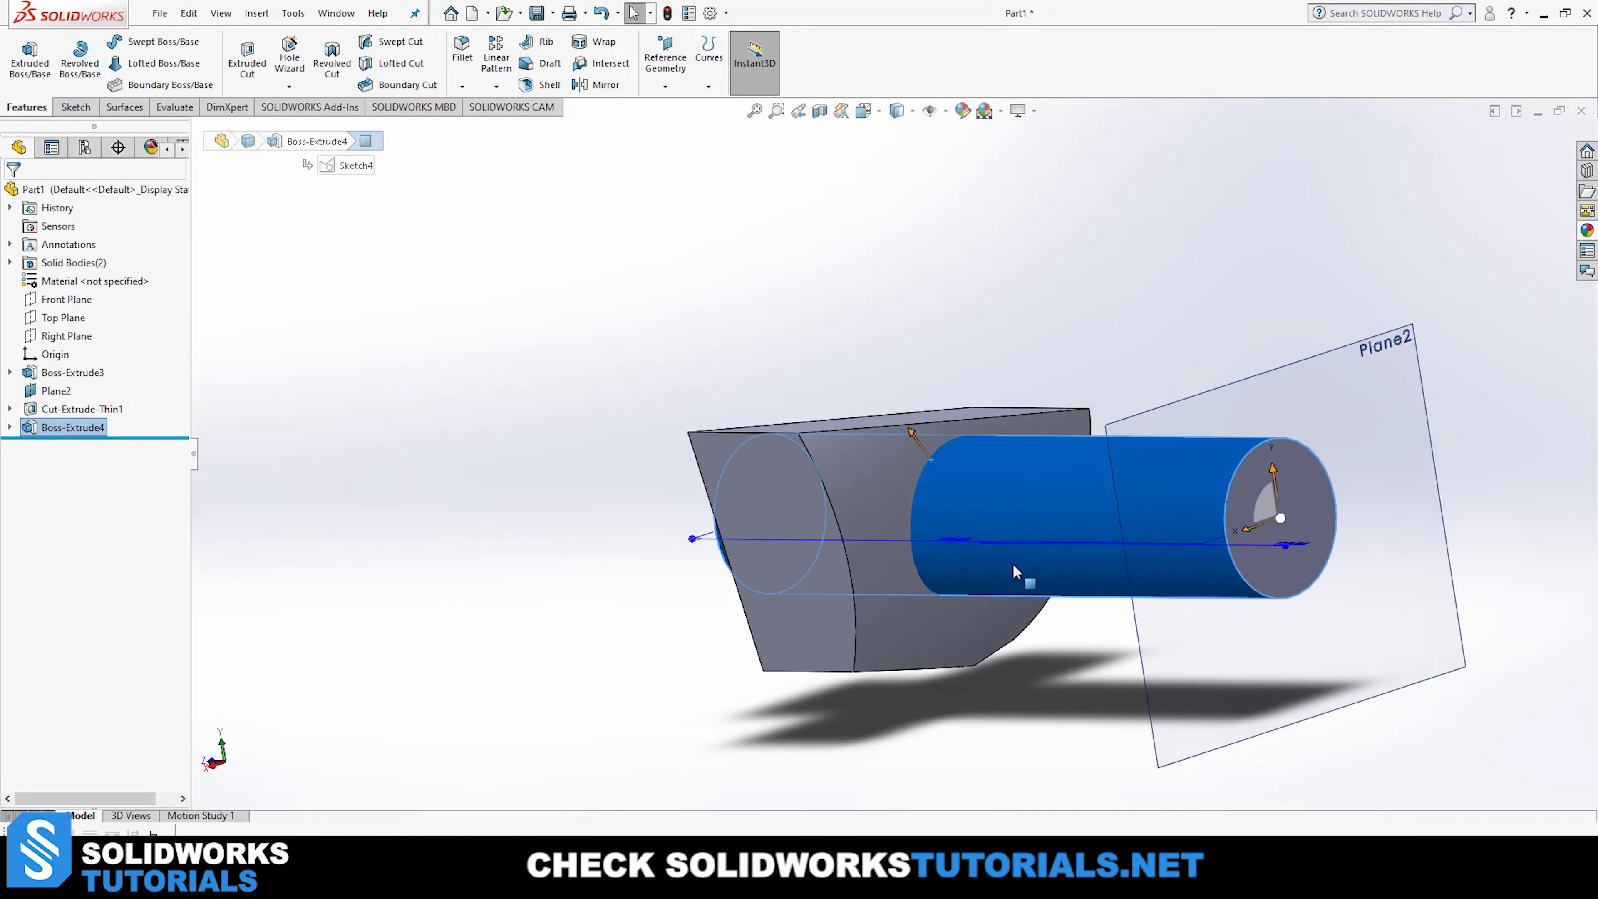
{"action": "middle_click_drag", "start_coordinate": [1013, 571], "coordinate": [1099, 582]}
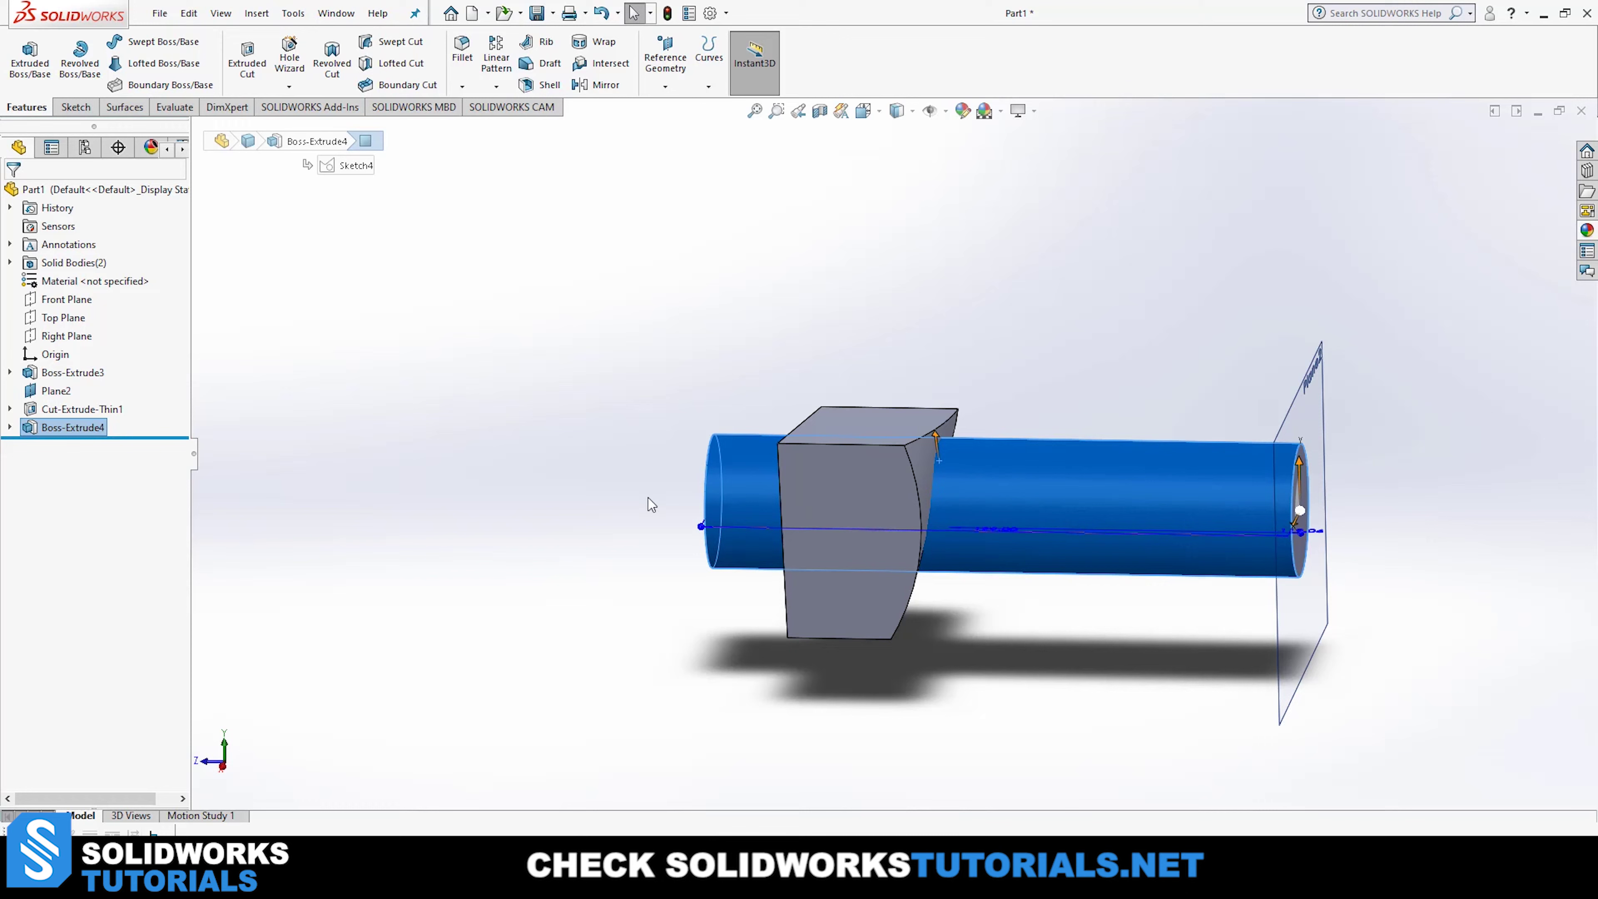
{"action": "left_click", "coordinate": [892, 493]}
{"action": "left_click", "coordinate": [578, 572]}
{"action": "middle_click_drag", "start_coordinate": [1026, 608], "coordinate": [1114, 621]}
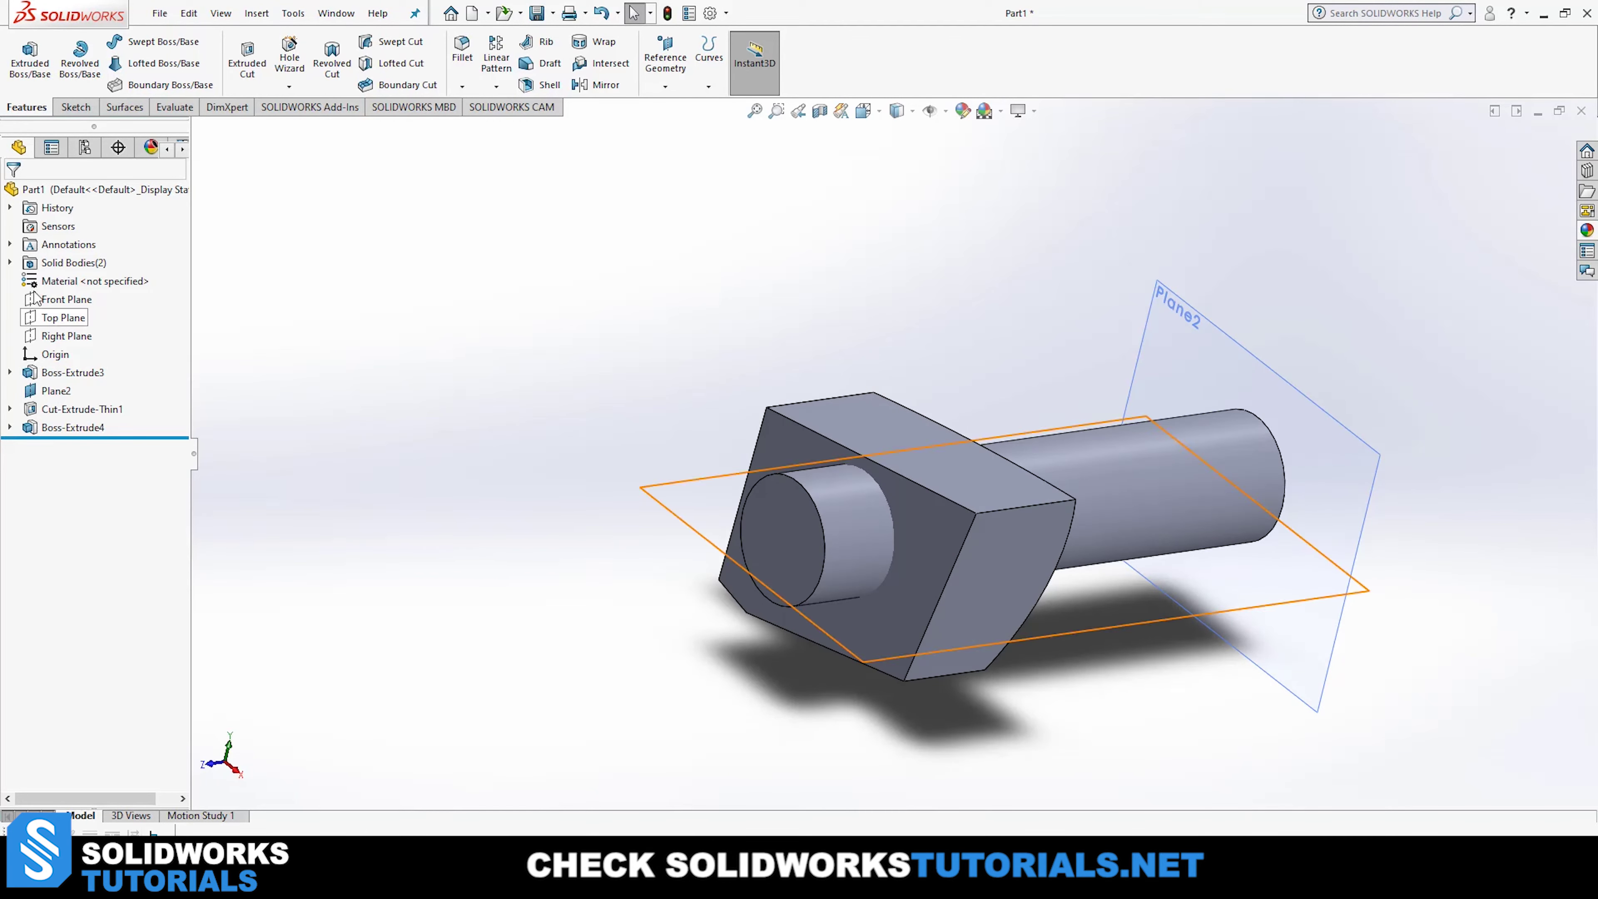
Expand the Solid Bodies folder and select the block body and the cylinder body in turn.
{"action": "left_click", "coordinate": [11, 263]}
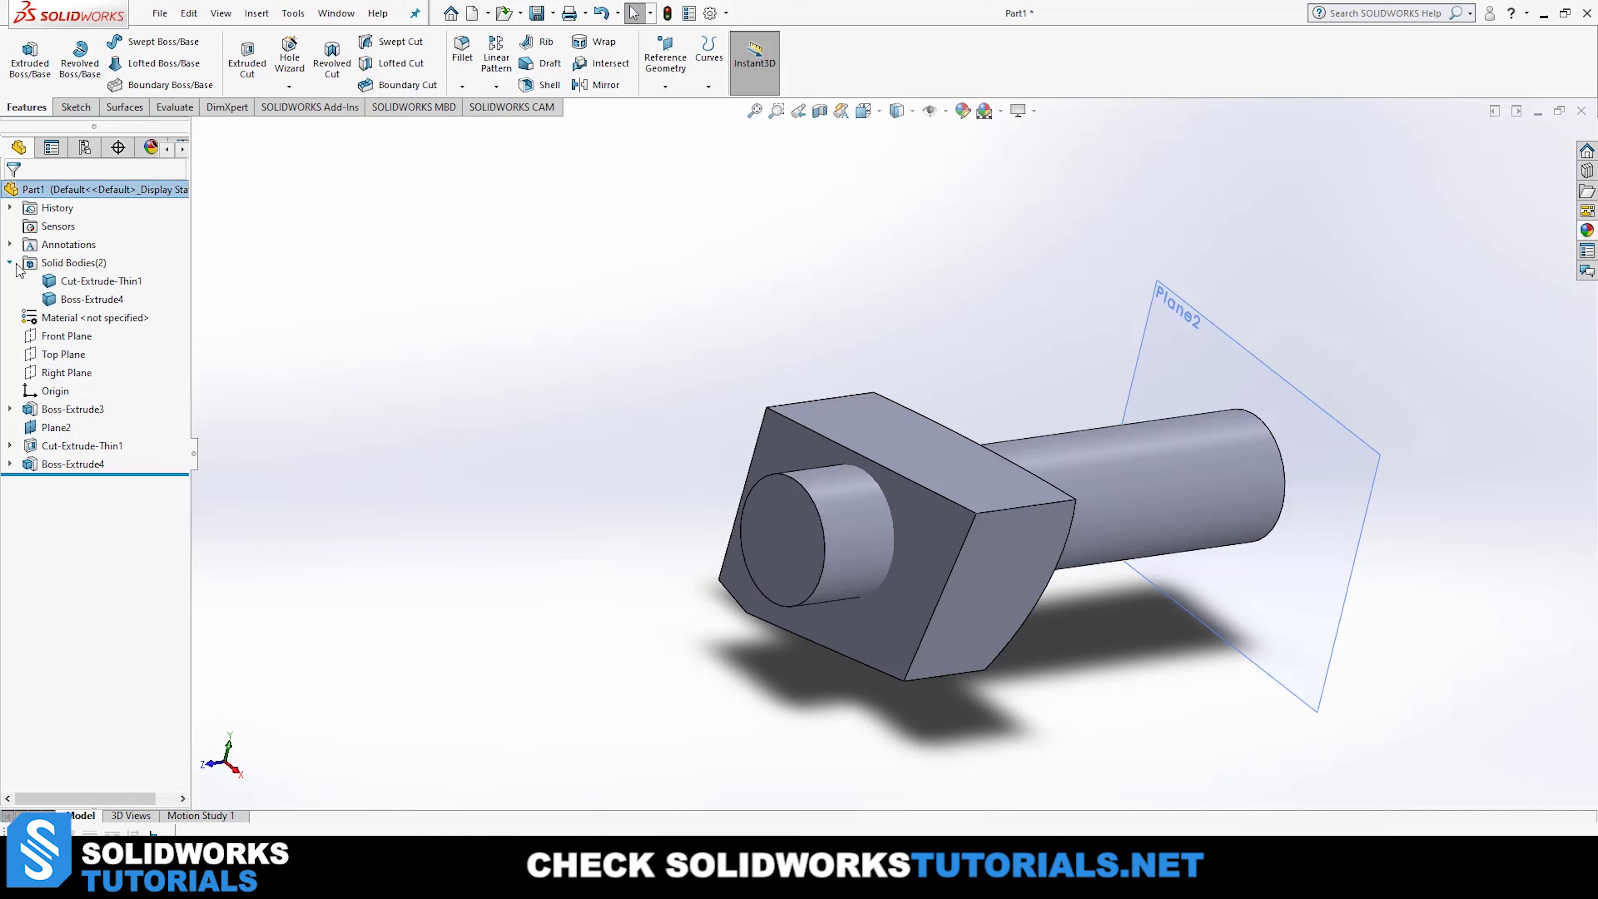
{"action": "left_click", "coordinate": [97, 282]}
{"action": "left_click", "coordinate": [101, 300]}
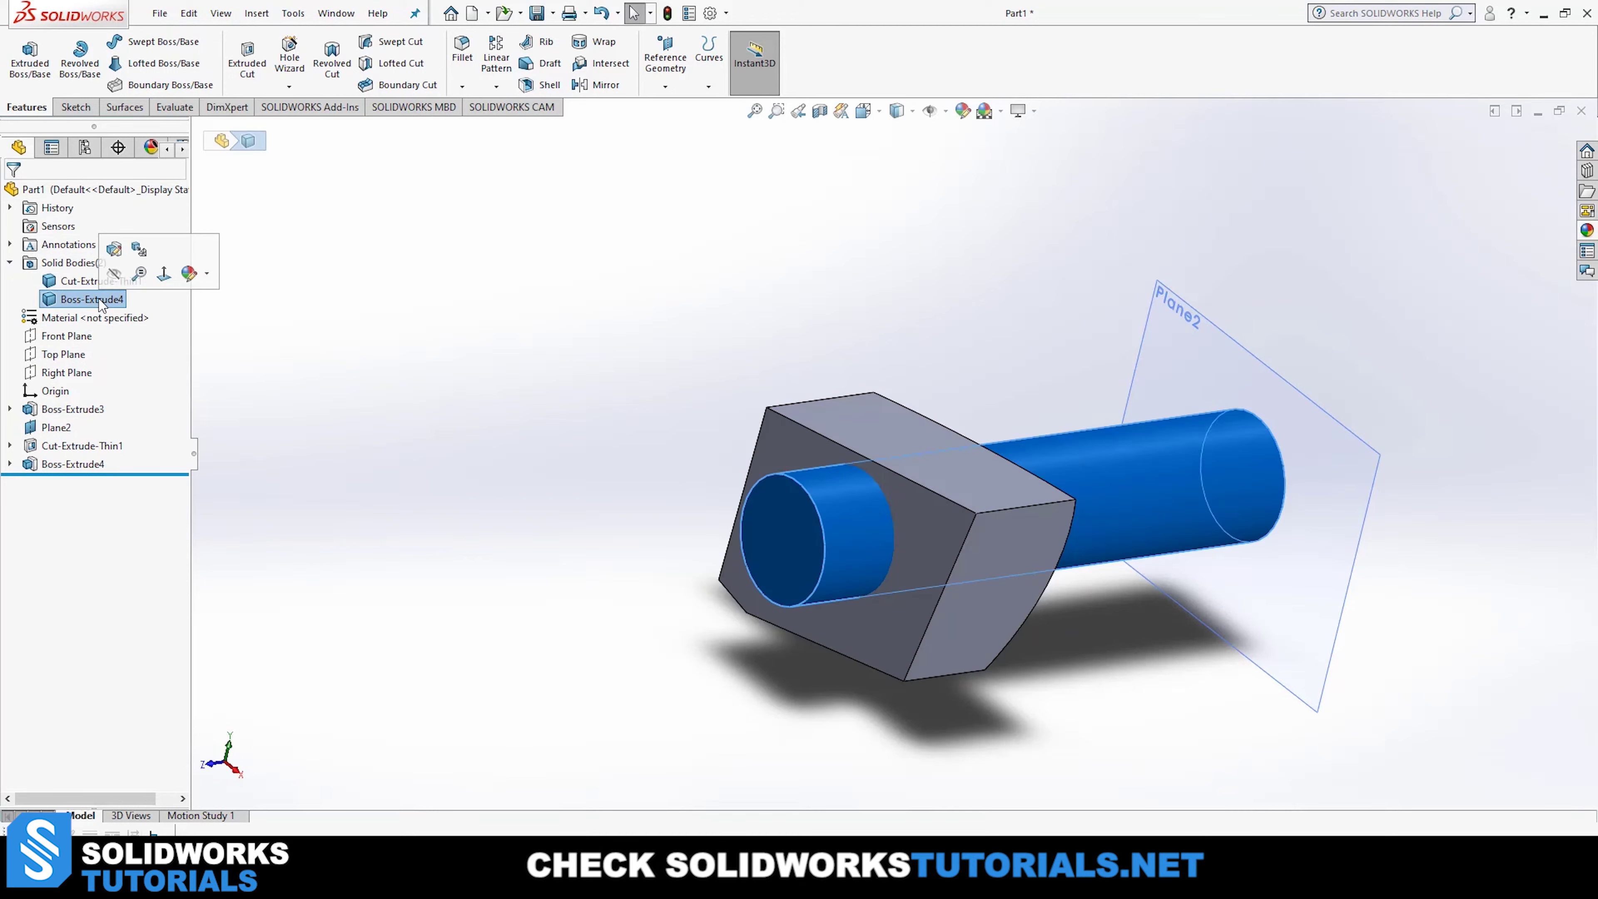
Reopen the cylinder's extrusion for editing and turn Merge result back on.
{"action": "left_click", "coordinate": [69, 464]}
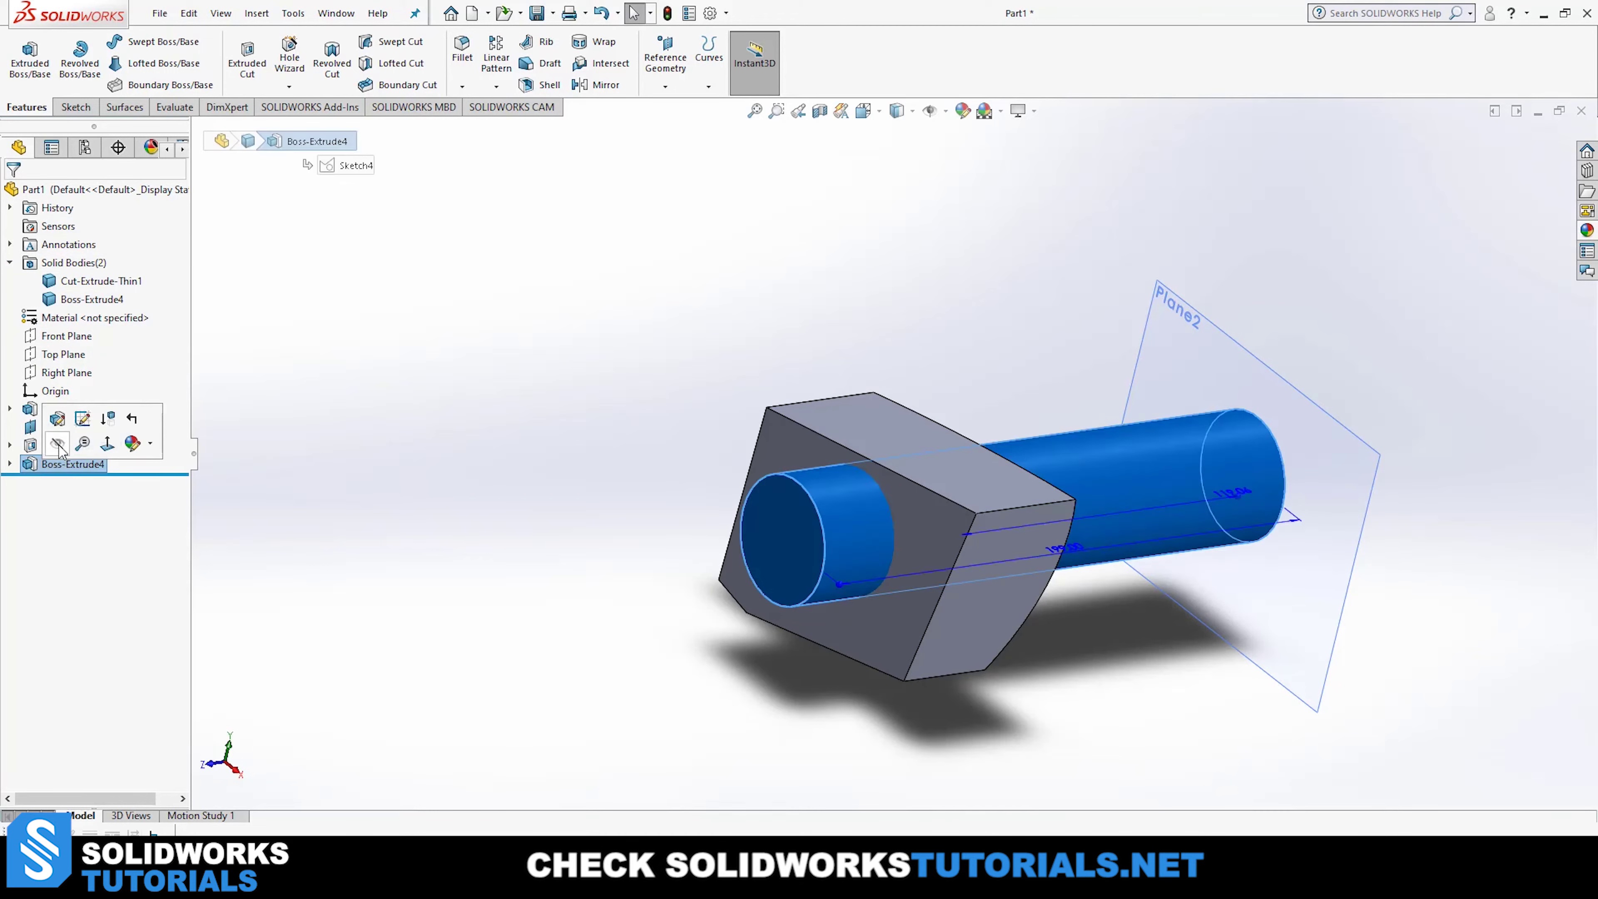
{"action": "left_click", "coordinate": [57, 419]}
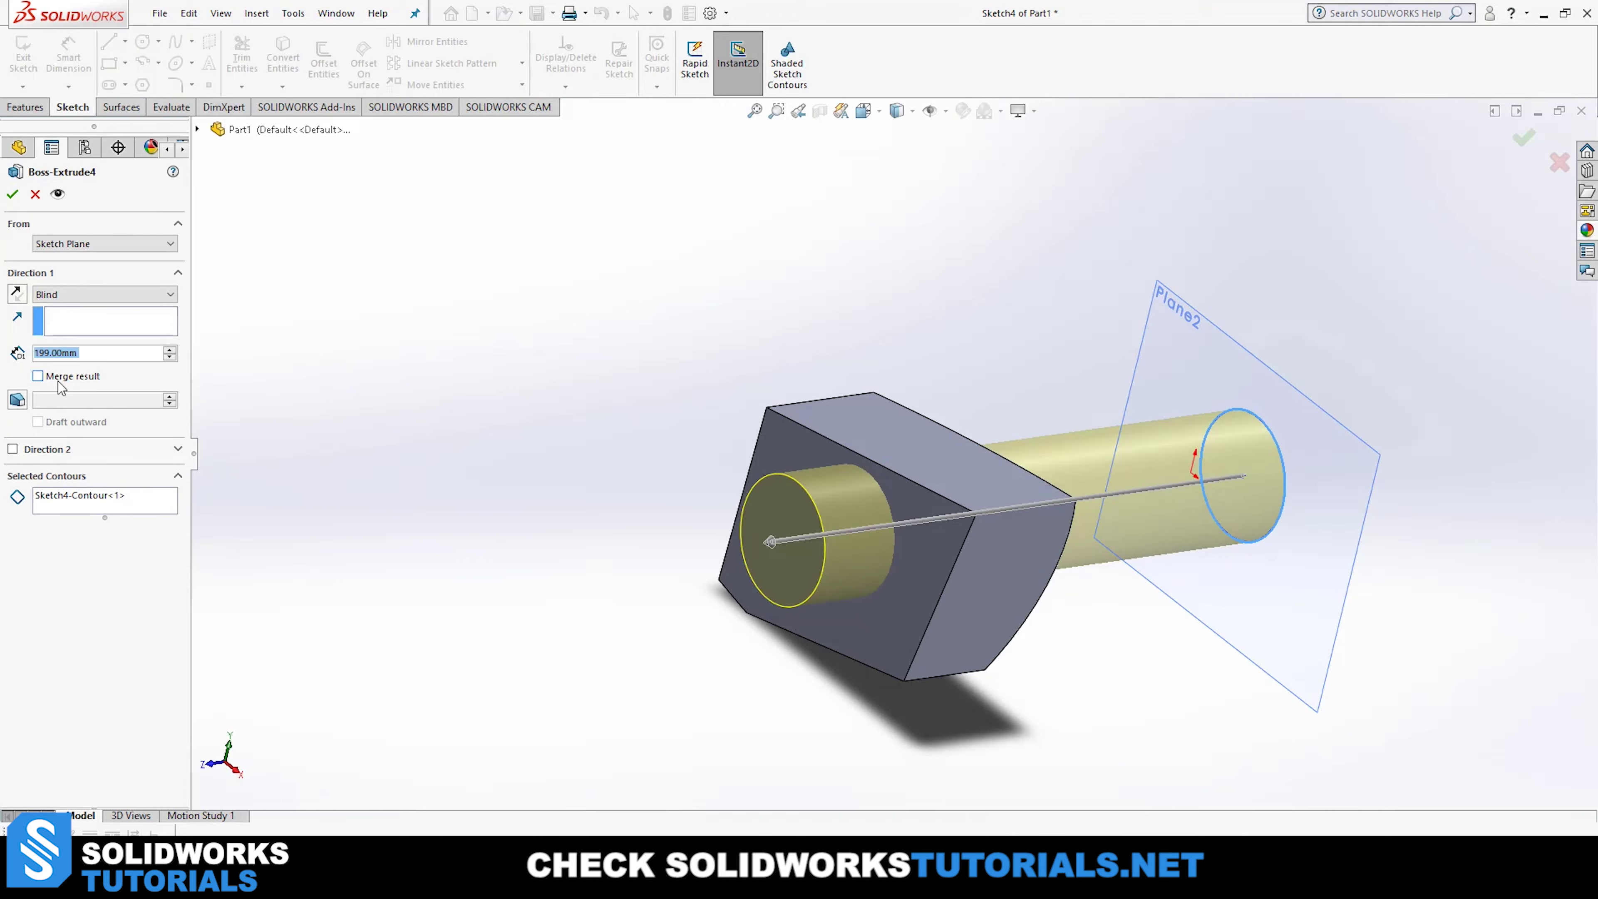
{"action": "middle_click_drag", "start_coordinate": [614, 561], "coordinate": [638, 488]}
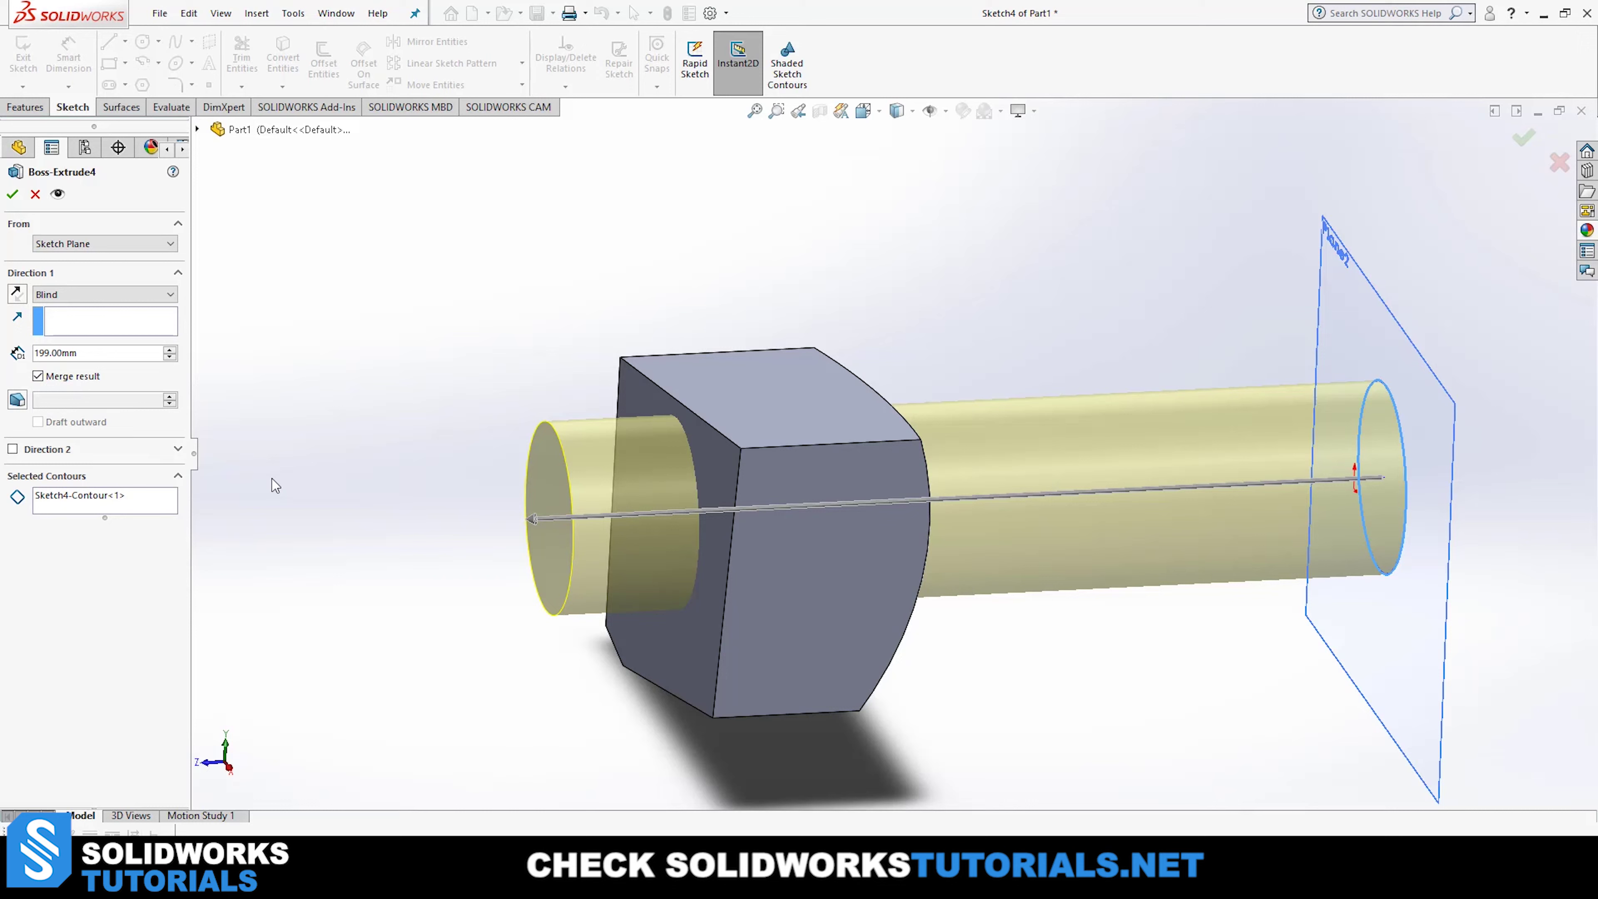
Set the cylinder's end condition to Up To Body, with the block as the target body.
{"action": "left_click", "coordinate": [130, 293]}
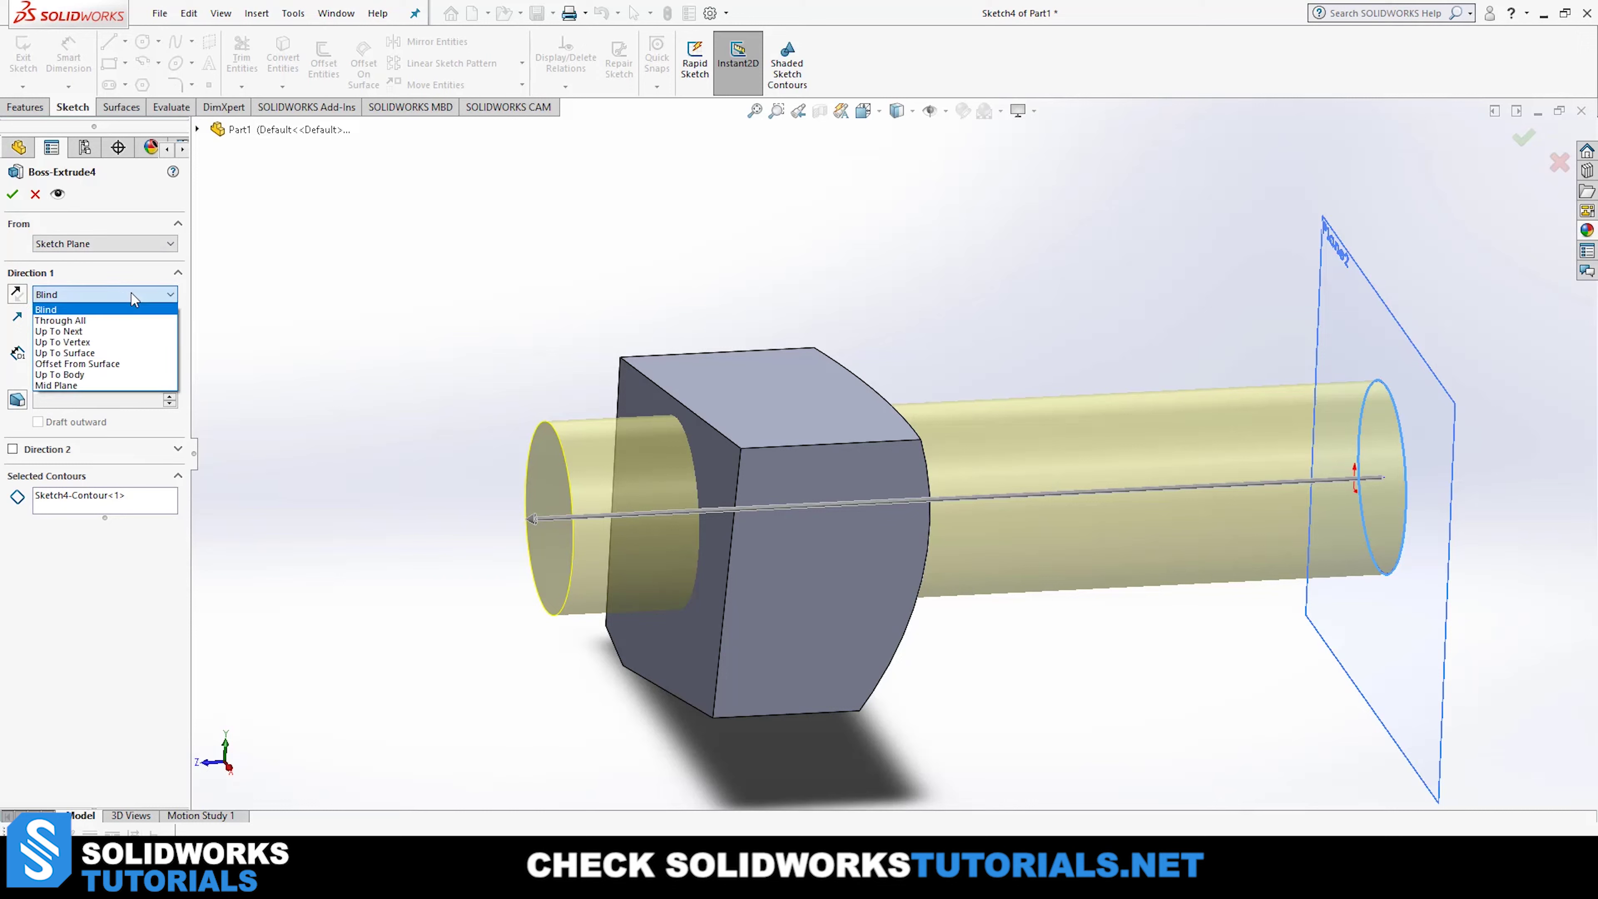
{"action": "left_click", "coordinate": [125, 374]}
{"action": "middle_click_drag", "start_coordinate": [881, 661], "coordinate": [892, 482]}
{"action": "left_click", "coordinate": [871, 460]}
{"action": "middle_click_drag", "start_coordinate": [862, 686], "coordinate": [844, 623]}
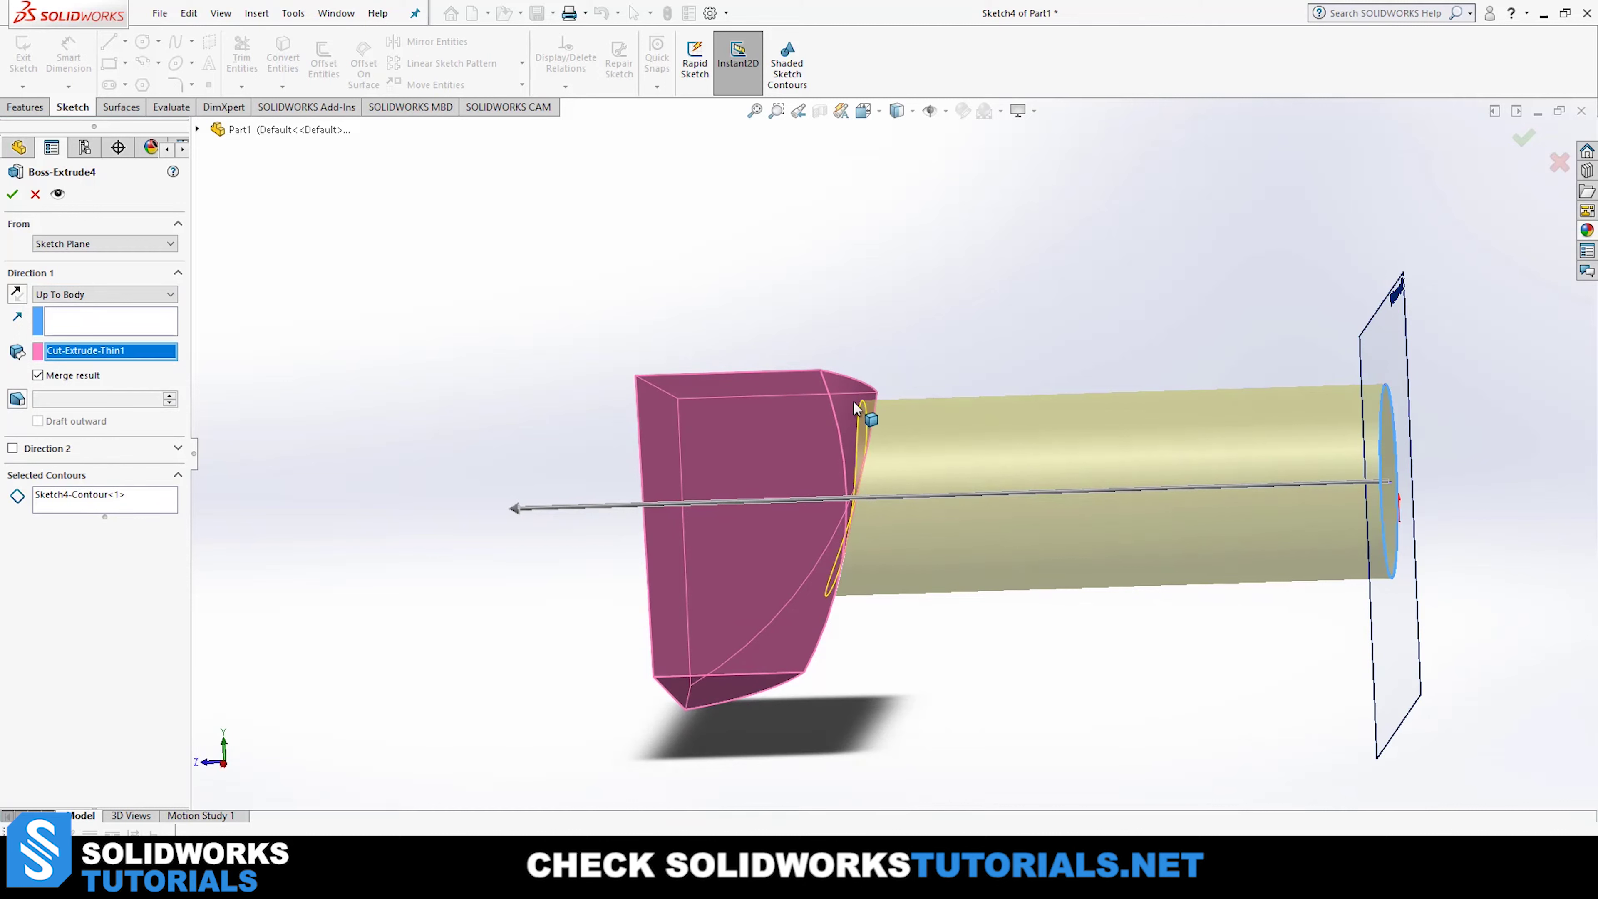
{"action": "middle_click_drag", "start_coordinate": [856, 440], "coordinate": [902, 667]}
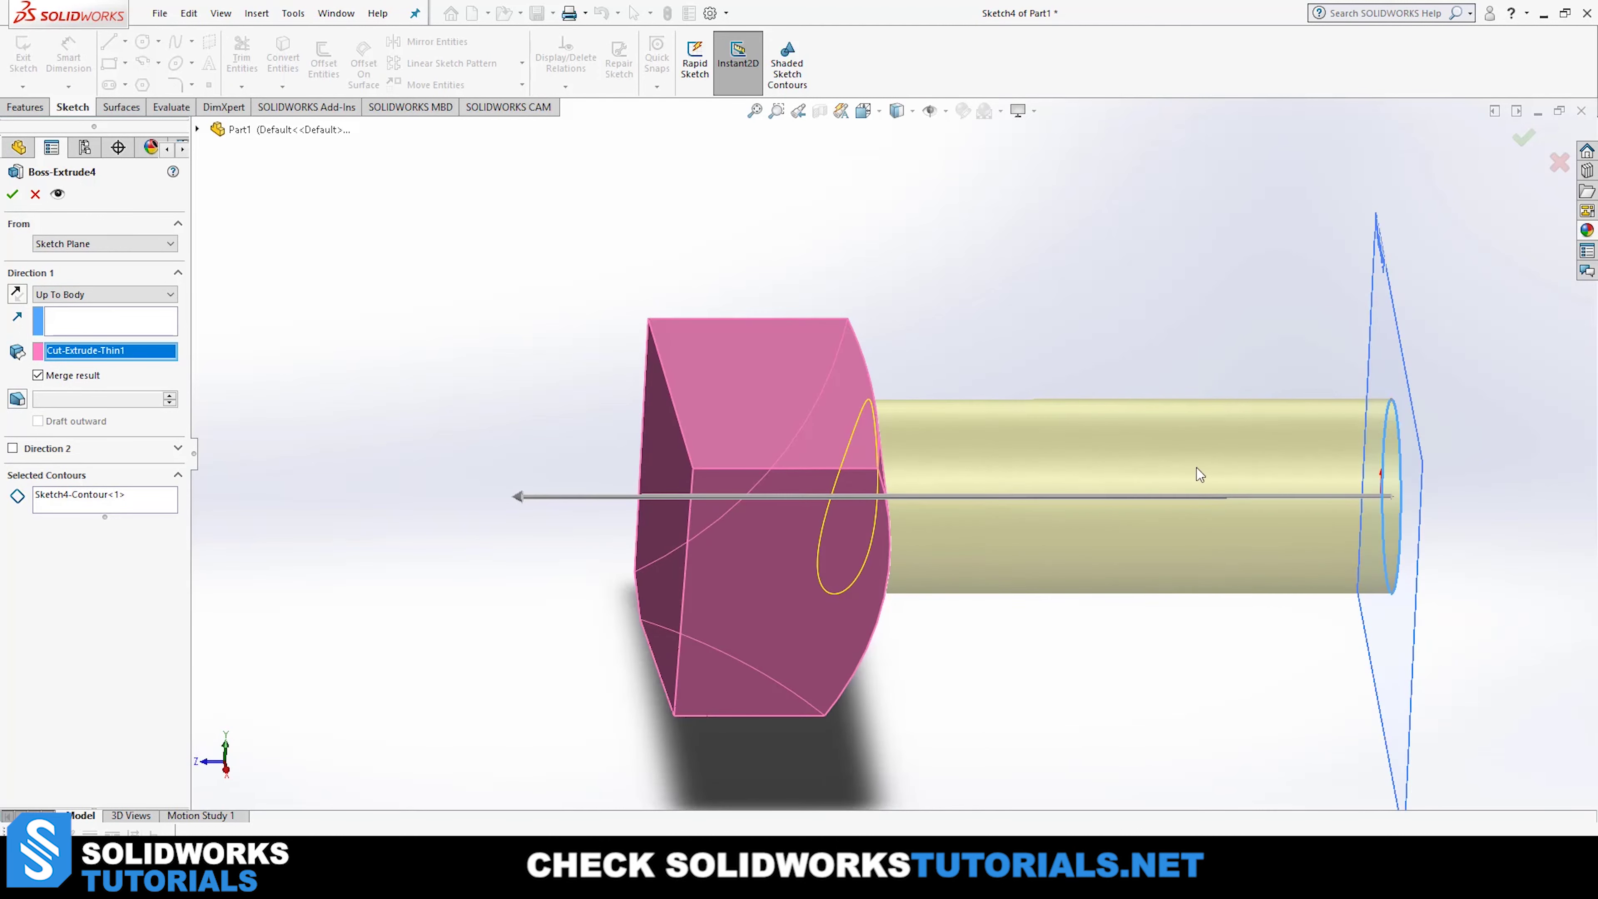
{"action": "middle_click_drag", "start_coordinate": [891, 459], "coordinate": [931, 403]}
Change the cylinder's end condition to Mid Plane so it extends equally on both sides of Plane2.
{"action": "left_click", "coordinate": [104, 294]}
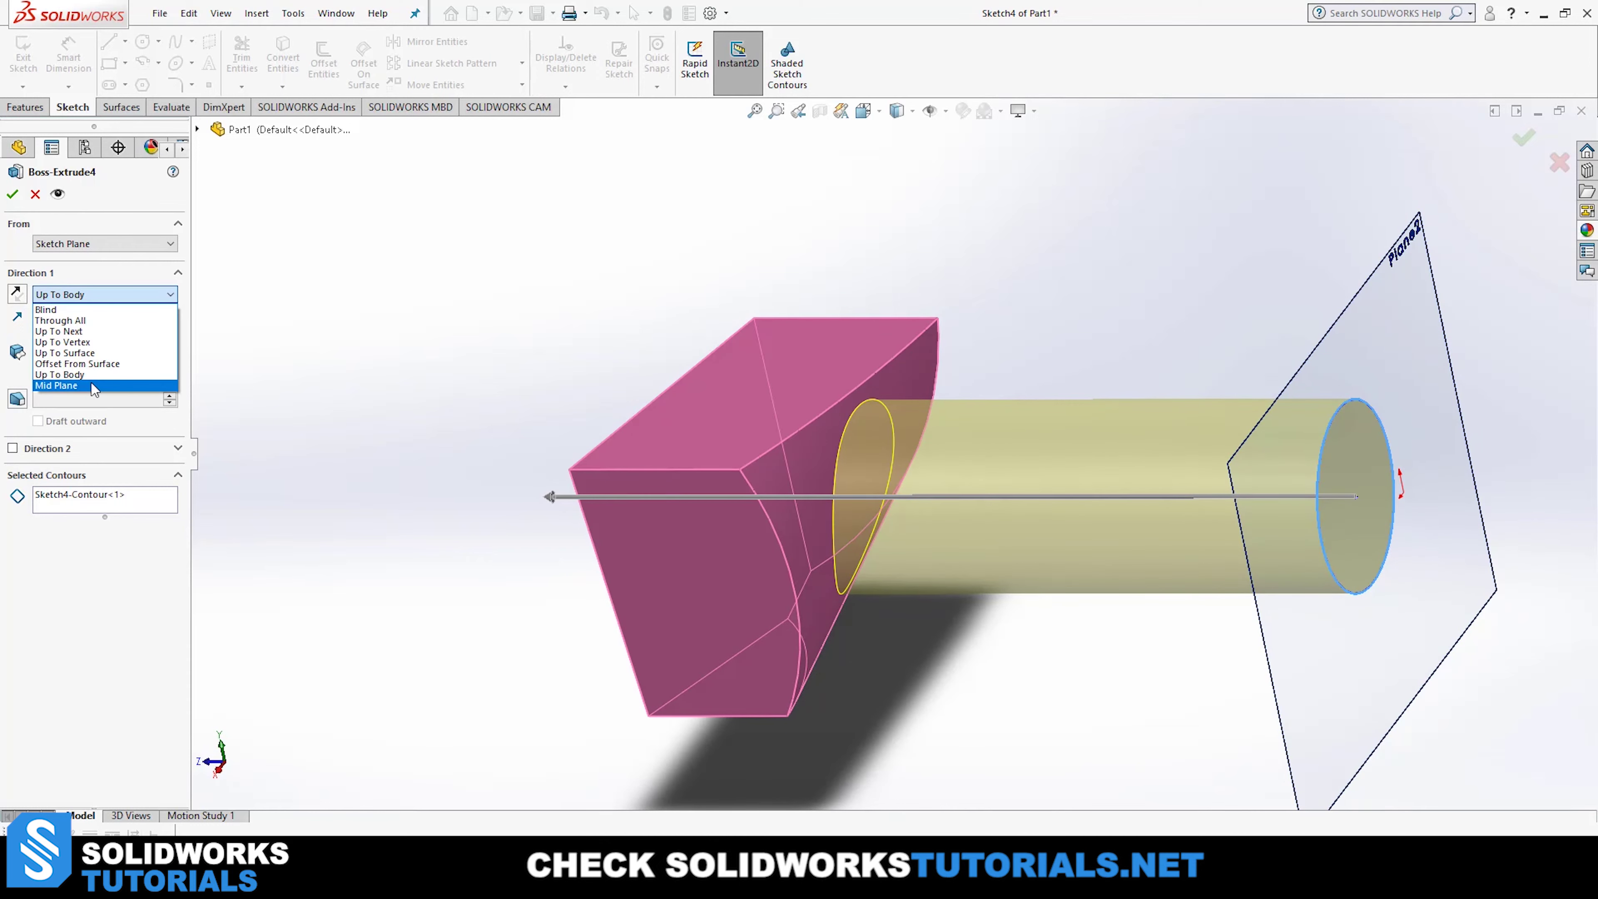
{"action": "left_click", "coordinate": [92, 385]}
{"action": "middle_click_drag", "start_coordinate": [411, 475], "coordinate": [1202, 588]}
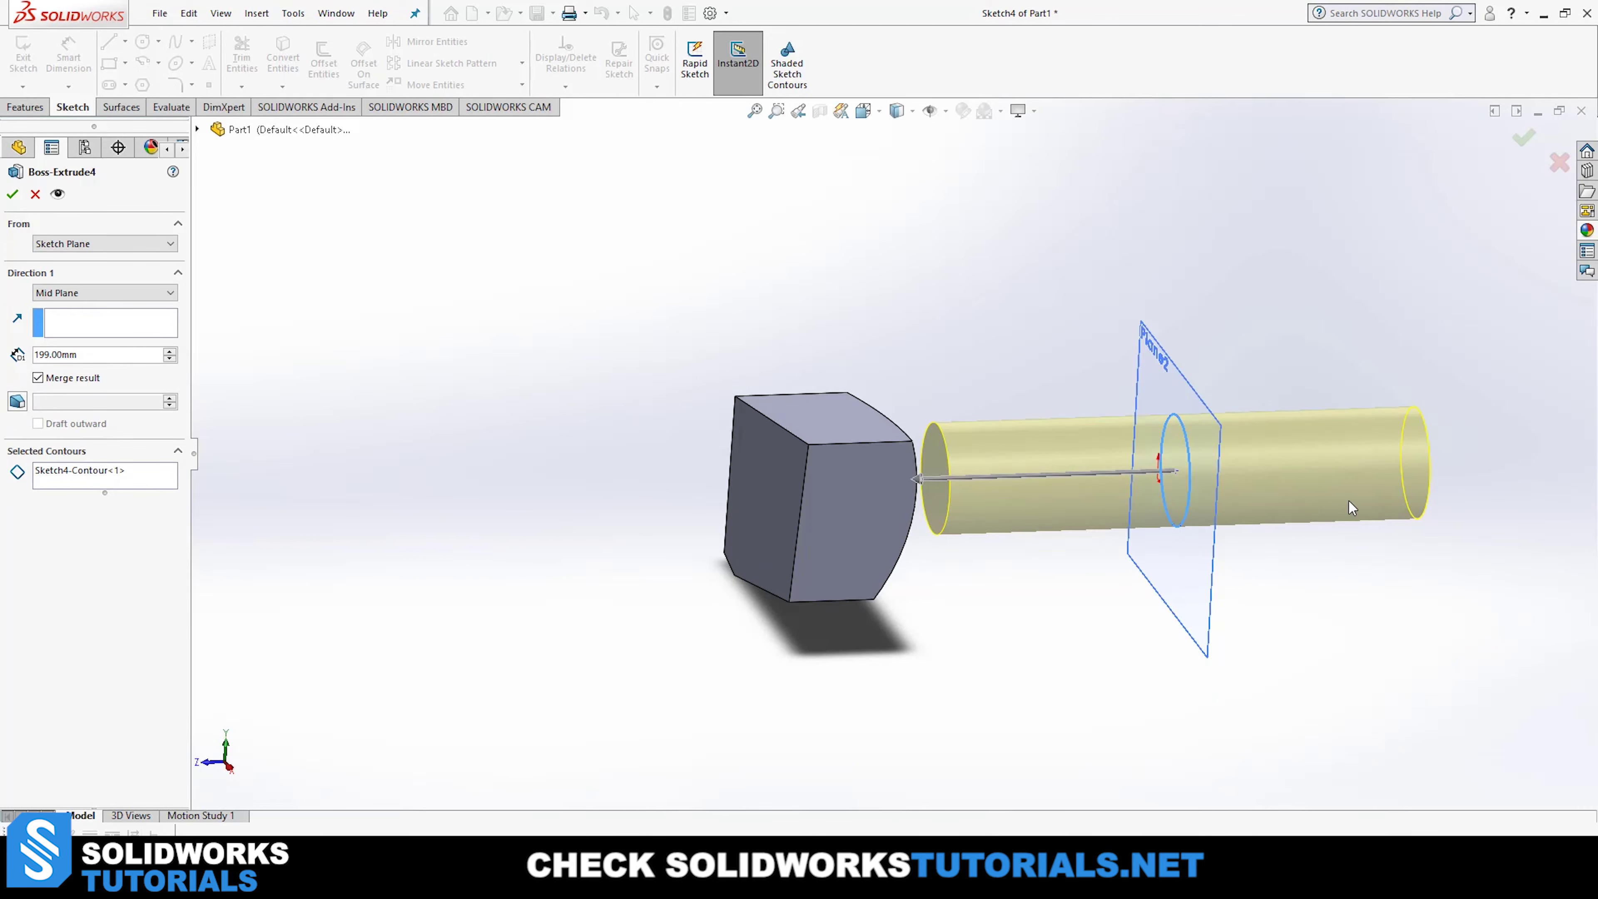
{"action": "scroll", "coordinate": [1348, 501], "scroll_direction": "down", "scroll_amount": 3}
{"action": "middle_click_drag", "start_coordinate": [1157, 539], "coordinate": [1074, 439]}
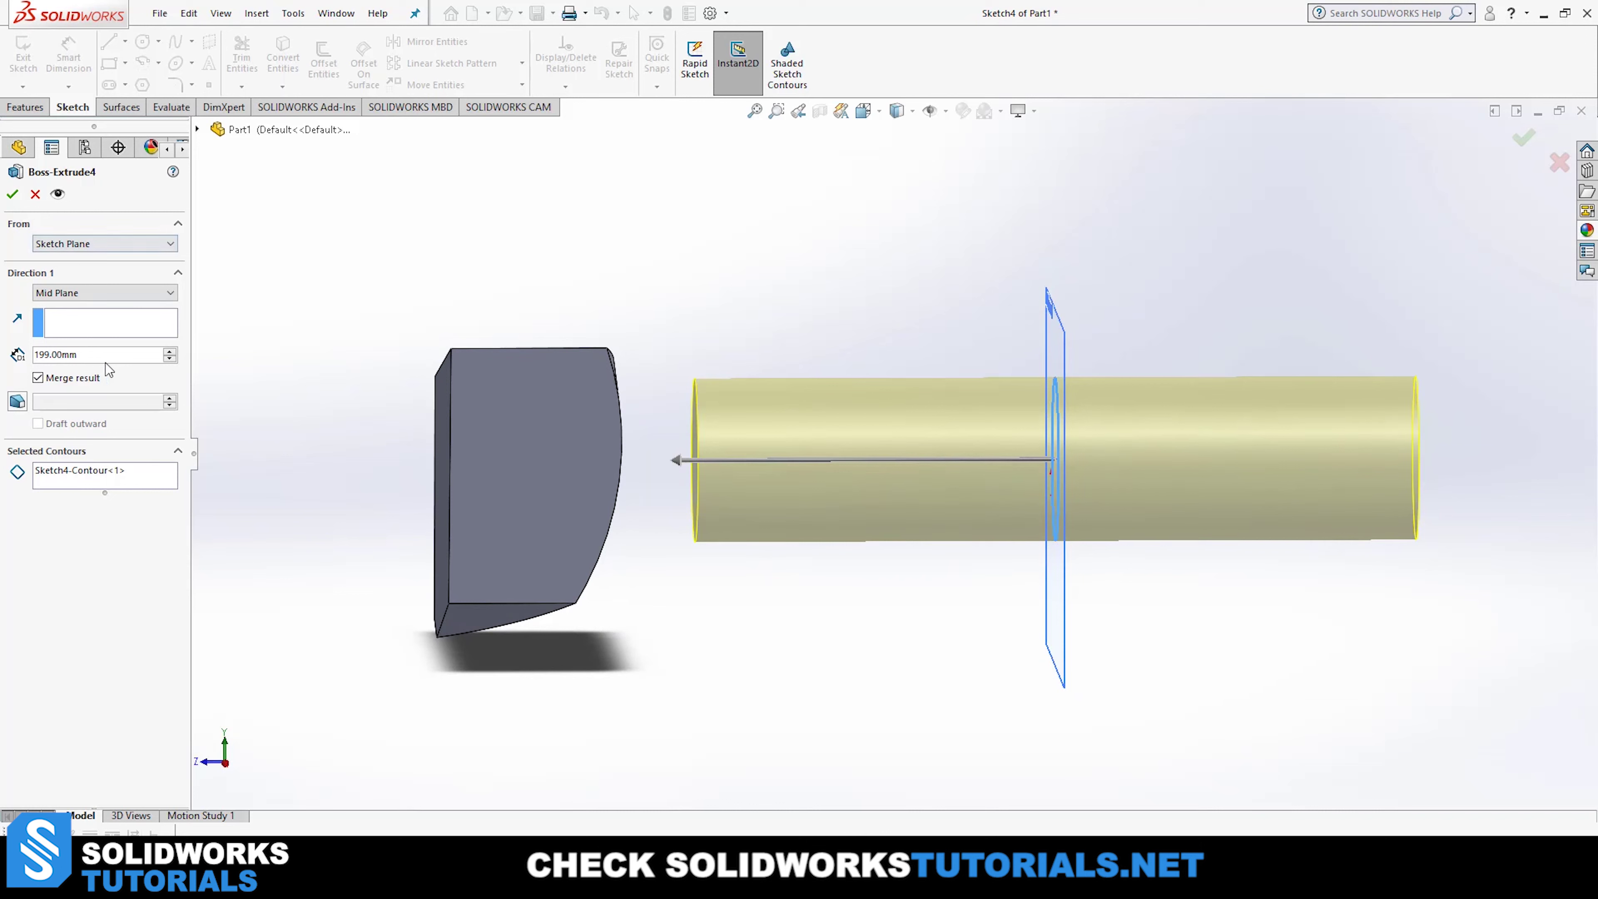
Vary the mid-plane extrusion's depth from 249 mm to 149 mm, settling on 89 mm.
{"action": "left_click", "coordinate": [170, 352]}
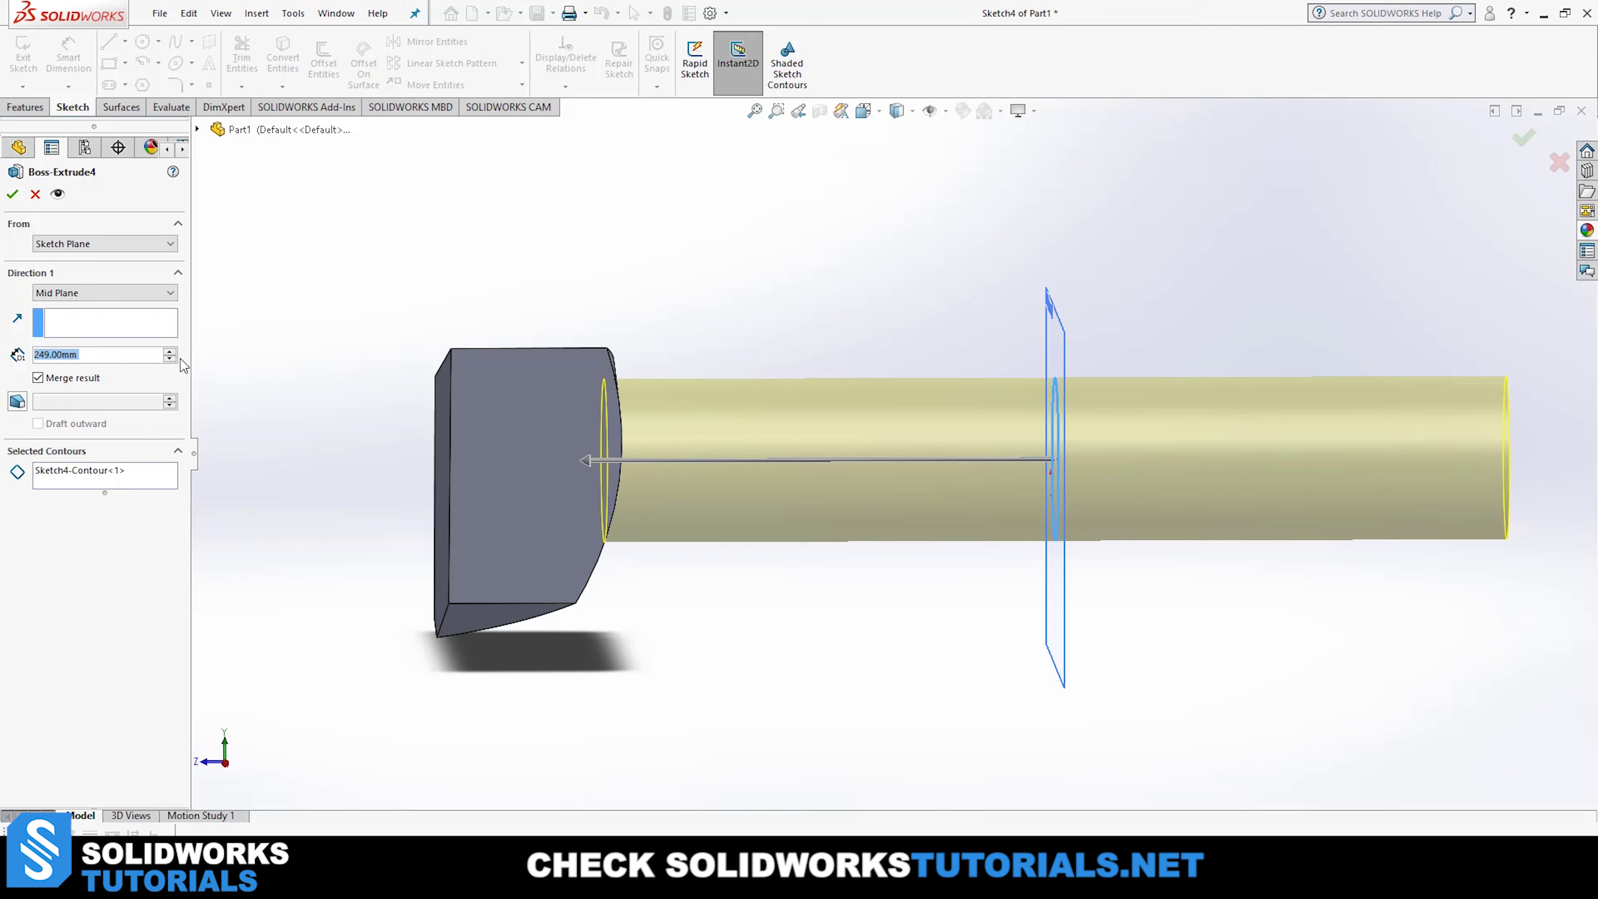
{"action": "left_click", "coordinate": [170, 359]}
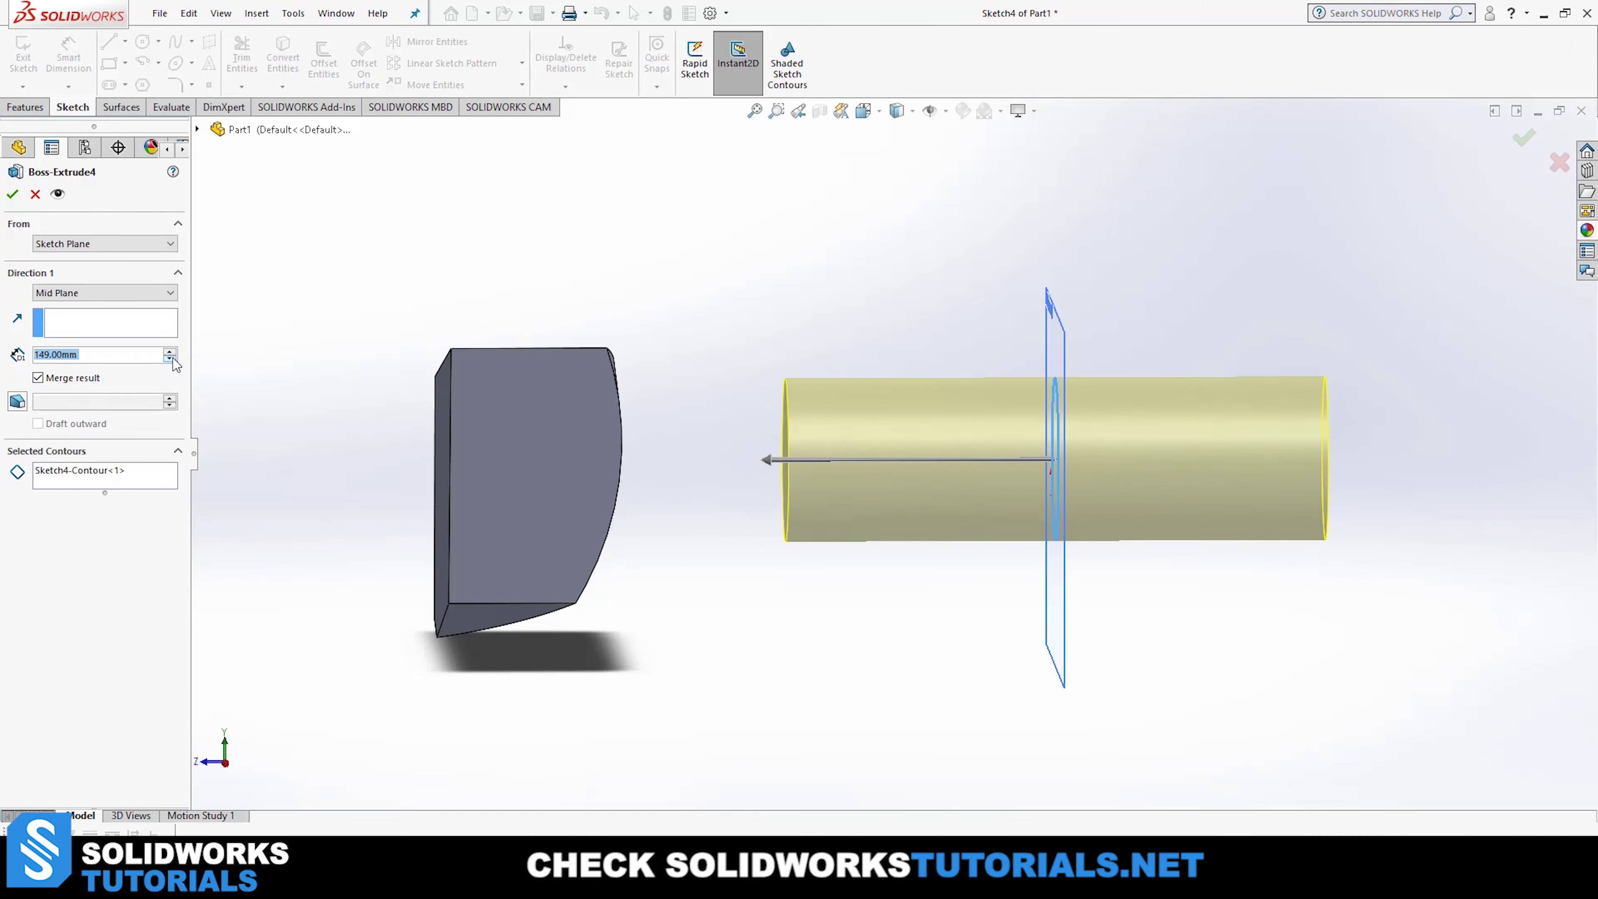
{"action": "left_click", "coordinate": [169, 358]}
{"action": "middle_click_drag", "start_coordinate": [912, 598], "coordinate": [1030, 563]}
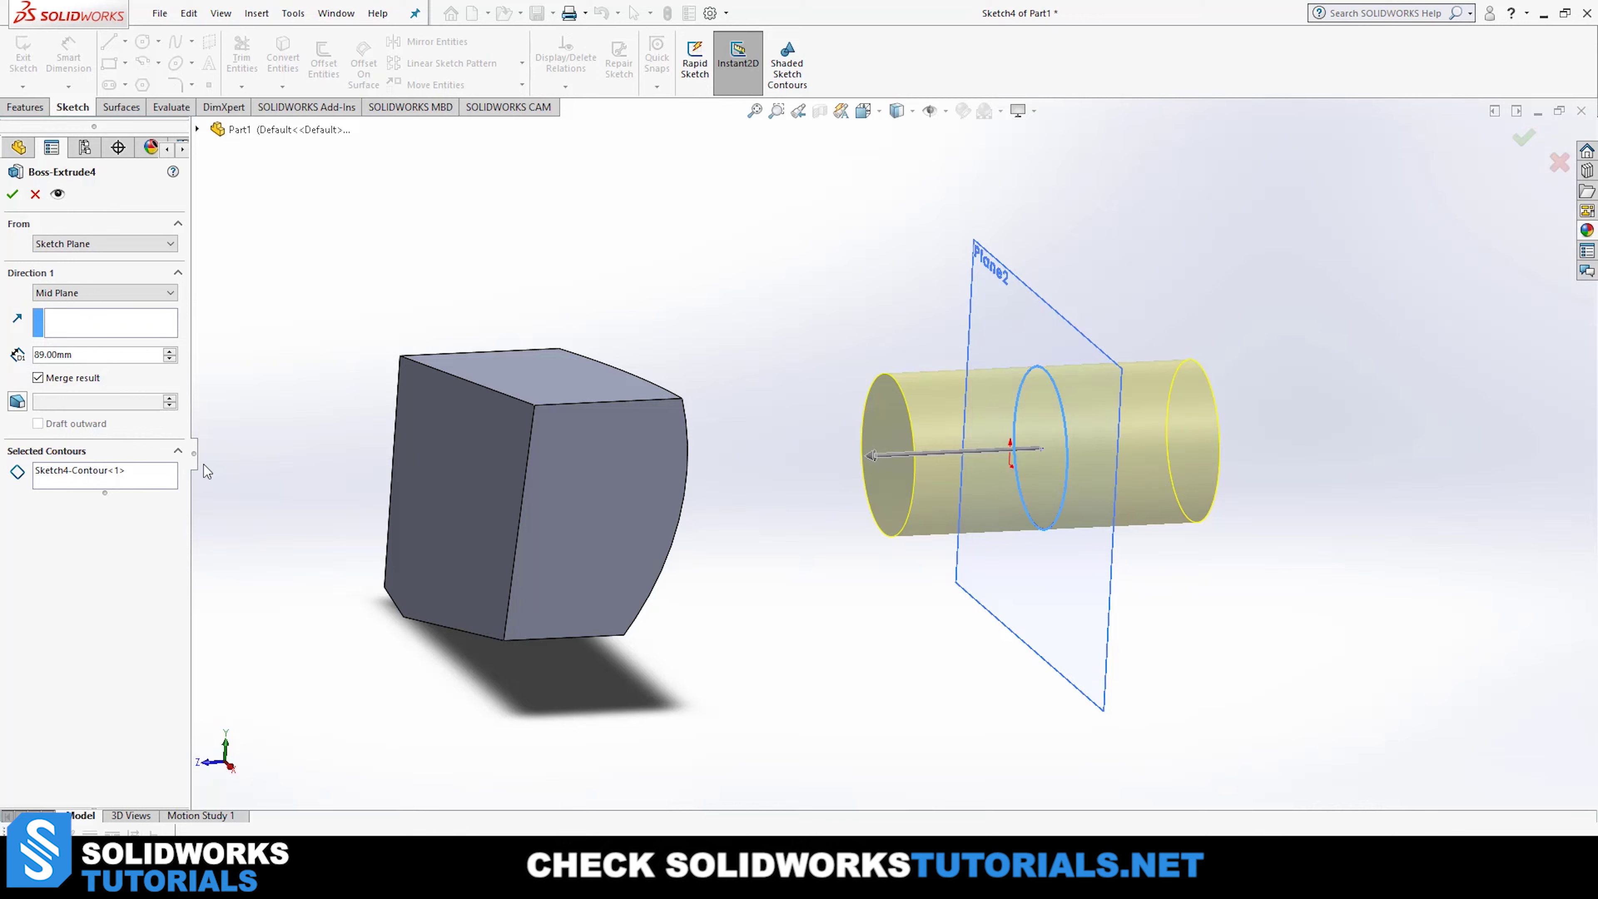
Change the cylinder's Direction 1 end condition to Up To Surface, with the block's curved face as the target.
{"action": "scroll", "coordinate": [958, 584], "scroll_direction": "up", "scroll_amount": 2}
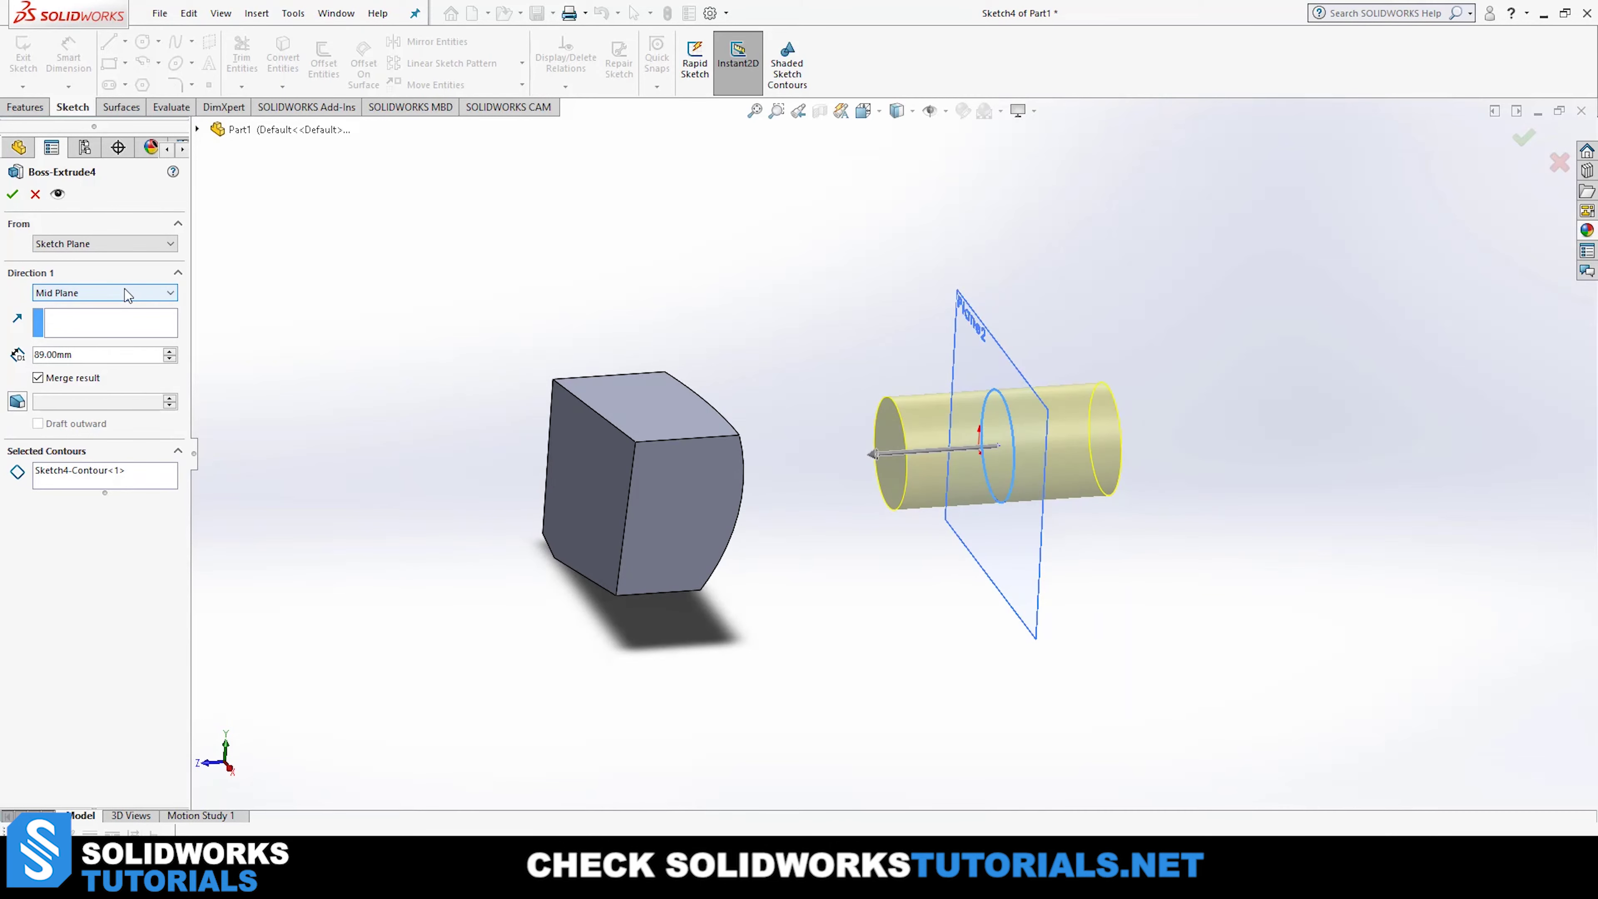
{"action": "left_click", "coordinate": [128, 295]}
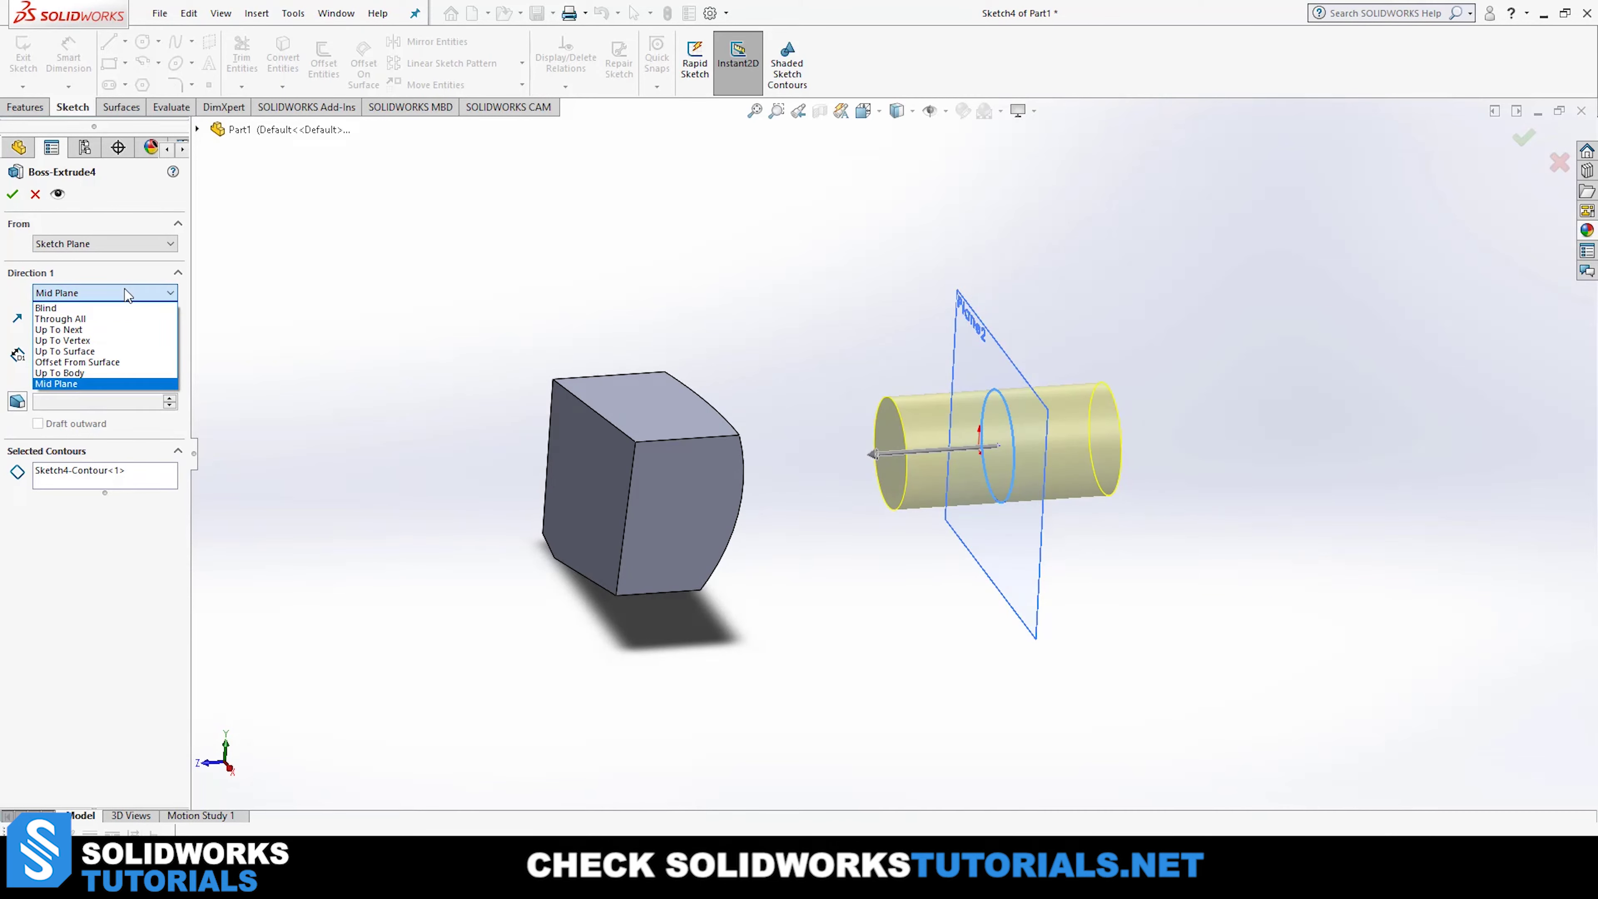
{"action": "left_click", "coordinate": [95, 351]}
{"action": "scroll", "coordinate": [722, 449], "scroll_direction": "down", "scroll_amount": 2}
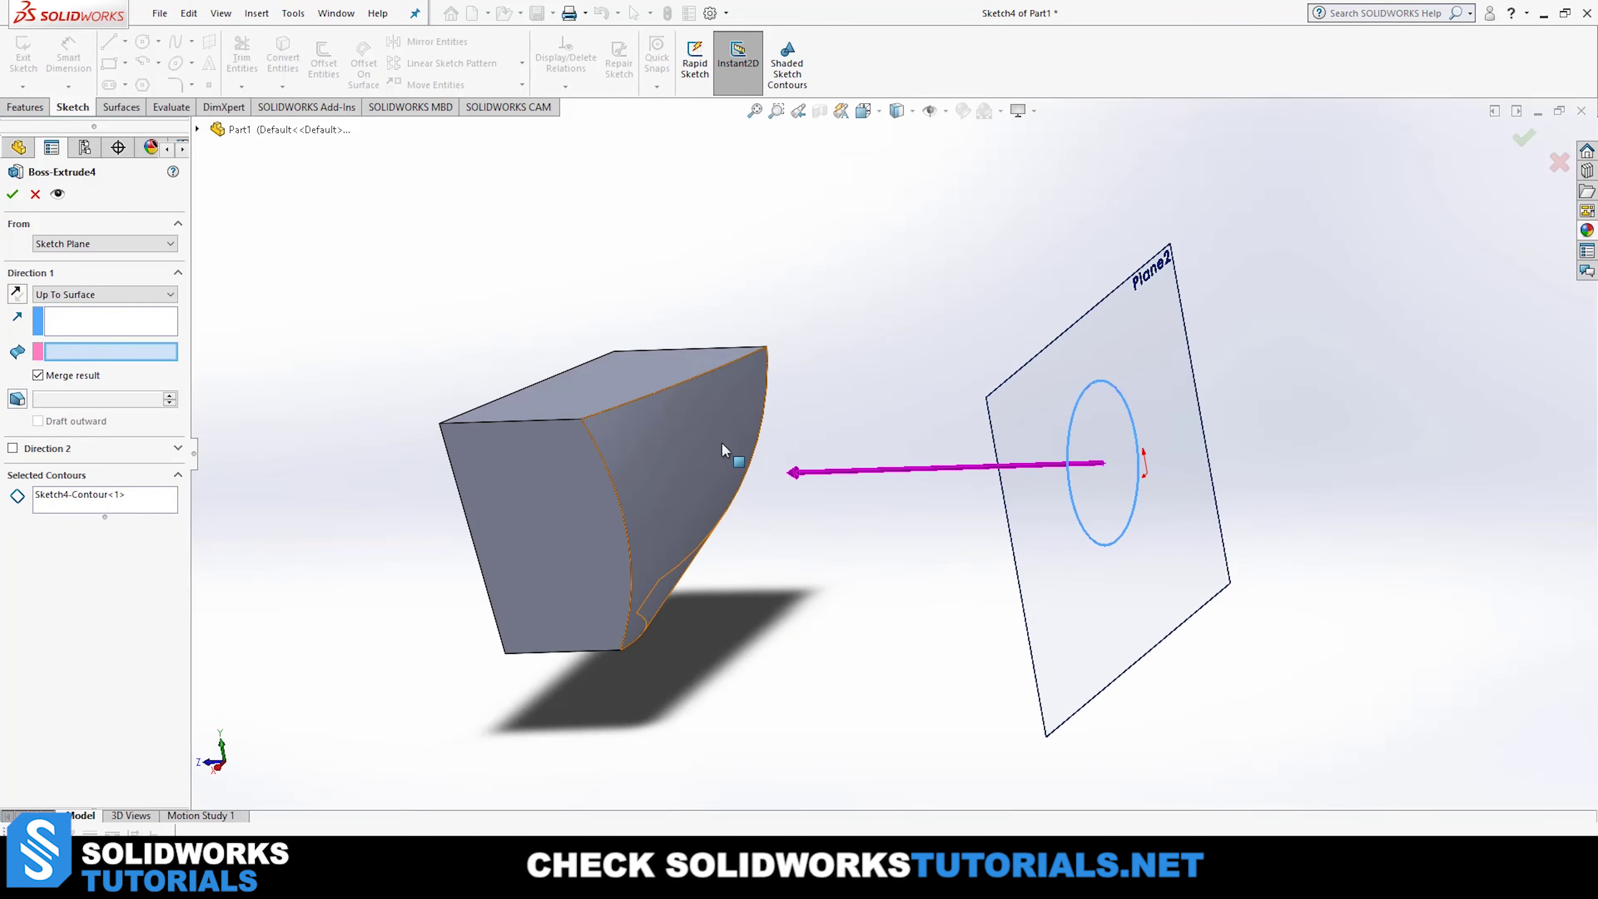
{"action": "left_click", "coordinate": [695, 437]}
{"action": "scroll", "coordinate": [860, 457], "scroll_direction": "up", "scroll_amount": 3}
{"action": "scroll", "coordinate": [944, 452], "scroll_direction": "down", "scroll_amount": 2}
{"action": "middle_click_drag", "start_coordinate": [931, 450], "coordinate": [1006, 462]}
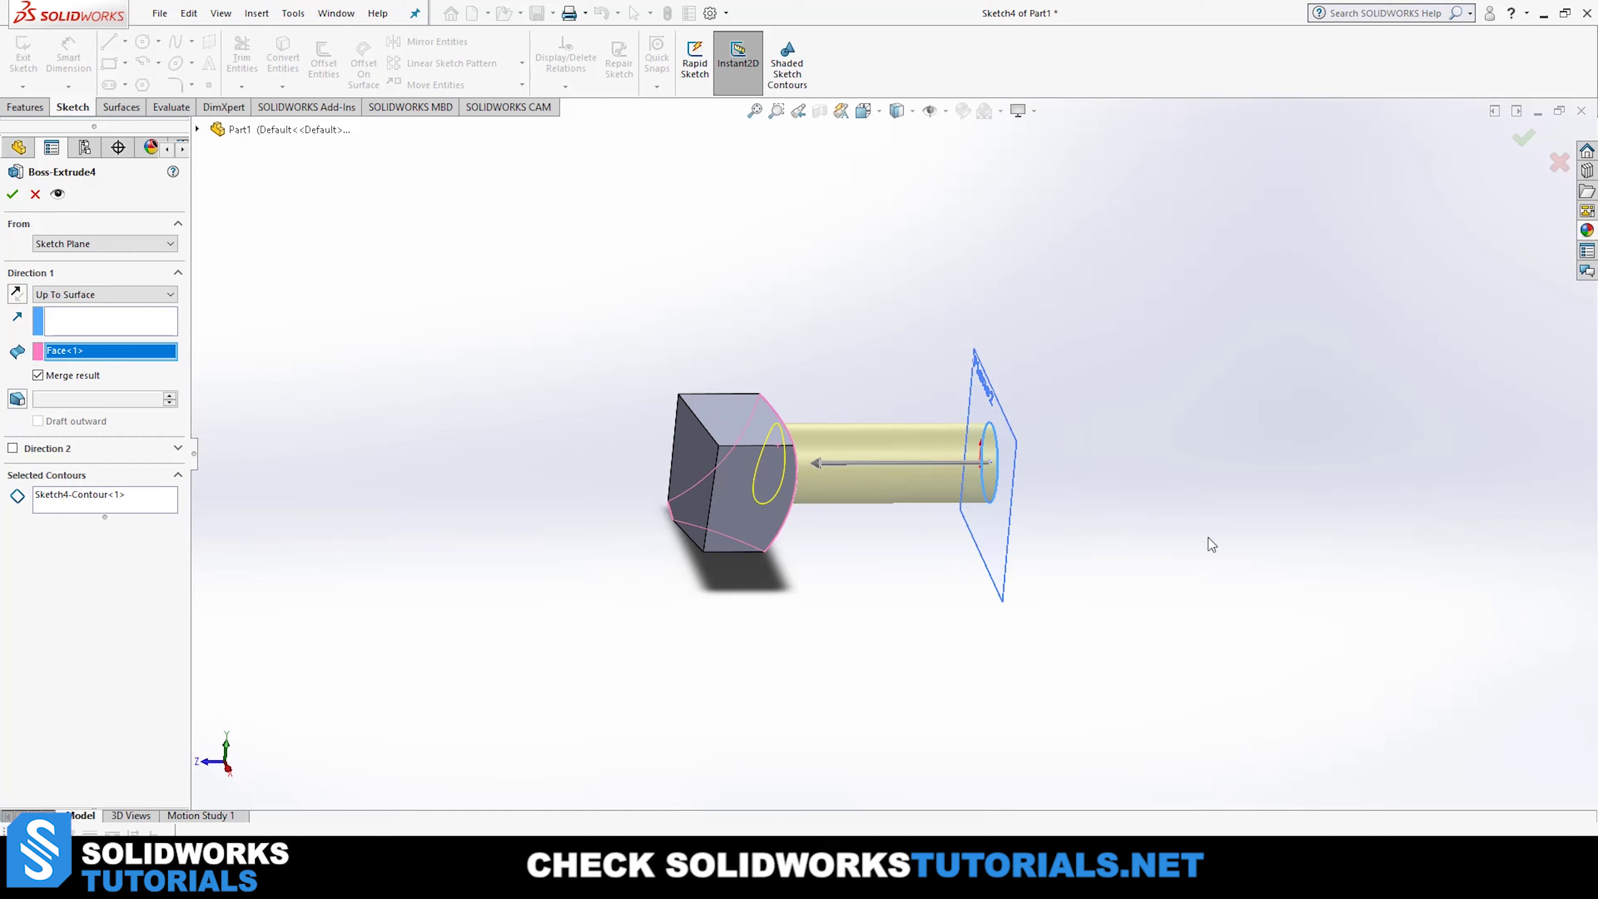
{"action": "scroll", "coordinate": [1040, 403], "scroll_direction": "down", "scroll_amount": 2}
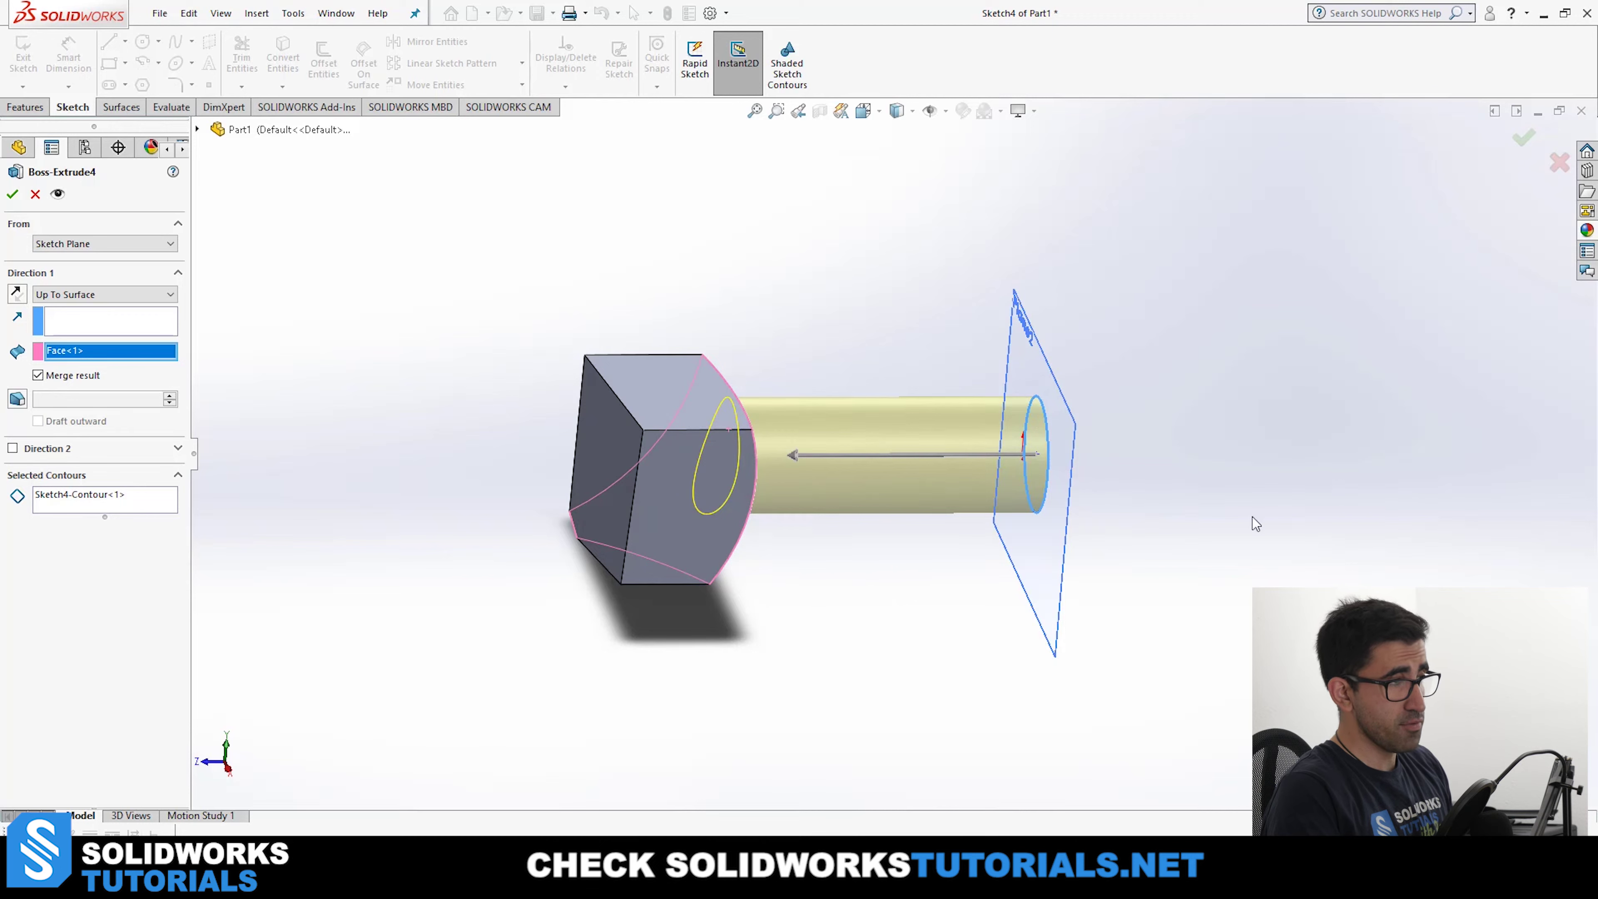
{"action": "scroll", "coordinate": [1120, 529], "scroll_direction": "up", "scroll_amount": 2}
{"action": "scroll", "coordinate": [1128, 441], "scroll_direction": "down", "scroll_amount": 3}
{"action": "mouse_move", "coordinate": [949, 554]}
{"action": "middle_mouse_down"}
{"action": "mouse_move", "coordinate": [917, 540]}
{"action": "mouse_move", "coordinate": [940, 543]}
{"action": "middle_mouse_up"}
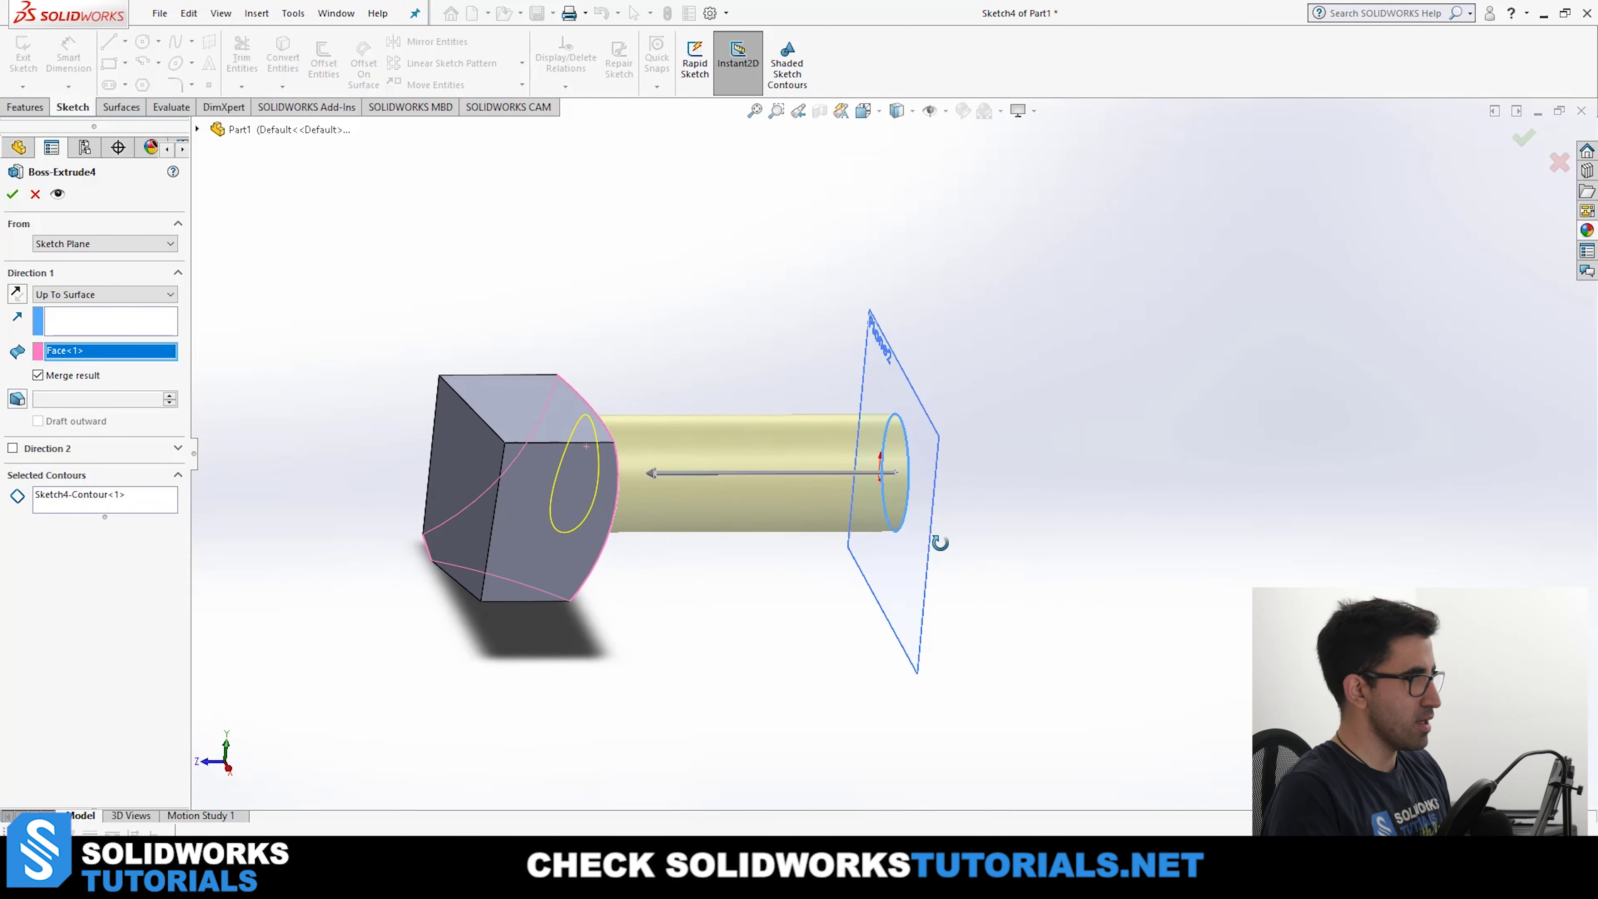
Enable Direction 2 for the cylinder with a Blind end condition and a depth of 155 mm.
{"action": "left_click", "coordinate": [12, 449]}
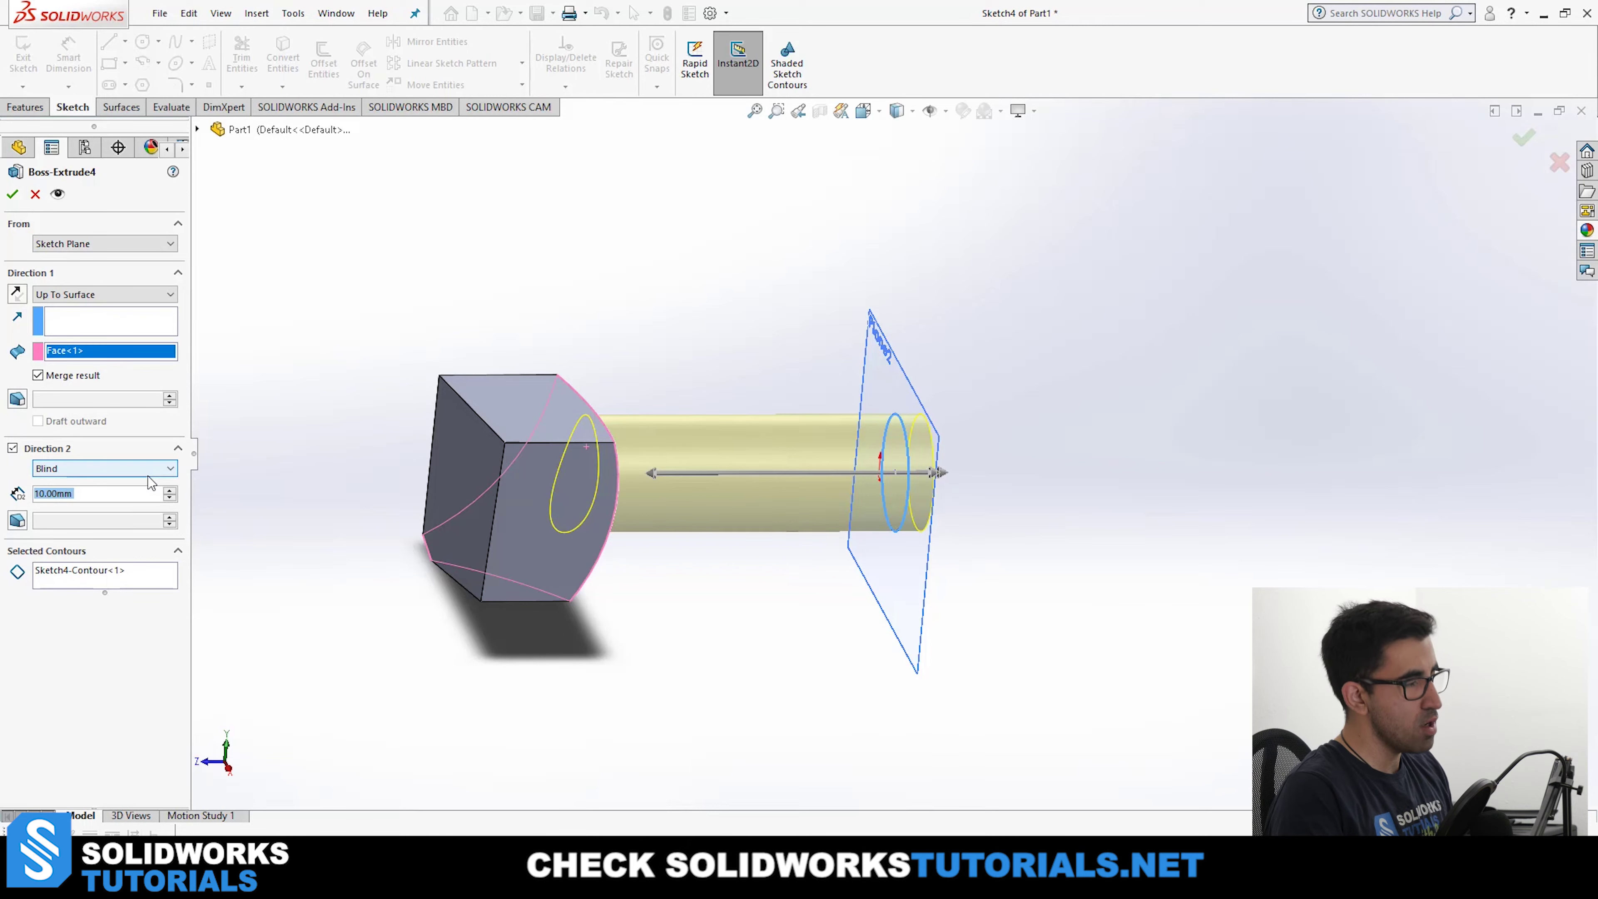
{"action": "left_click", "coordinate": [112, 470]}
{"action": "left_click", "coordinate": [113, 484]}
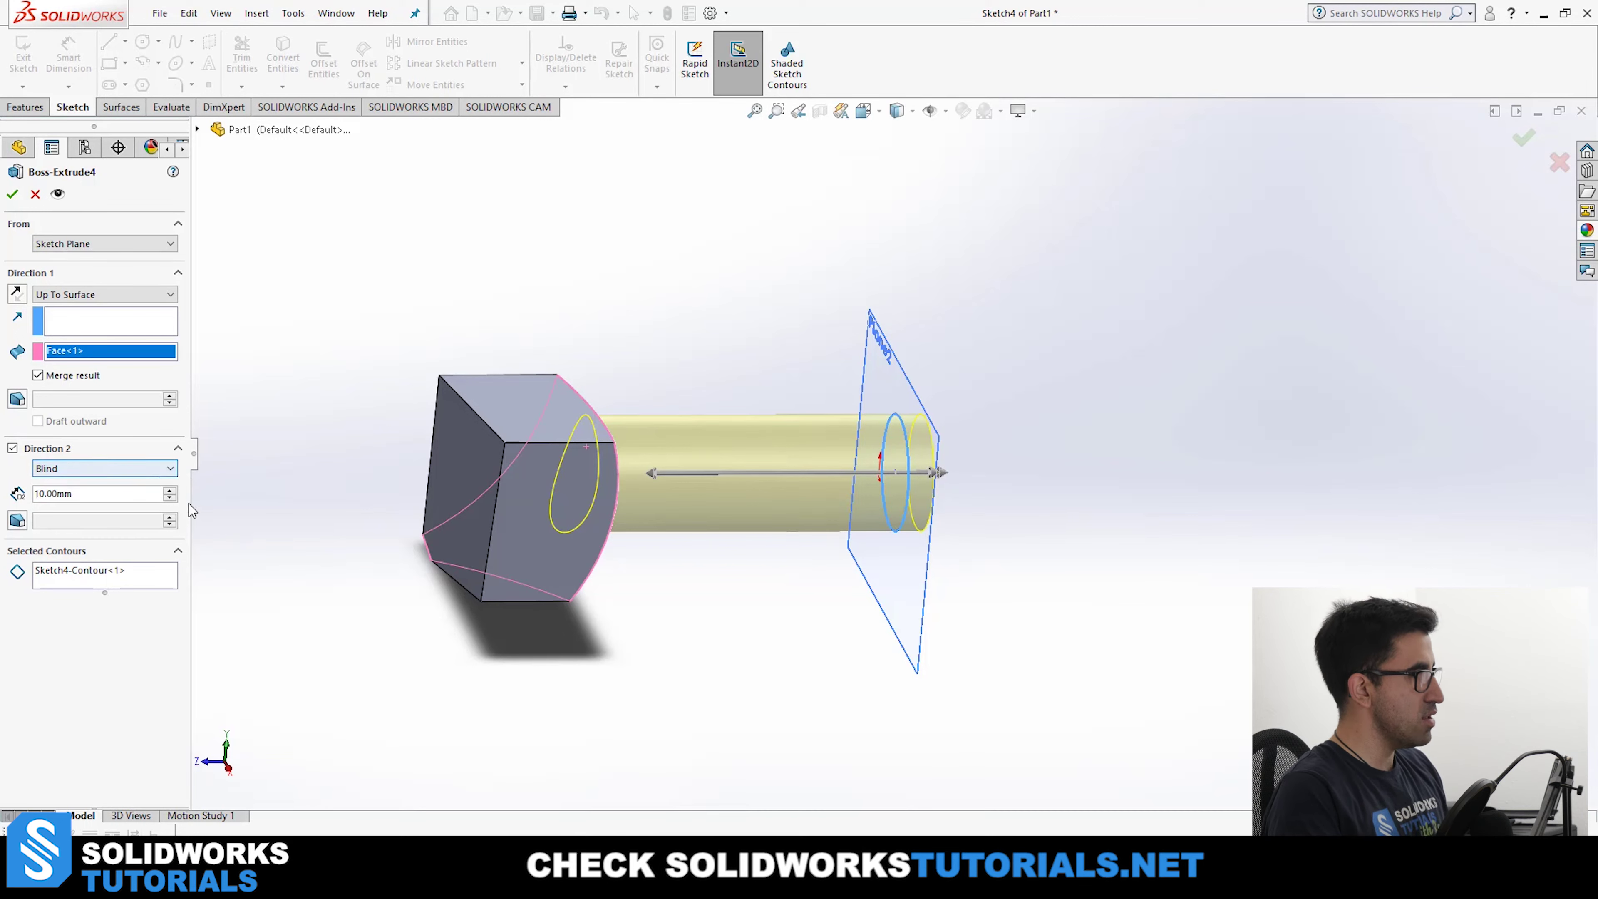
{"action": "left_click", "coordinate": [169, 490]}
{"action": "left_click", "coordinate": [170, 490]}
{"action": "left_click_drag", "start_coordinate": [991, 472], "coordinate": [1161, 581]}
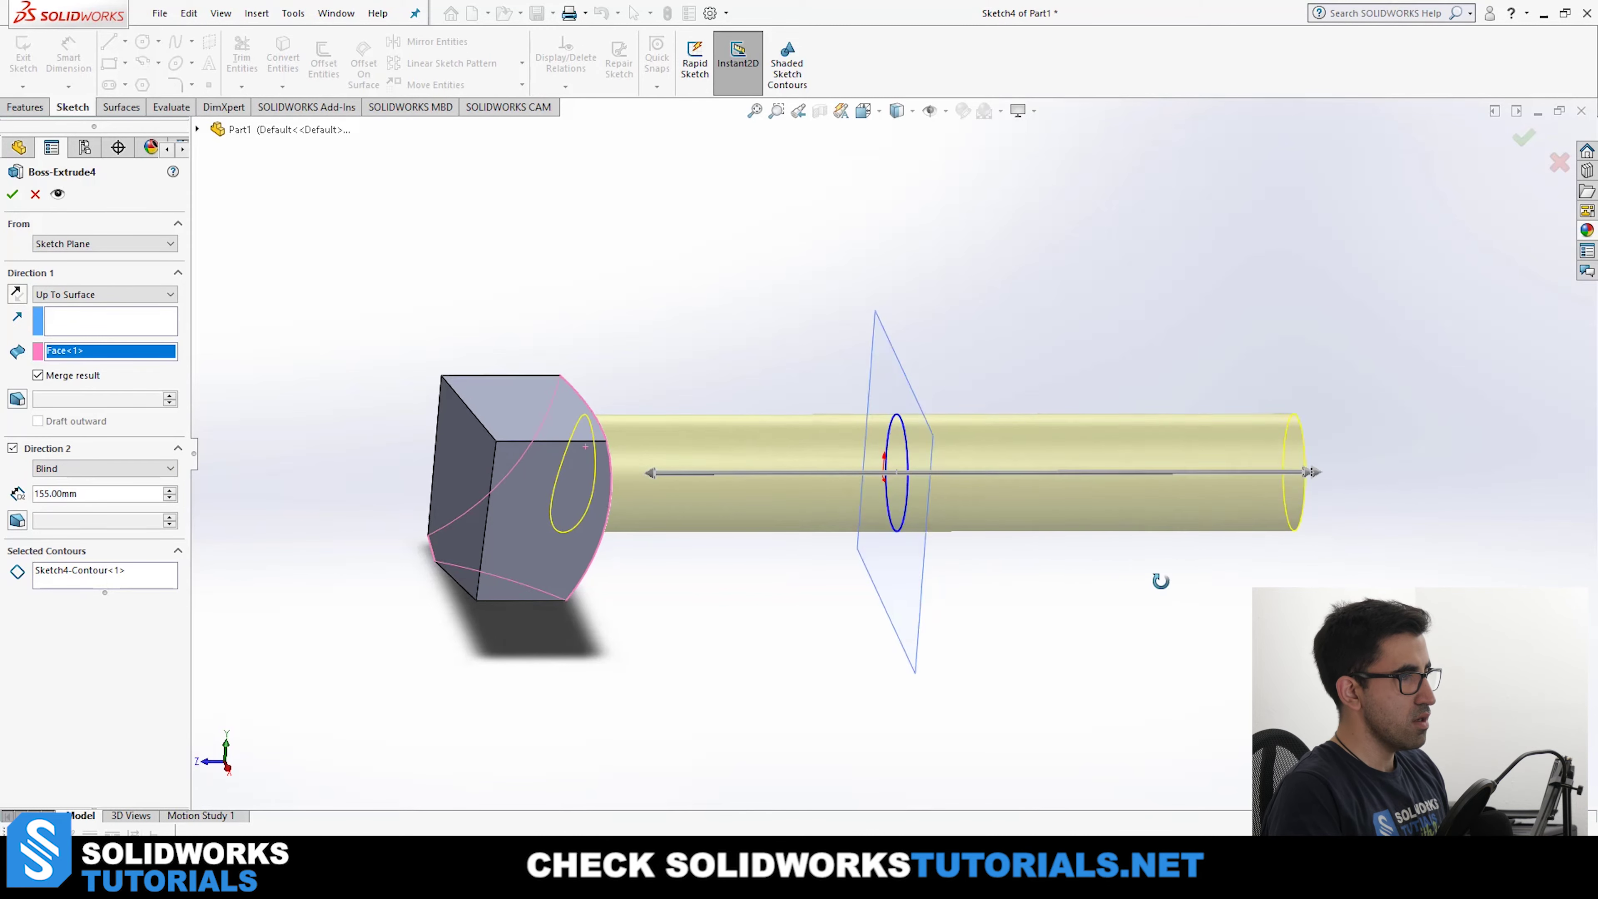
{"action": "middle_click_drag", "start_coordinate": [1161, 581], "coordinate": [1148, 528]}
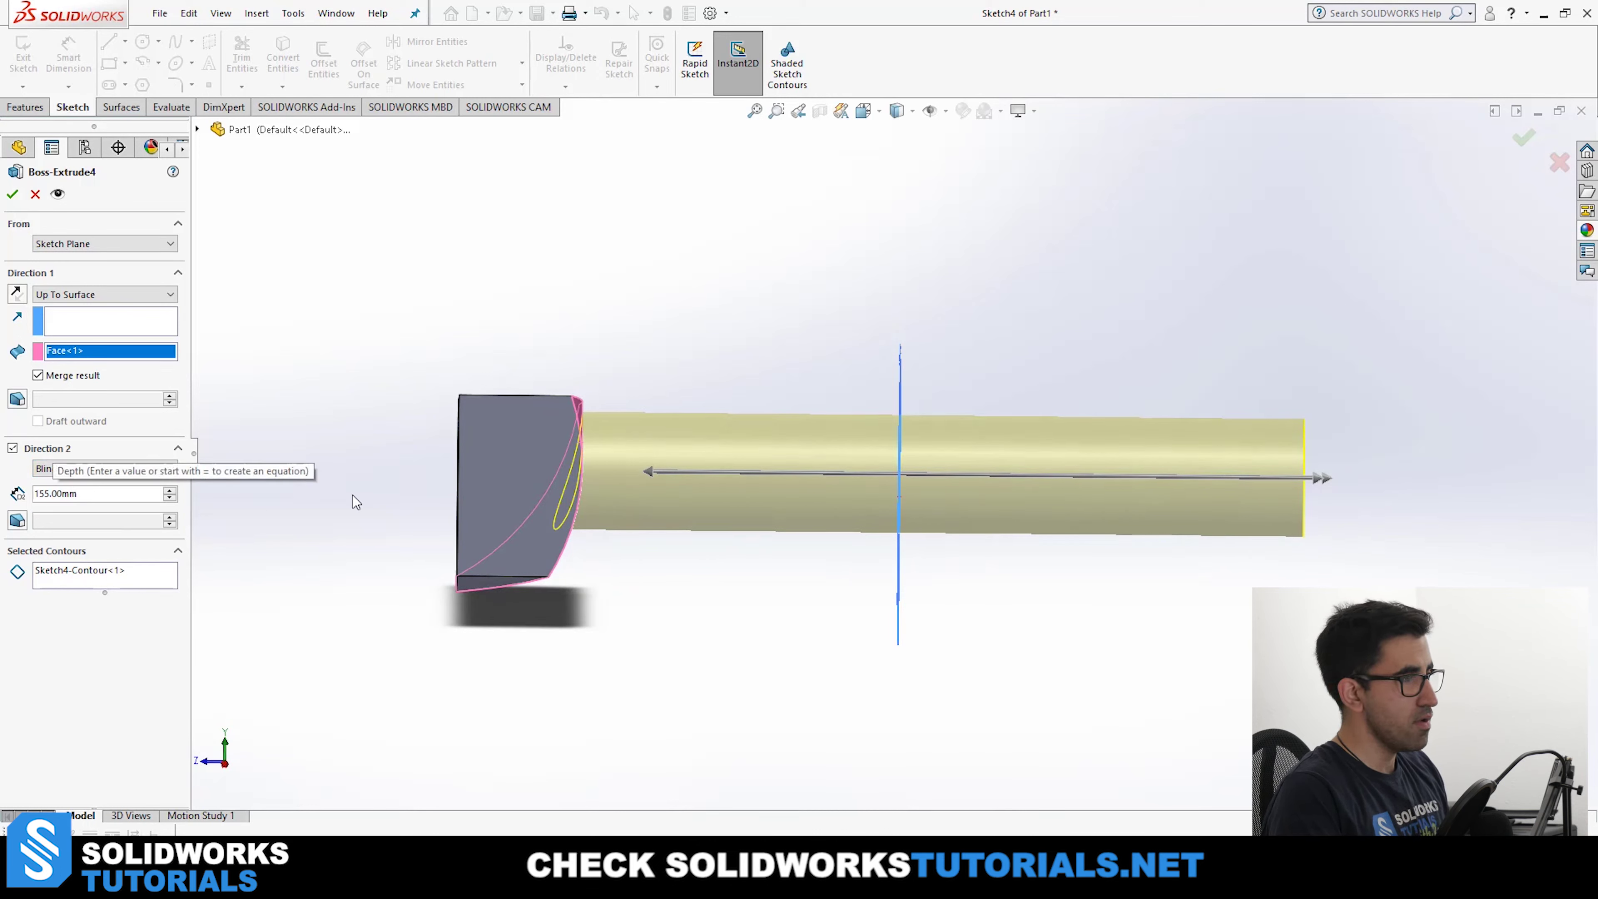
{"action": "scroll", "coordinate": [627, 478], "scroll_direction": "down", "scroll_amount": 2}
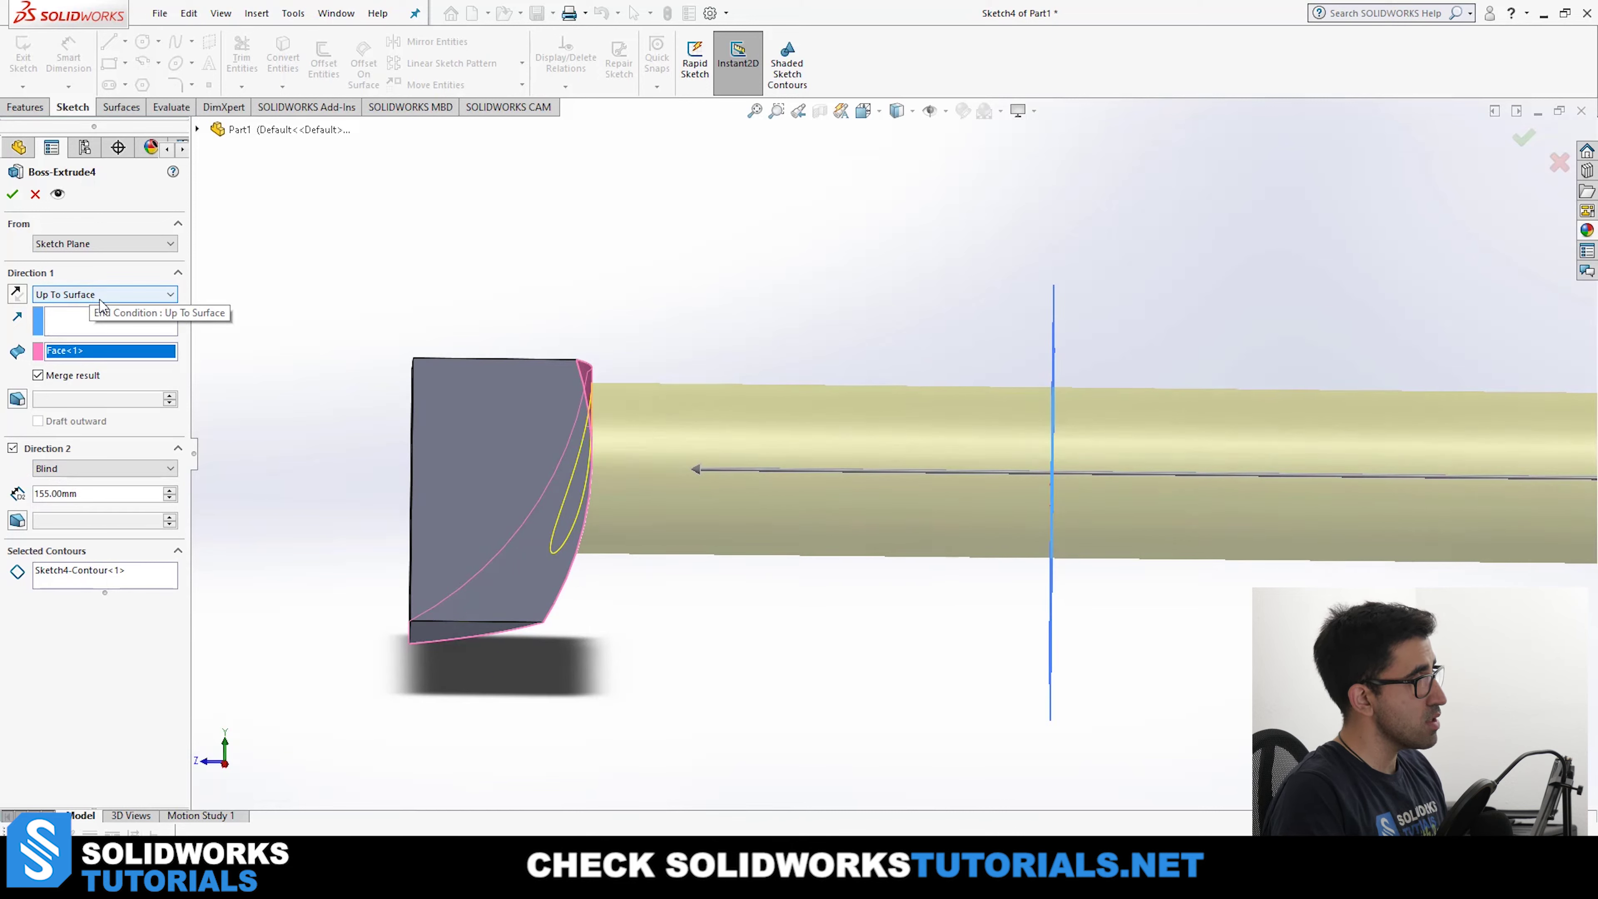
{"action": "middle_click_drag", "start_coordinate": [696, 429], "coordinate": [730, 509]}
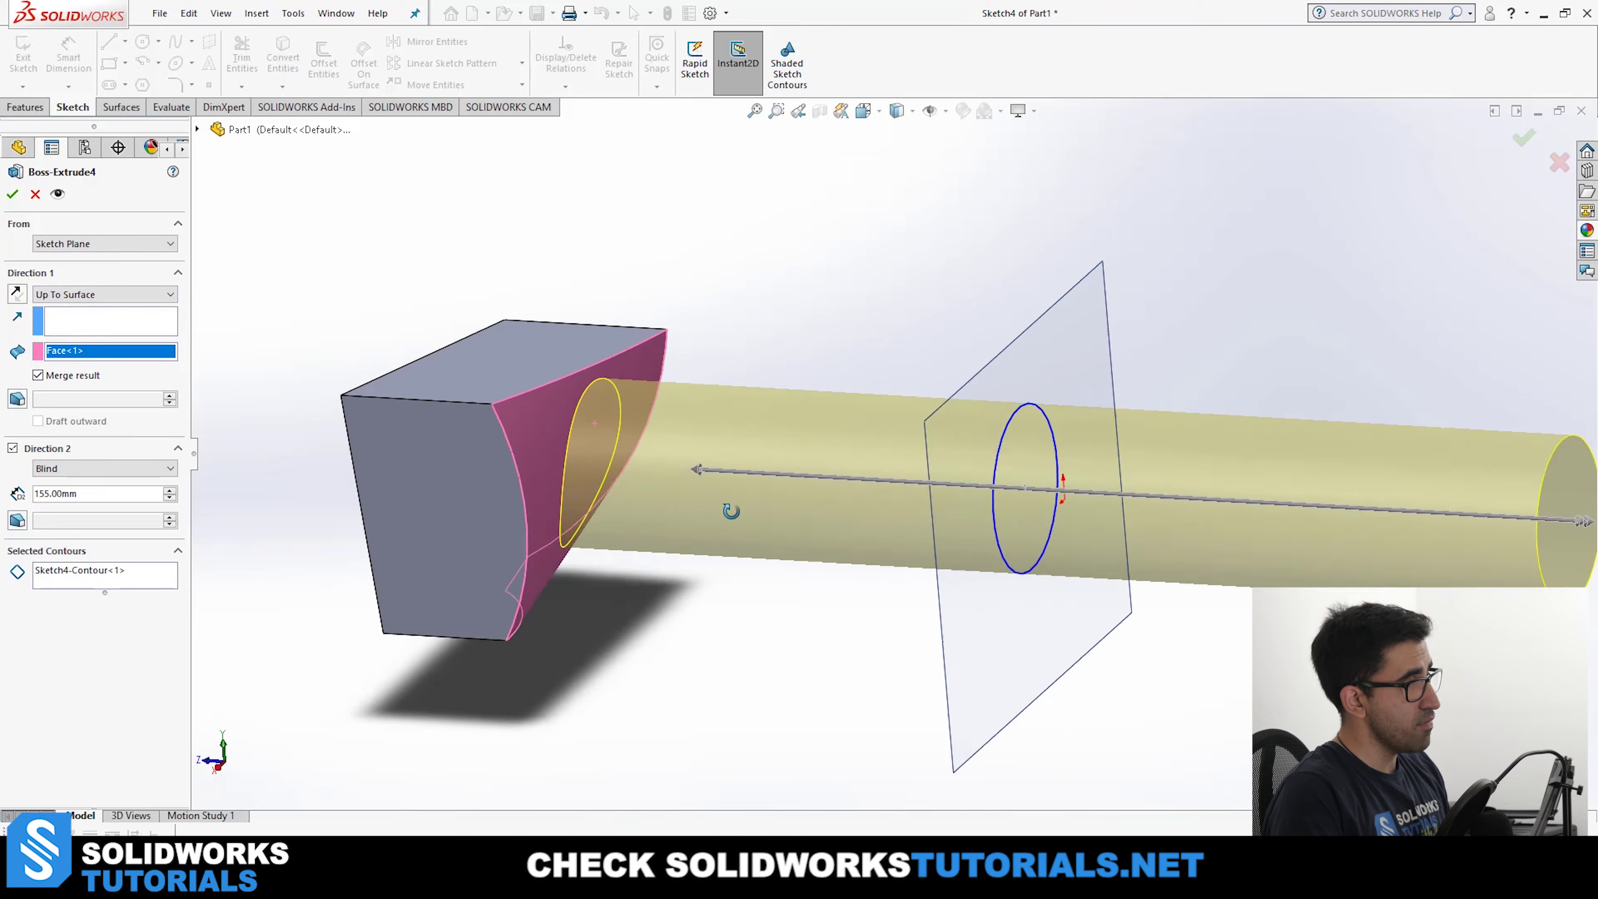
{"action": "scroll", "coordinate": [731, 511], "scroll_direction": "up", "scroll_amount": 5}
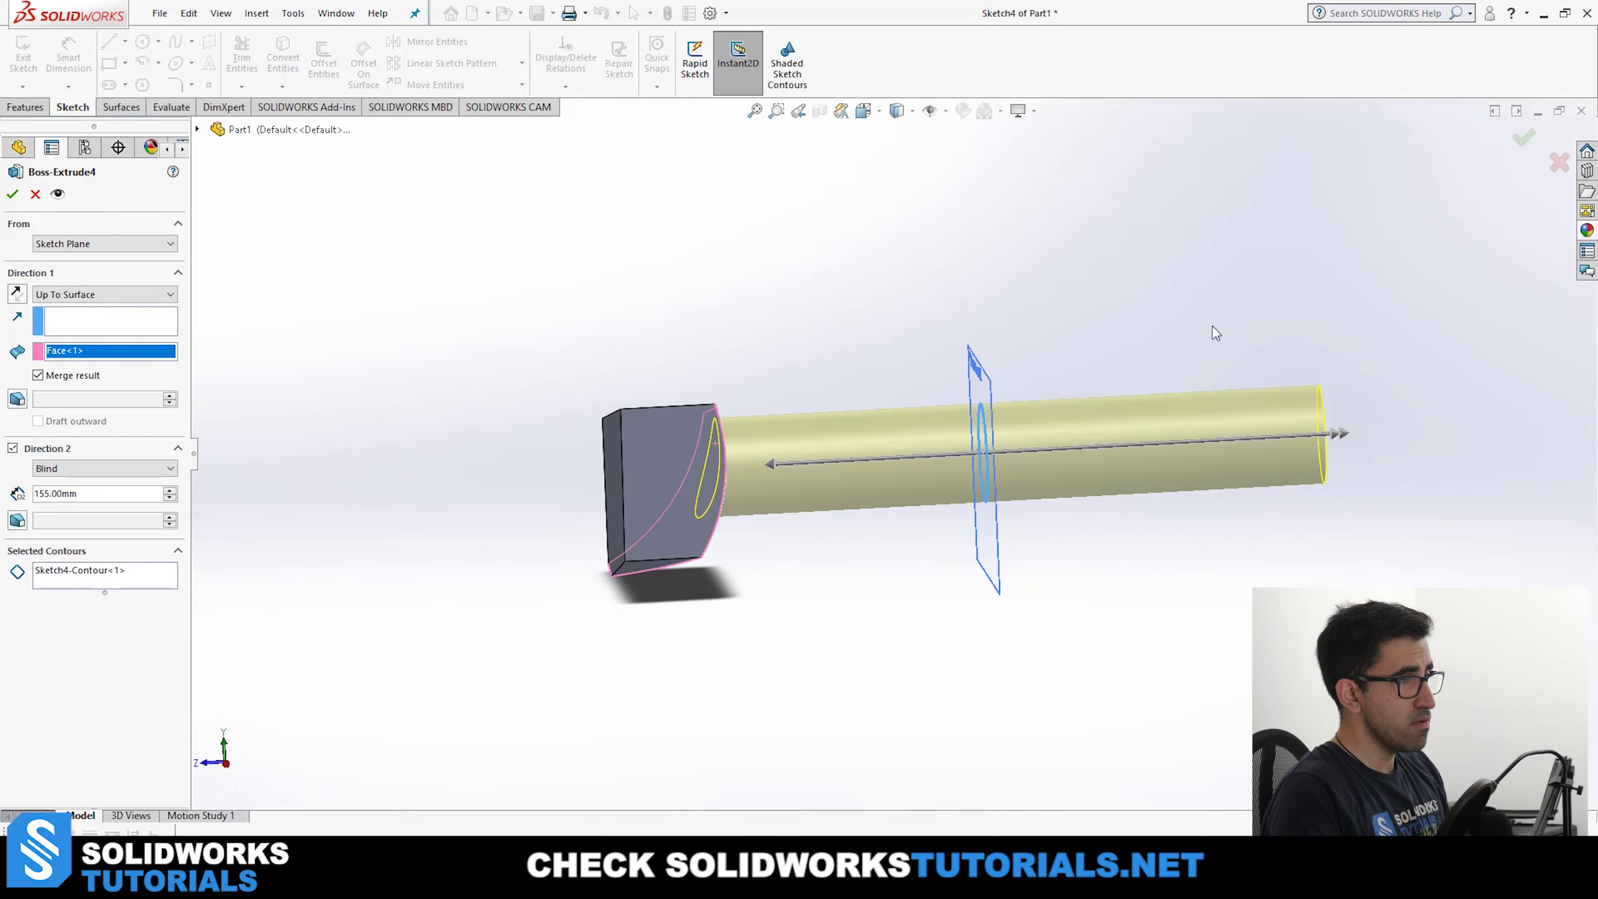
{"action": "scroll", "coordinate": [1163, 436], "scroll_direction": "down", "scroll_amount": 2}
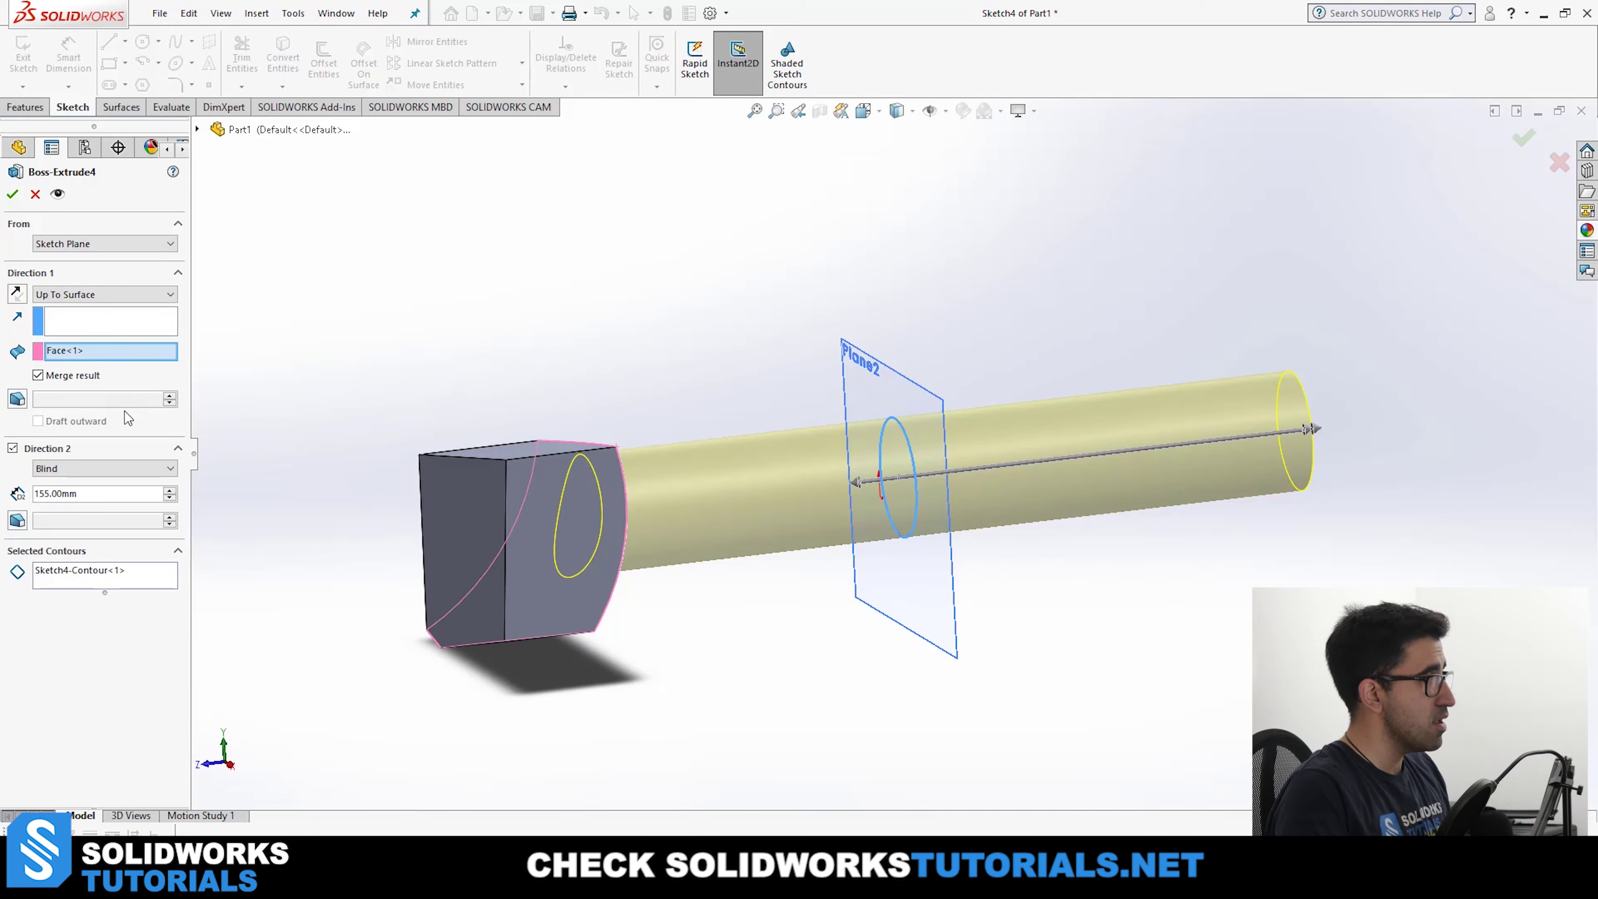
Turn on draft for Direction 1, set the angle to 7 degrees and make it draft outward.
{"action": "left_click", "coordinate": [16, 401]}
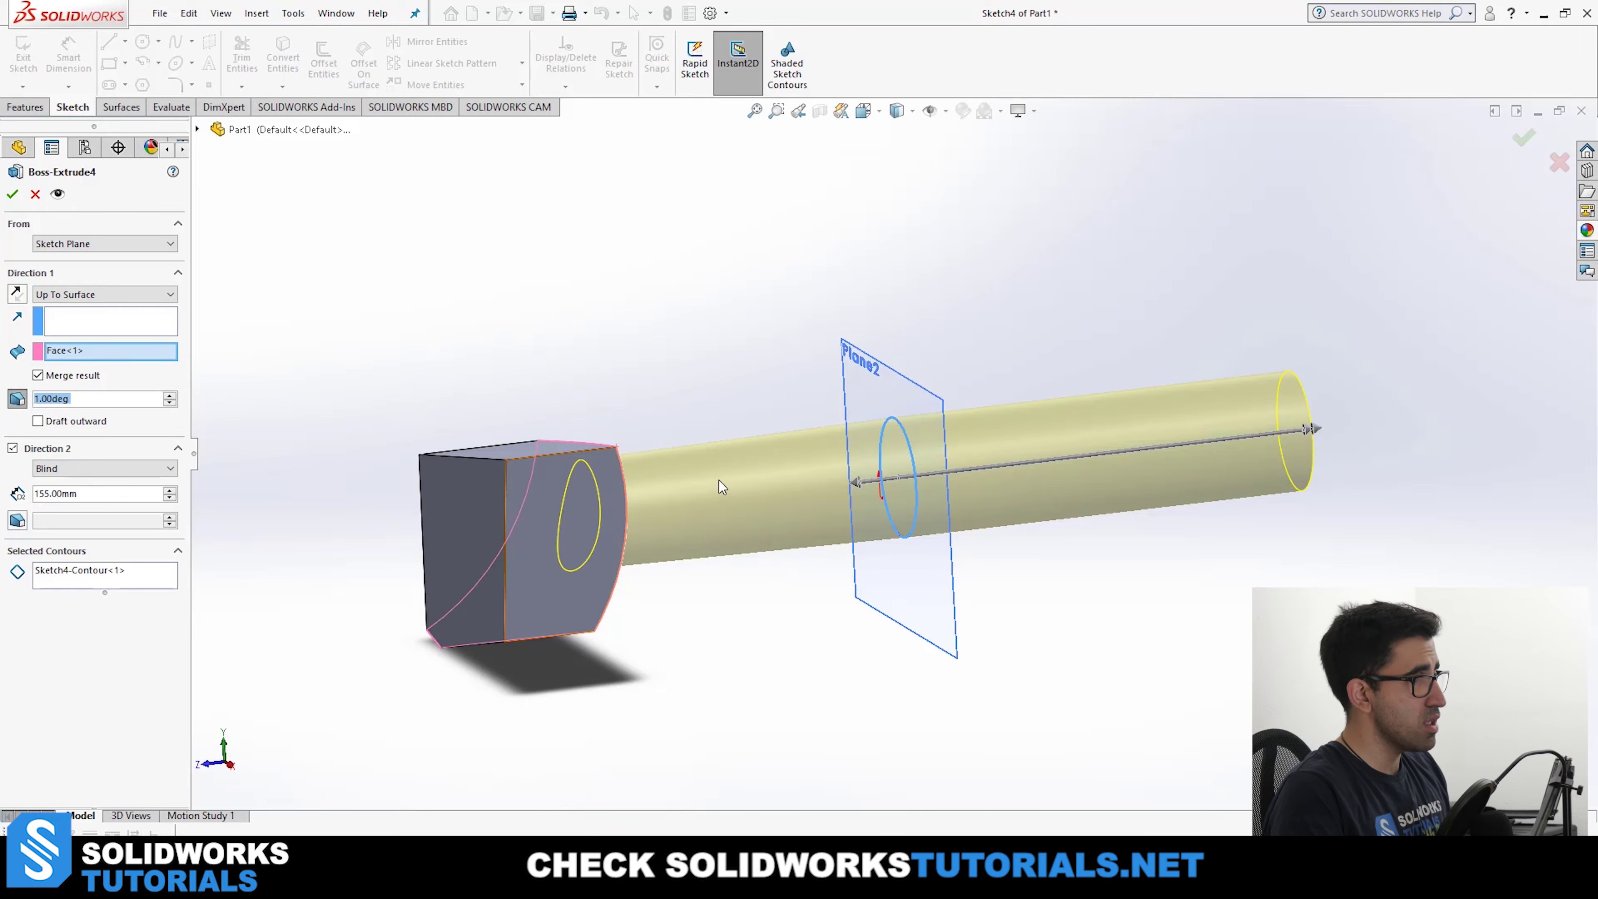
{"action": "scroll", "coordinate": [719, 480], "scroll_direction": "down", "scroll_amount": 5}
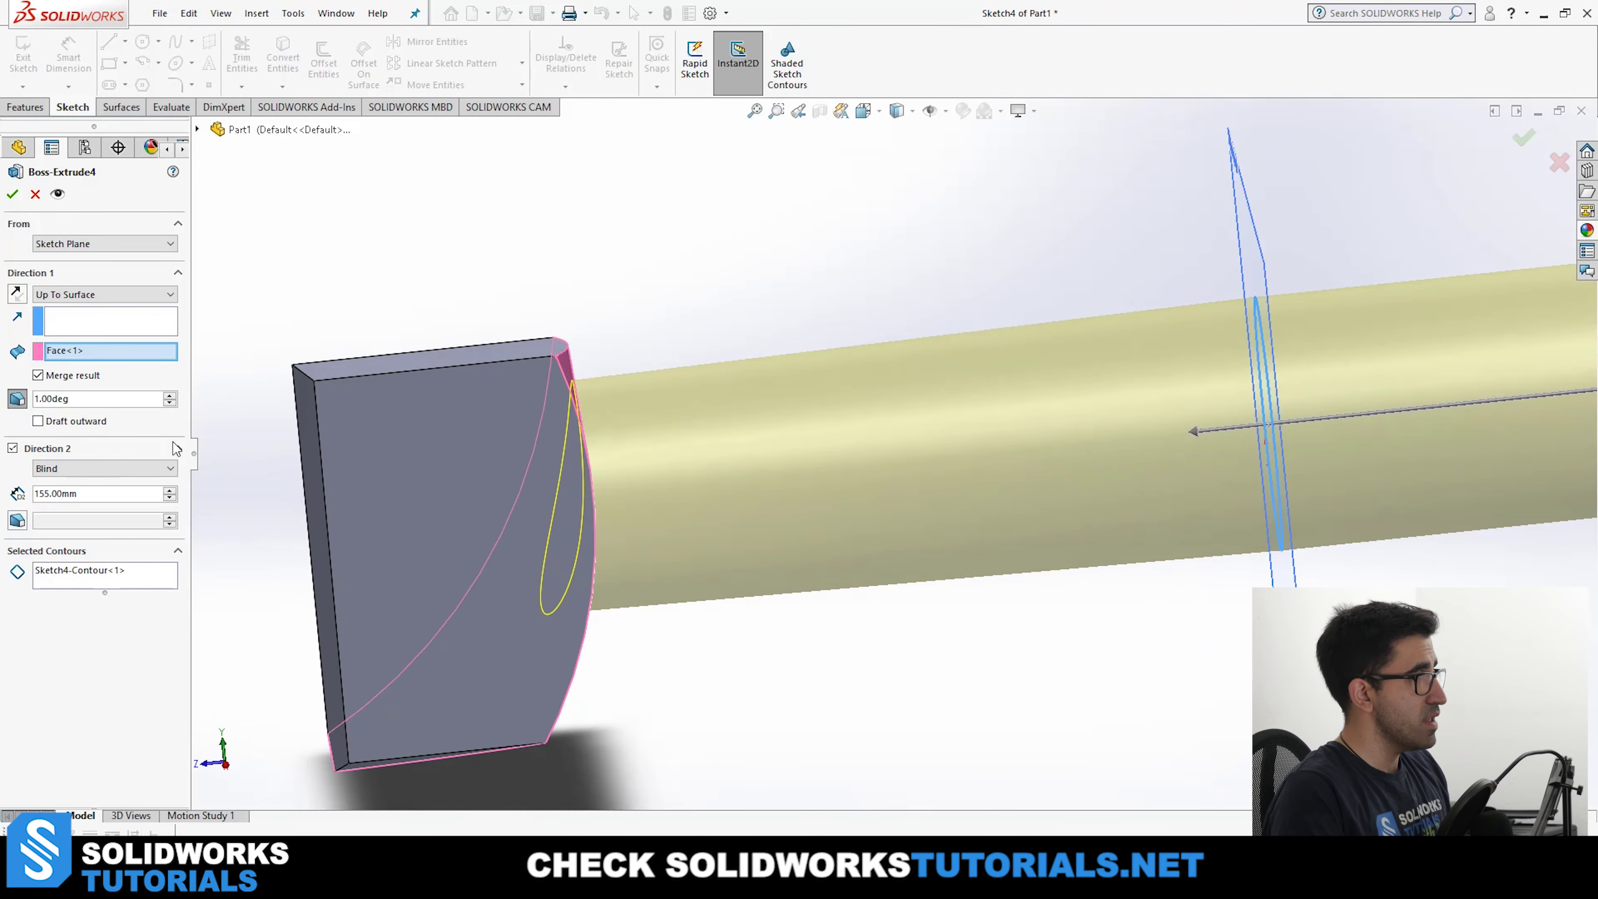
{"action": "left_click", "coordinate": [170, 395]}
{"action": "left_click", "coordinate": [170, 395]}
{"action": "left_click", "coordinate": [170, 396]}
{"action": "left_click", "coordinate": [169, 396]}
{"action": "left_click", "coordinate": [170, 396]}
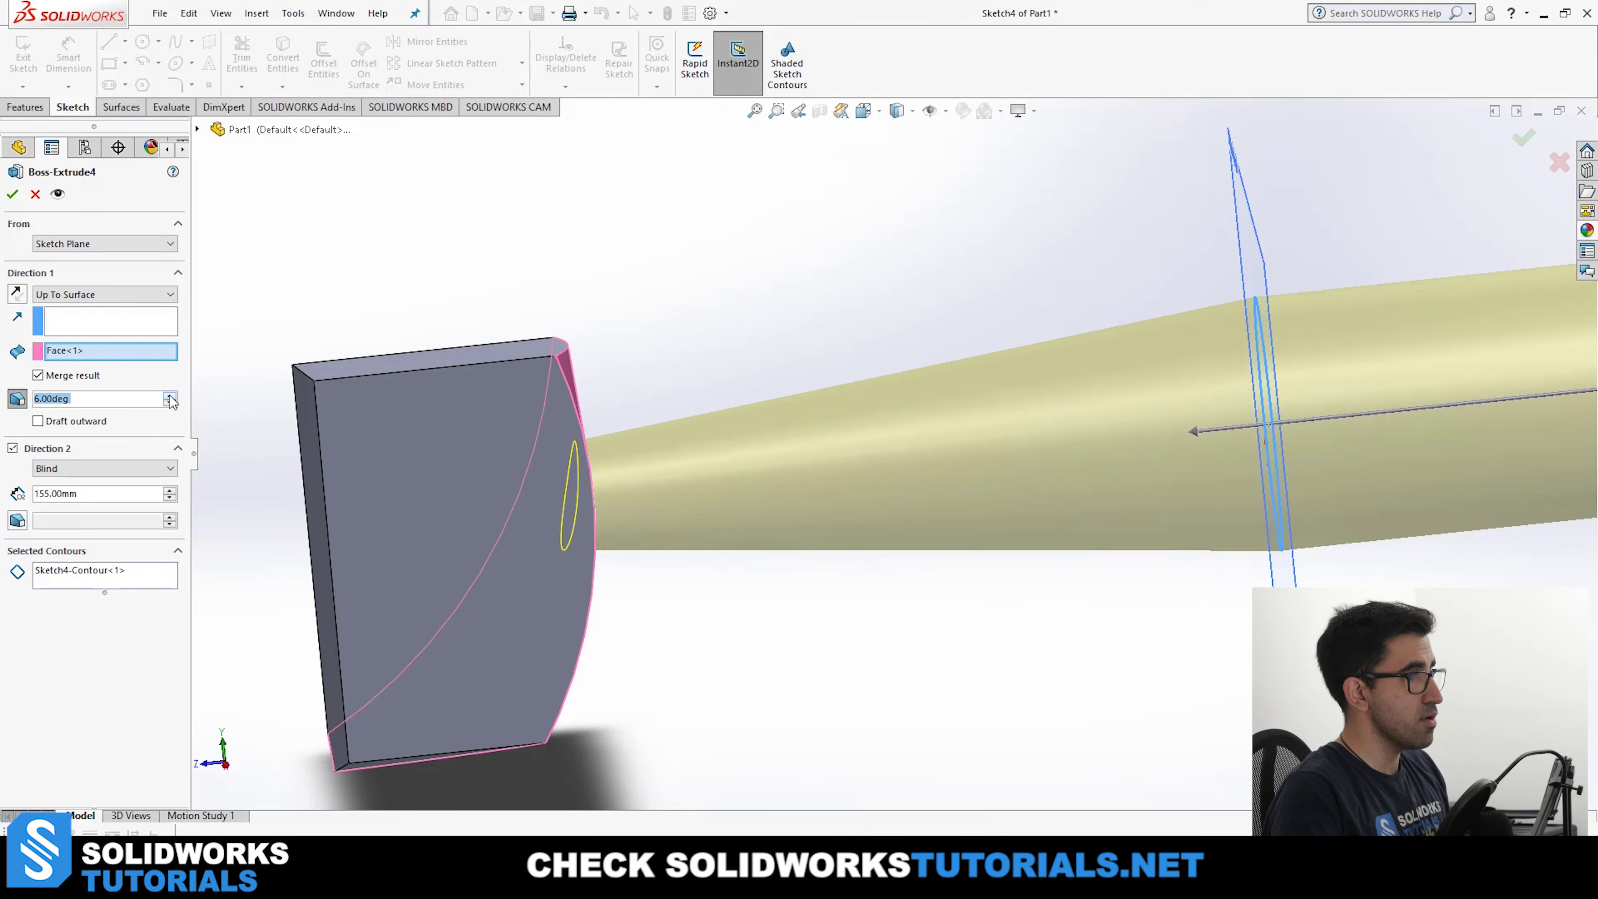
{"action": "left_click", "coordinate": [170, 396]}
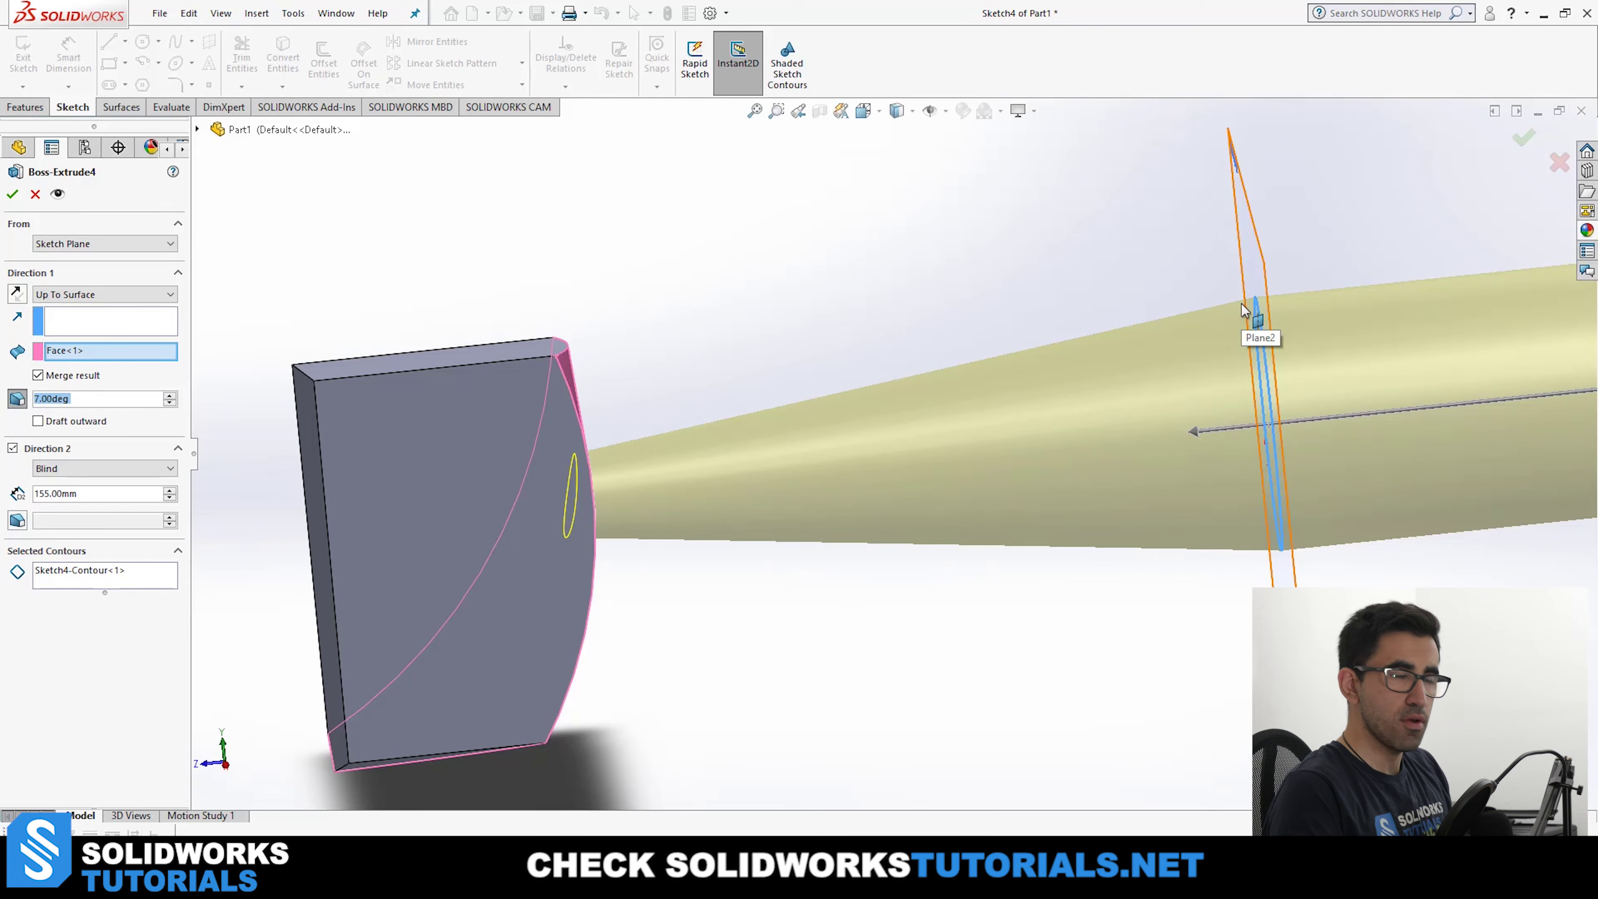
{"action": "scroll", "coordinate": [774, 449], "scroll_direction": "up", "scroll_amount": 2}
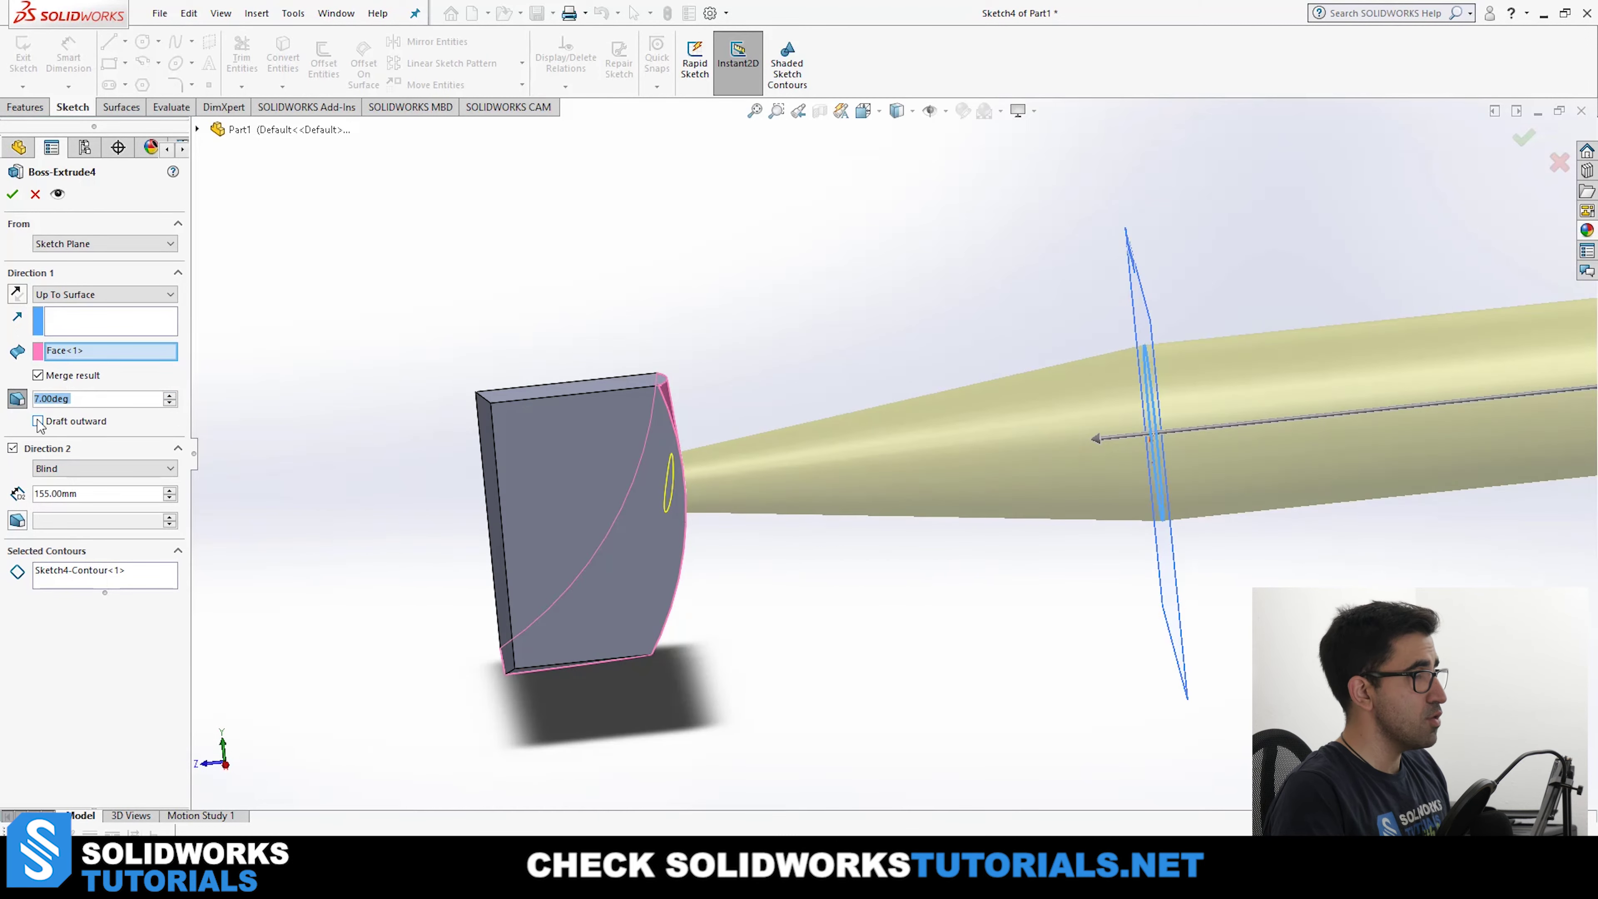
{"action": "left_click", "coordinate": [38, 421]}
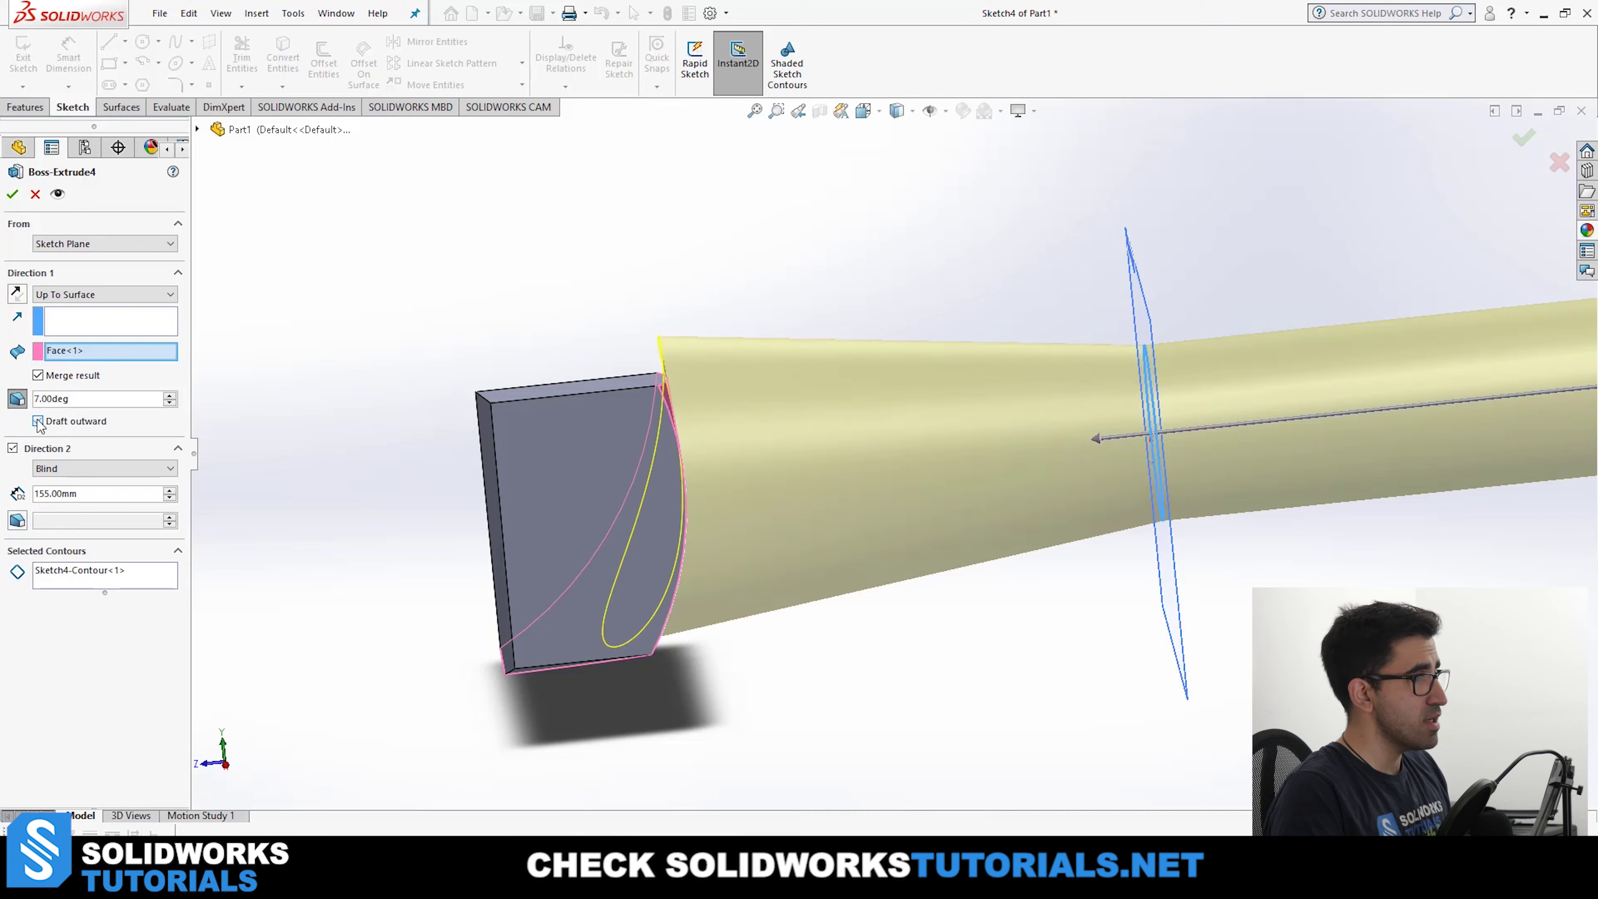
Turn on draft for Direction 2 and set its angle to 7 degrees.
{"action": "left_click", "coordinate": [18, 520]}
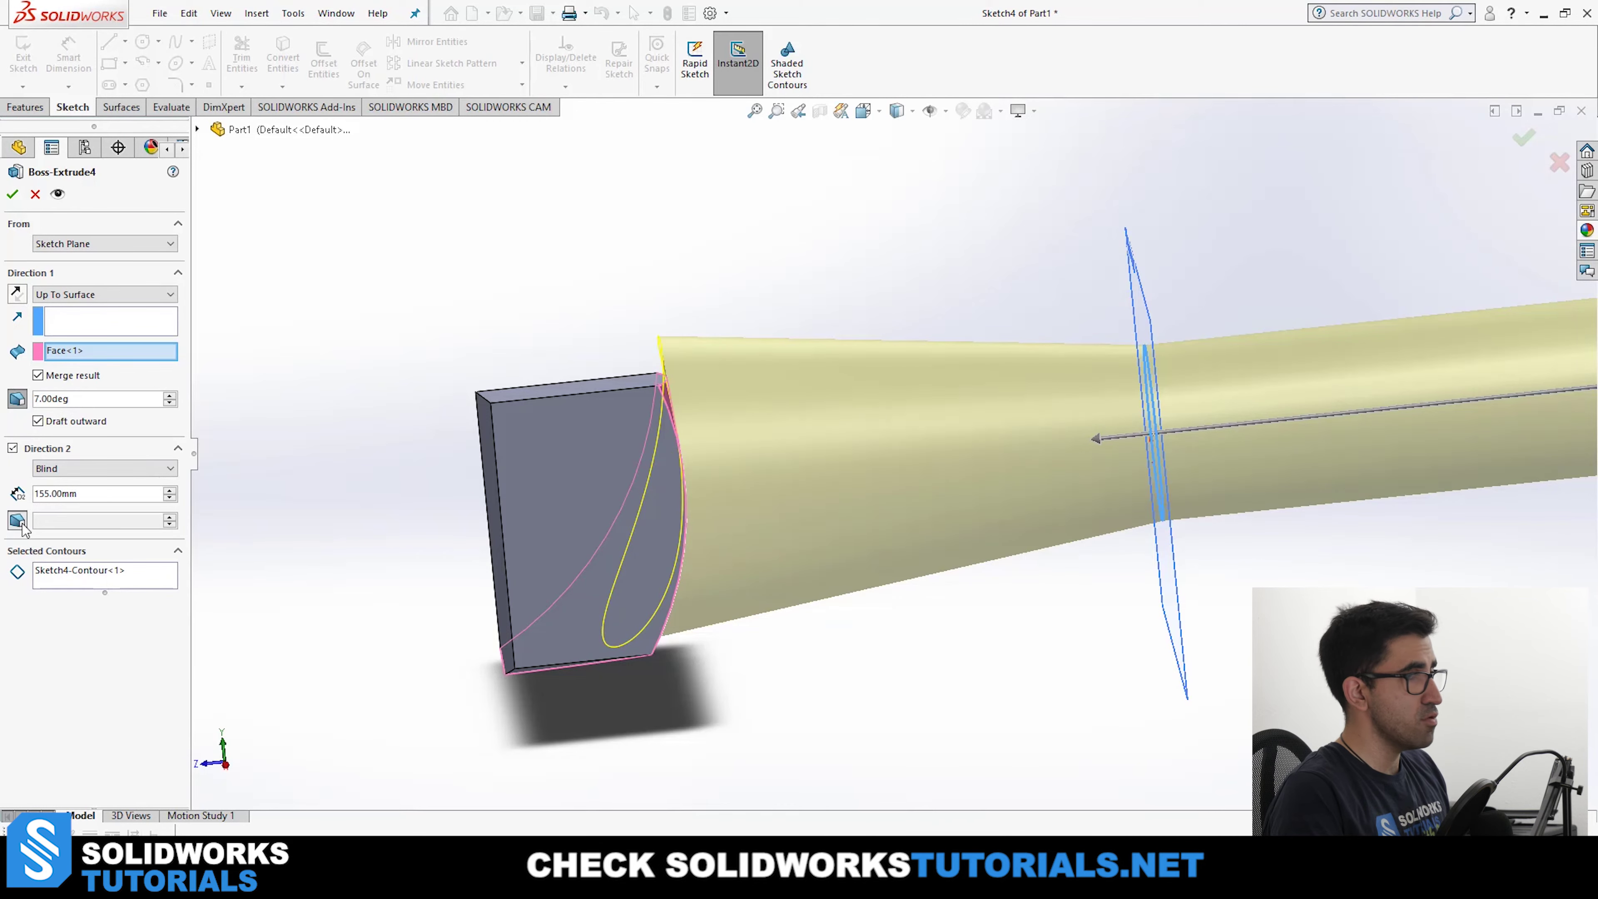
{"action": "scroll", "coordinate": [885, 589], "scroll_direction": "up", "scroll_amount": 5}
{"action": "scroll", "coordinate": [1171, 435], "scroll_direction": "down", "scroll_amount": 3}
{"action": "left_click", "coordinate": [169, 517]}
{"action": "left_click", "coordinate": [170, 517]}
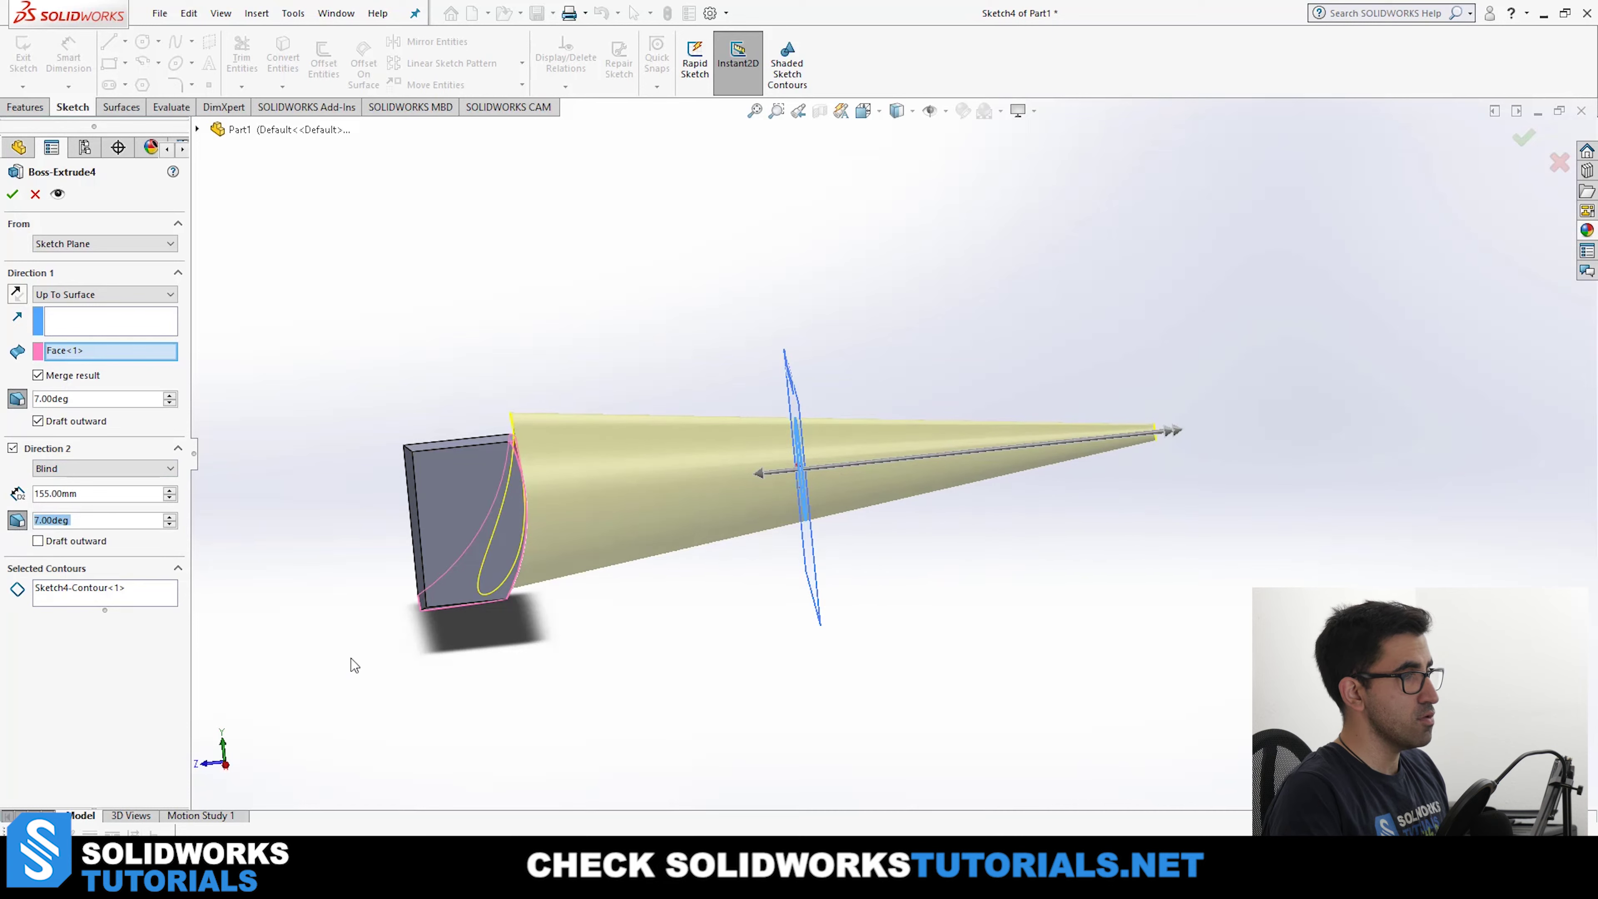
{"action": "scroll", "coordinate": [841, 441], "scroll_direction": "down", "scroll_amount": 2}
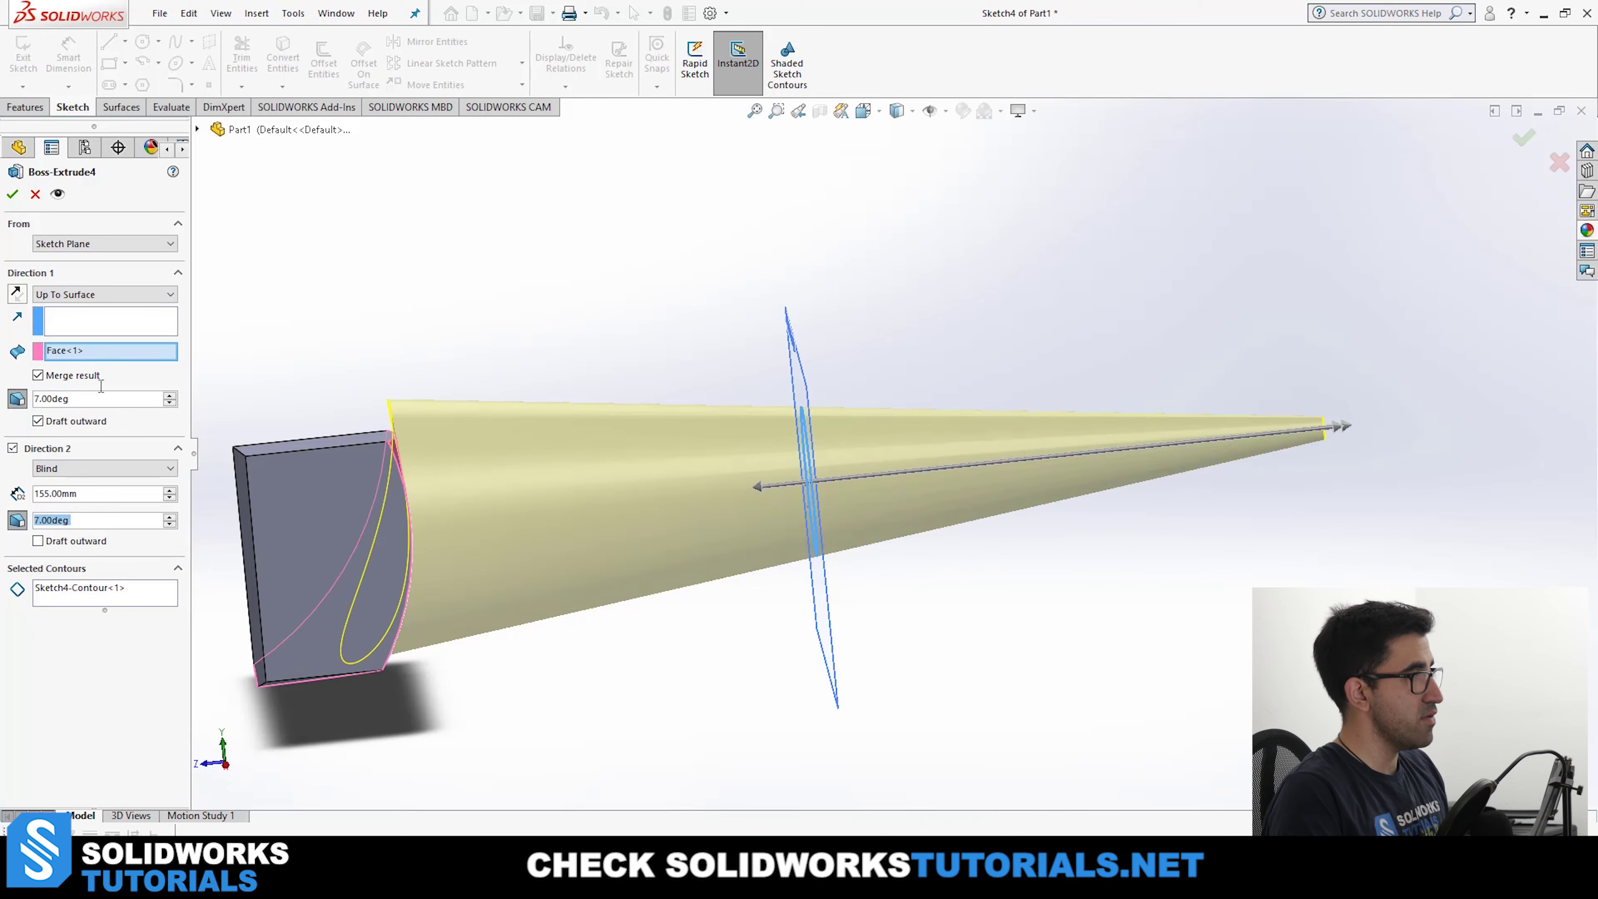
{"action": "middle_click_drag", "start_coordinate": [711, 565], "coordinate": [581, 382]}
{"action": "scroll", "coordinate": [655, 455], "scroll_direction": "down", "scroll_amount": 2}
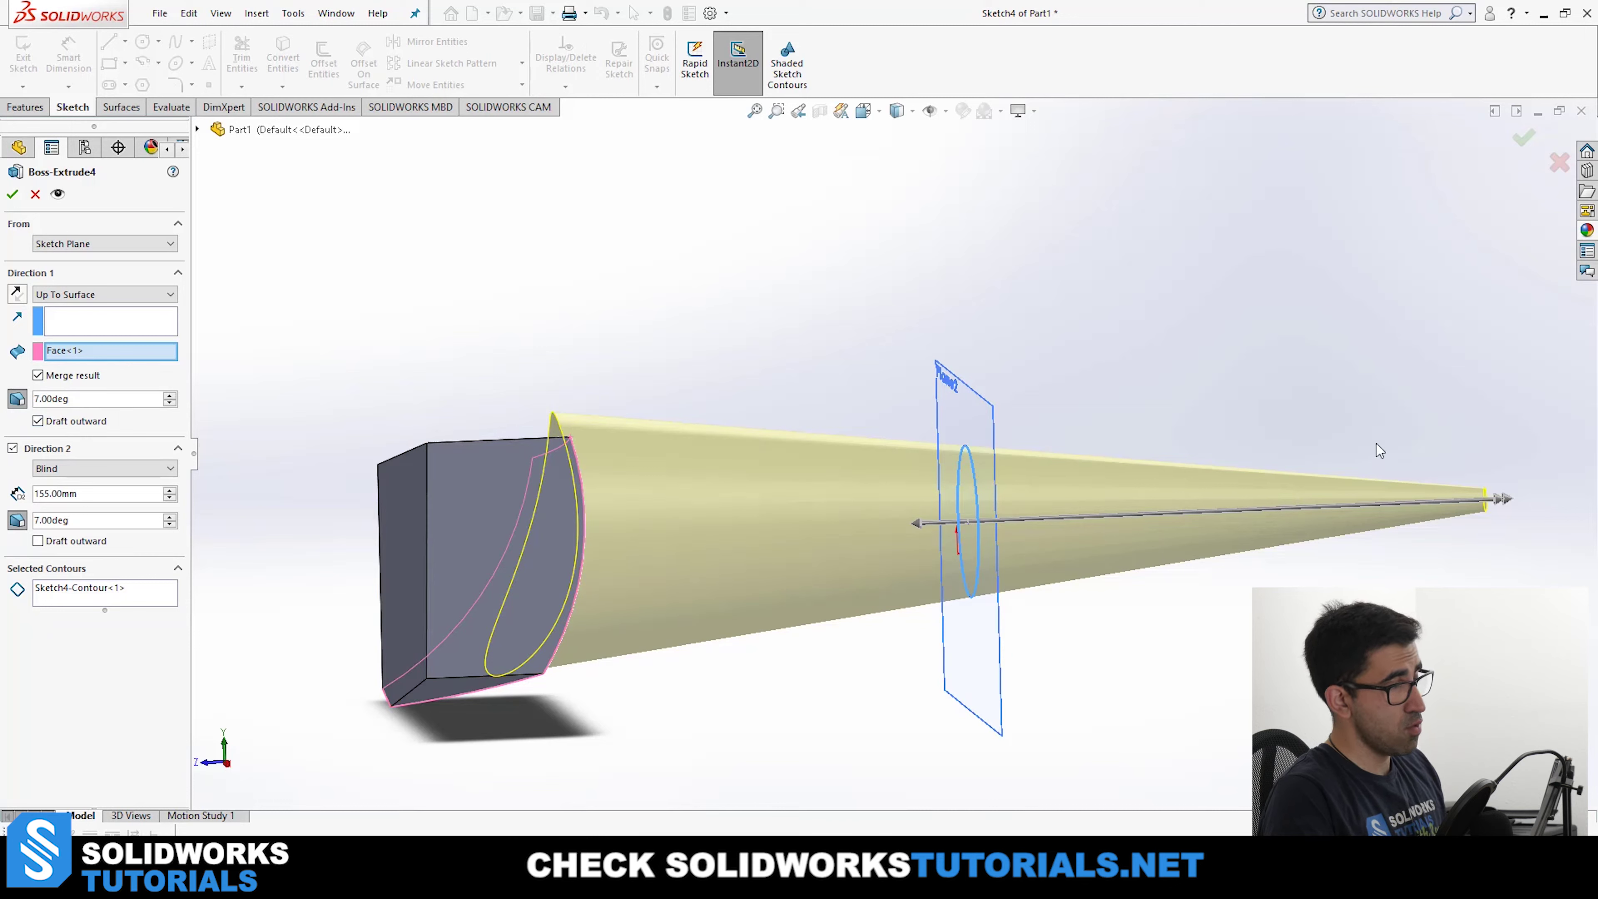
Reduce the Direction 2 draft angle to 1 degree.
{"action": "left_click", "coordinate": [170, 523]}
{"action": "left_click", "coordinate": [170, 524]}
{"action": "left_click", "coordinate": [170, 523]}
{"action": "left_click", "coordinate": [170, 523]}
{"action": "left_click", "coordinate": [170, 524]}
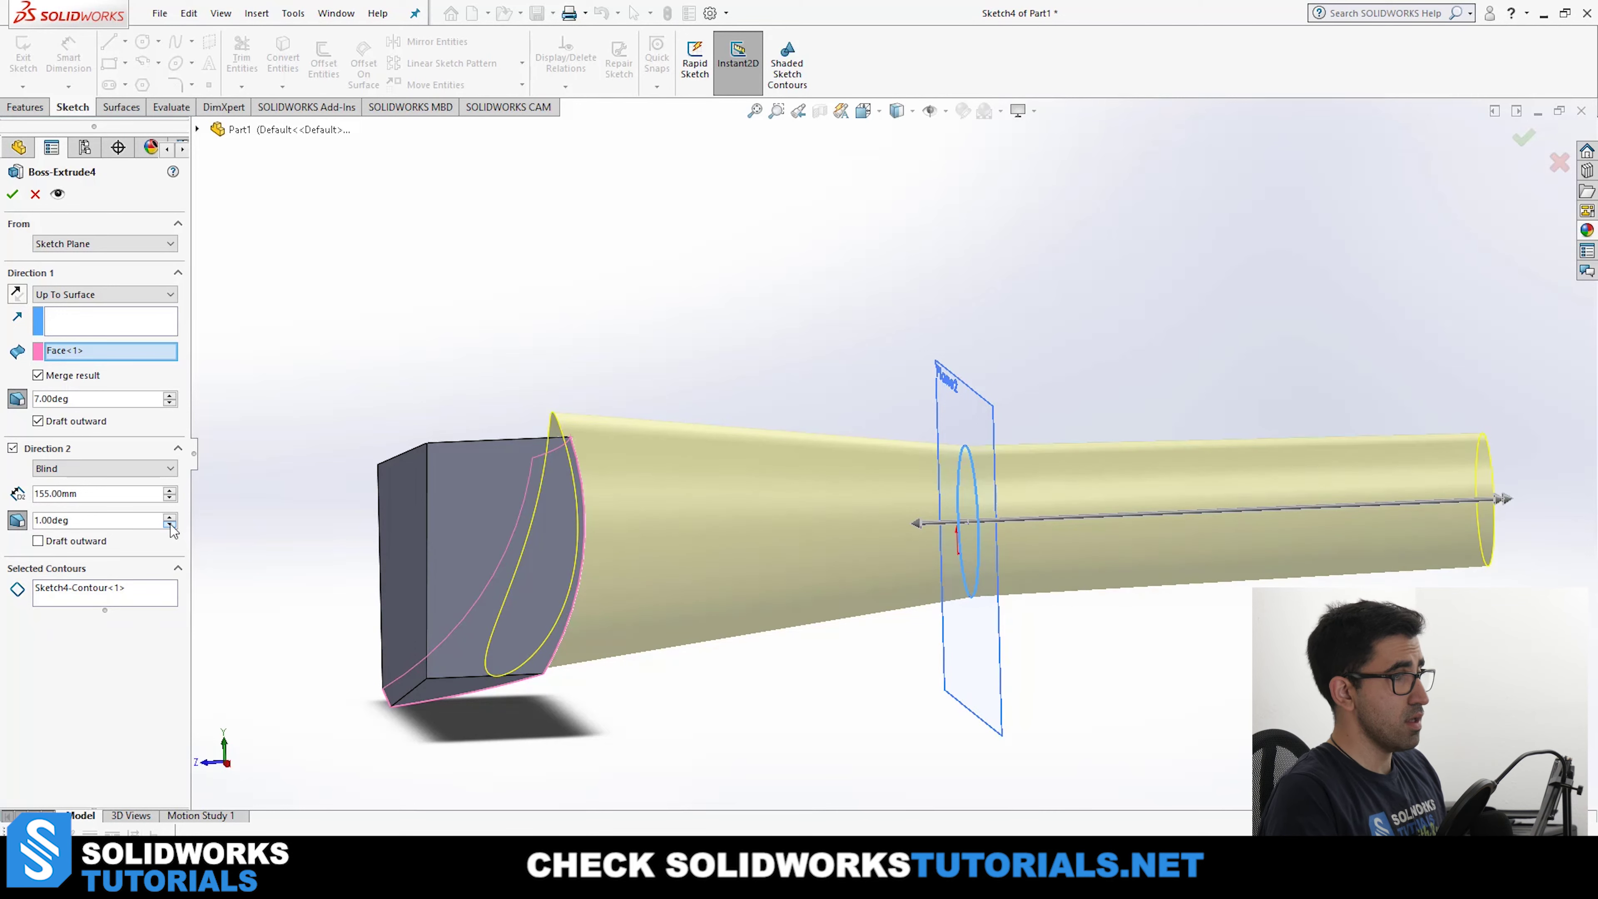
{"action": "left_click", "coordinate": [170, 524]}
Make the Direction 2 draft go outward and raise its angle to 16 degrees.
{"action": "left_click", "coordinate": [72, 541]}
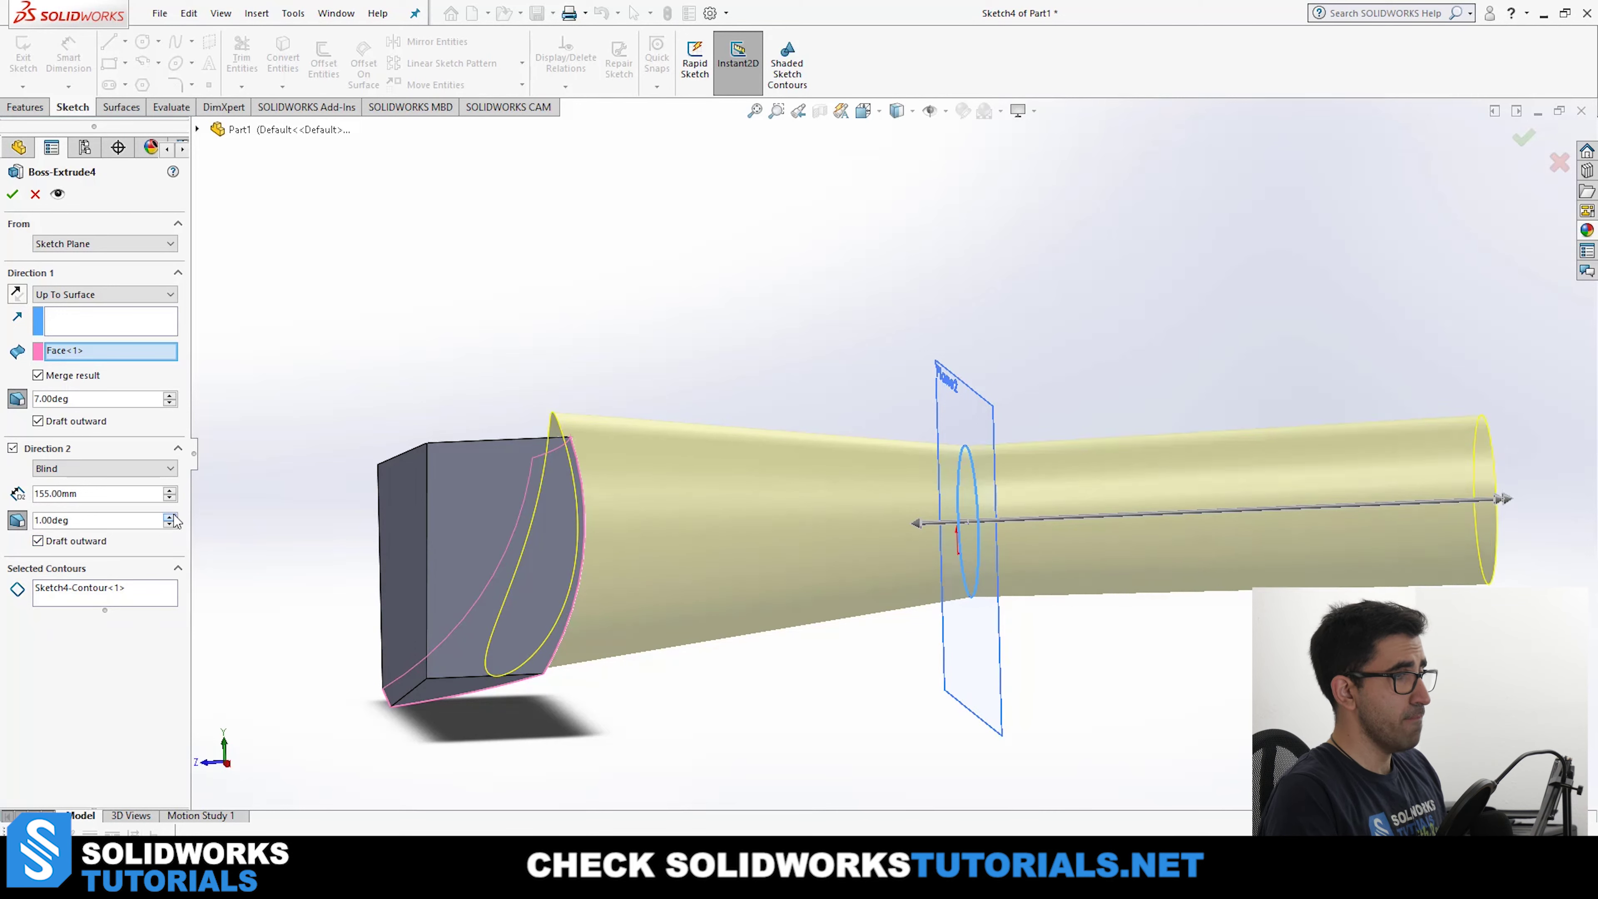
{"action": "left_click", "coordinate": [170, 516]}
{"action": "left_click", "coordinate": [169, 516]}
{"action": "scroll", "coordinate": [956, 509], "scroll_direction": "up", "scroll_amount": 3}
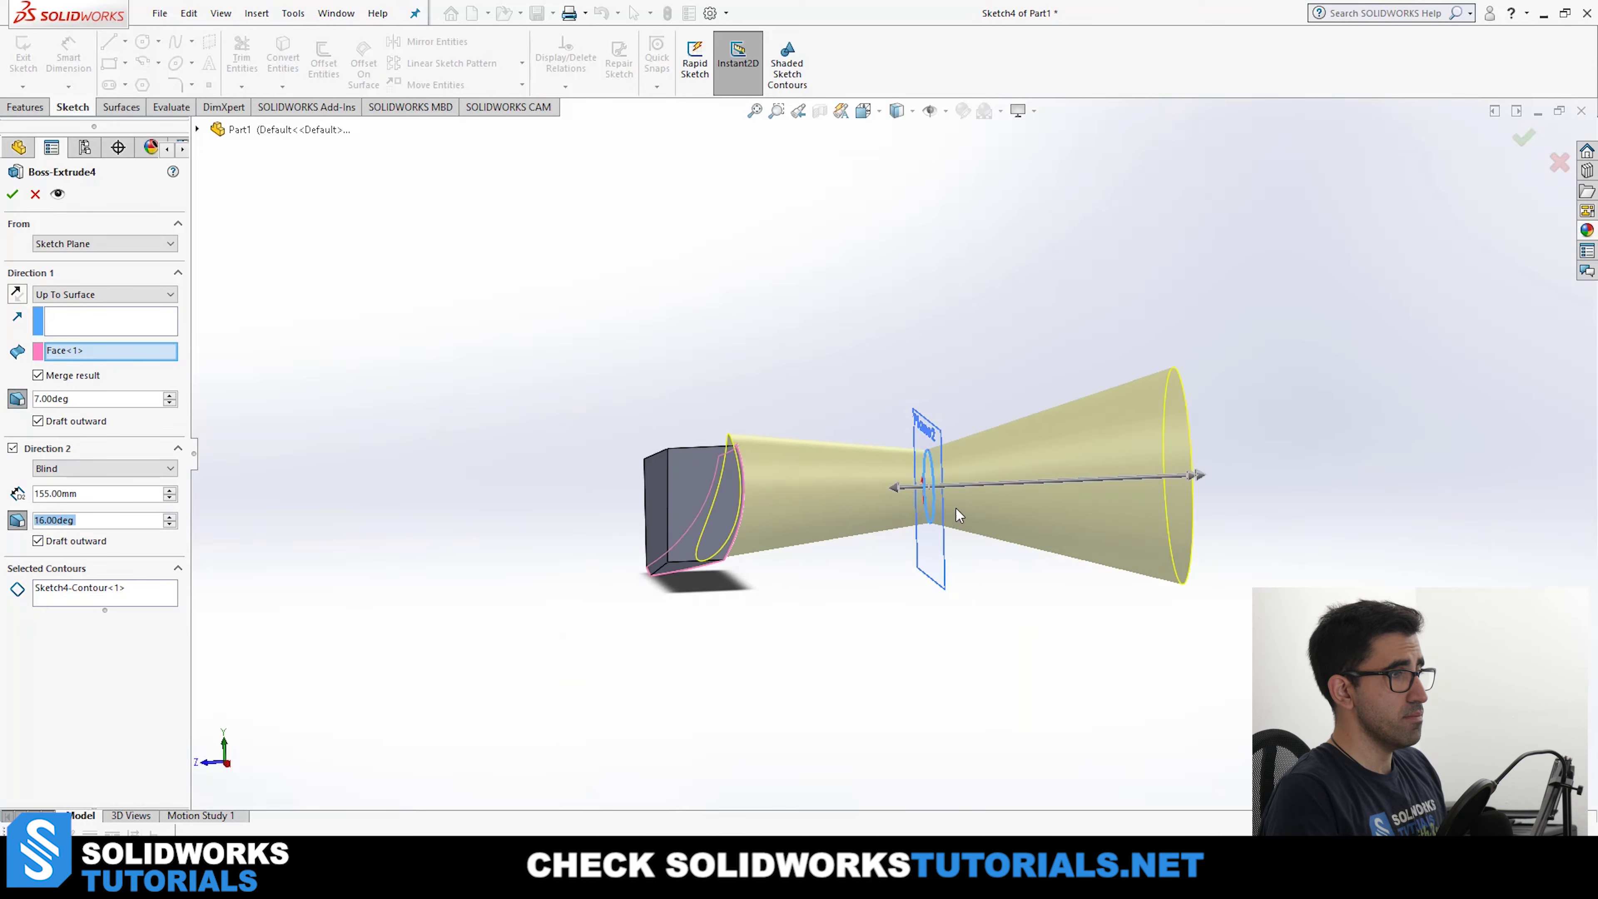
{"action": "scroll", "coordinate": [957, 509], "scroll_direction": "down", "scroll_amount": 2}
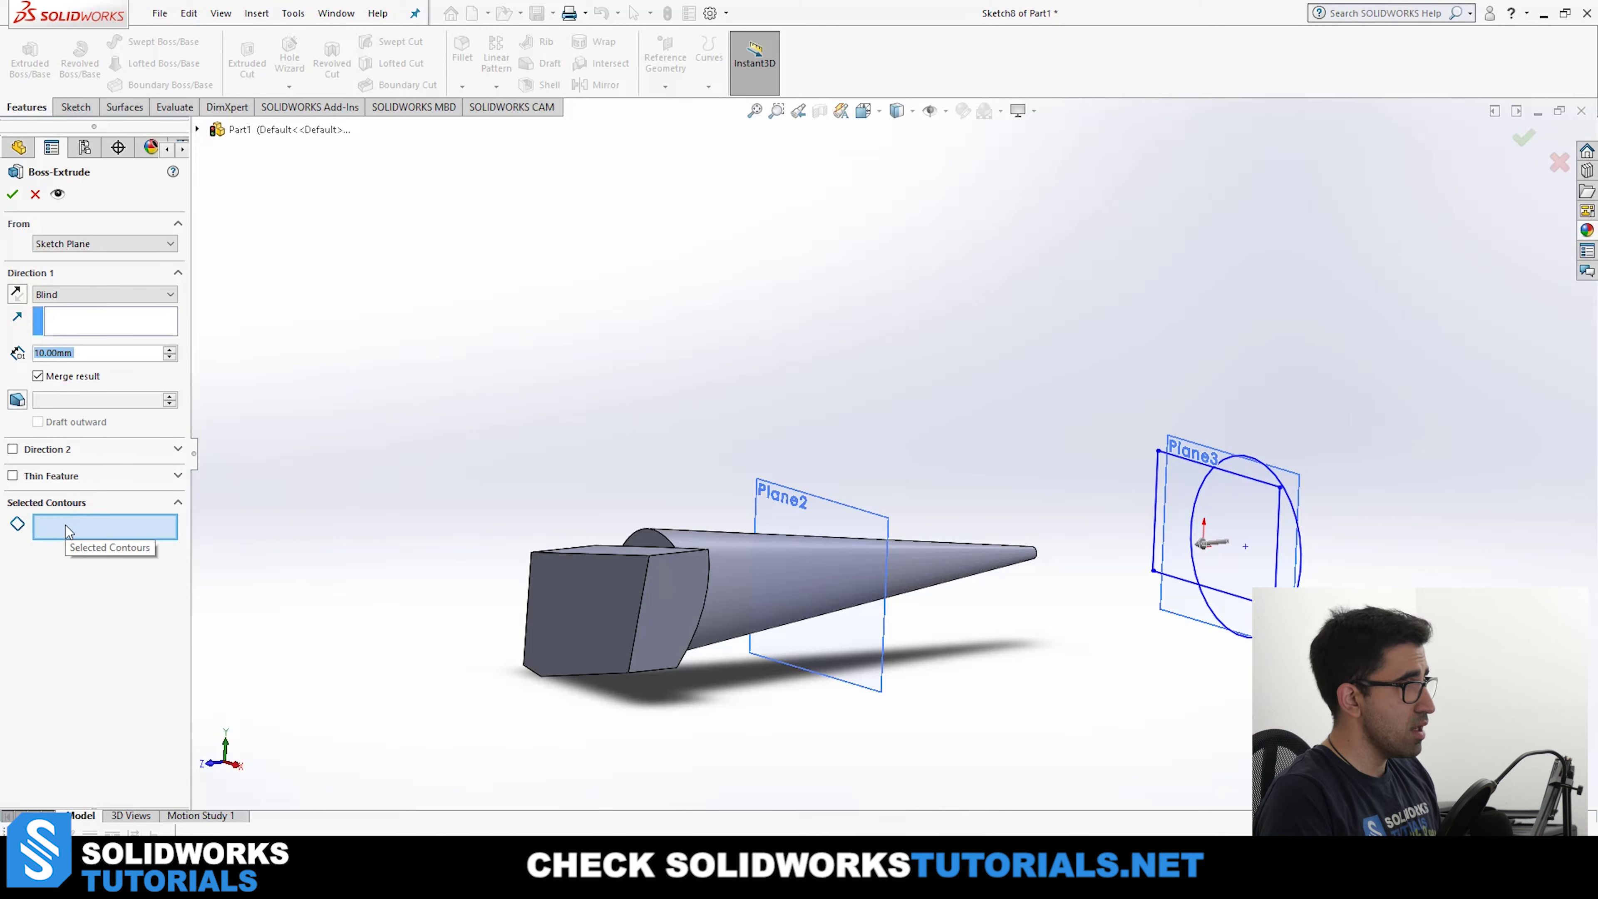
Select two contours on Plane3 for extrusion: the rectangle's area outside the circle and the circle's area outside the rectangle.
{"action": "scroll", "coordinate": [1278, 500], "scroll_direction": "down", "scroll_amount": 4}
{"action": "mouse_move", "coordinate": [1278, 501]}
{"action": "middle_mouse_down"}
{"action": "mouse_move", "coordinate": [1277, 560]}
{"action": "mouse_move", "coordinate": [1199, 661]}
{"action": "mouse_move", "coordinate": [708, 648]}
{"action": "middle_mouse_up"}
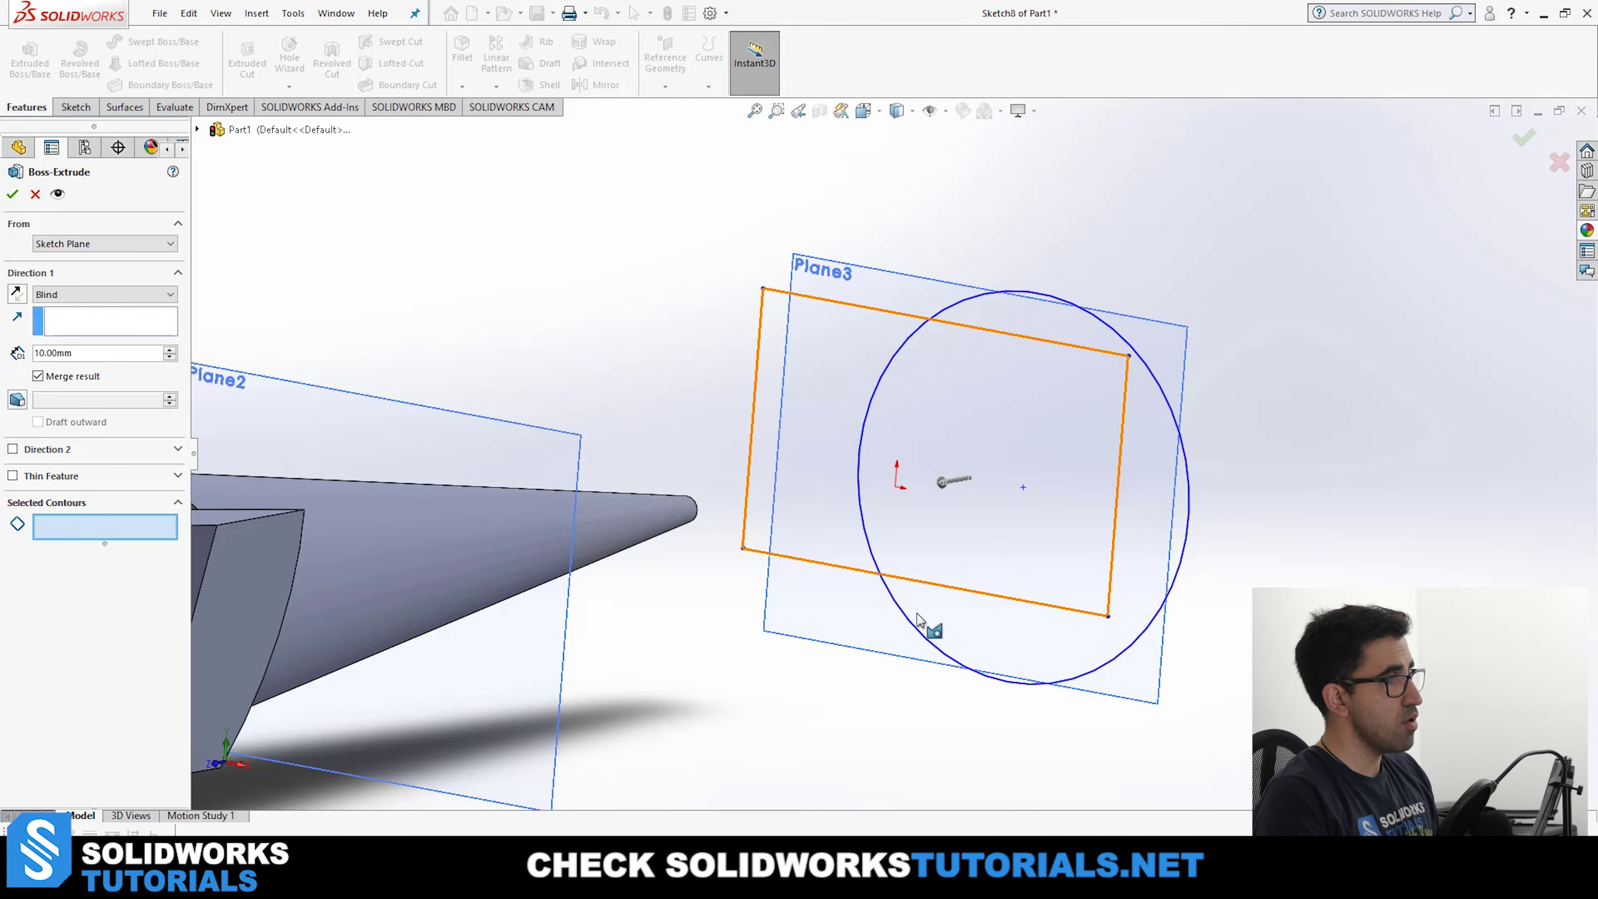
{"action": "scroll", "coordinate": [725, 364], "scroll_direction": "up", "scroll_amount": 3}
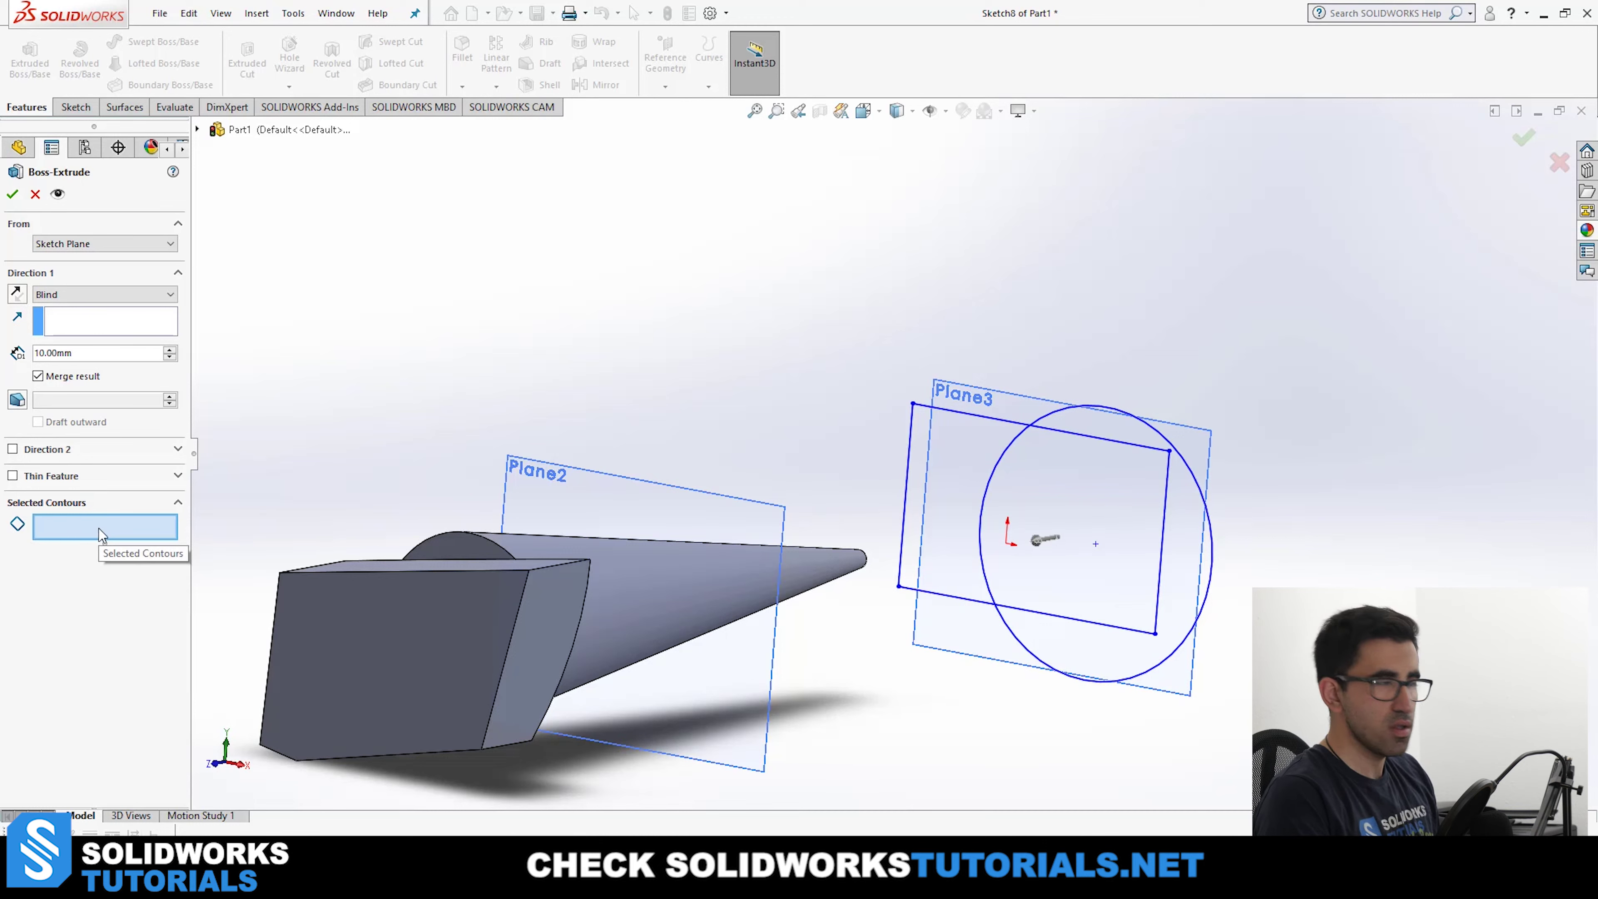
{"action": "left_click", "coordinate": [101, 529]}
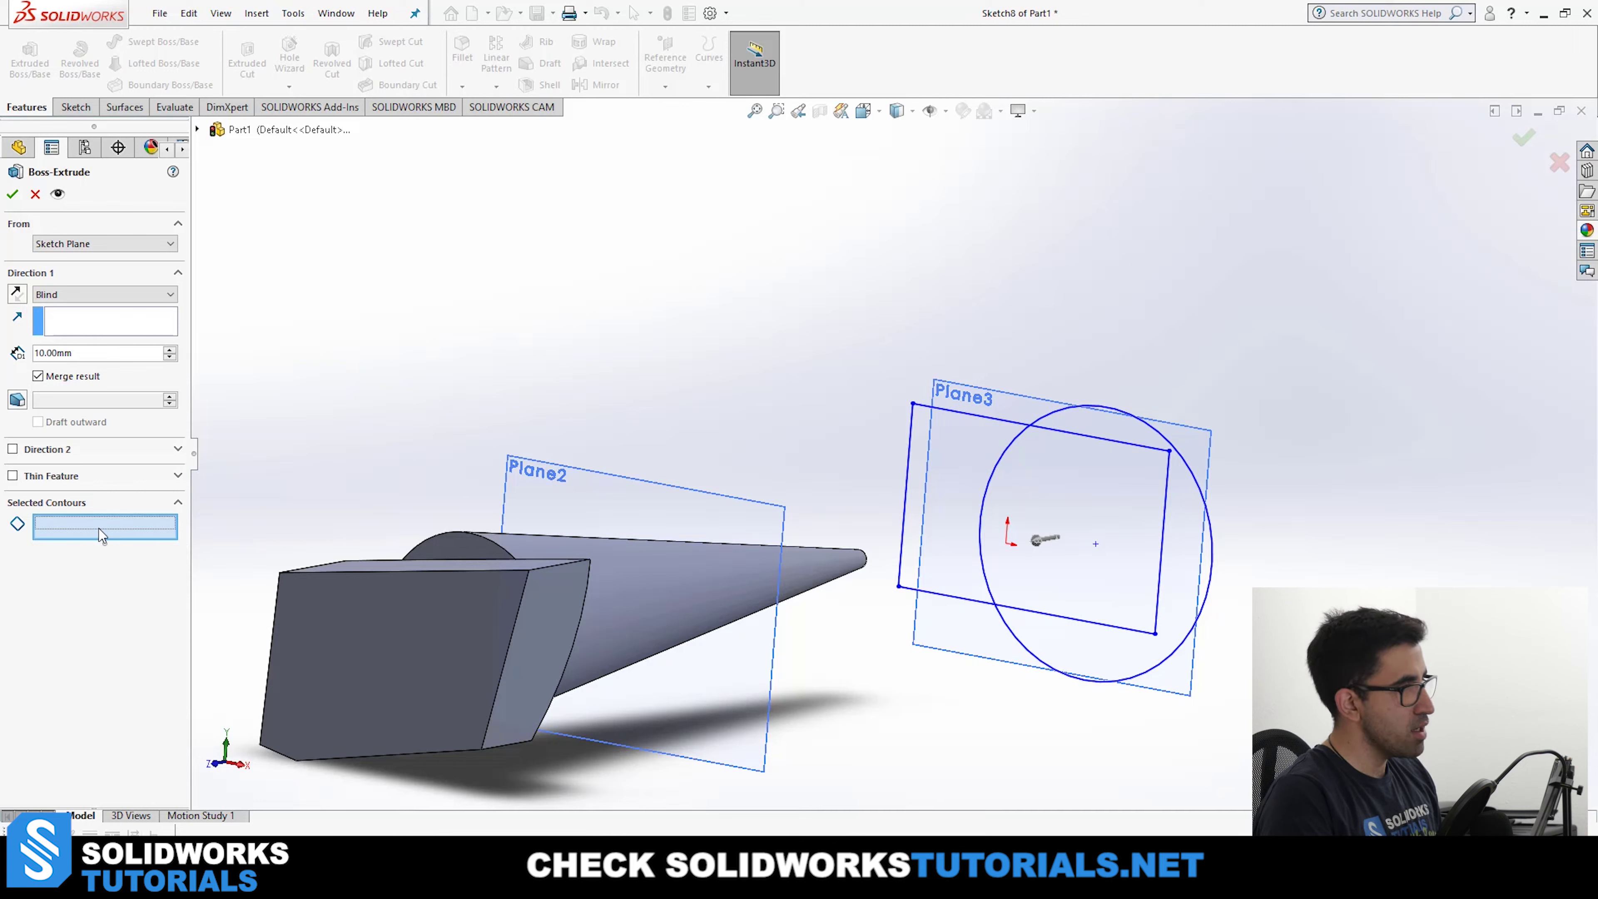
{"action": "left_click", "coordinate": [963, 443]}
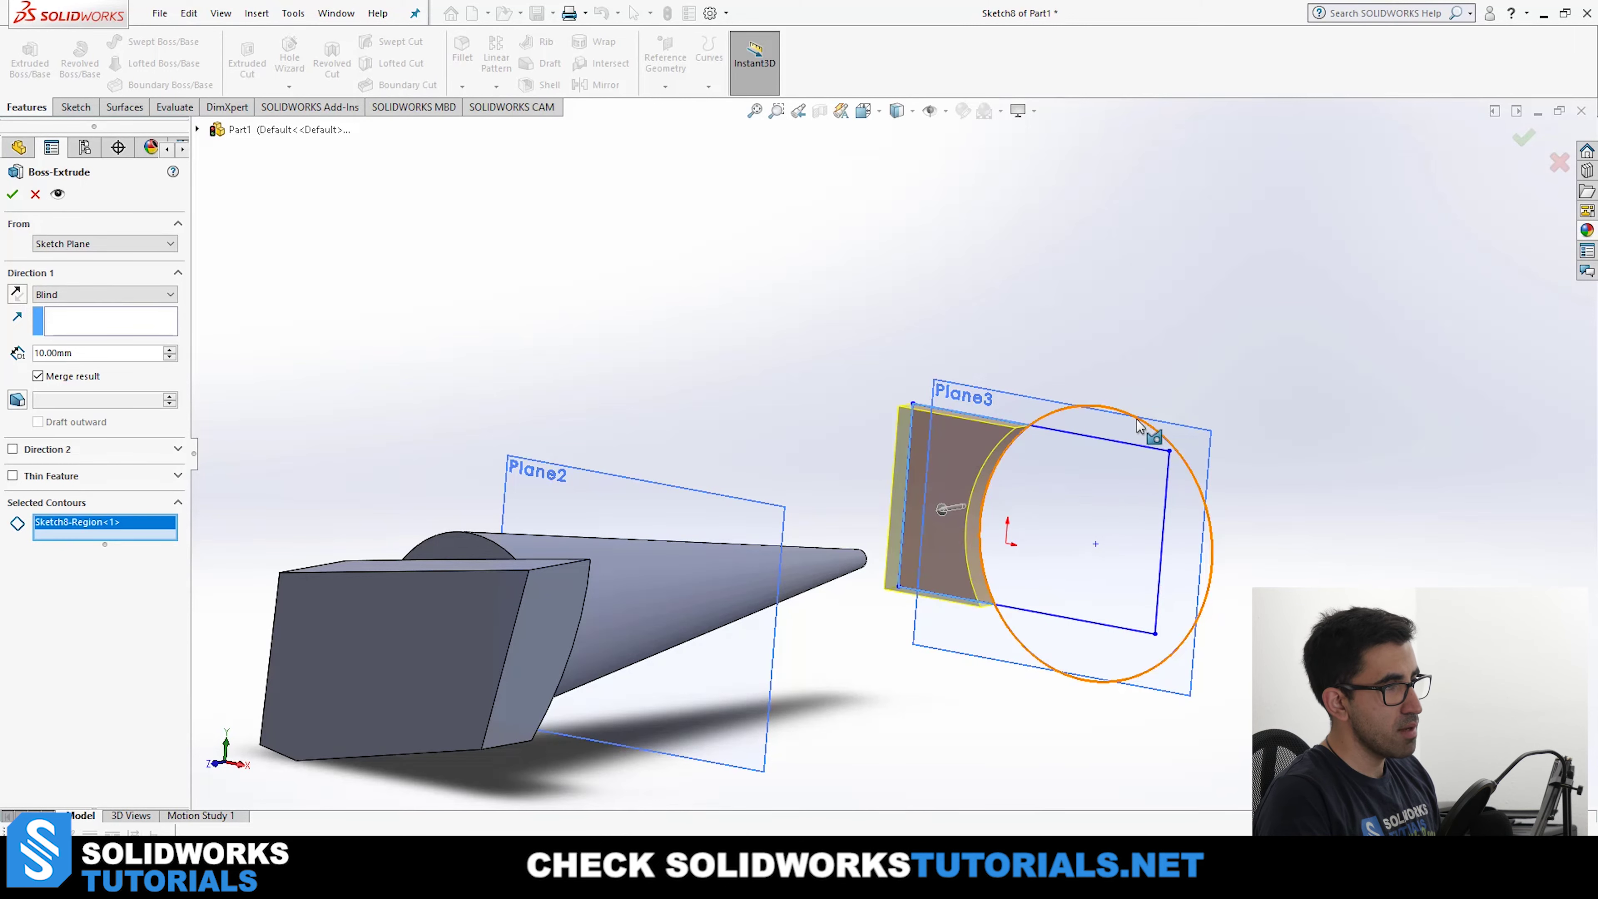
{"action": "left_click", "coordinate": [1126, 429]}
{"action": "middle_click_drag", "start_coordinate": [1155, 544], "coordinate": [1252, 400]}
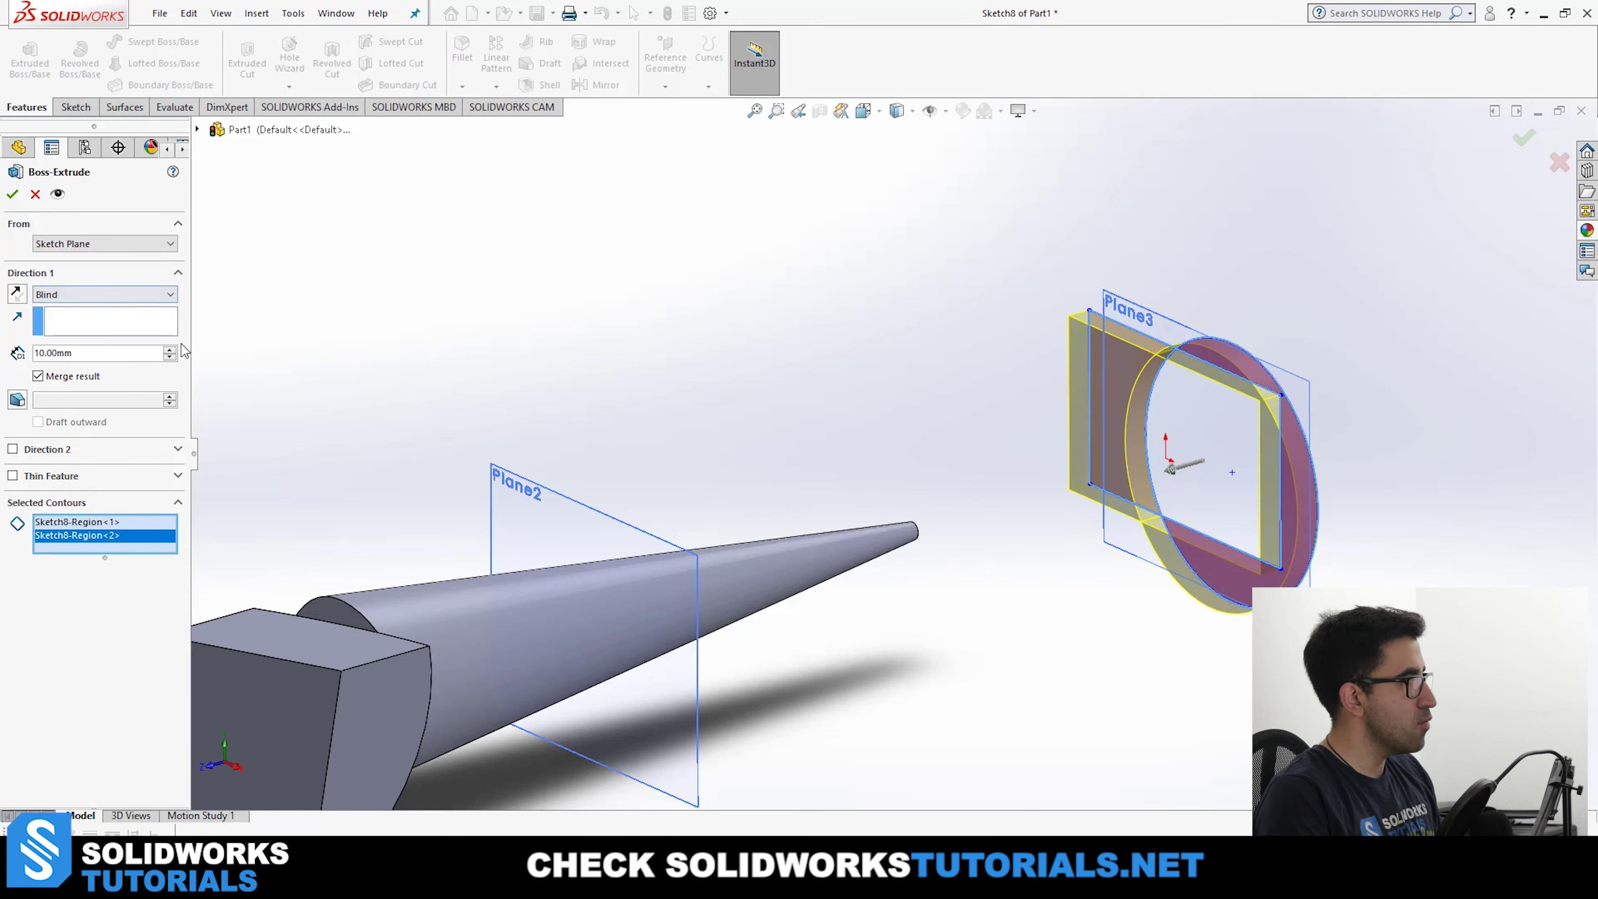
Set the Blind depth of the selected Plane3 contours to 60 mm.
{"action": "left_click", "coordinate": [169, 349]}
{"action": "left_click", "coordinate": [169, 348]}
{"action": "left_click", "coordinate": [169, 349]}
{"action": "left_click", "coordinate": [169, 349]}
{"action": "left_click", "coordinate": [169, 349]}
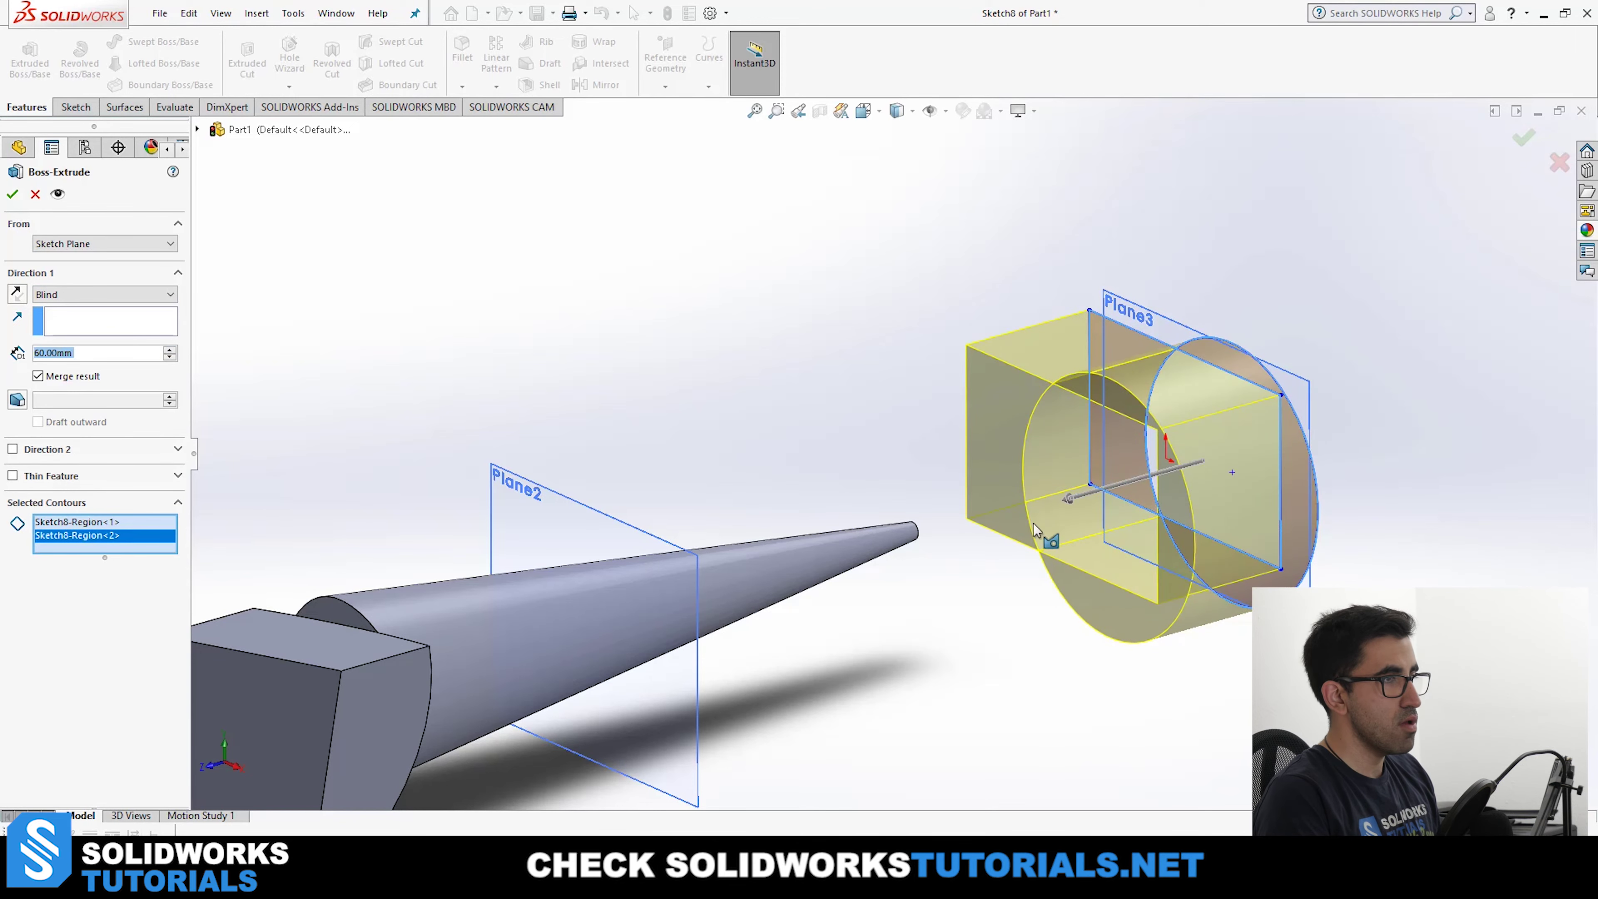
{"action": "middle_click_drag", "start_coordinate": [1038, 532], "coordinate": [969, 503]}
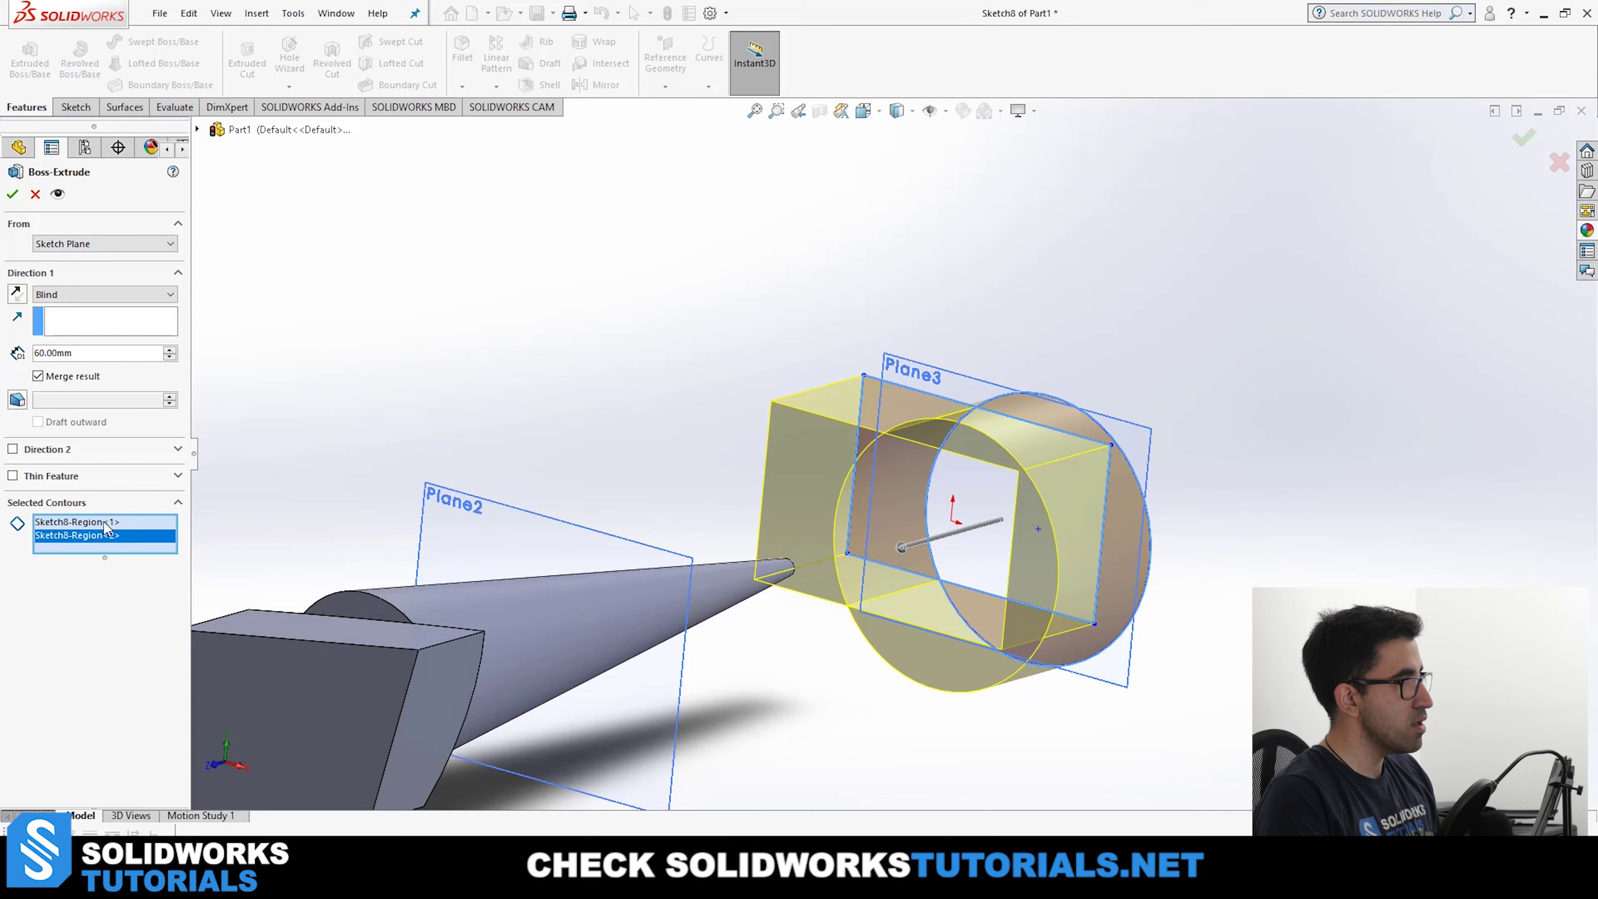
Accept the extrusion of the two selected Plane3 contours.
{"action": "middle_click_drag", "start_coordinate": [922, 695], "coordinate": [651, 502]}
{"action": "key", "text": "Return"}
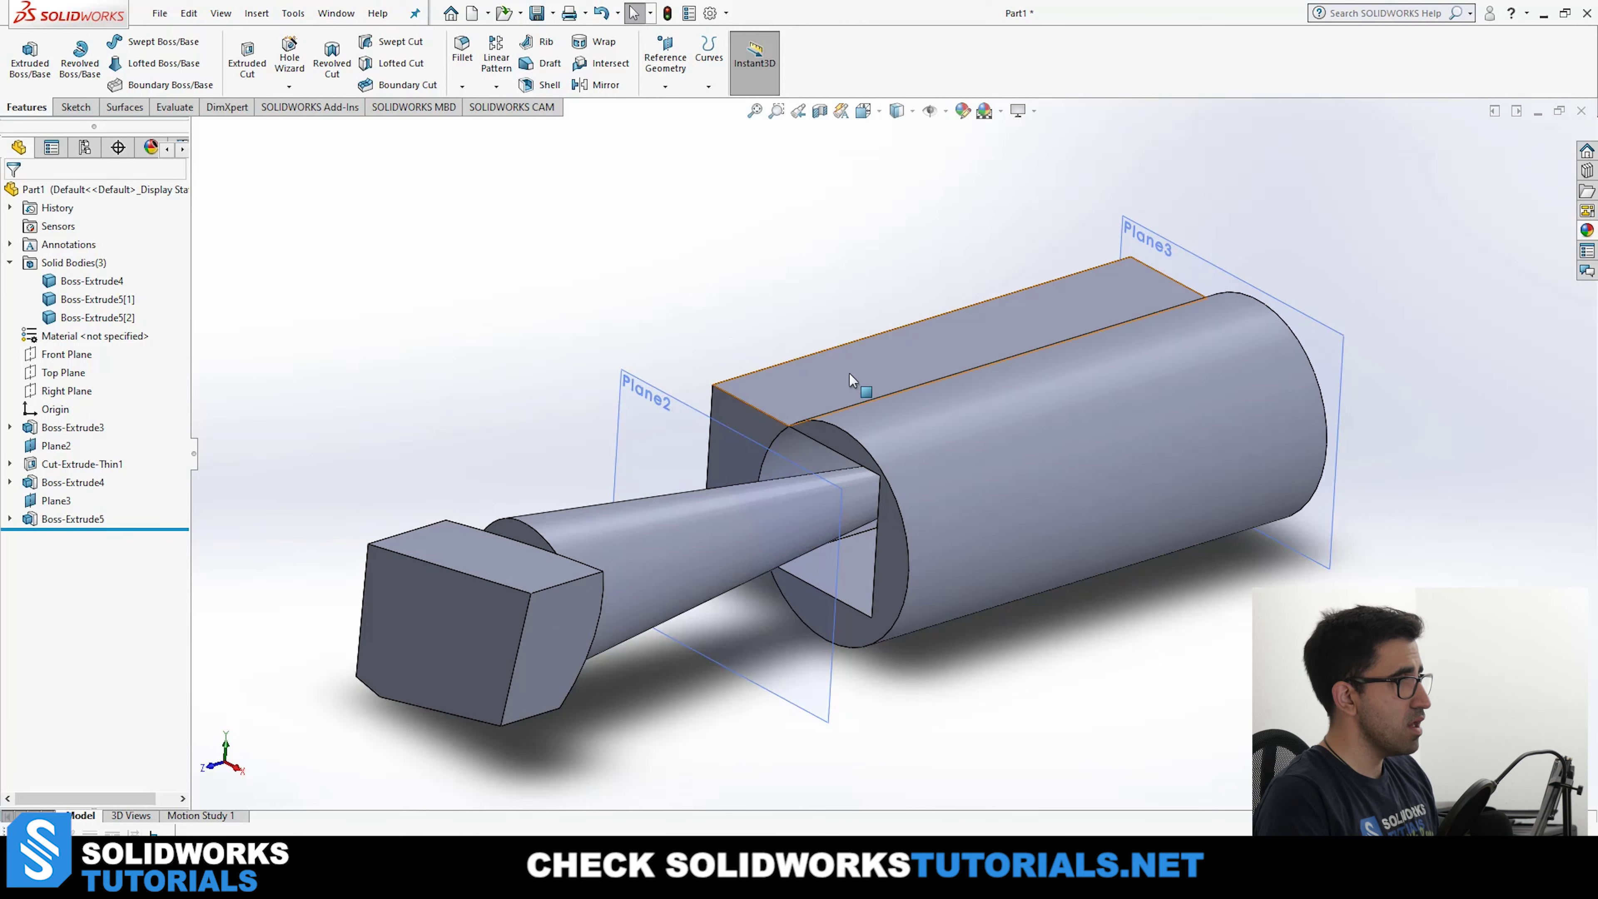
{"action": "scroll", "coordinate": [862, 386], "scroll_direction": "up", "scroll_amount": 3}
{"action": "scroll", "coordinate": [837, 454], "scroll_direction": "up", "scroll_amount": 3}
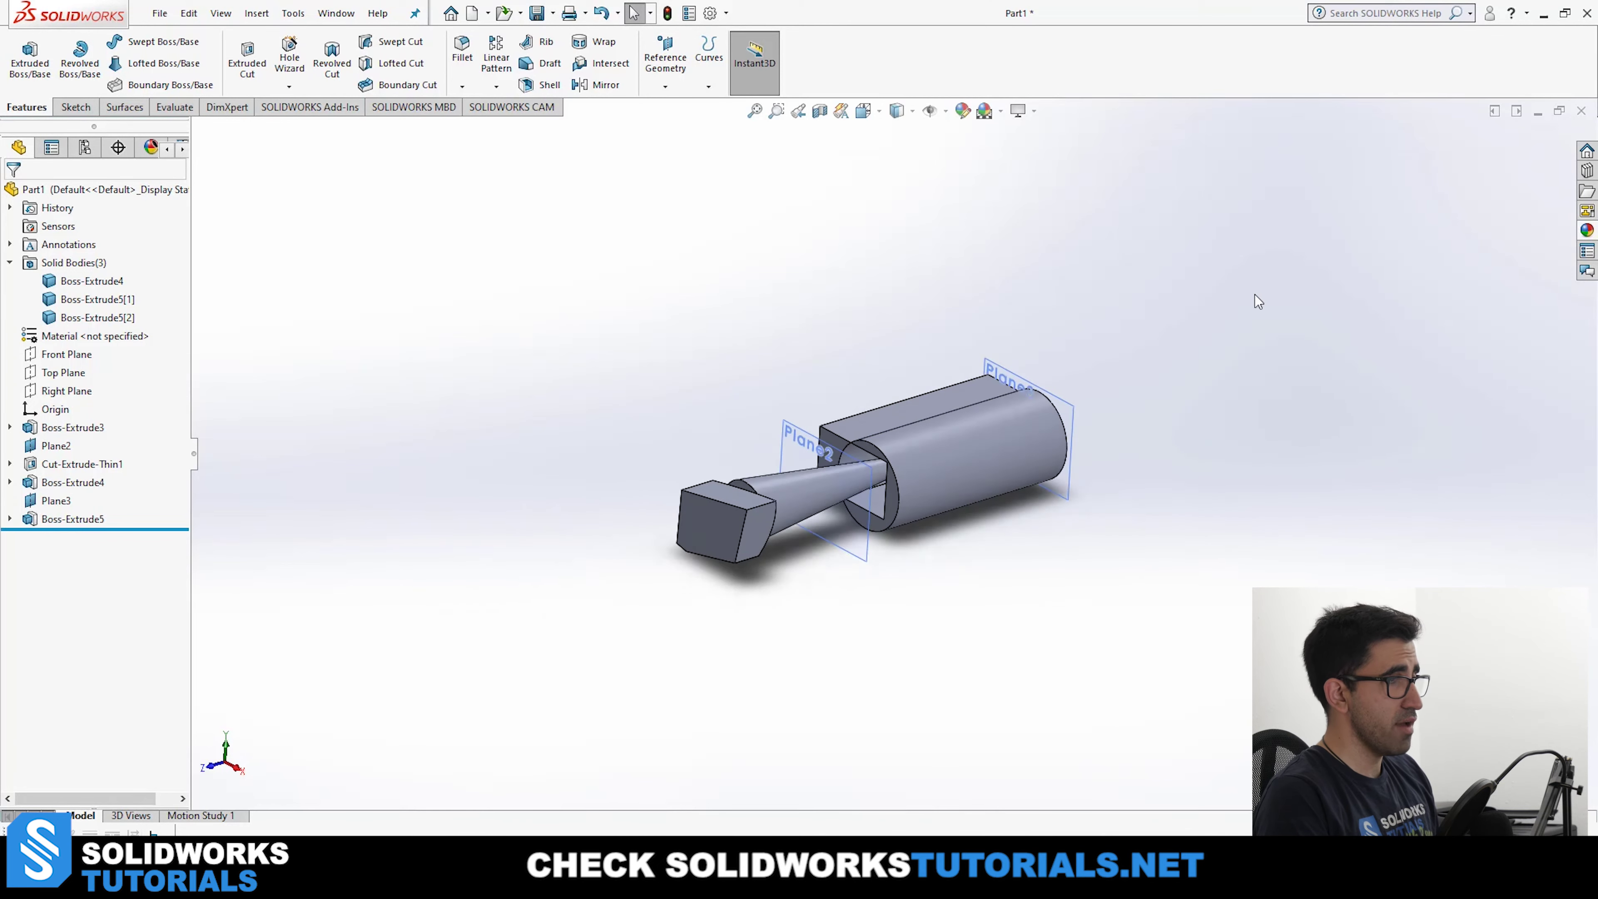
{"action": "scroll", "coordinate": [1256, 300], "scroll_direction": "down", "scroll_amount": 2}
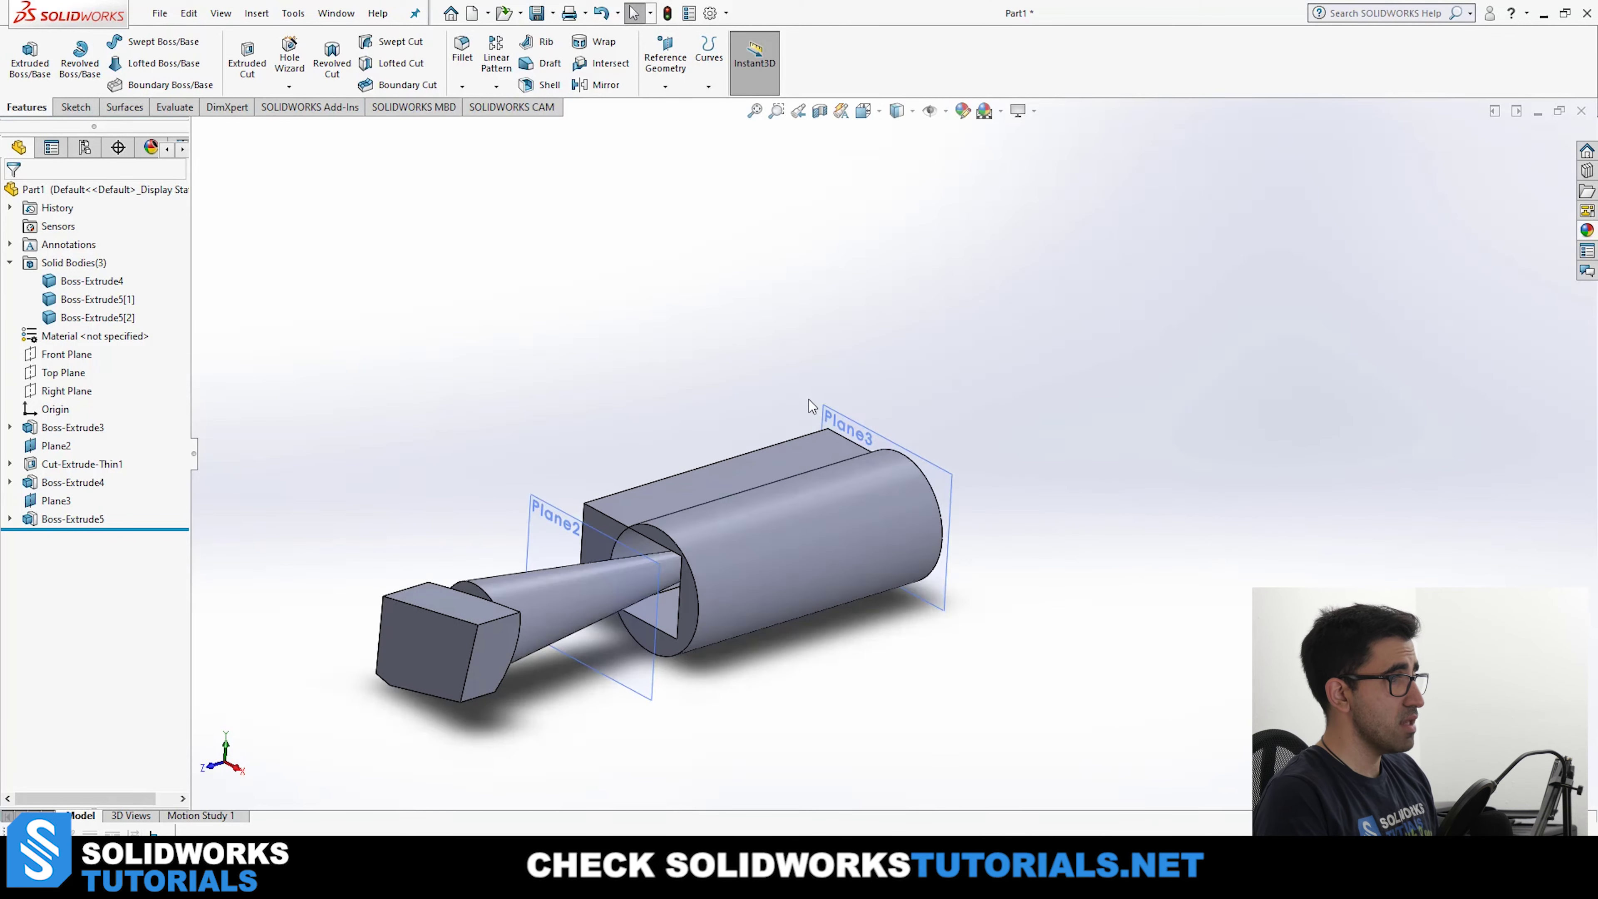
Create a plane offset upward from the Top Plane, above the existing bodies, and start a sketch on it.
{"action": "left_click", "coordinate": [44, 376]}
{"action": "left_click_drag", "start_coordinate": [375, 535], "coordinate": [400, 393], "text": "ctrl"}
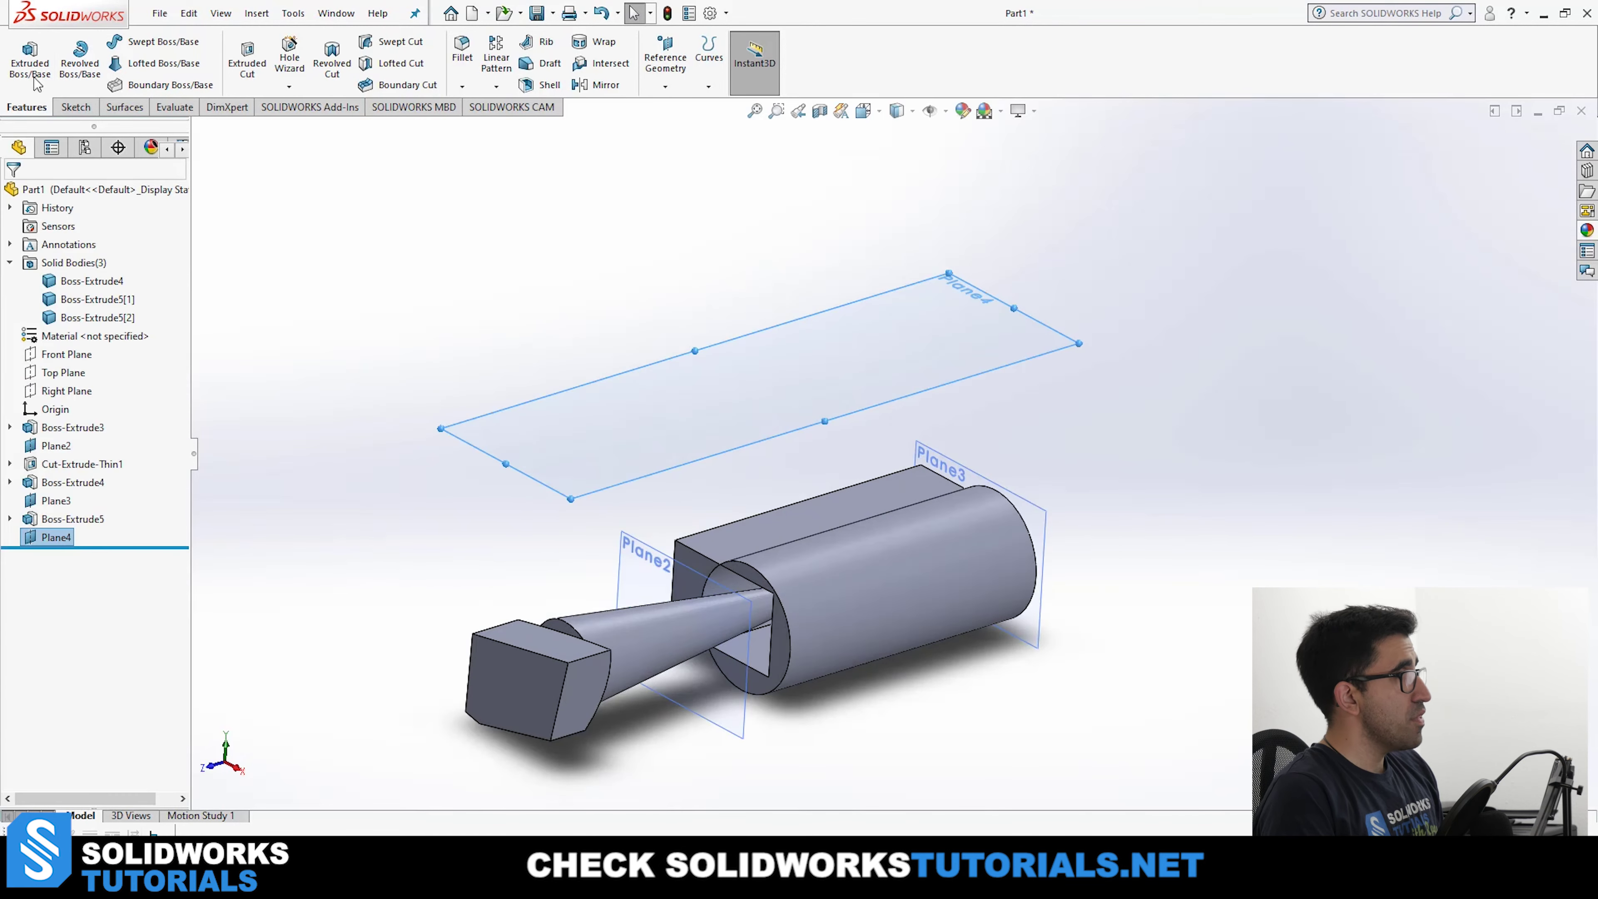
{"action": "left_click", "coordinate": [72, 107]}
{"action": "left_click", "coordinate": [23, 56]}
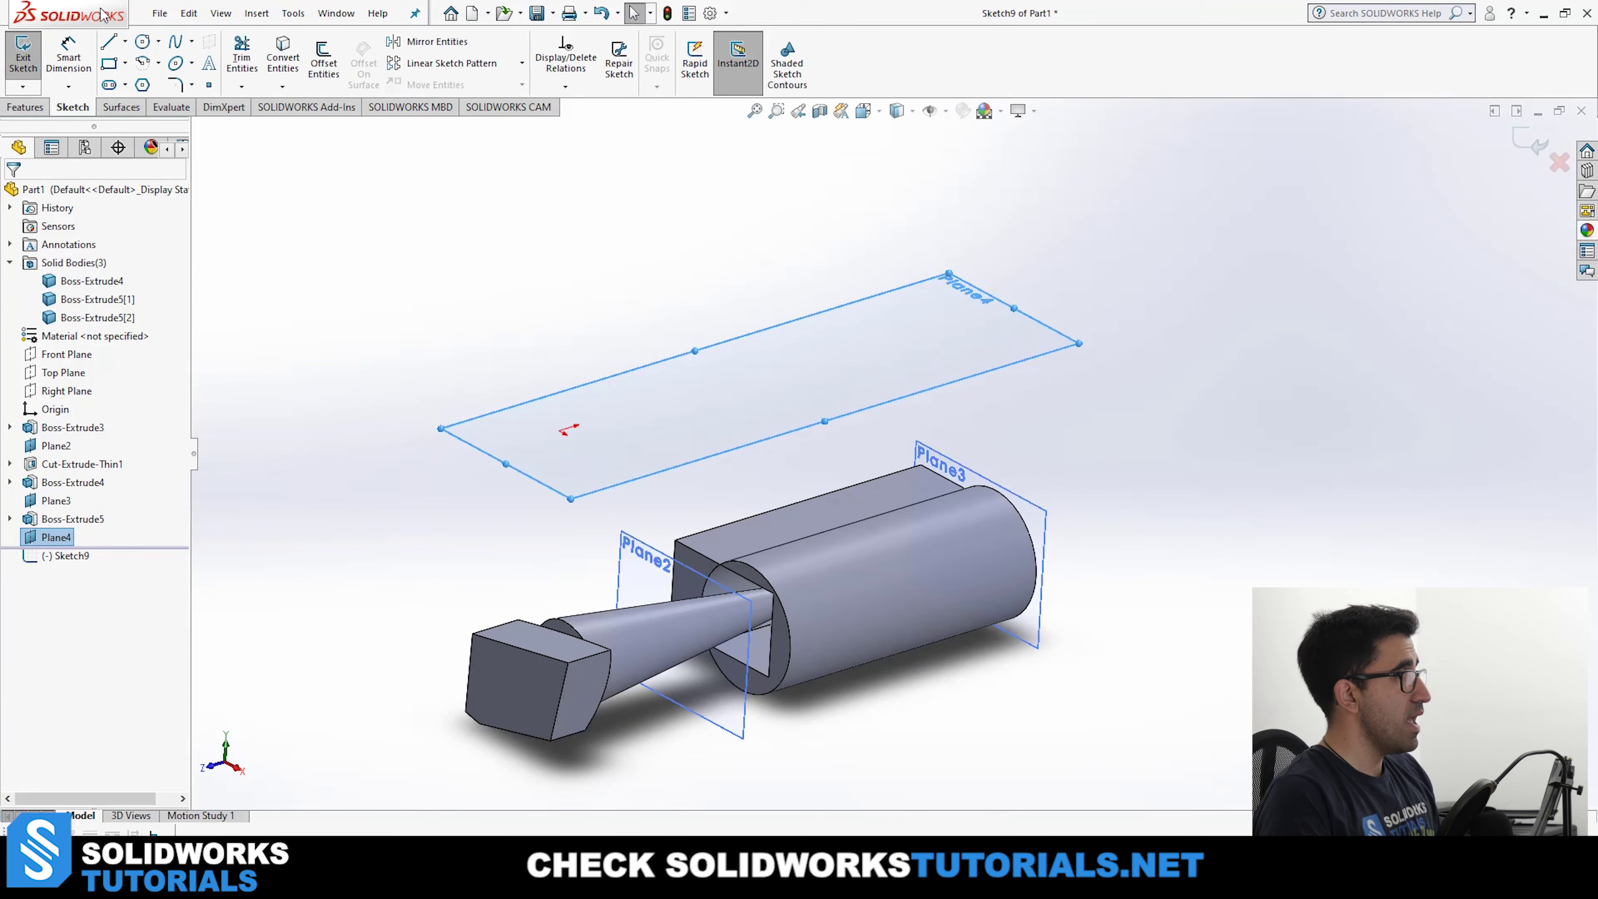
Sketch a circle near the middle of the new plane above the bodies.
{"action": "left_click", "coordinate": [142, 42]}
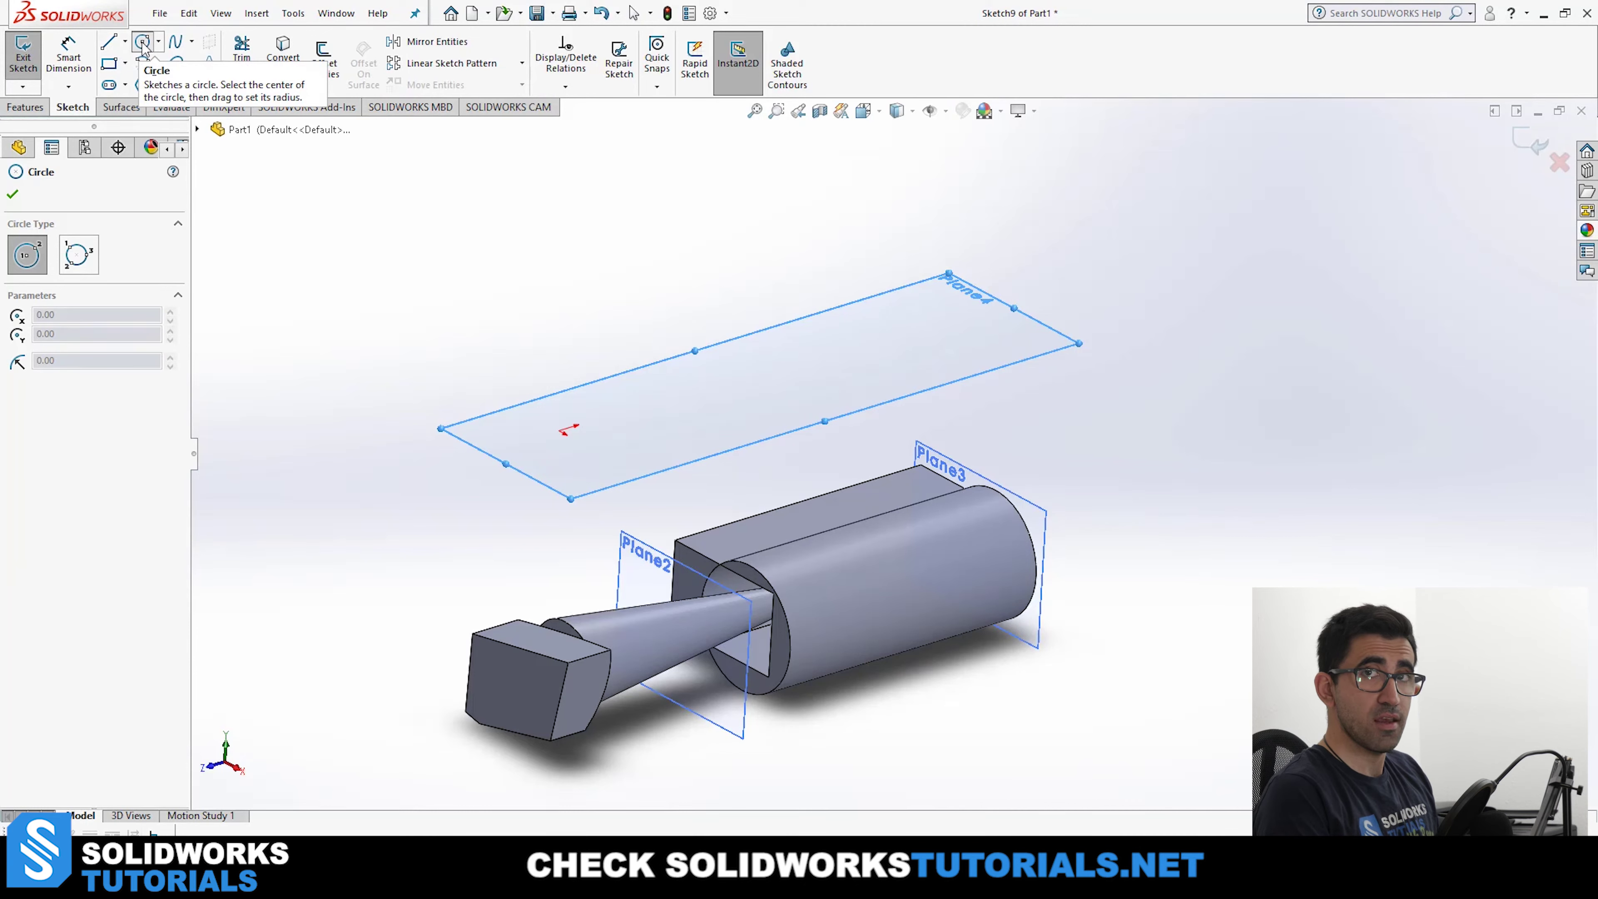
{"action": "left_click", "coordinate": [751, 371]}
{"action": "left_click", "coordinate": [767, 340]}
{"action": "key", "text": "Escape"}
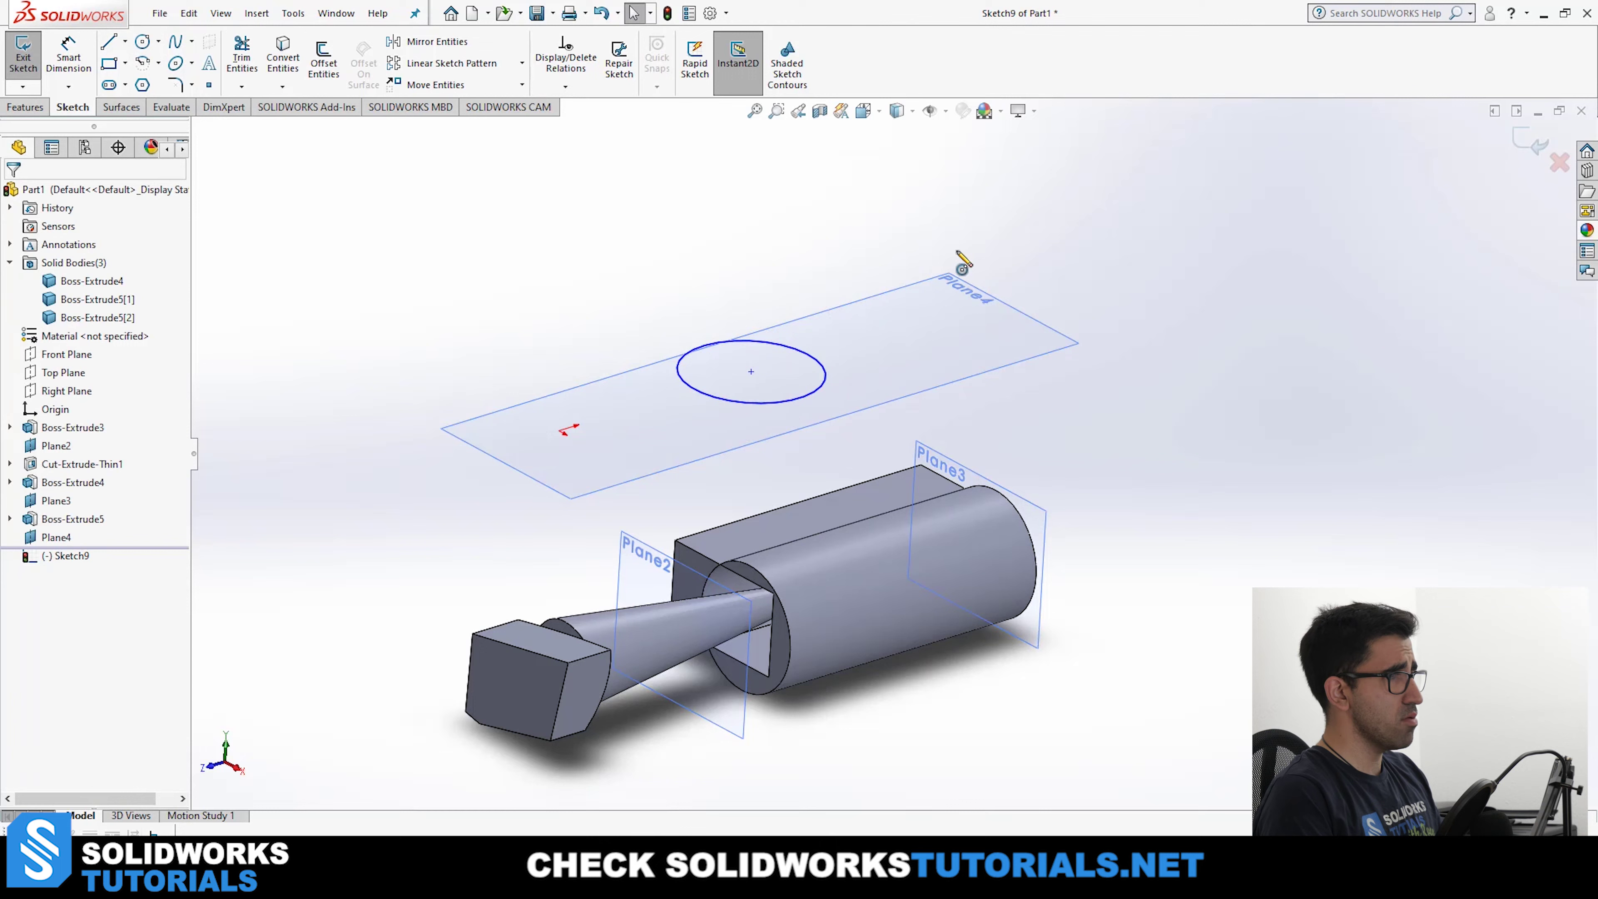
{"action": "scroll", "coordinate": [759, 430], "scroll_direction": "down", "scroll_amount": 3}
{"action": "scroll", "coordinate": [759, 430], "scroll_direction": "up", "scroll_amount": 3}
{"action": "scroll", "coordinate": [765, 422], "scroll_direction": "down", "scroll_amount": 2}
{"action": "scroll", "coordinate": [765, 420], "scroll_direction": "up", "scroll_amount": 2}
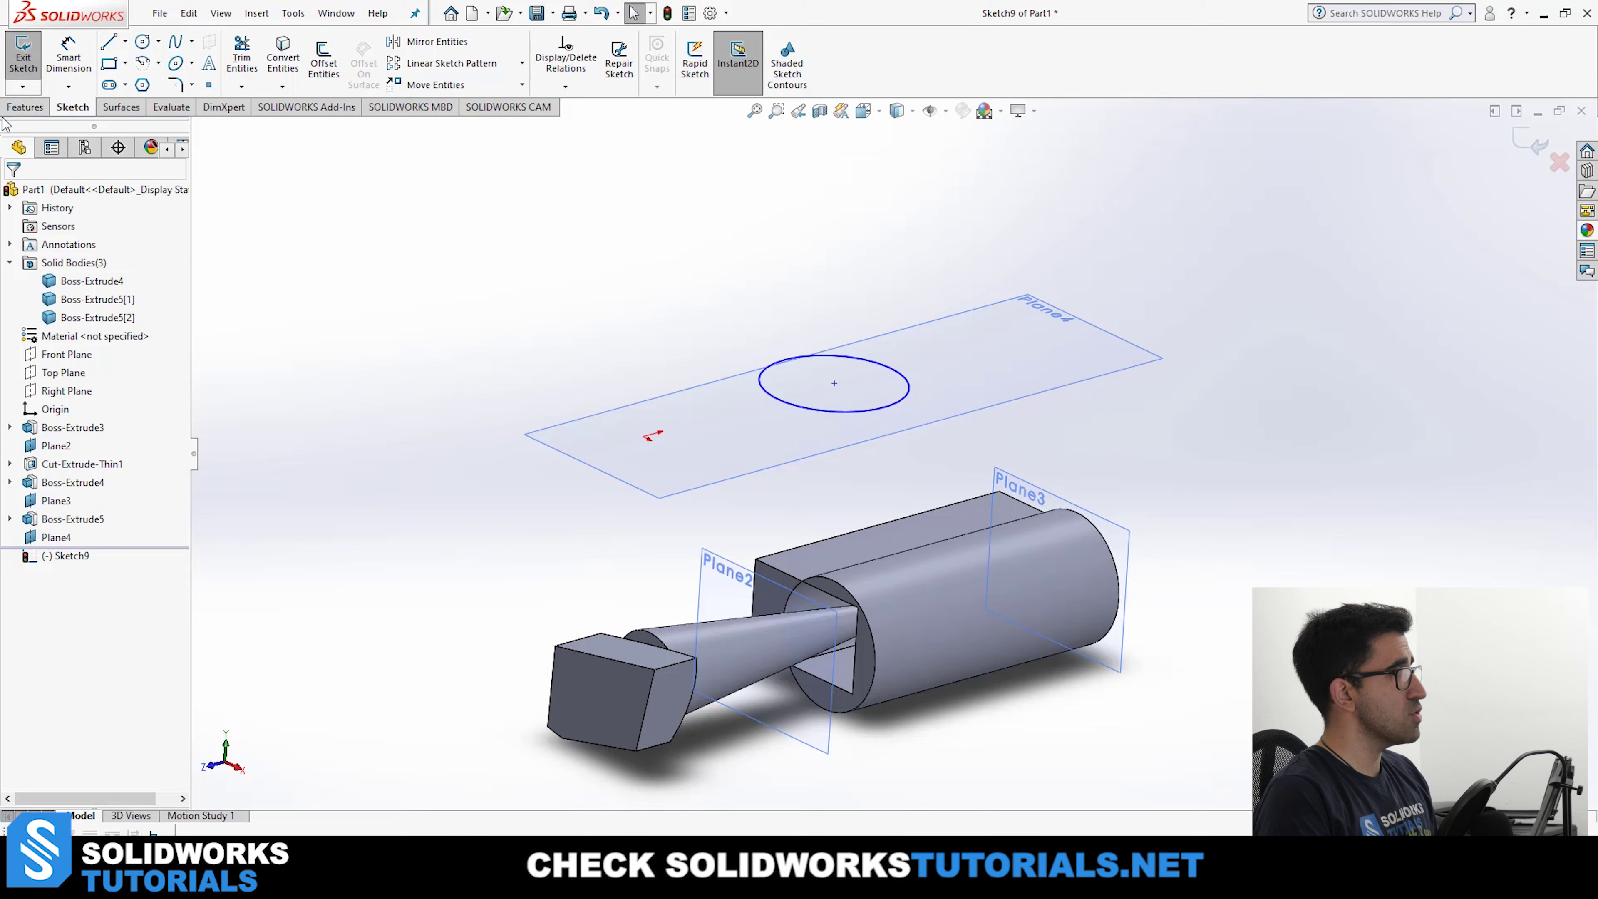
Start a Blind Extruded Boss/Base from the Plane4 circle and enable Thin Feature.
{"action": "left_click", "coordinate": [25, 107]}
{"action": "left_click", "coordinate": [30, 57]}
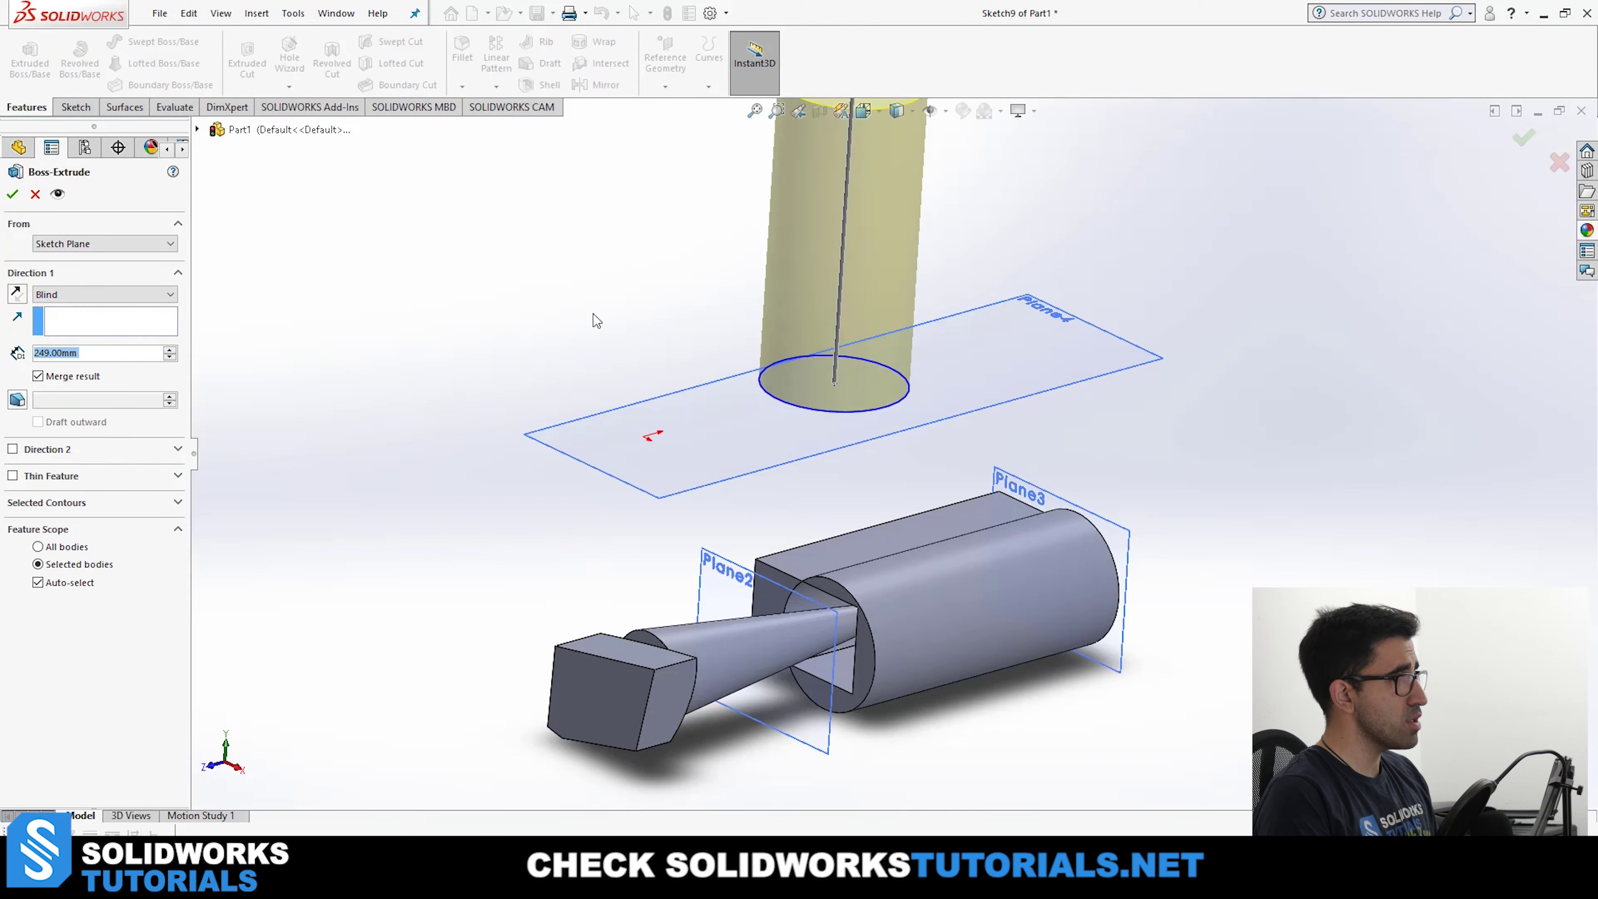
{"action": "key", "text": "f"}
{"action": "scroll", "coordinate": [853, 333], "scroll_direction": "down", "scroll_amount": 2}
{"action": "middle_click_drag", "start_coordinate": [853, 333], "coordinate": [846, 361]}
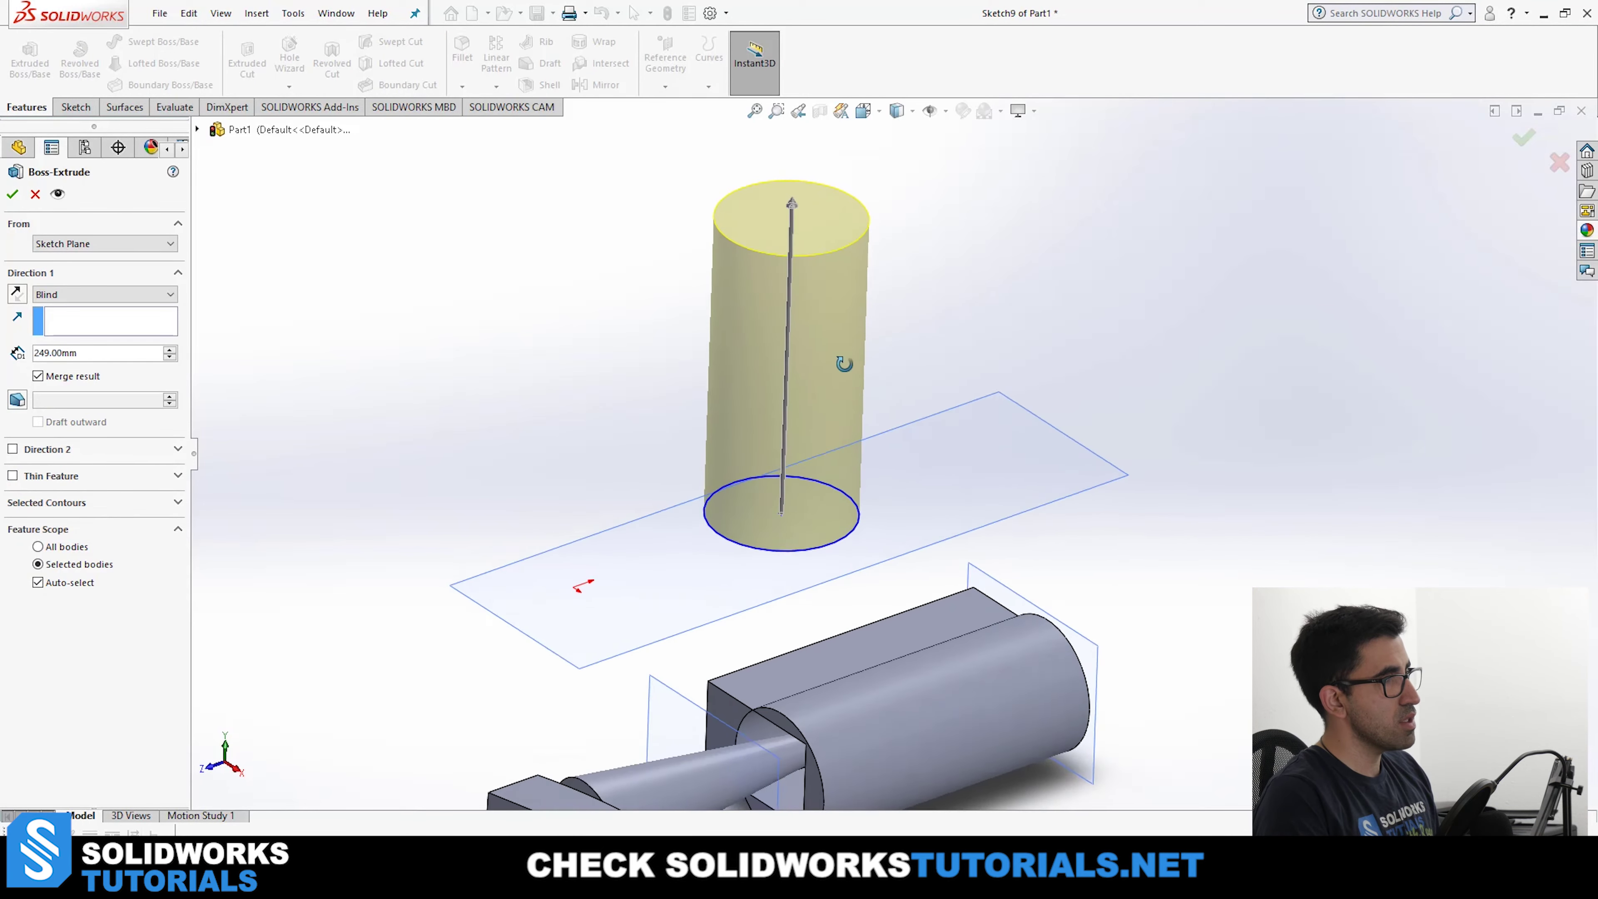
{"action": "left_click", "coordinate": [13, 477]}
{"action": "middle_click_drag", "start_coordinate": [843, 311], "coordinate": [841, 428]}
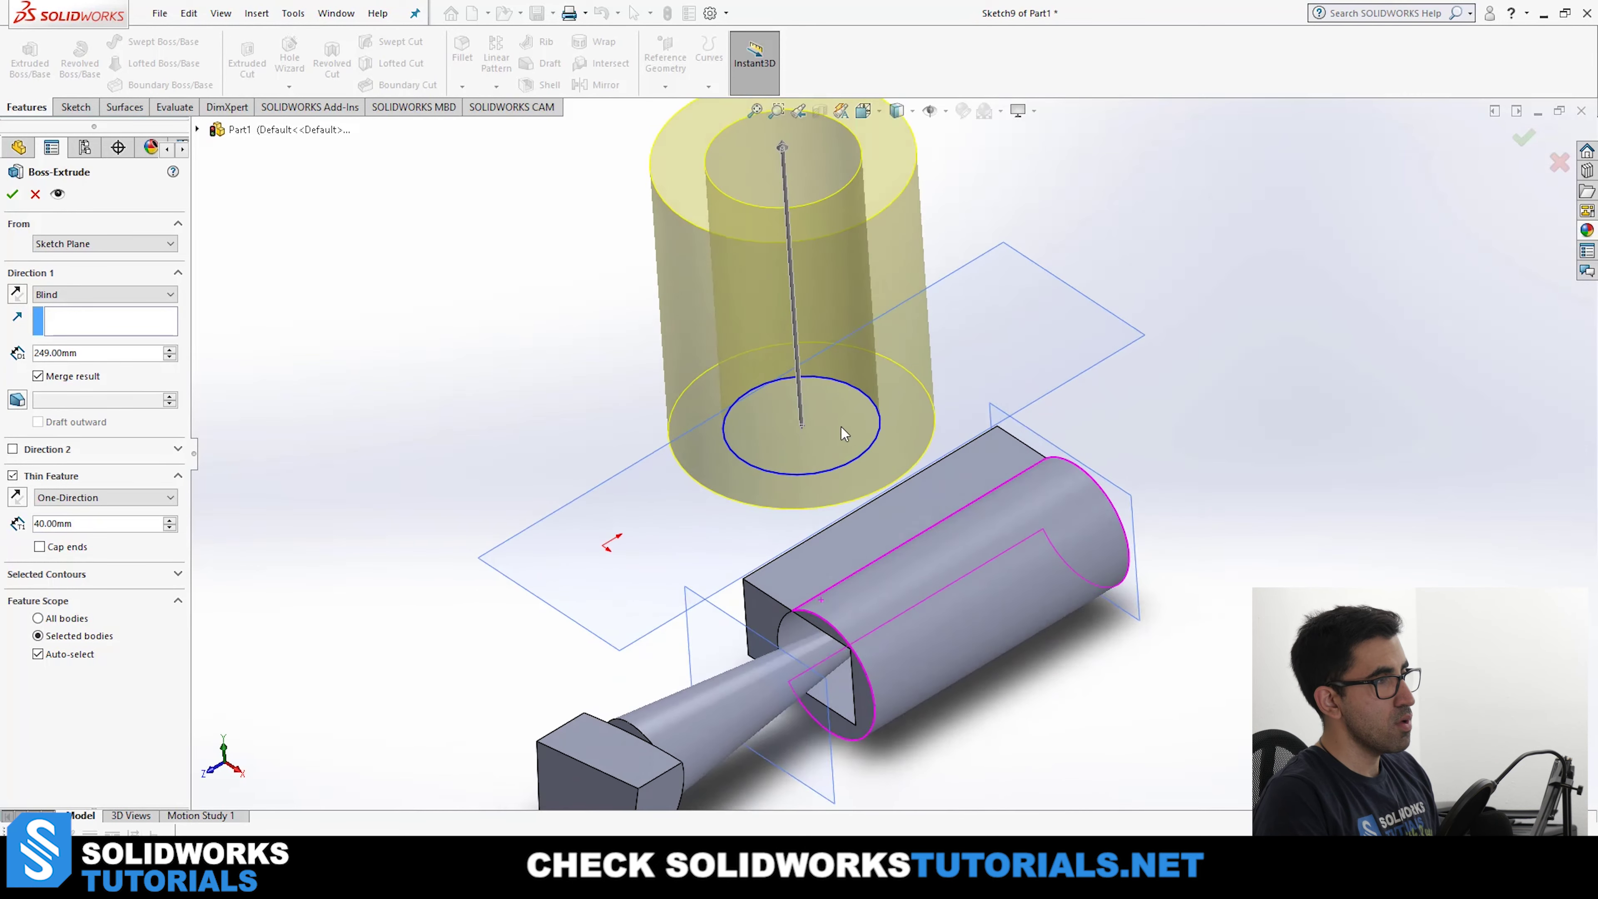
{"action": "scroll", "coordinate": [881, 353], "scroll_direction": "up", "scroll_amount": 3}
{"action": "scroll", "coordinate": [912, 346], "scroll_direction": "down", "scroll_amount": 3}
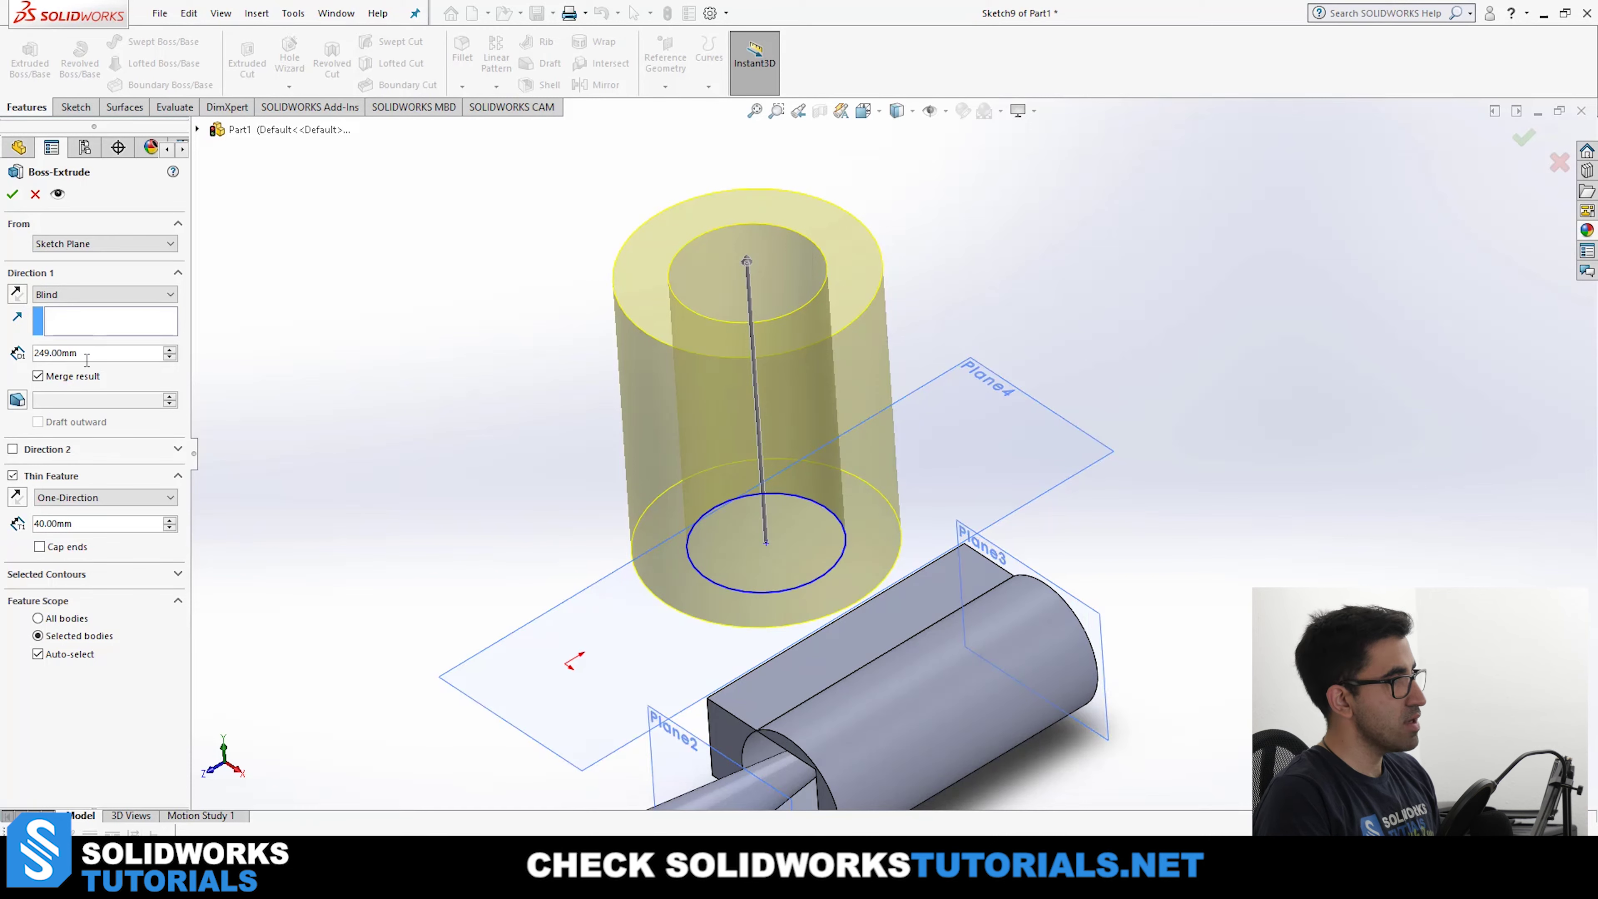
Set the thin extrusion's Blind depth to 1500 mm.
{"action": "left_click_drag", "start_coordinate": [95, 356], "coordinate": [36, 347]}
{"action": "middle_click_drag", "start_coordinate": [867, 547], "coordinate": [824, 330]}
{"action": "left_click_drag", "start_coordinate": [78, 354], "coordinate": [28, 354]}
{"action": "type", "text": "1"}
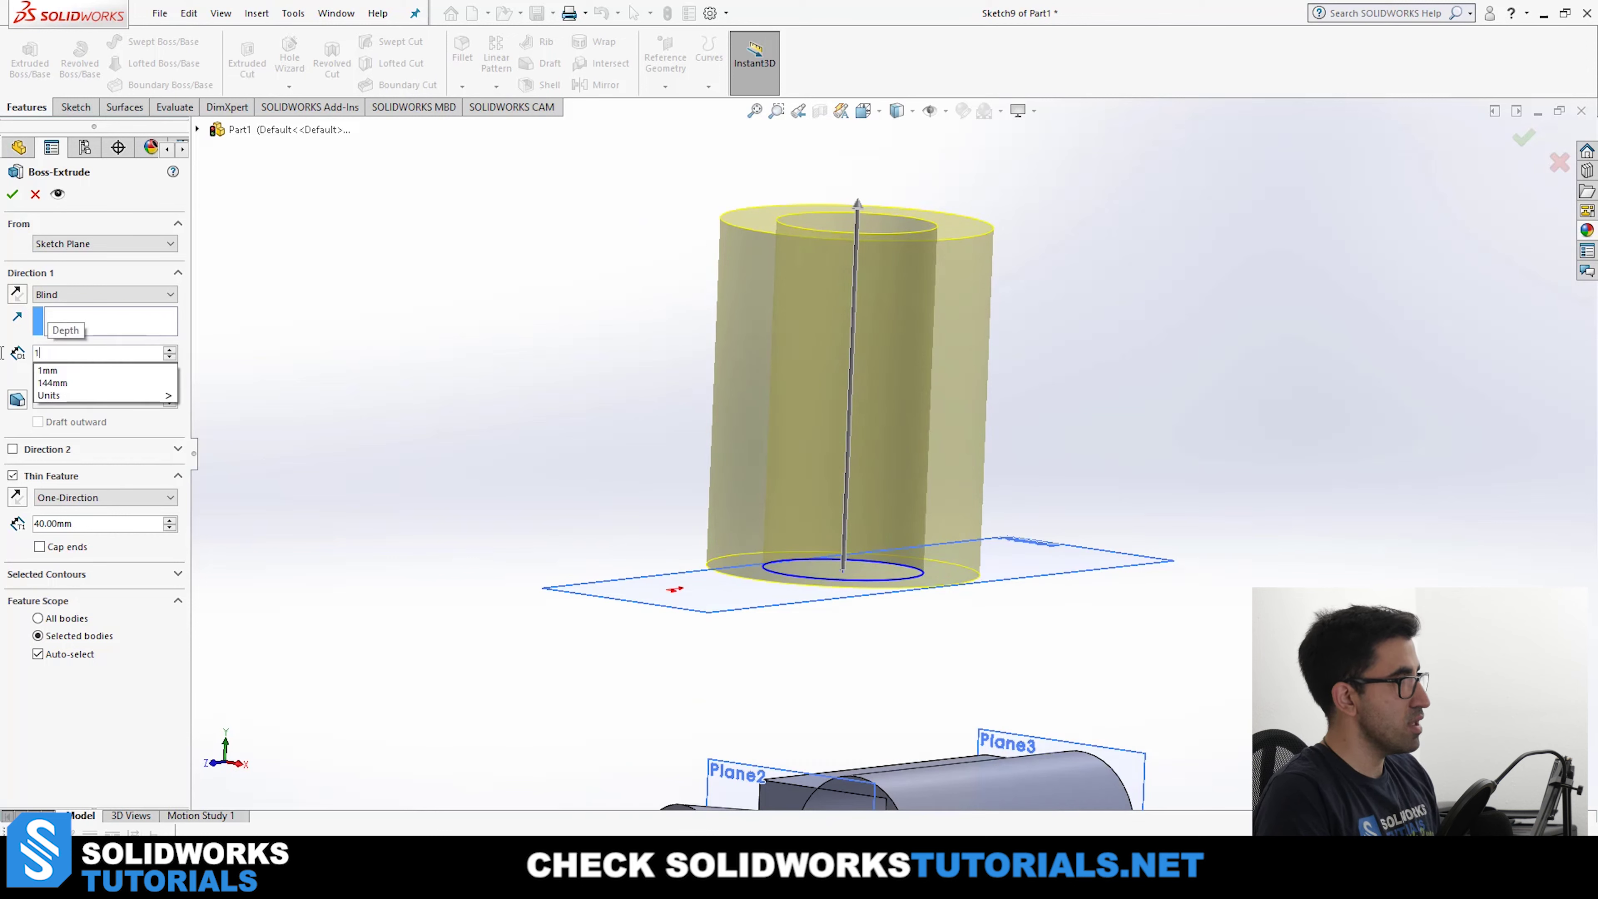
{"action": "type", "text": "500"}
{"action": "key", "text": "Return"}
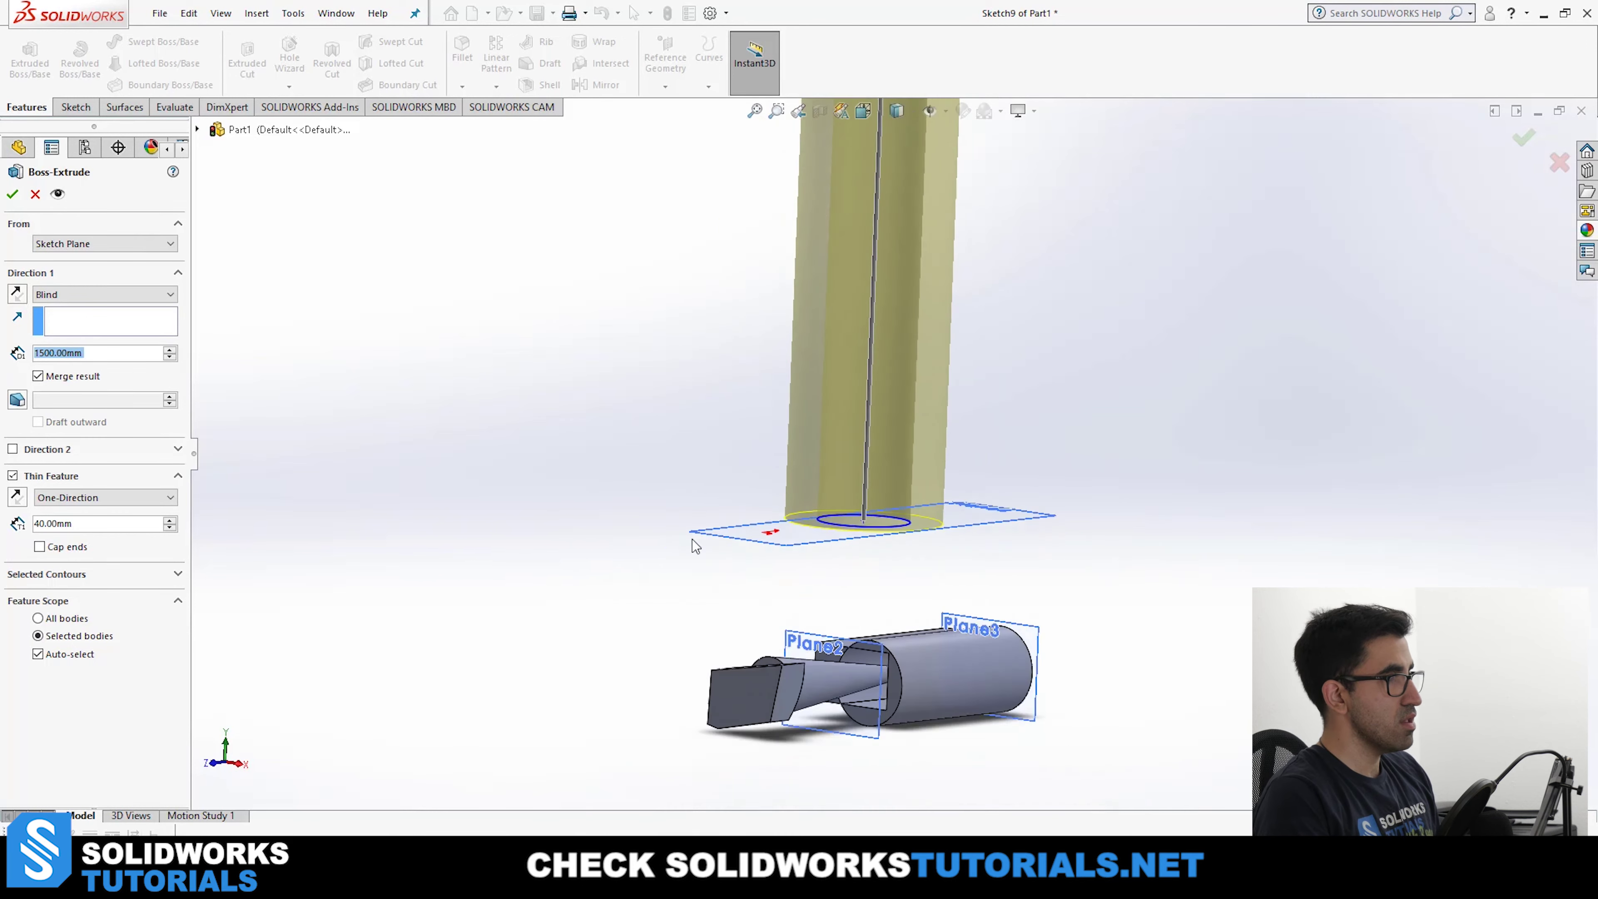
Set the thin extrusion's Blind depth to 500 mm.
{"action": "scroll", "coordinate": [965, 171], "scroll_direction": "down", "scroll_amount": 5}
{"action": "scroll", "coordinate": [966, 171], "scroll_direction": "up", "scroll_amount": 3}
{"action": "type", "text": "500"}
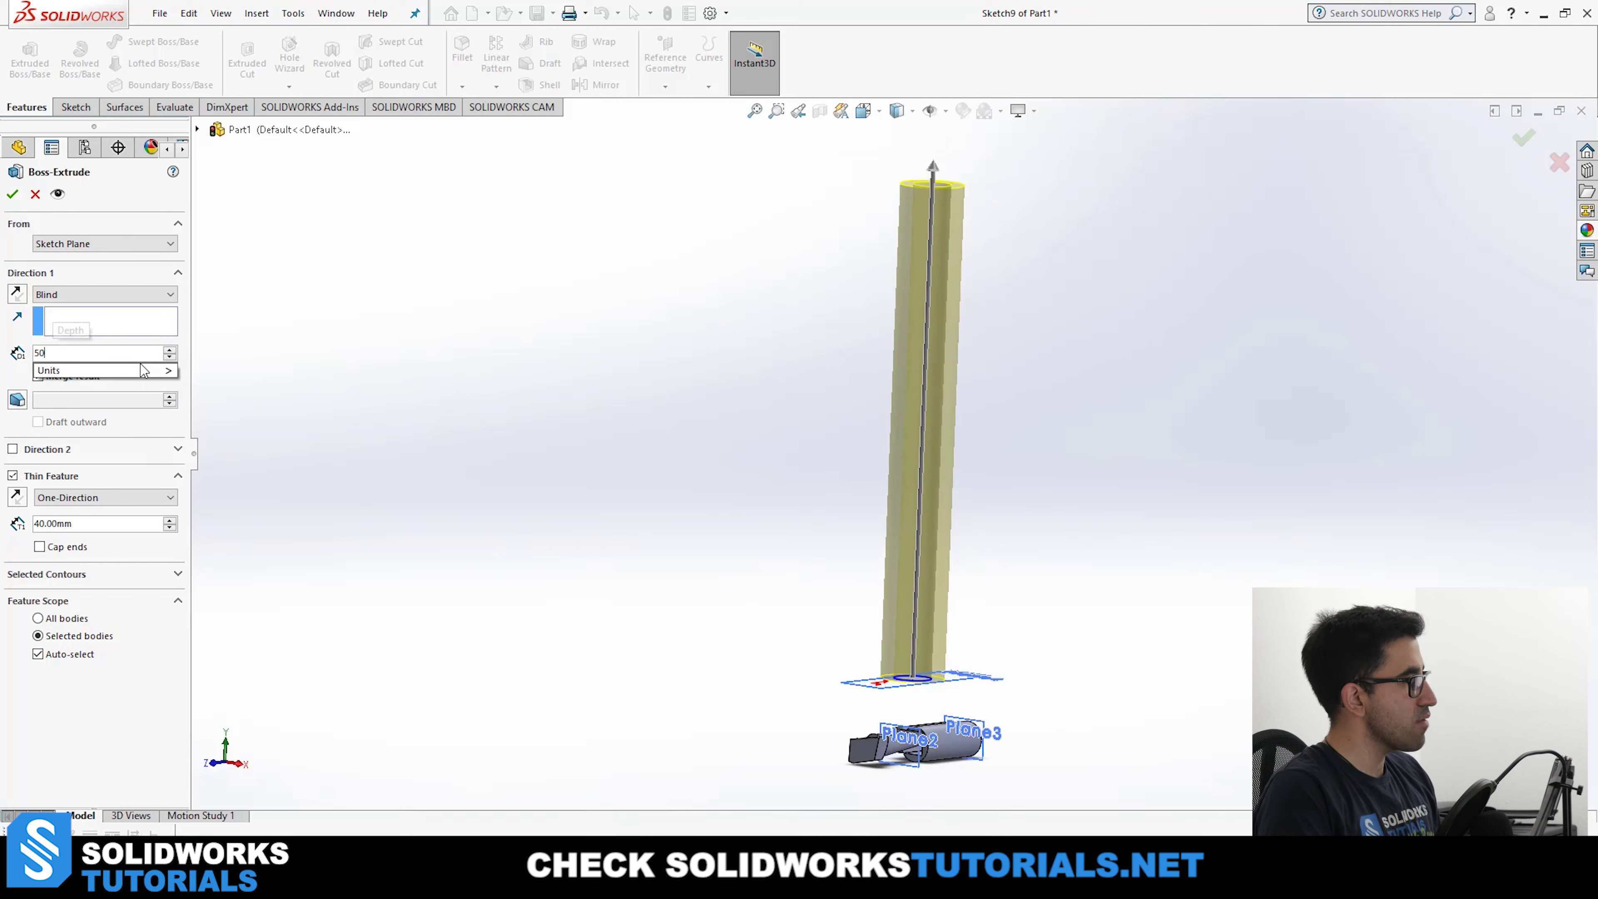
{"action": "key", "text": "Return"}
{"action": "scroll", "coordinate": [907, 580], "scroll_direction": "up", "scroll_amount": 4}
{"action": "scroll", "coordinate": [925, 580], "scroll_direction": "down", "scroll_amount": 1}
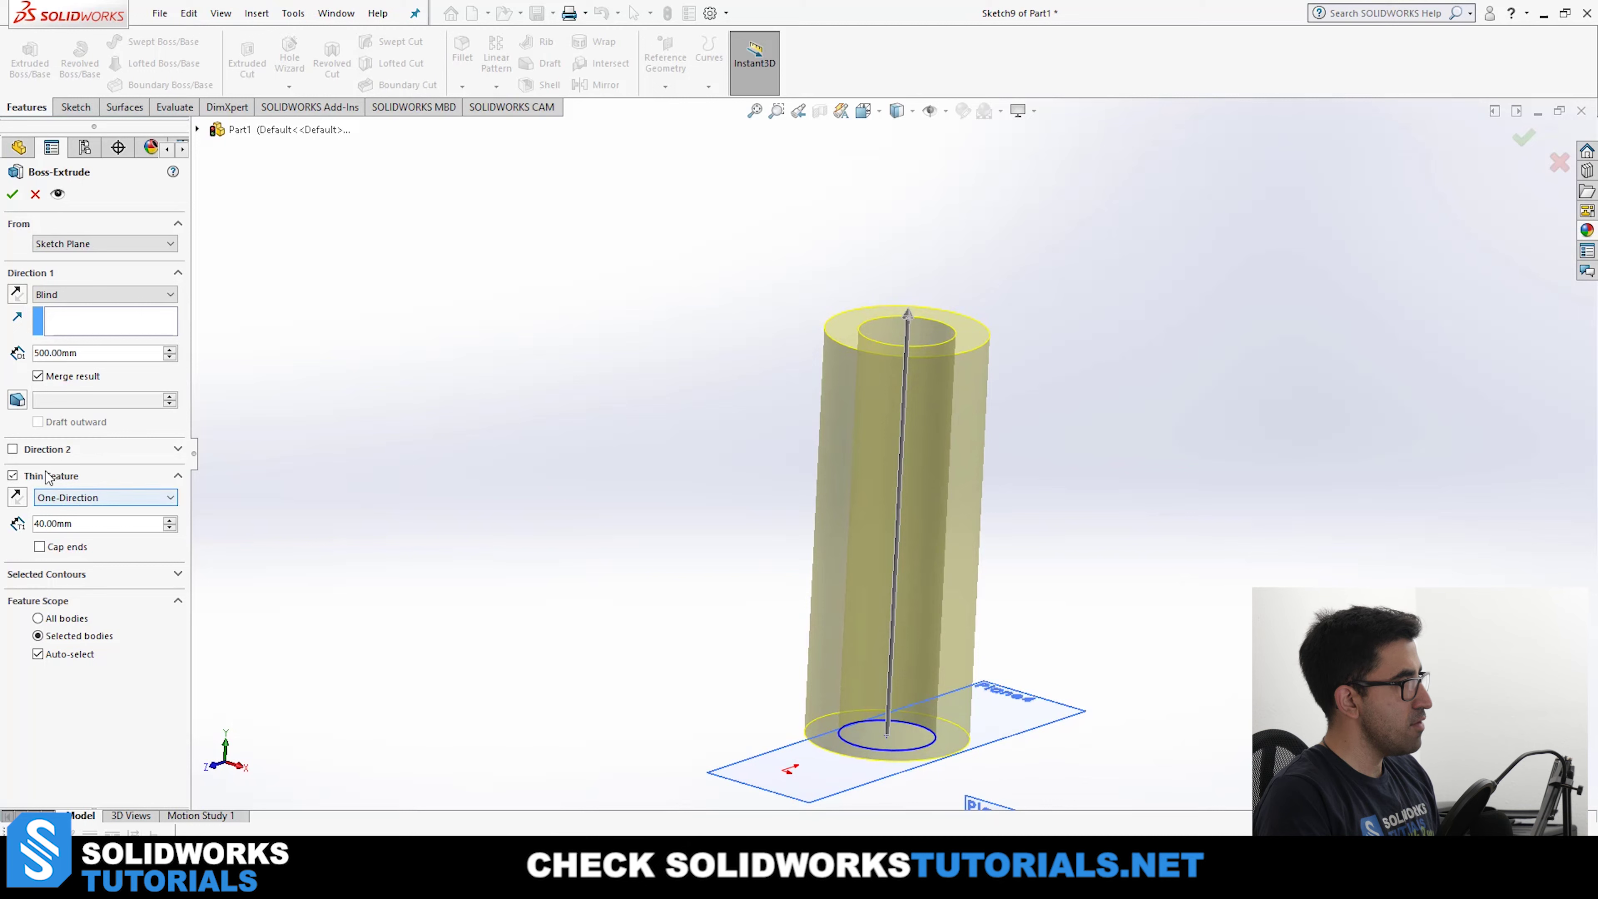
Set the One-Direction wall thickness of the thin extrusion to 5 mm.
{"action": "double_click", "coordinate": [113, 527]}
{"action": "scroll", "coordinate": [920, 355], "scroll_direction": "up", "scroll_amount": 3}
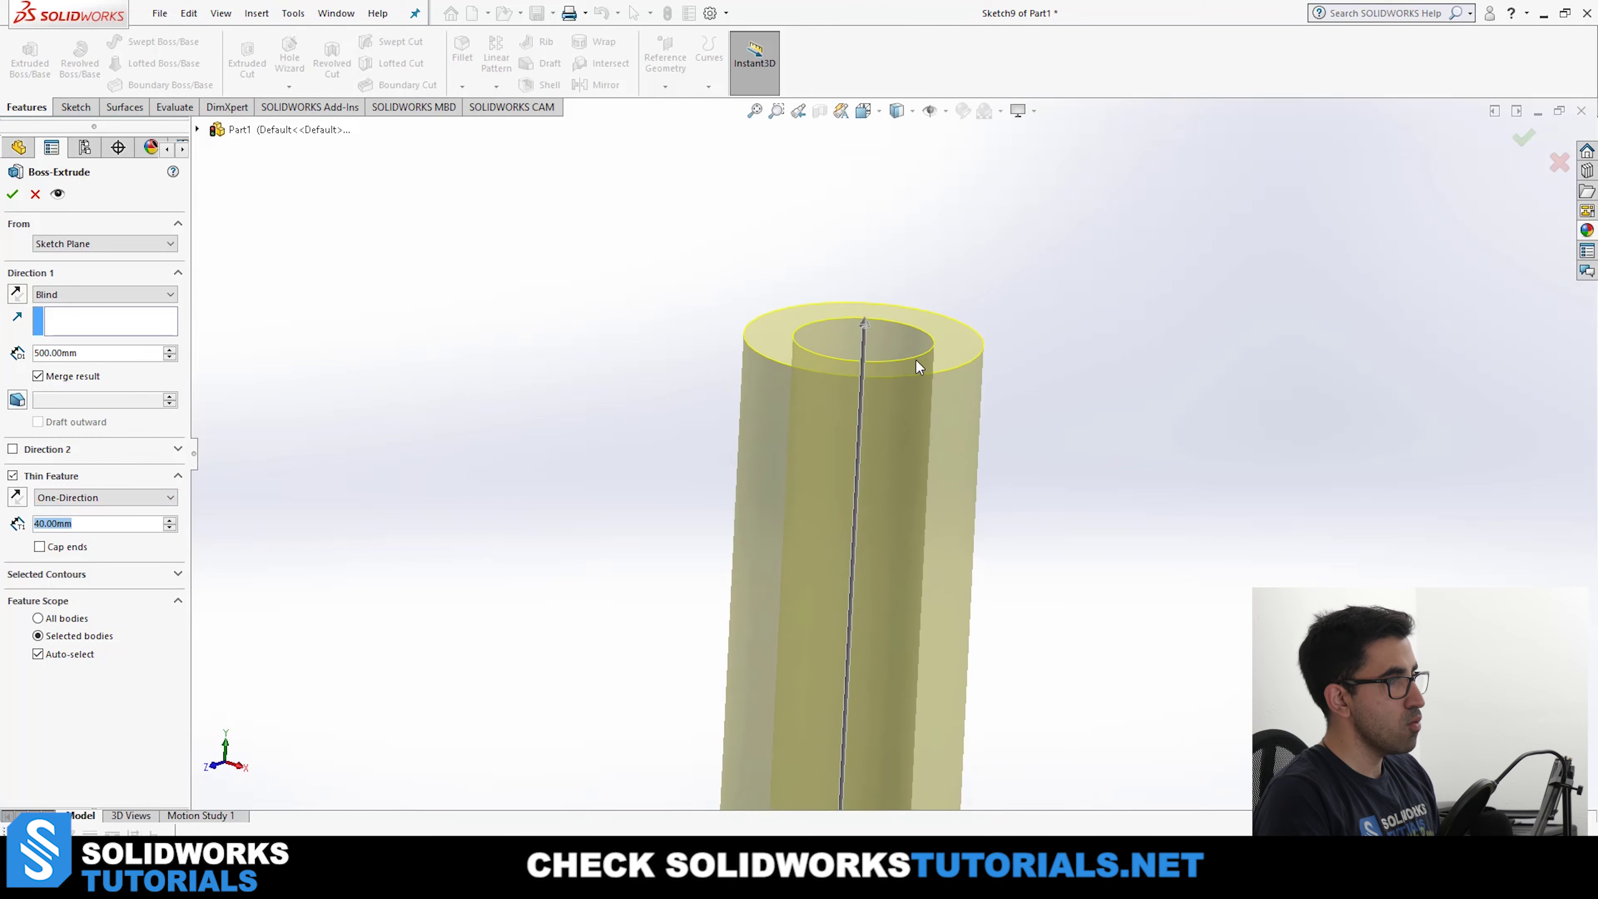
{"action": "type", "text": "5"}
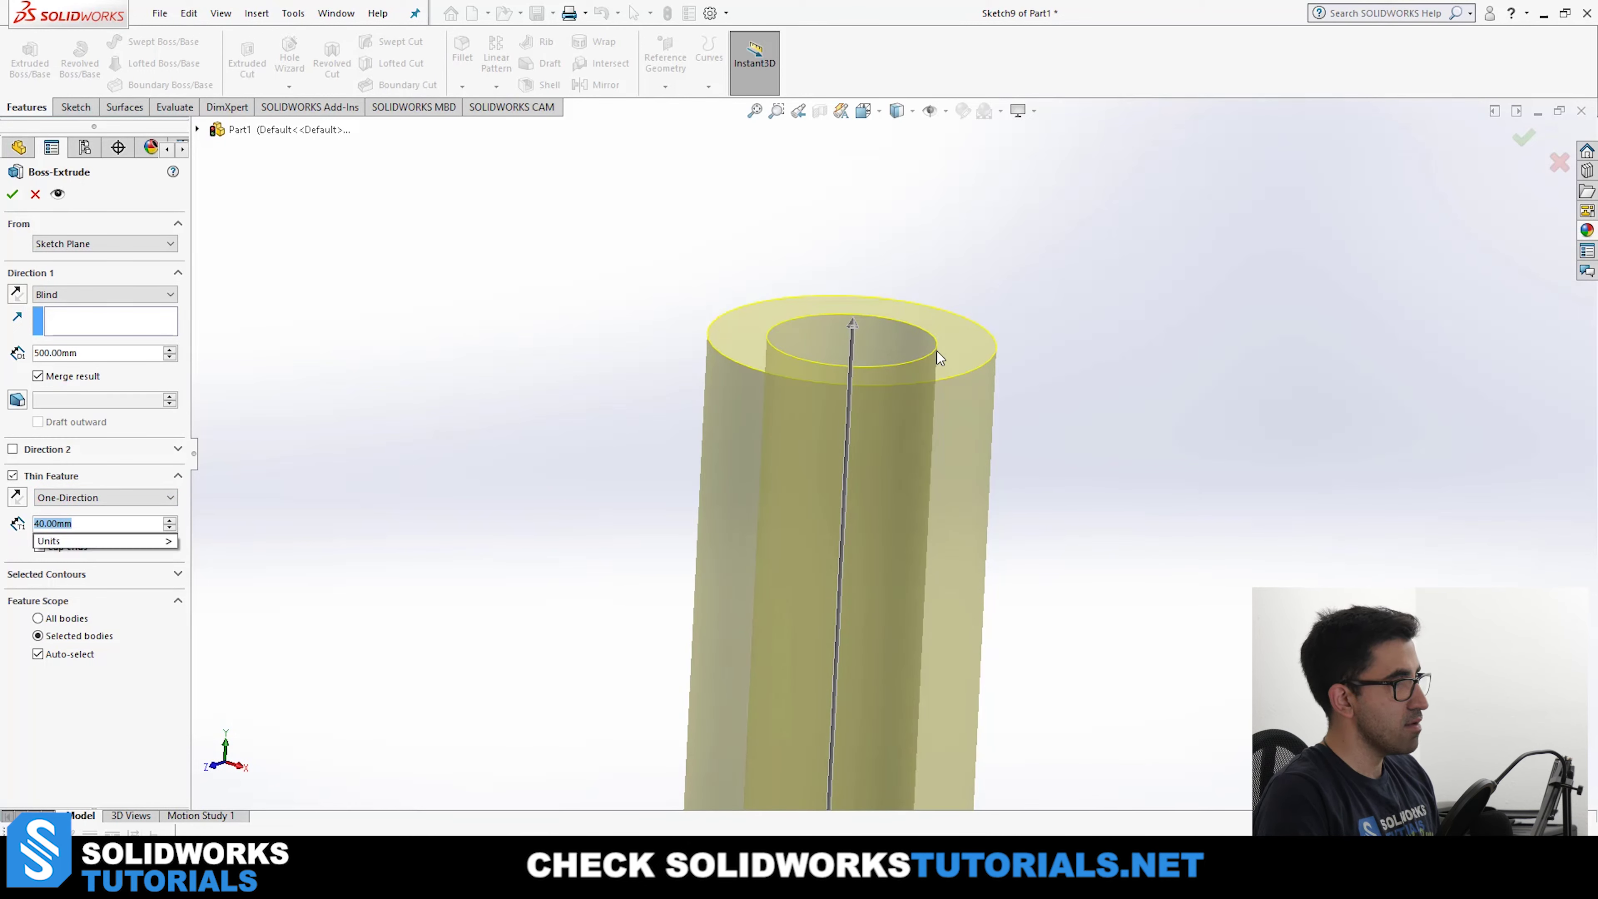
{"action": "key", "text": "Return"}
{"action": "scroll", "coordinate": [937, 351], "scroll_direction": "up", "scroll_amount": 3}
{"action": "scroll", "coordinate": [949, 357], "scroll_direction": "down", "scroll_amount": 2}
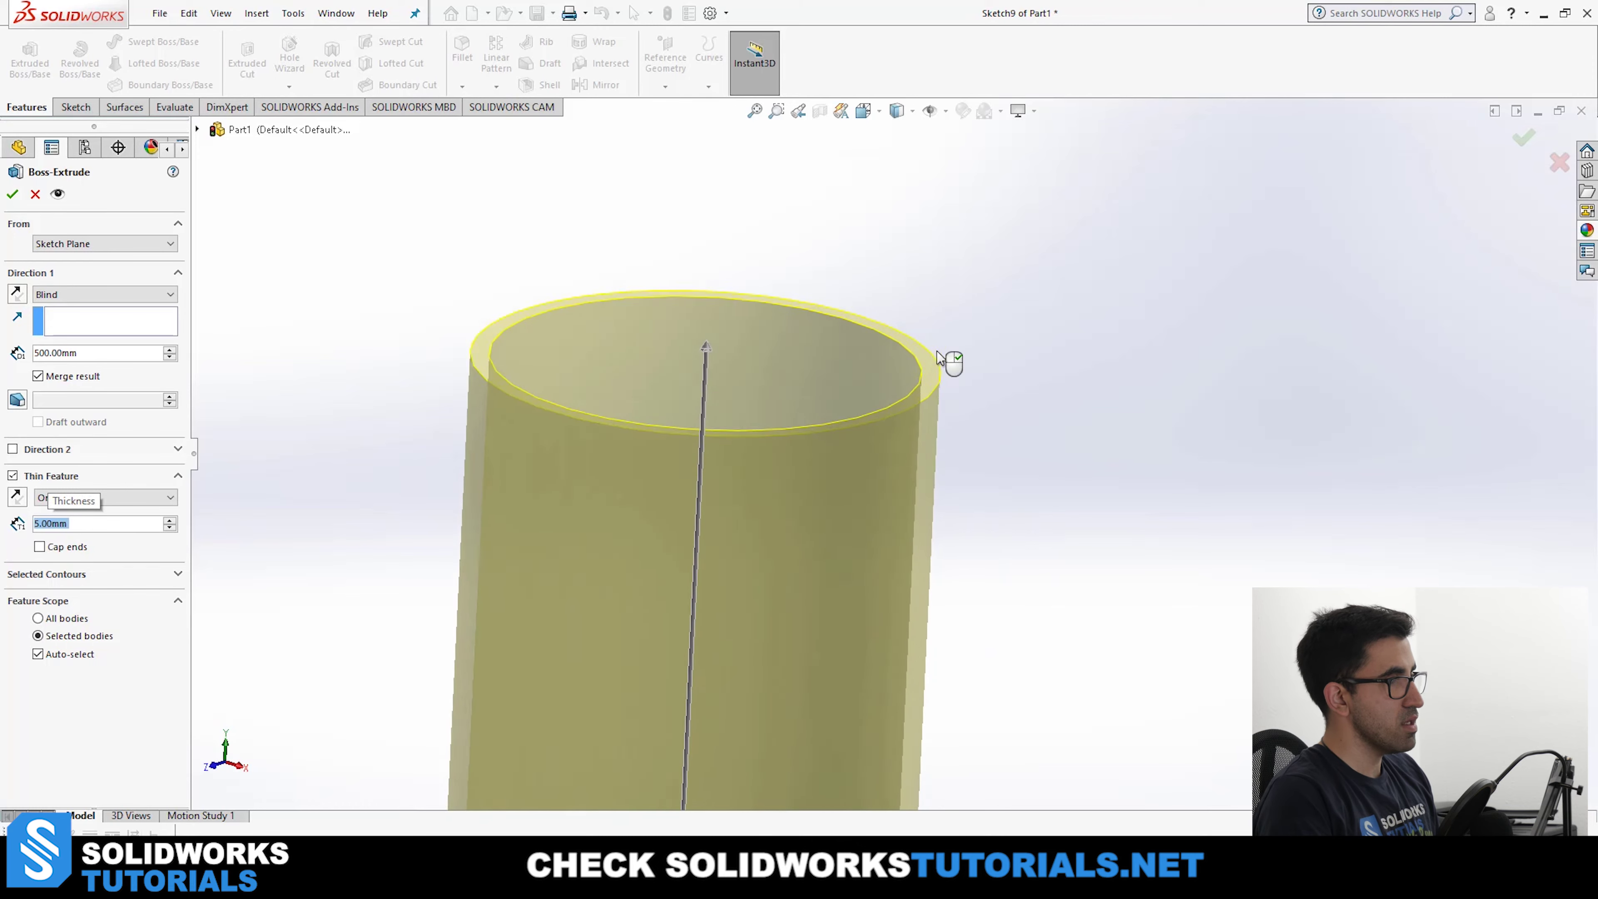
{"action": "scroll", "coordinate": [819, 529], "scroll_direction": "up", "scroll_amount": 4}
{"action": "scroll", "coordinate": [848, 550], "scroll_direction": "up", "scroll_amount": 5}
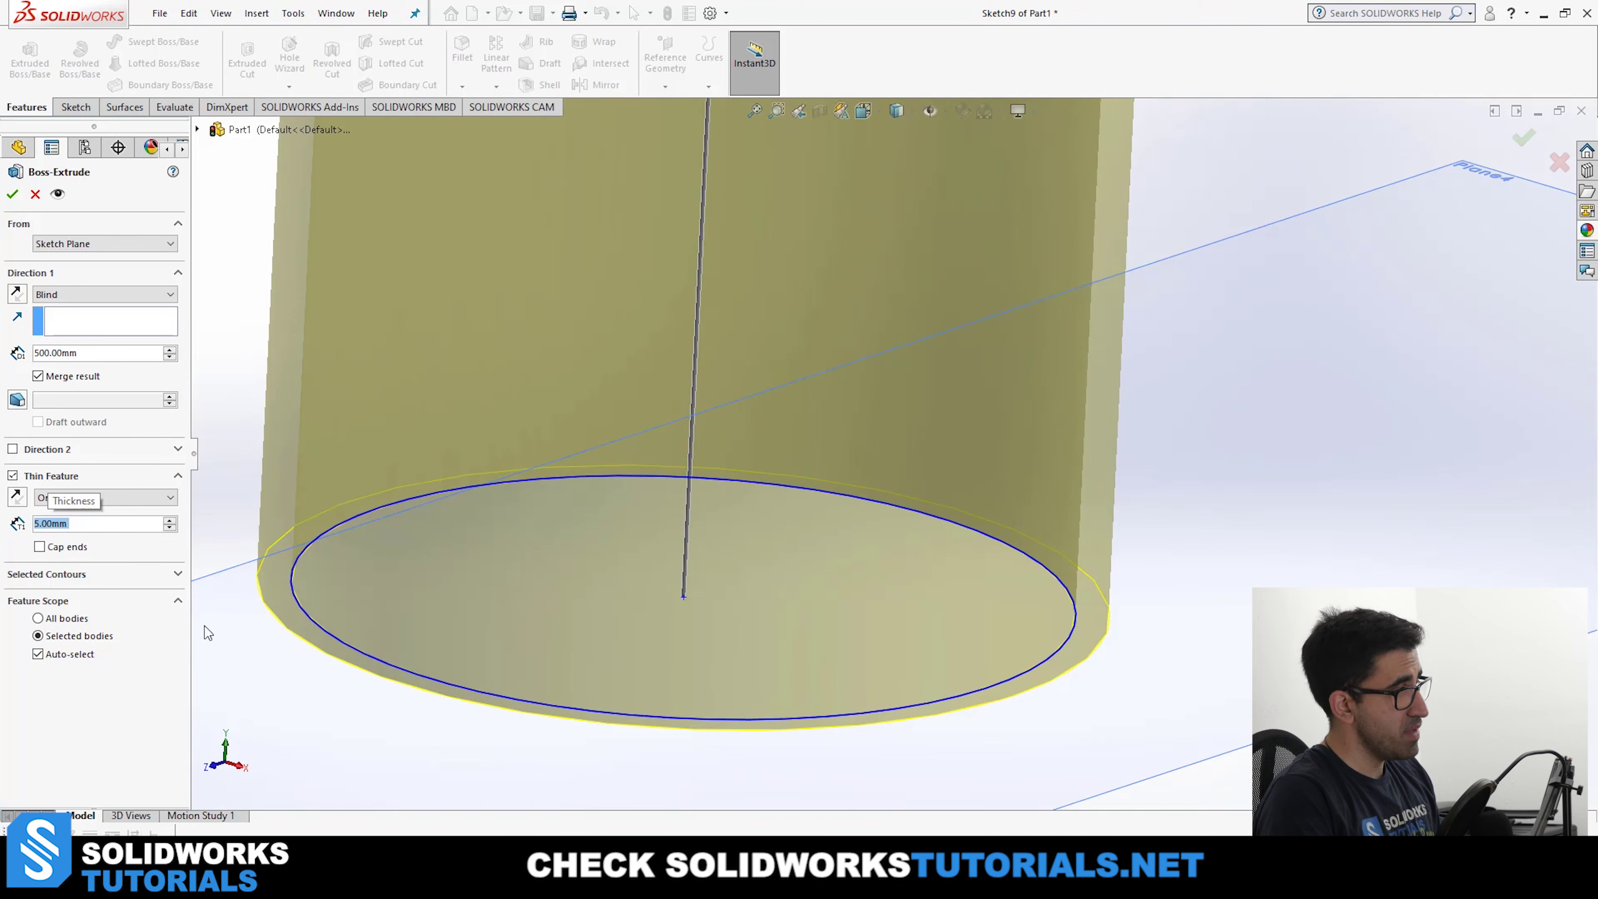
Flip the wall thickness to the inside of the sketched circle and back to the outside.
{"action": "left_click", "coordinate": [22, 499]}
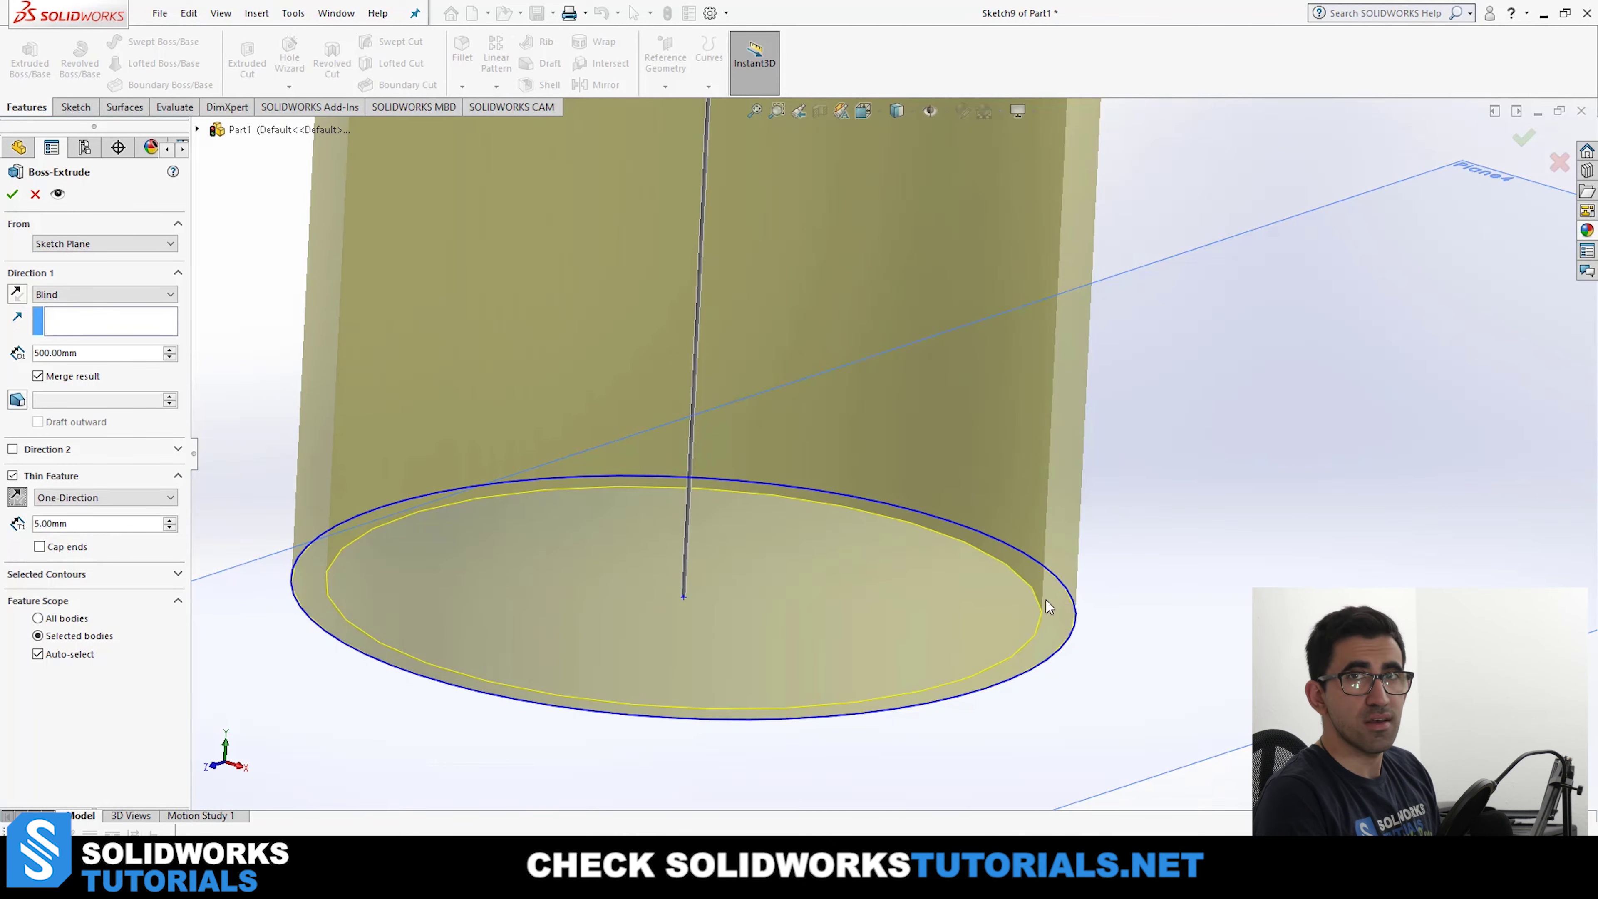
{"action": "scroll", "coordinate": [889, 454], "scroll_direction": "up", "scroll_amount": 3}
{"action": "left_click", "coordinate": [15, 499]}
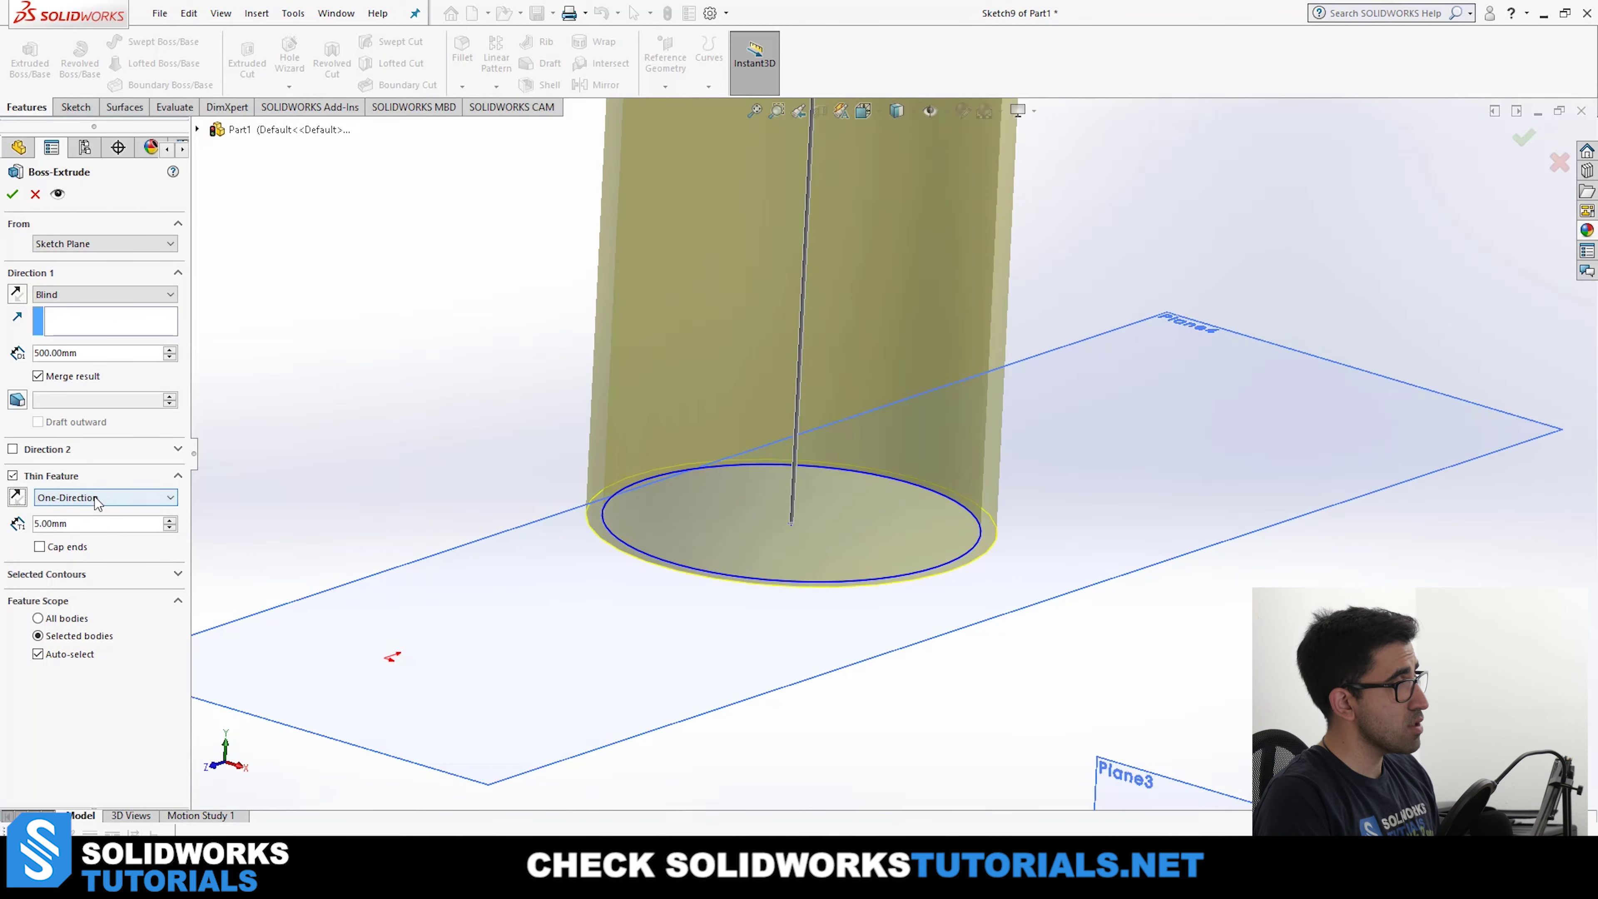
Change the Thin Feature type to Mid-Plane so the wall straddles the sketched circle.
{"action": "left_click", "coordinate": [96, 499]}
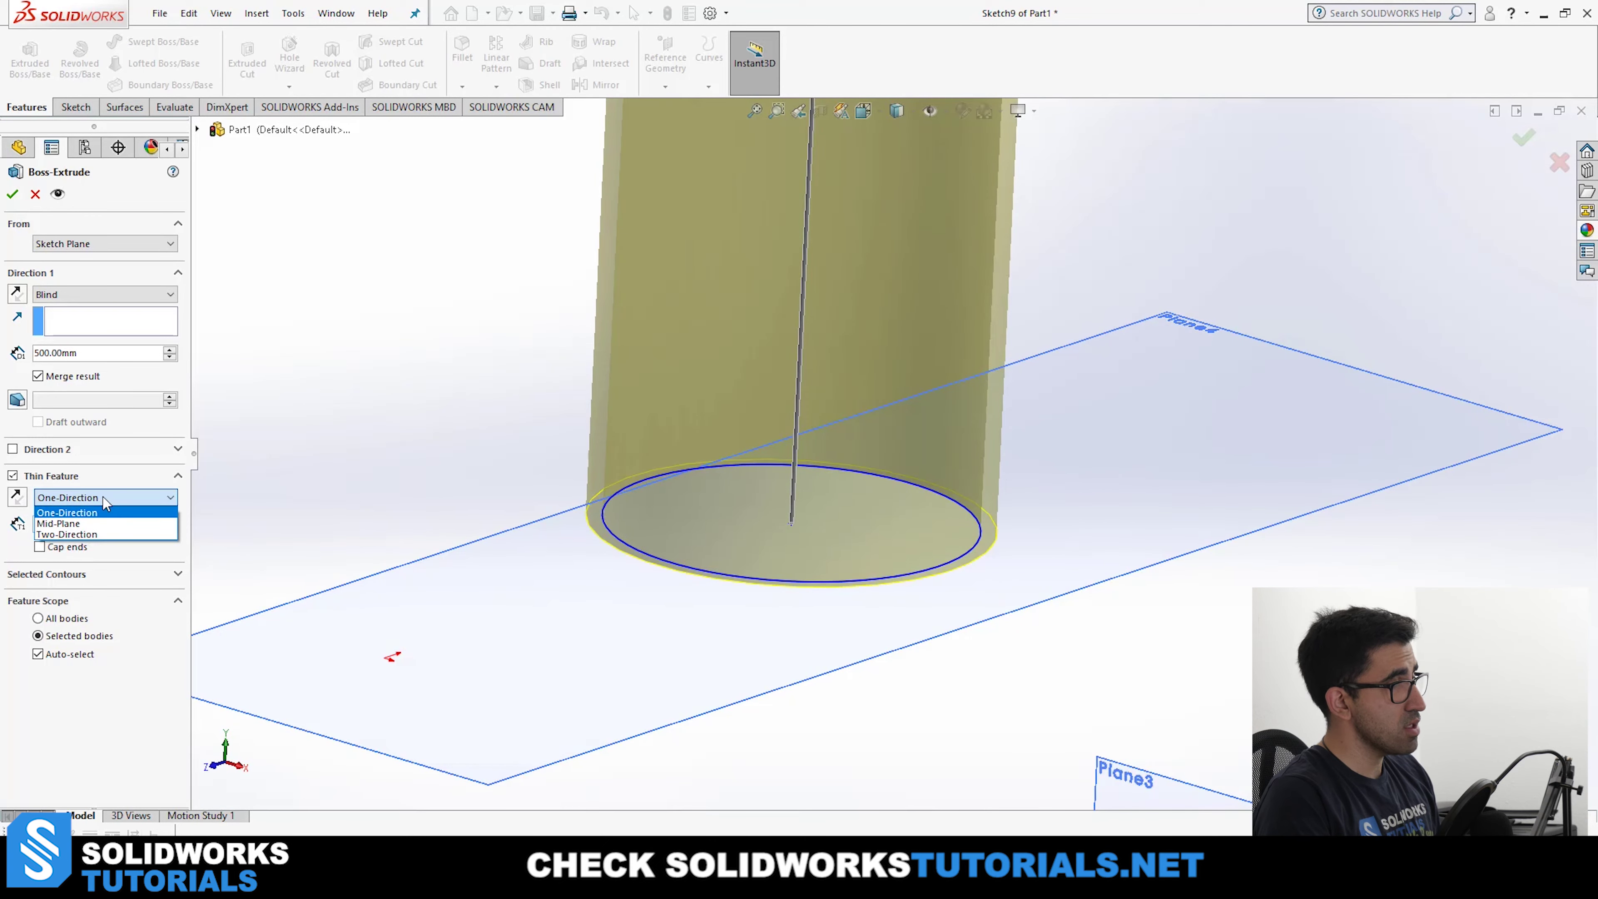
{"action": "left_click", "coordinate": [133, 497]}
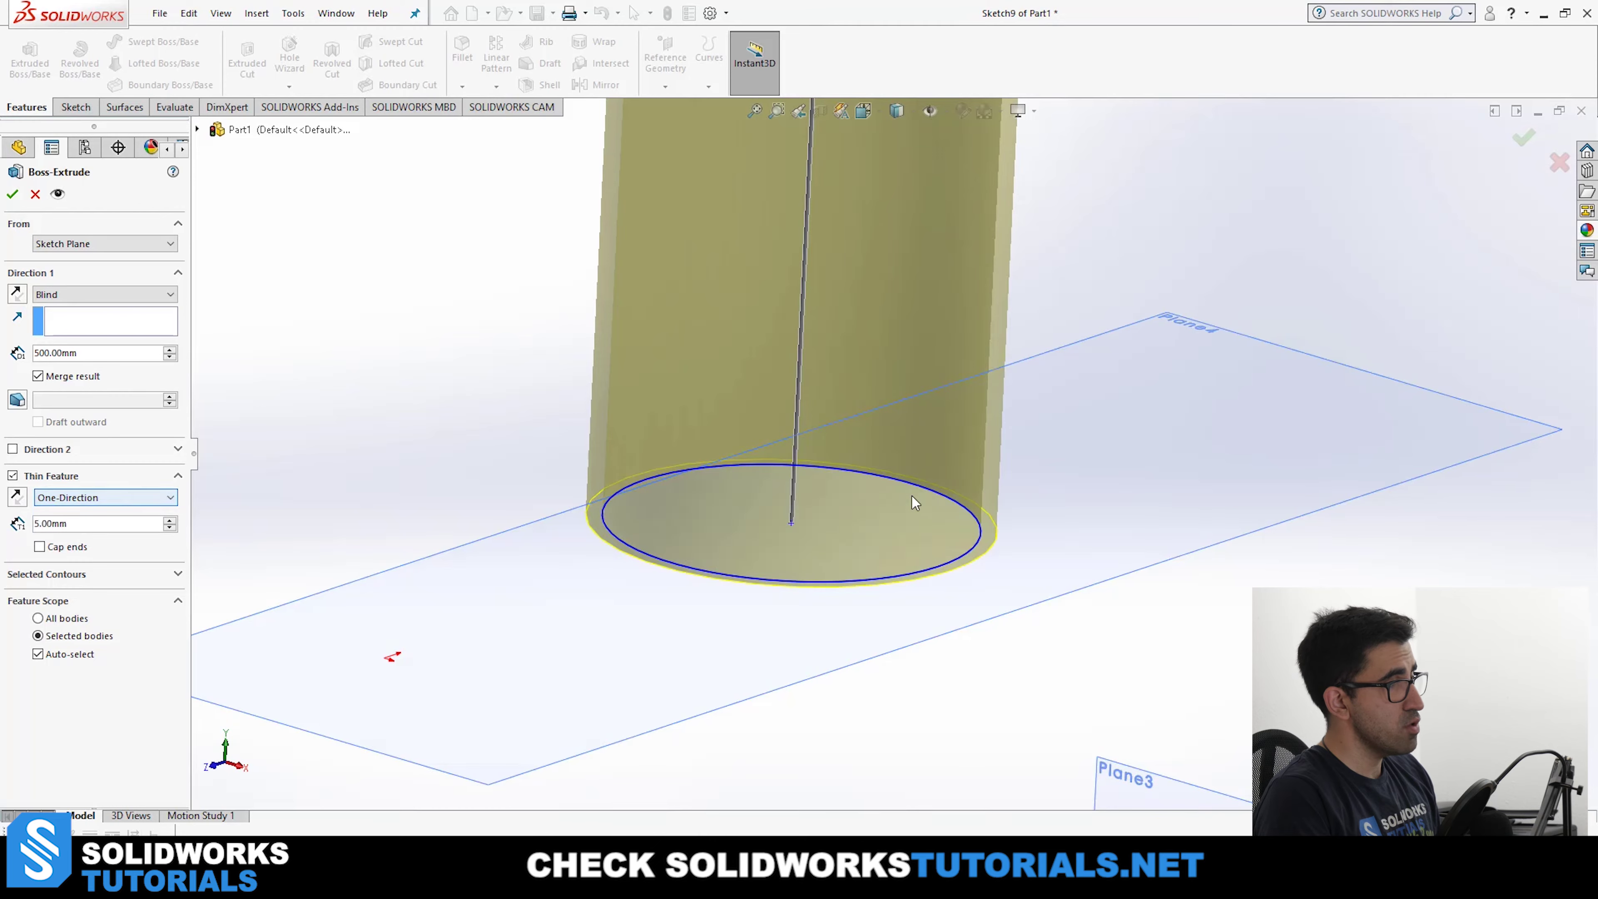
{"action": "scroll", "coordinate": [1089, 548], "scroll_direction": "down", "scroll_amount": 5}
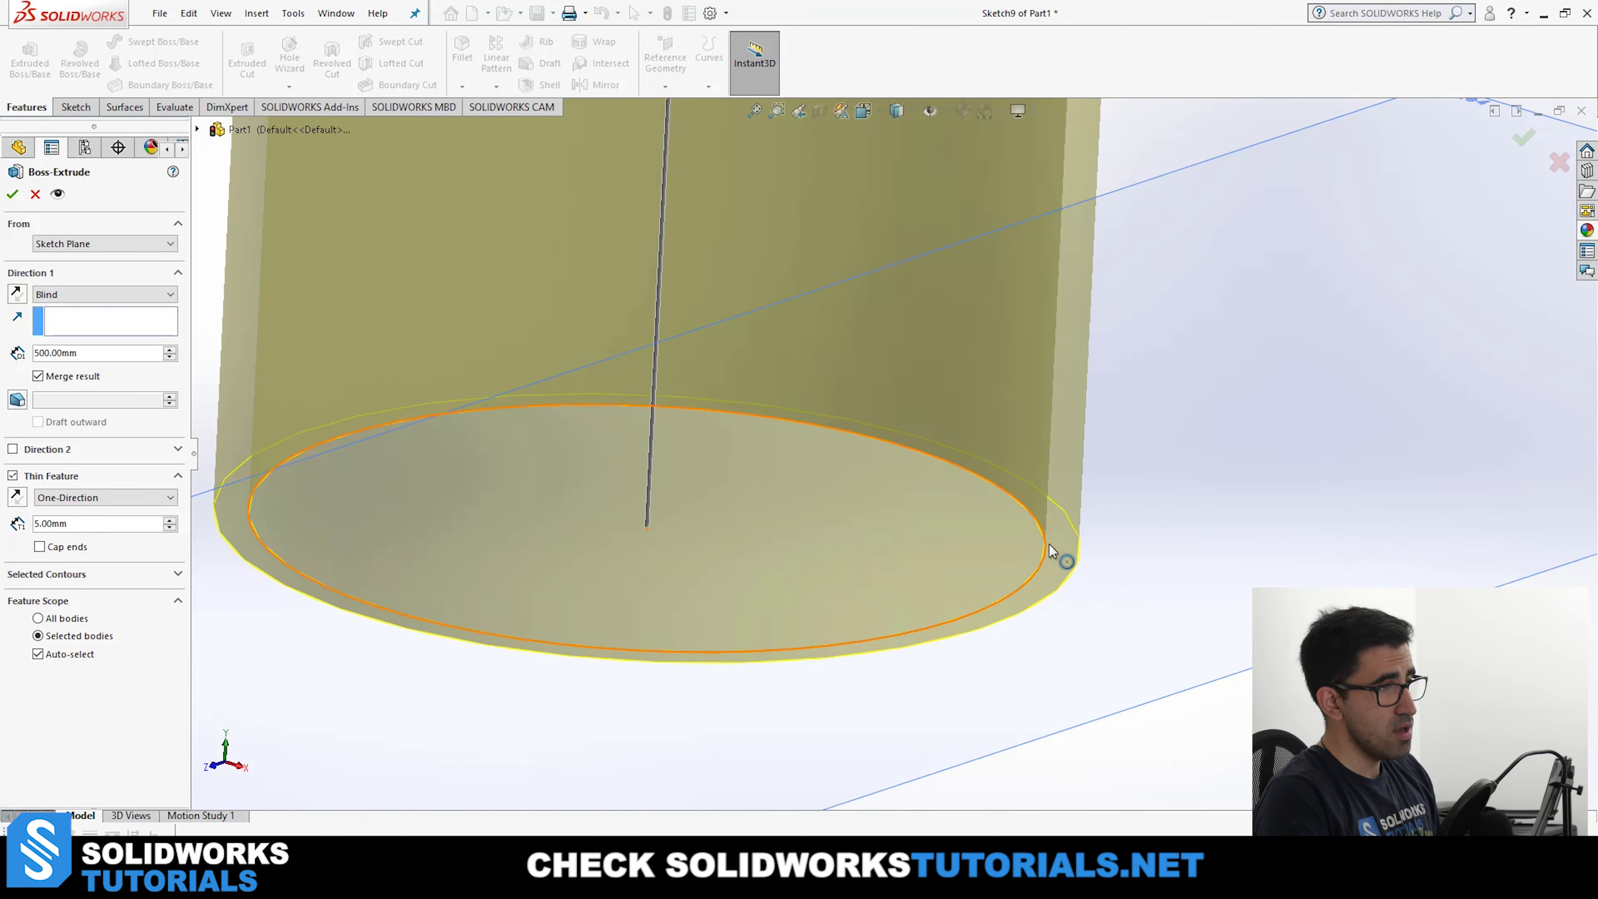
{"action": "left_click", "coordinate": [98, 499]}
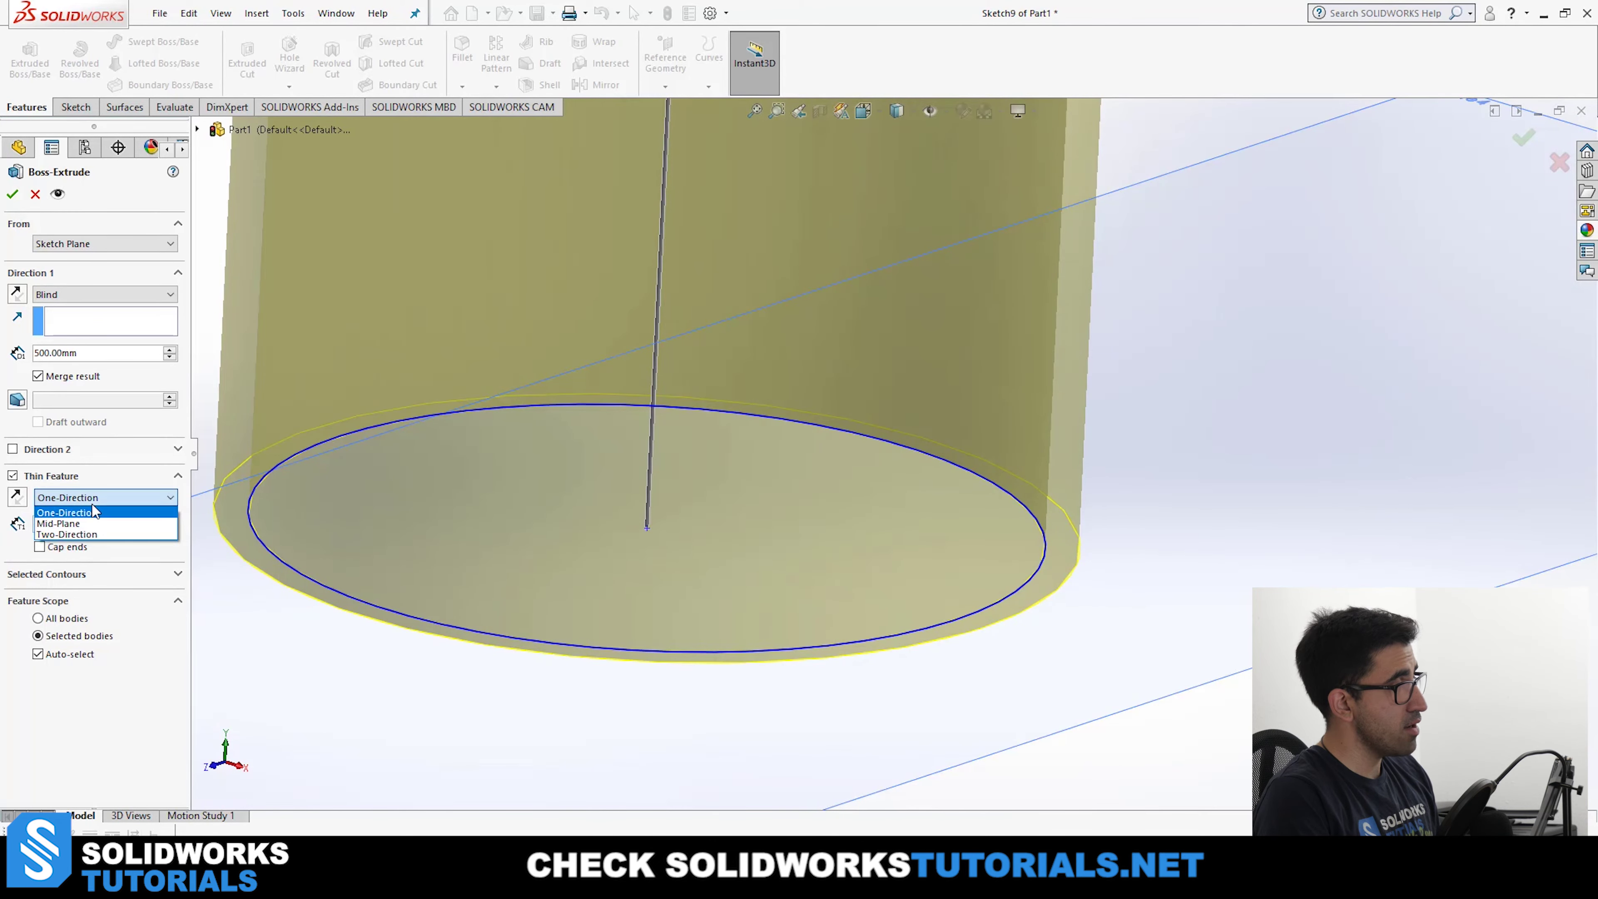
{"action": "left_click", "coordinate": [87, 523]}
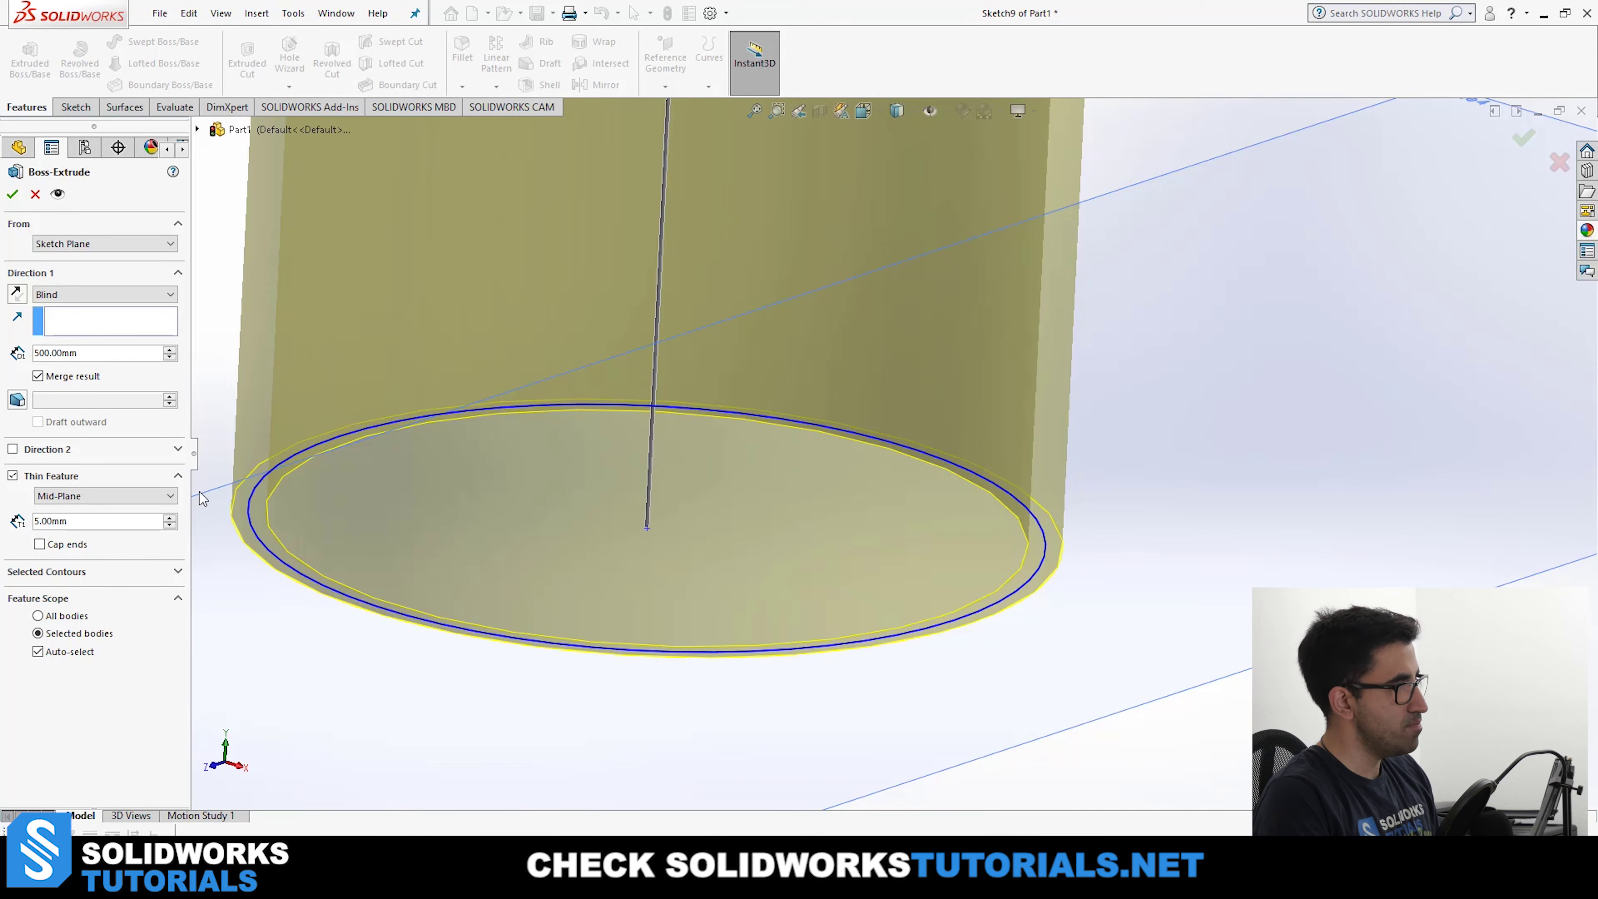
Try the Two-Direction Thin Feature type and return to Mid-Plane.
{"action": "left_click", "coordinate": [94, 496]}
{"action": "left_click", "coordinate": [68, 533]}
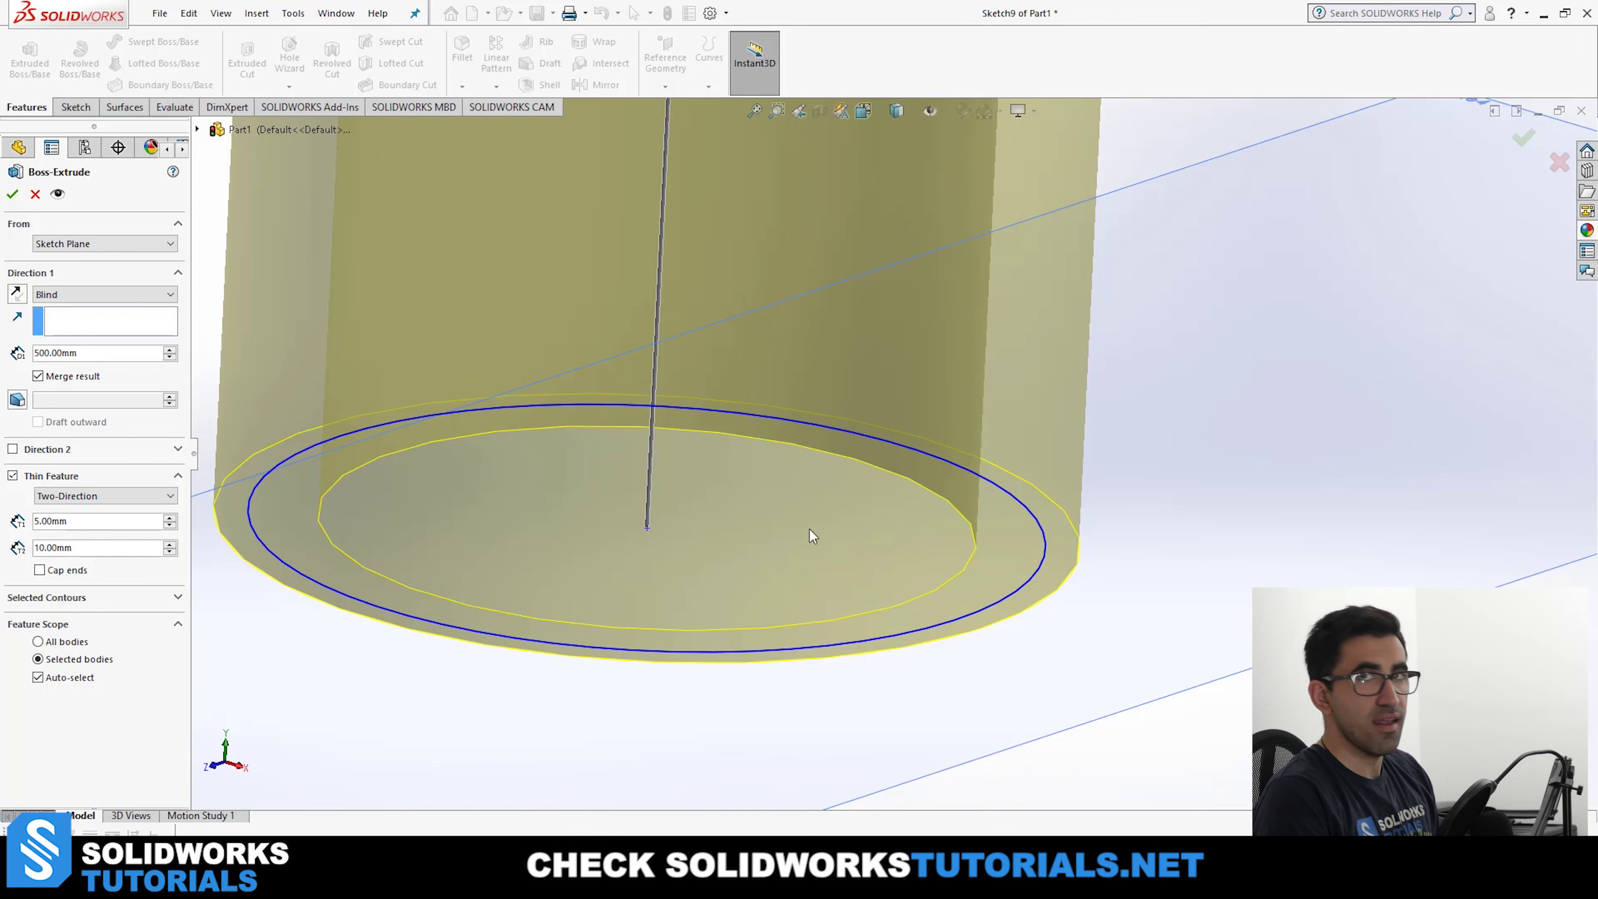
{"action": "left_click", "coordinate": [87, 496]}
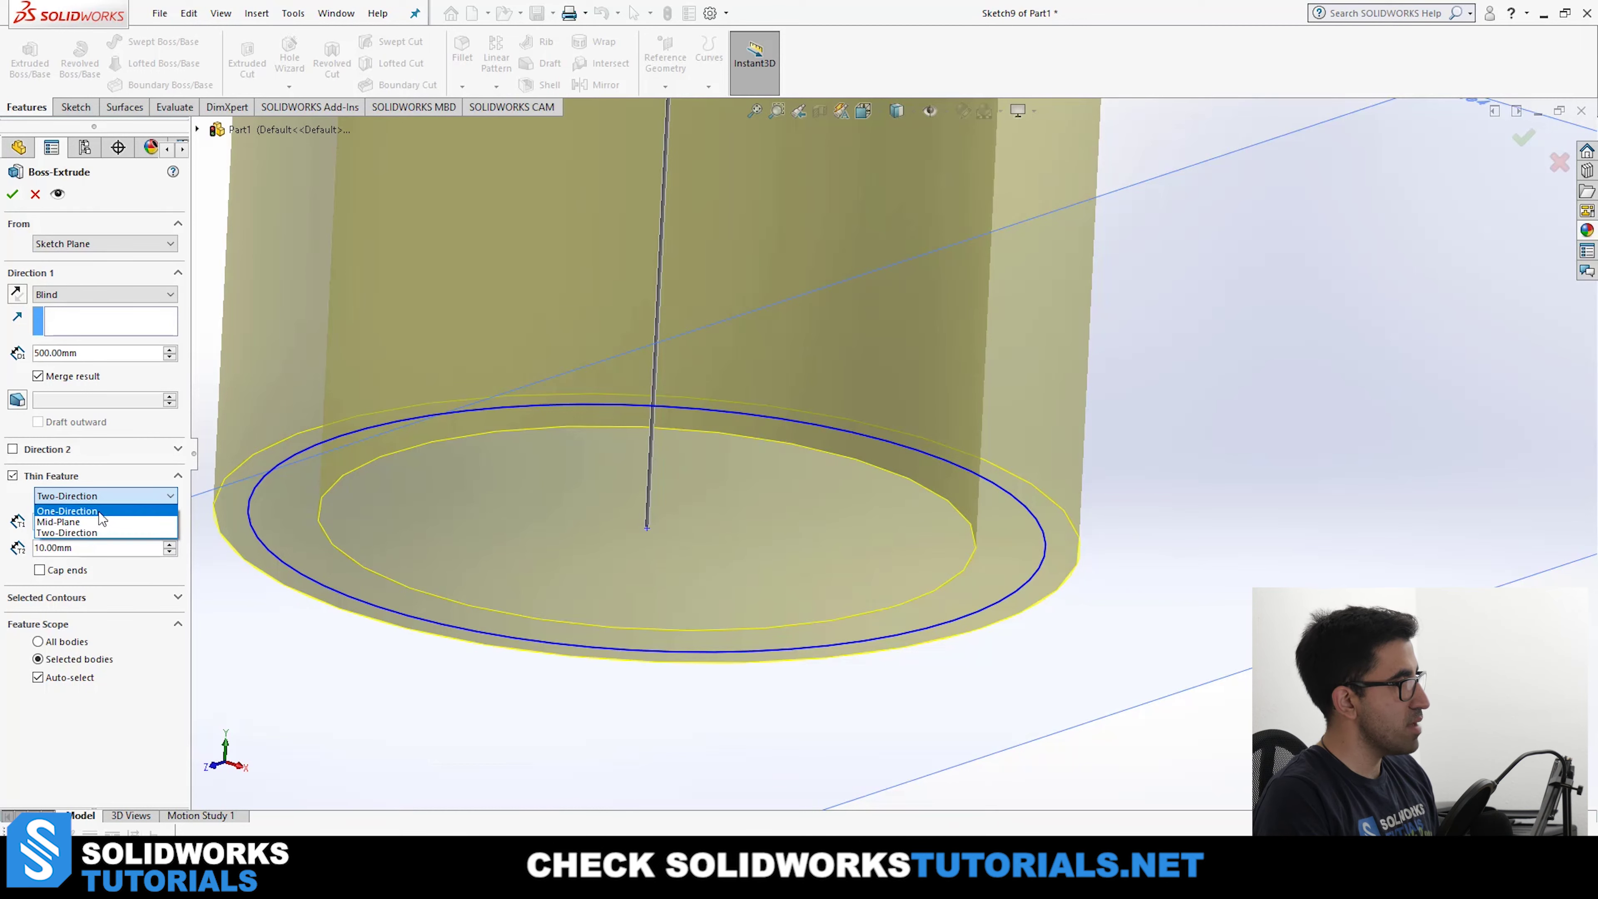
{"action": "left_click", "coordinate": [77, 524]}
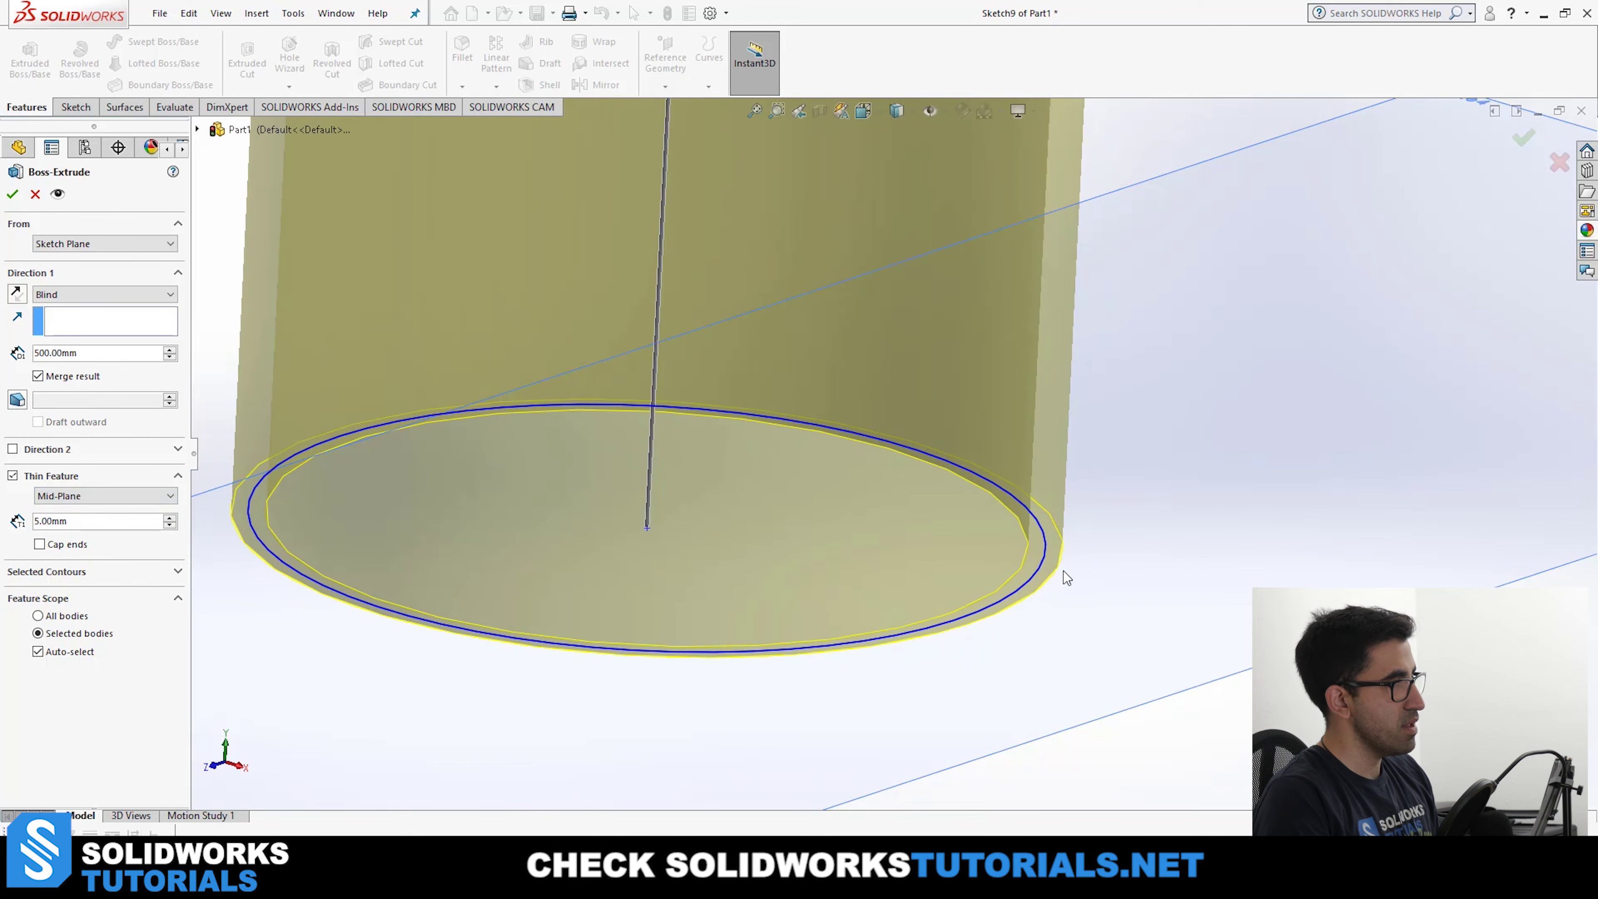
Enable Cap ends to close both ends of the thin tube.
{"action": "scroll", "coordinate": [975, 328], "scroll_direction": "up", "scroll_amount": 8}
{"action": "middle_click_drag", "start_coordinate": [918, 351], "coordinate": [910, 750]}
{"action": "scroll", "coordinate": [825, 590], "scroll_direction": "down", "scroll_amount": 5}
{"action": "middle_click_drag", "start_coordinate": [825, 590], "coordinate": [724, 579]}
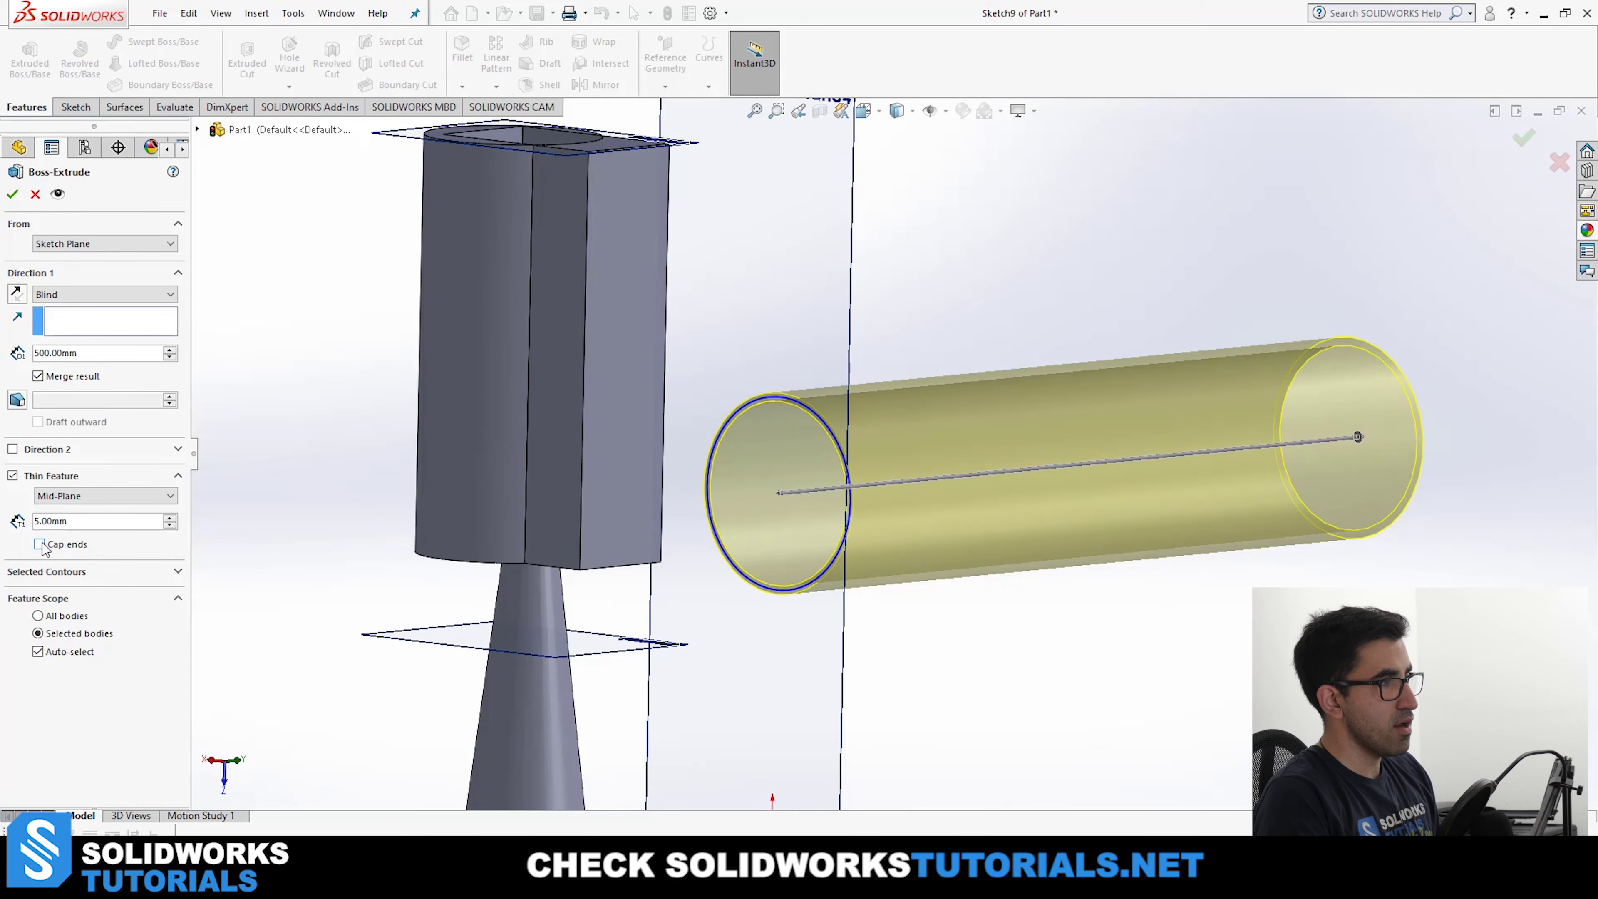
{"action": "left_click", "coordinate": [39, 544]}
{"action": "scroll", "coordinate": [1166, 560], "scroll_direction": "down", "scroll_amount": 4}
{"action": "middle_click_drag", "start_coordinate": [1117, 510], "coordinate": [1093, 576]}
{"action": "scroll", "coordinate": [1092, 577], "scroll_direction": "up", "scroll_amount": 5}
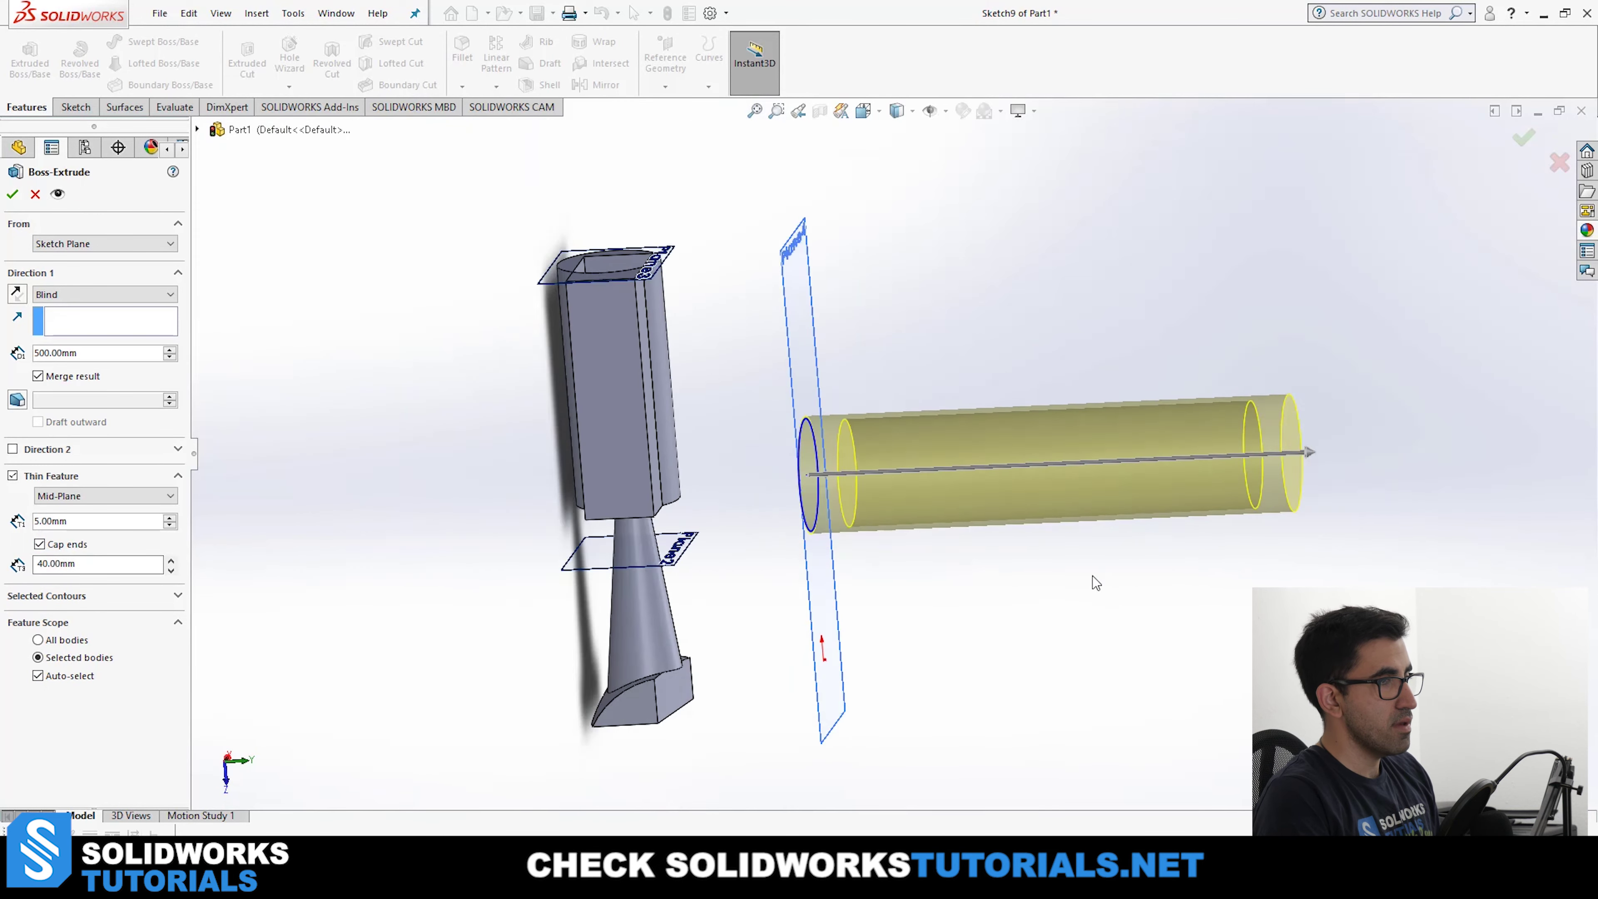
{"action": "scroll", "coordinate": [1152, 500], "scroll_direction": "down", "scroll_amount": 3}
{"action": "middle_click_drag", "start_coordinate": [1152, 500], "coordinate": [1184, 518]}
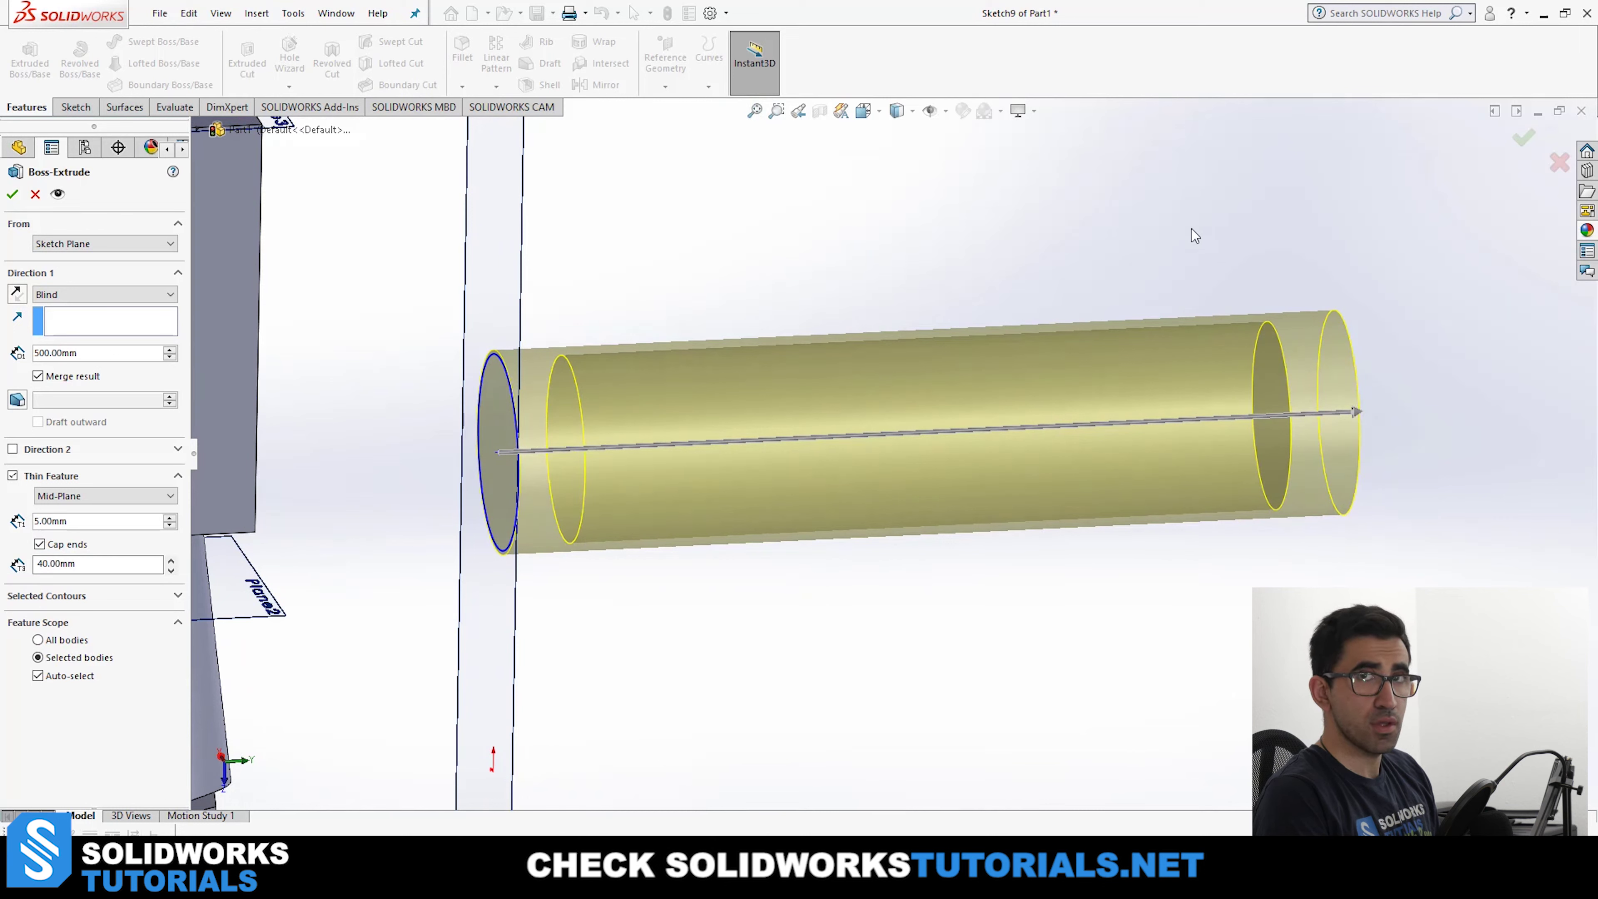
Set the end cap thickness of the thin tube to 5 mm.
{"action": "left_click_drag", "start_coordinate": [97, 567], "coordinate": [3, 565]}
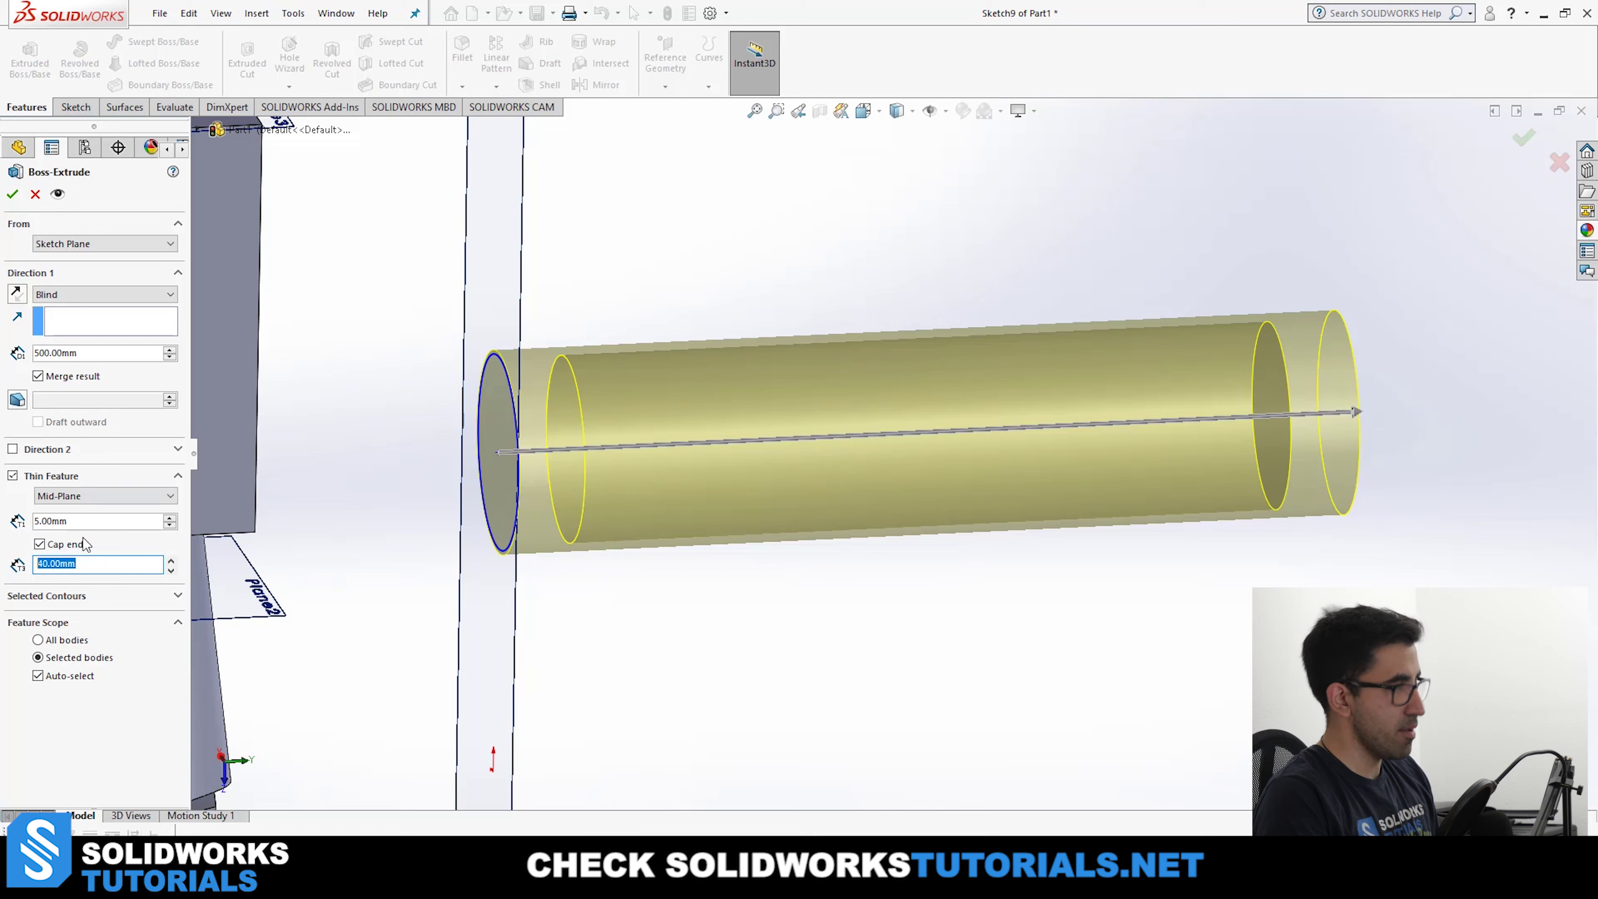
{"action": "type", "text": "5"}
{"action": "key", "text": "Return"}
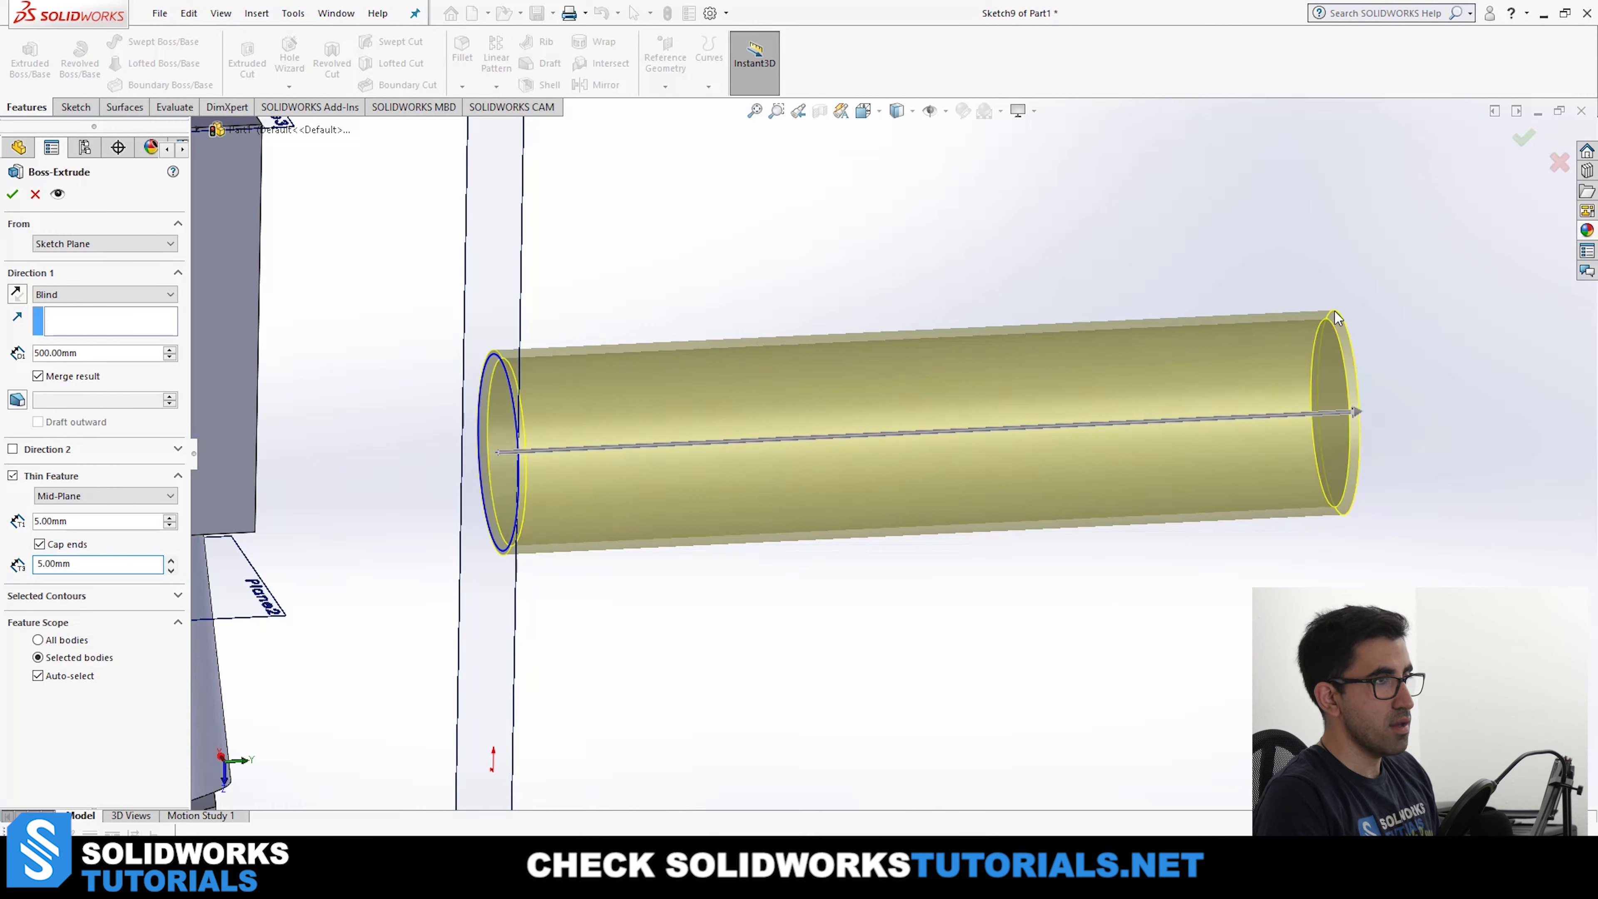
Sketch an open, loop-shaped spline through four points on Plane3, above the thin tube, and exit the sketch.
{"action": "middle_click_drag", "start_coordinate": [1331, 391], "coordinate": [1297, 384]}
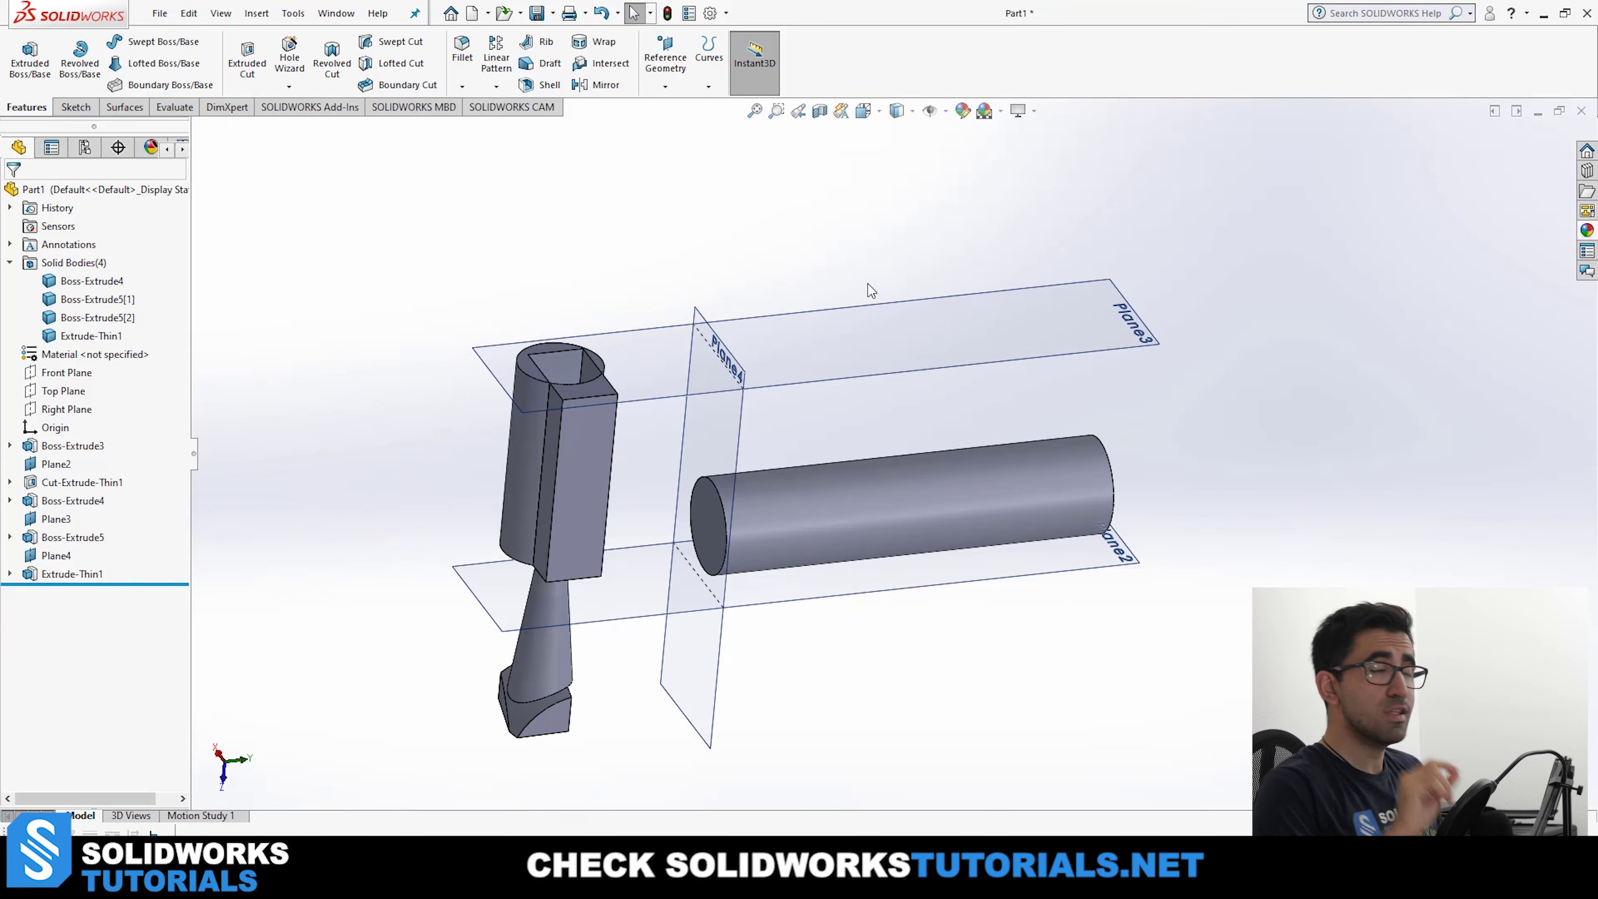
{"action": "left_click", "coordinate": [908, 334]}
{"action": "left_click", "coordinate": [981, 252]}
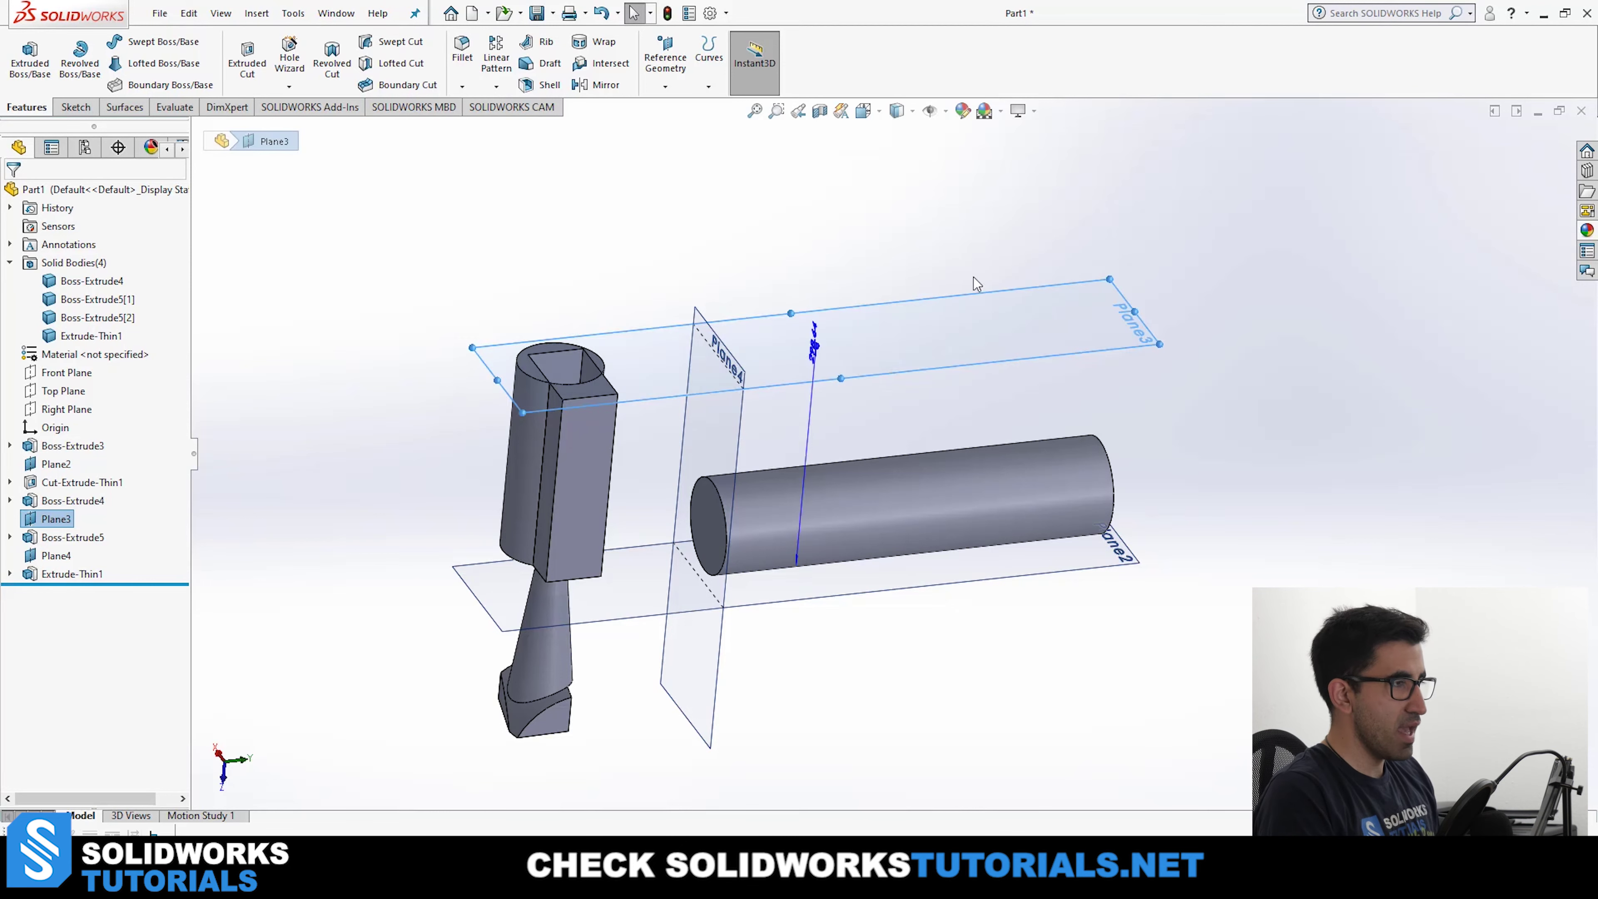
{"action": "left_click", "coordinate": [175, 42]}
{"action": "left_click", "coordinate": [848, 349]}
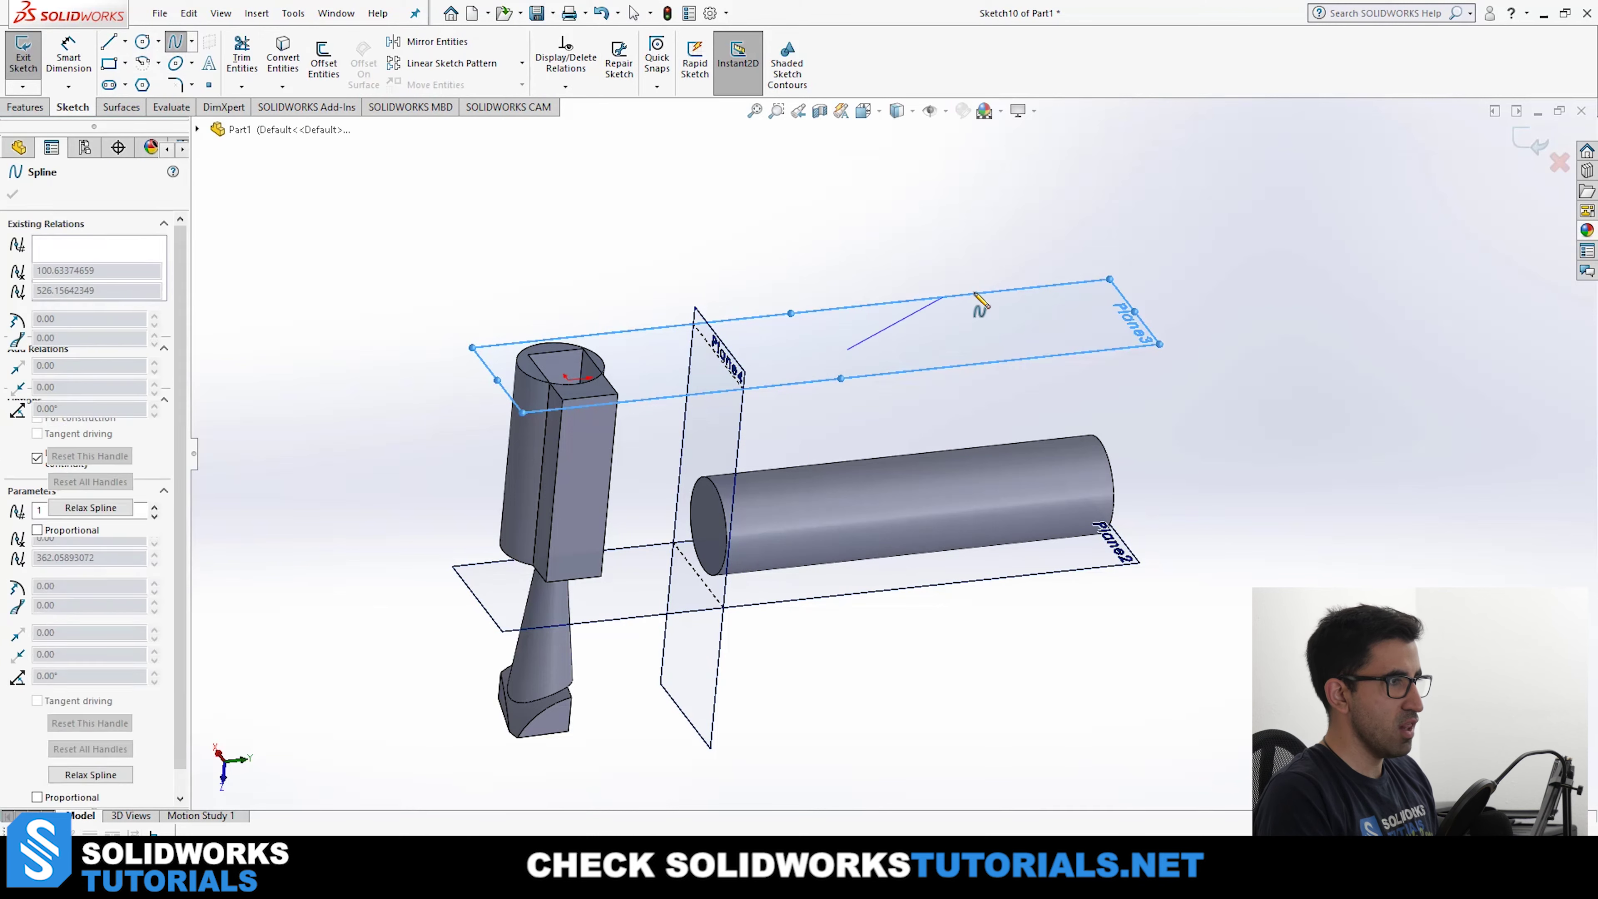
{"action": "left_click", "coordinate": [1005, 287]}
{"action": "left_click", "coordinate": [1000, 383]}
{"action": "double_click", "coordinate": [895, 365]}
{"action": "key", "text": "Escape"}
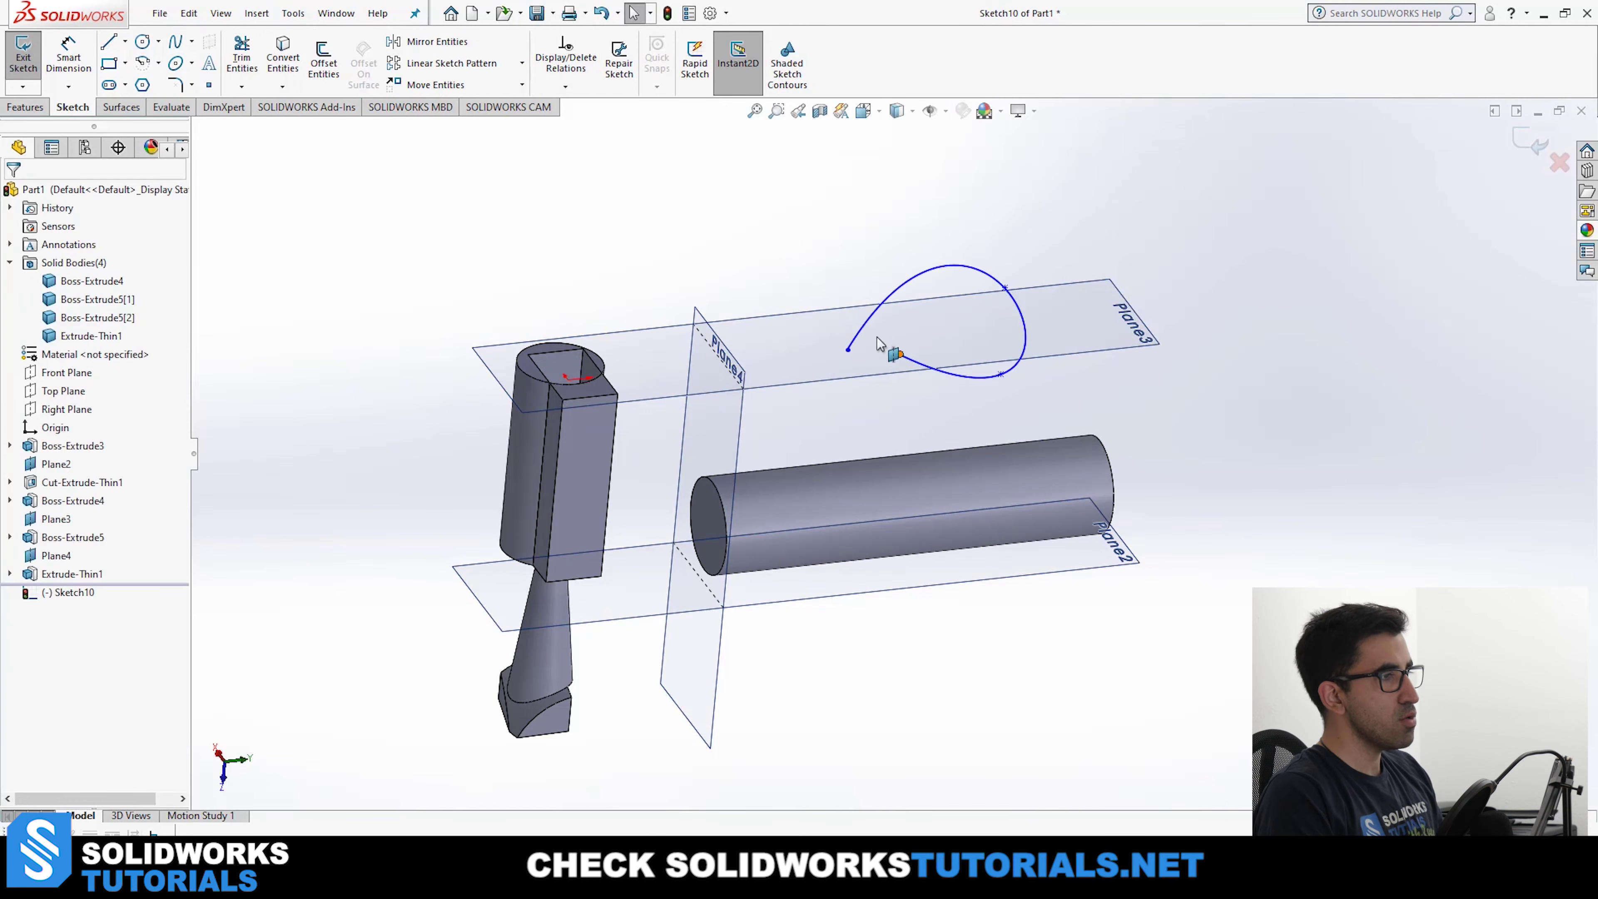
{"action": "scroll", "coordinate": [920, 403], "scroll_direction": "up", "scroll_amount": 2}
{"action": "mouse_move", "coordinate": [920, 402]}
{"action": "middle_mouse_down"}
{"action": "mouse_move", "coordinate": [914, 307]}
{"action": "mouse_move", "coordinate": [913, 668]}
{"action": "mouse_move", "coordinate": [1409, 340]}
{"action": "middle_mouse_up"}
{"action": "left_click", "coordinate": [1523, 146]}
{"action": "scroll", "coordinate": [781, 490], "scroll_direction": "down", "scroll_amount": 2}
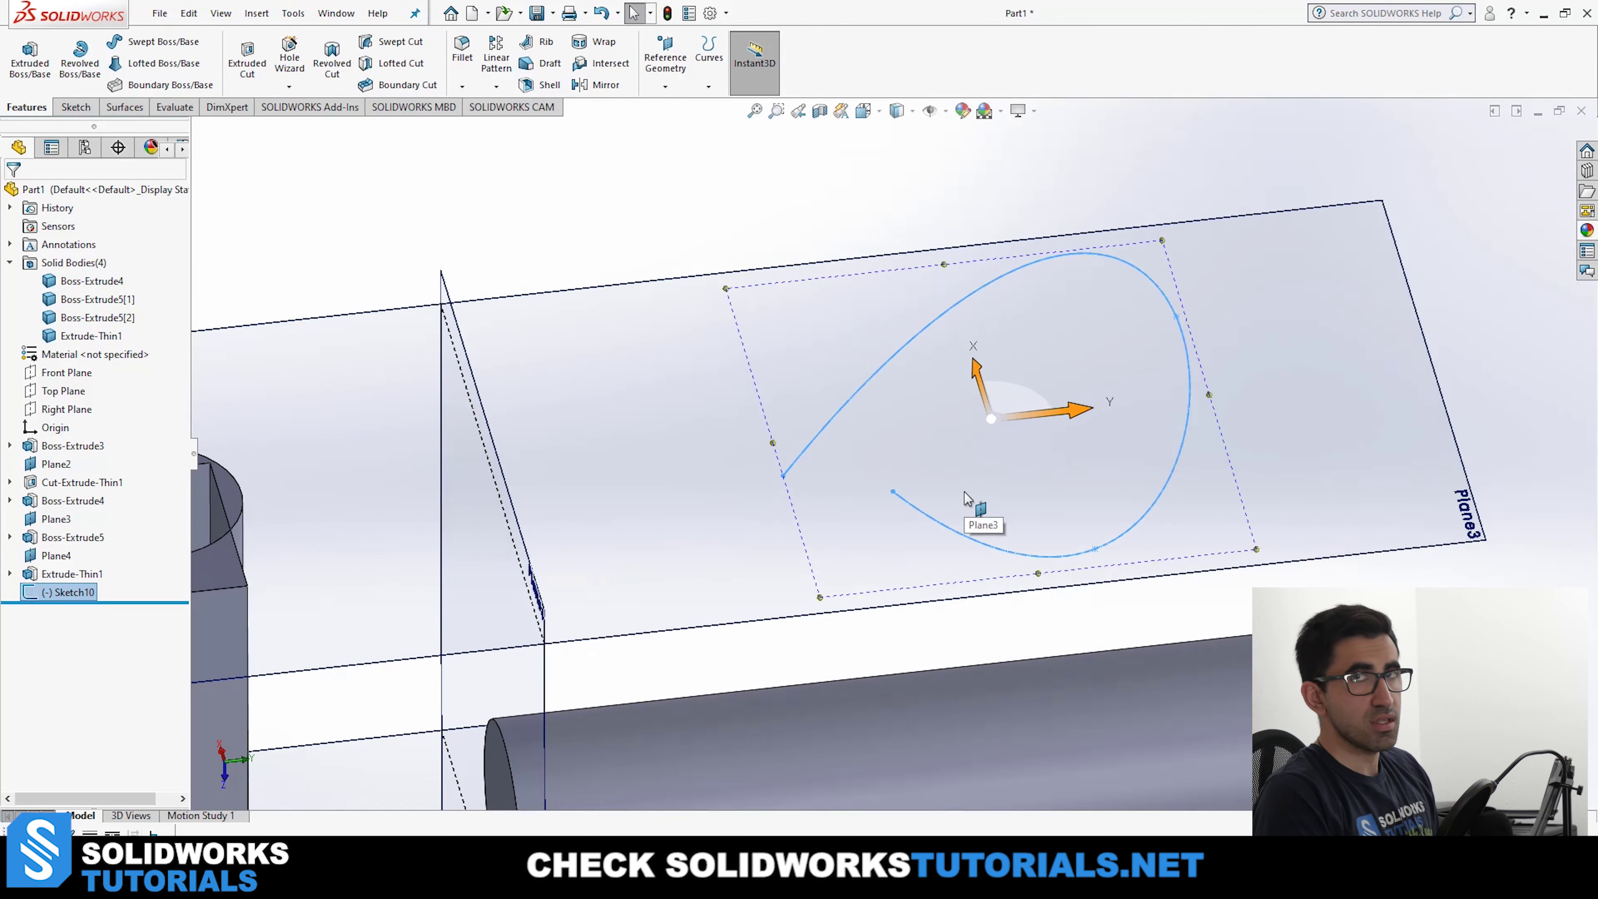
Try a 500 mm blind extrusion of the open spline as a One-Direction thin feature with a 5 mm wall.
{"action": "scroll", "coordinate": [1096, 347], "scroll_direction": "up", "scroll_amount": 2}
{"action": "scroll", "coordinate": [970, 214], "scroll_direction": "down", "scroll_amount": 3}
{"action": "left_click", "coordinate": [970, 214]}
{"action": "left_click", "coordinate": [976, 337]}
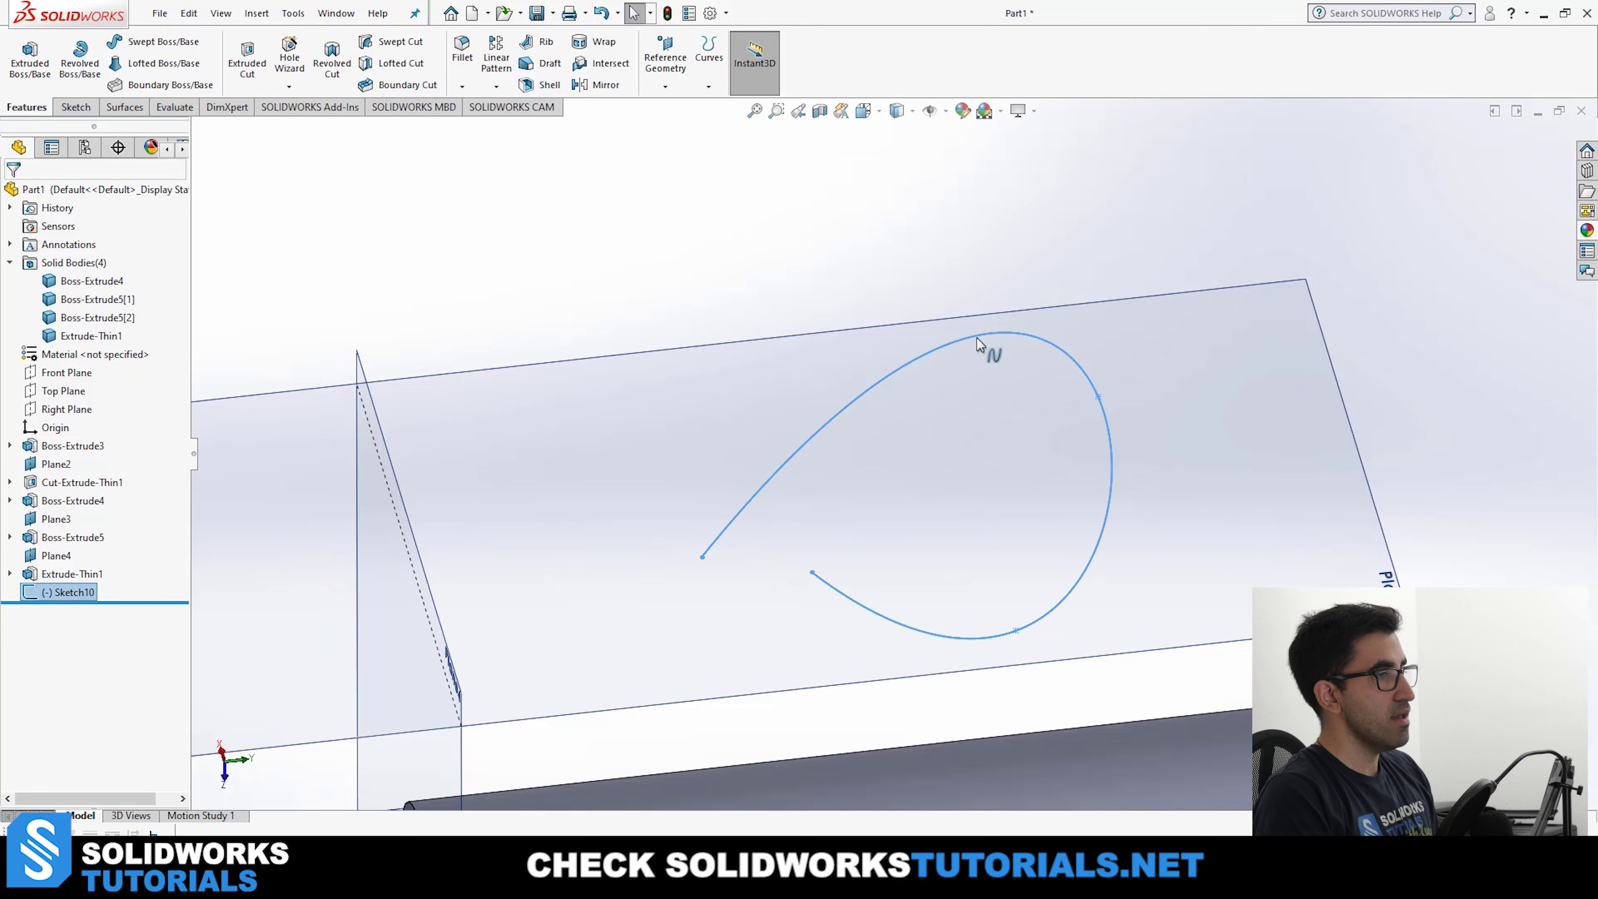
{"action": "left_click", "coordinate": [31, 60]}
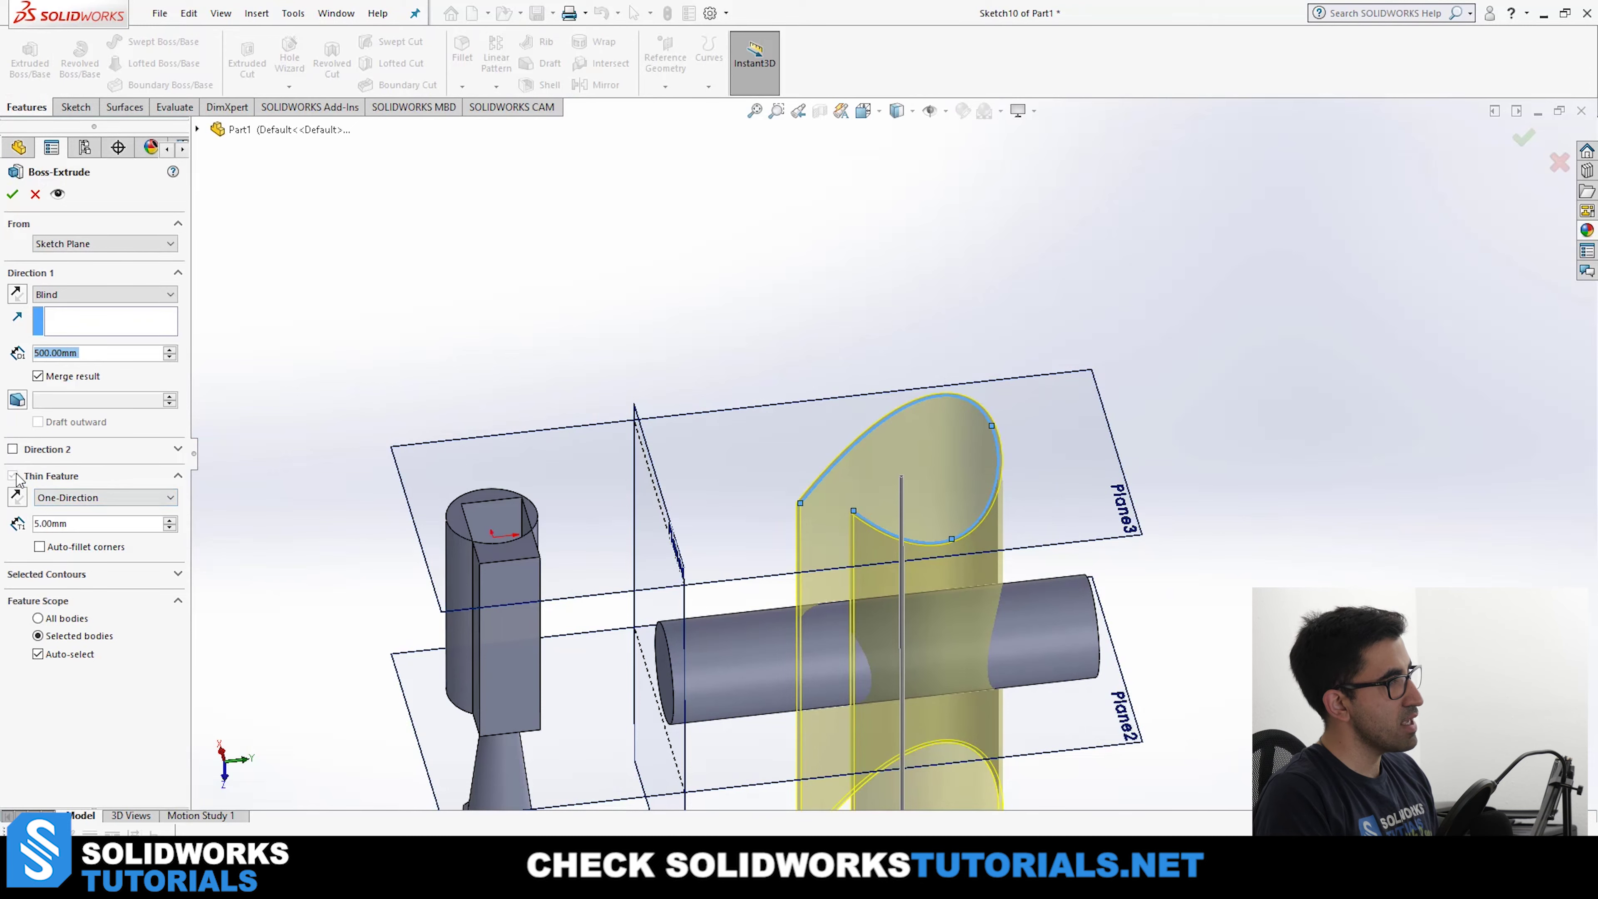
{"action": "middle_click_drag", "start_coordinate": [724, 510], "coordinate": [866, 402]}
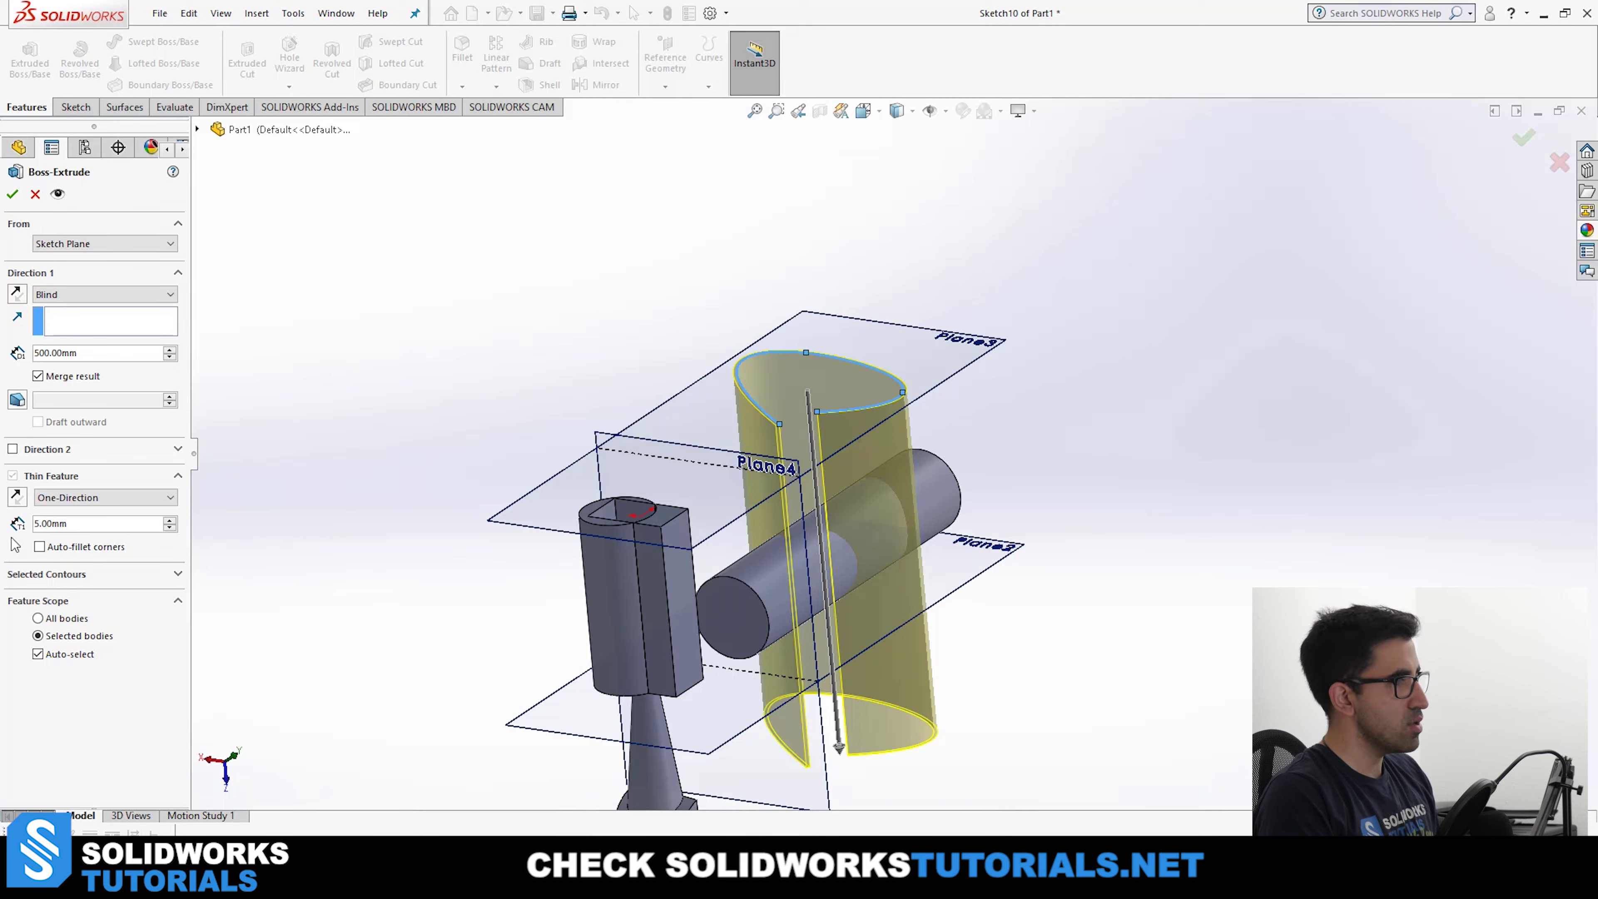
{"action": "middle_click_drag", "start_coordinate": [862, 412], "coordinate": [705, 498]}
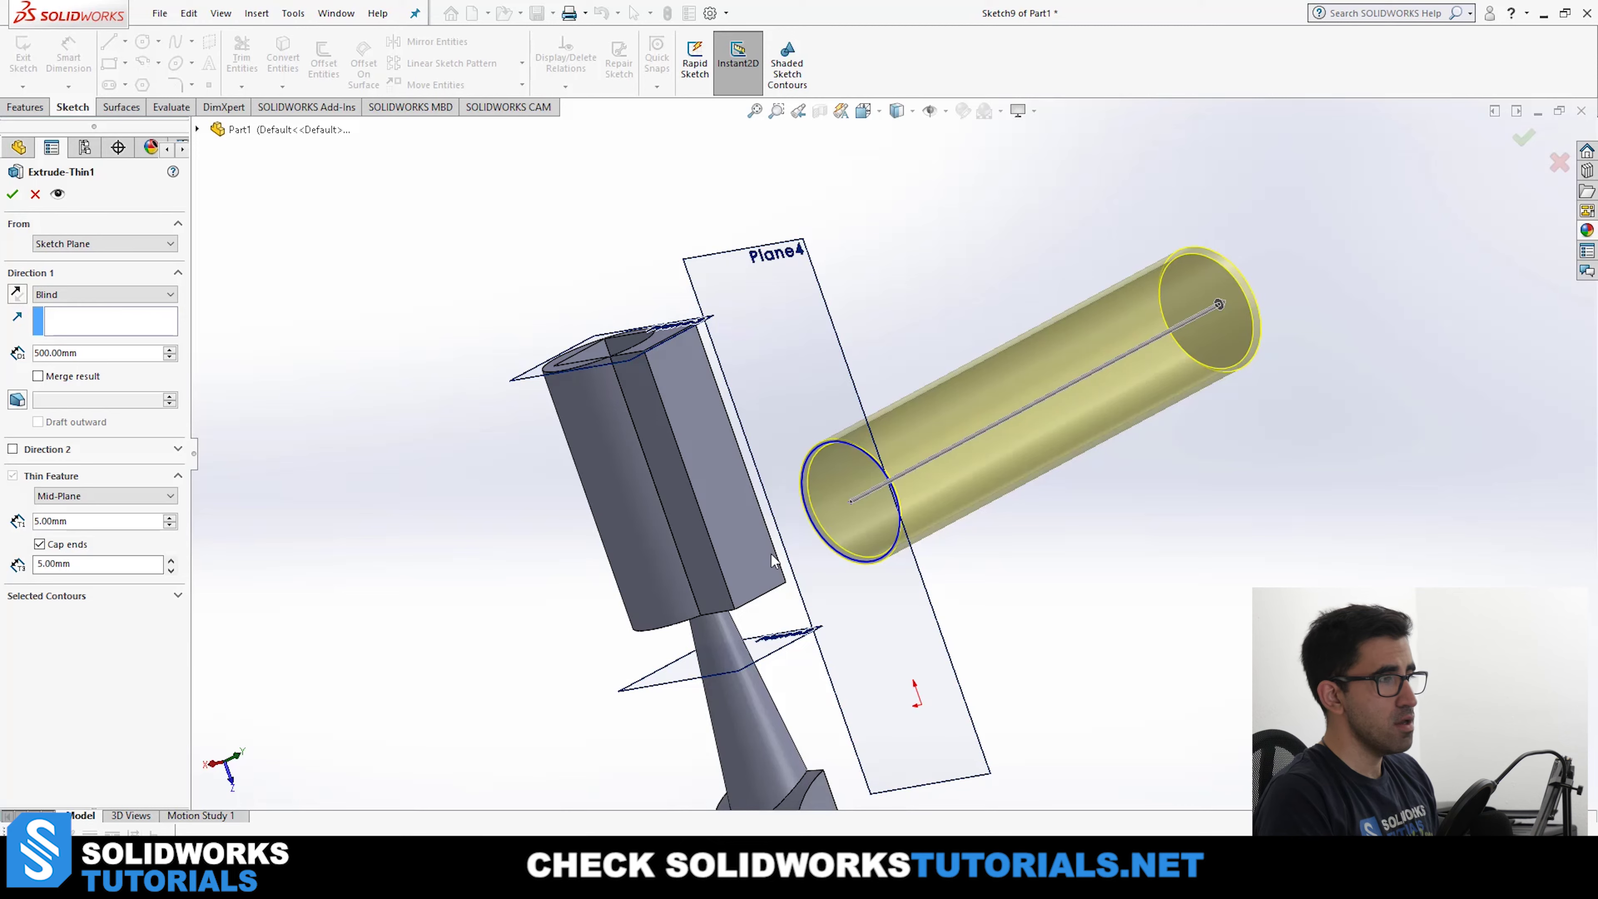
Review the Thin Feature settings of the capped tube and close its definition.
{"action": "scroll", "coordinate": [973, 435], "scroll_direction": "down", "scroll_amount": 3}
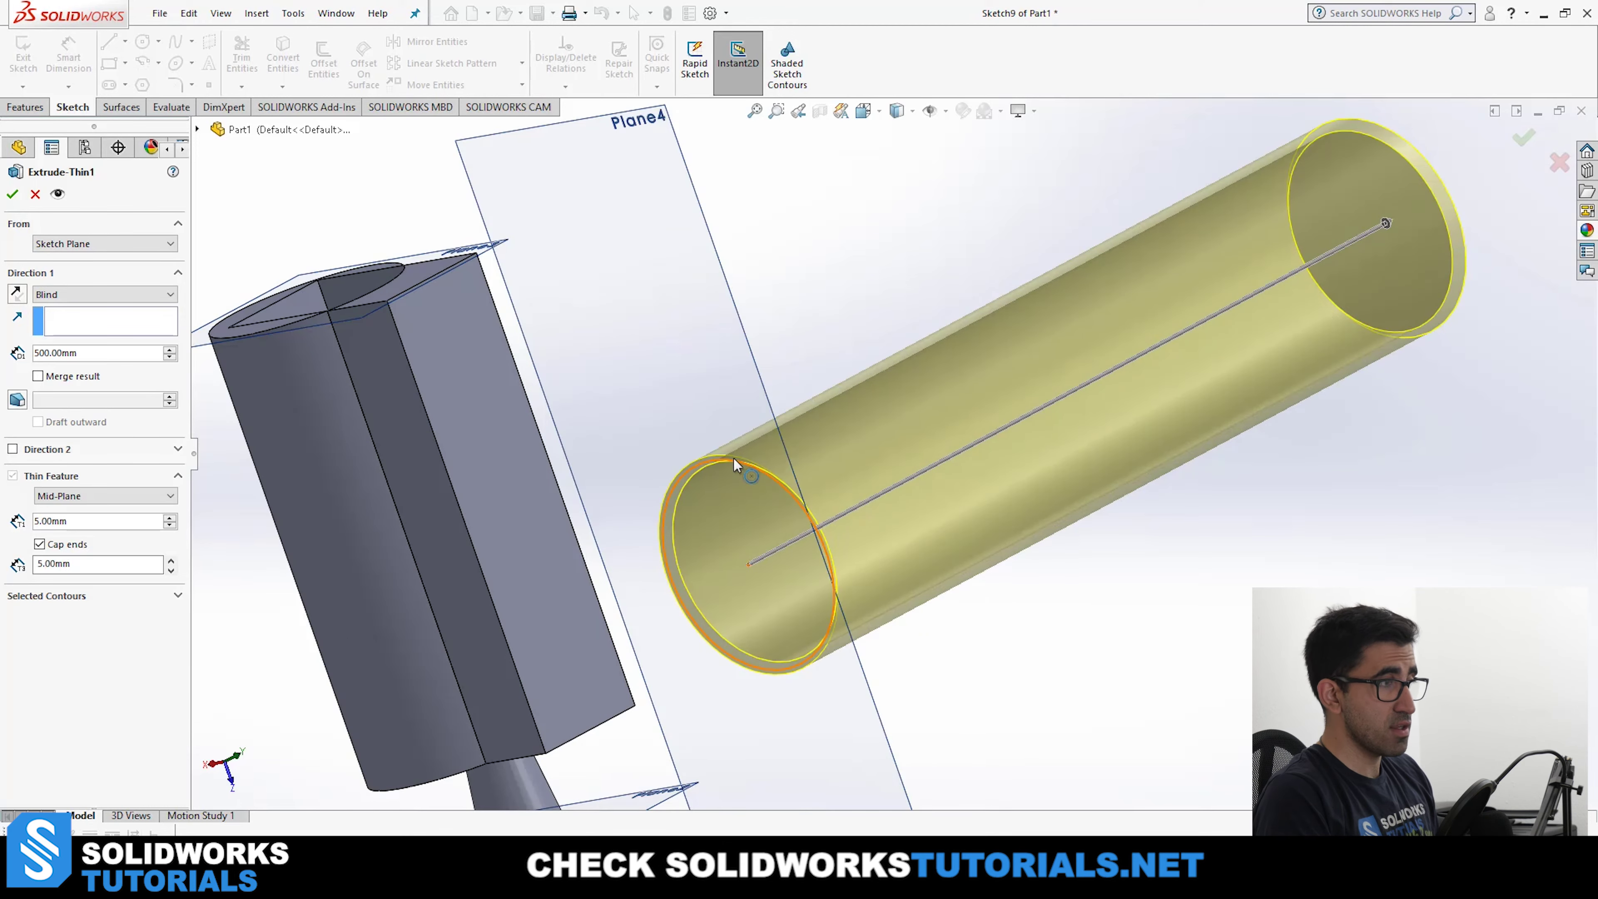
{"action": "scroll", "coordinate": [1078, 370], "scroll_direction": "up", "scroll_amount": 5}
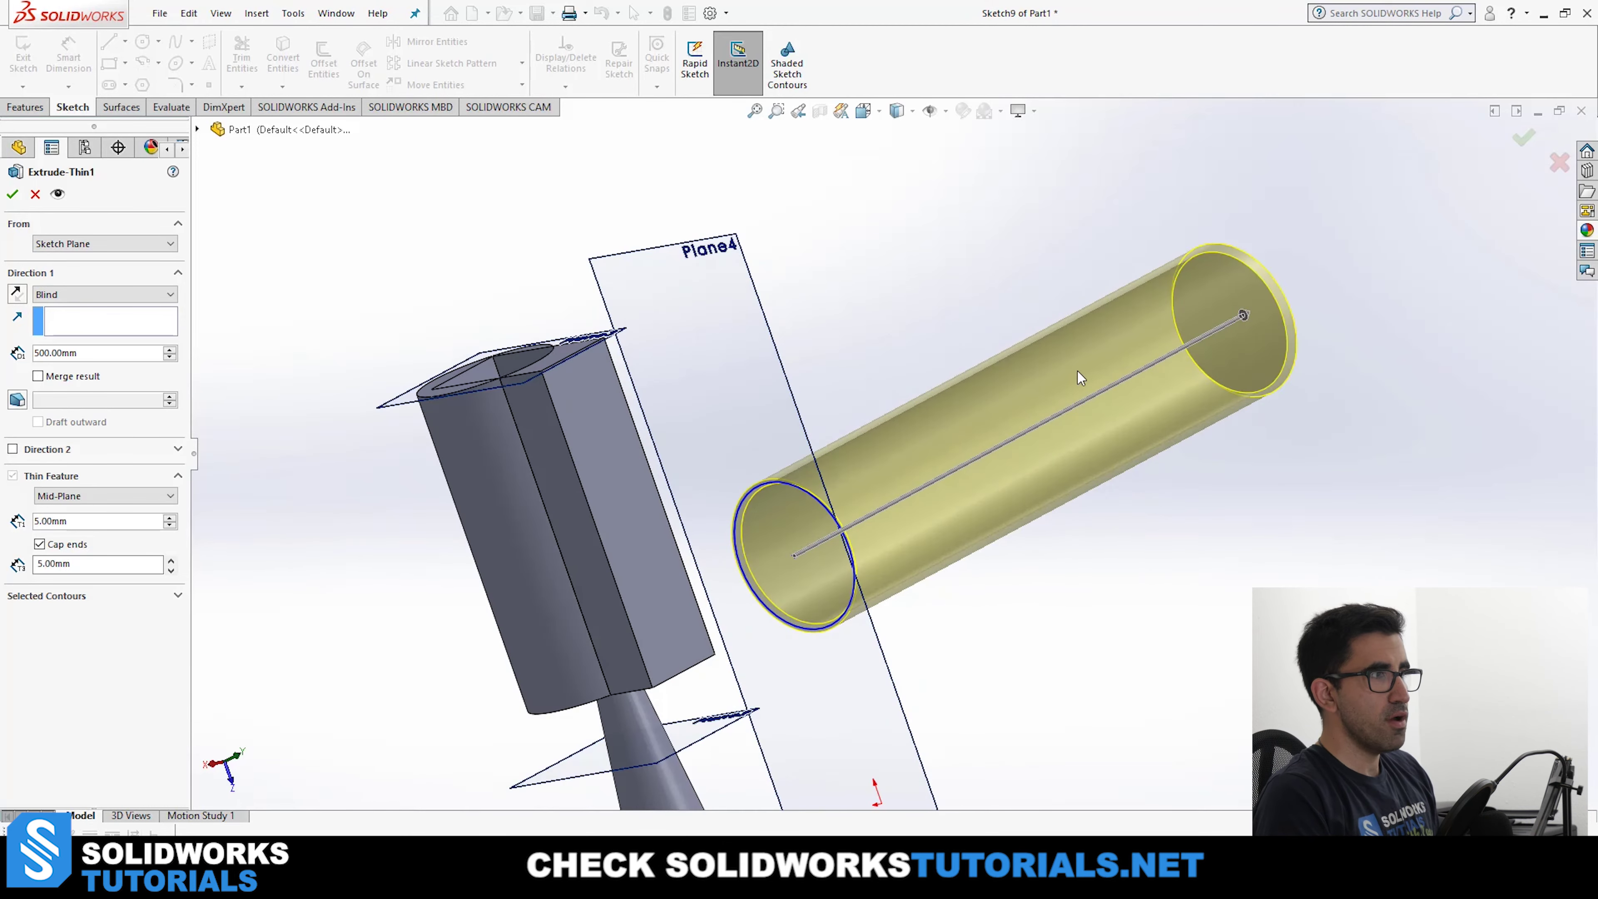
{"action": "scroll", "coordinate": [1044, 409], "scroll_direction": "down", "scroll_amount": 3}
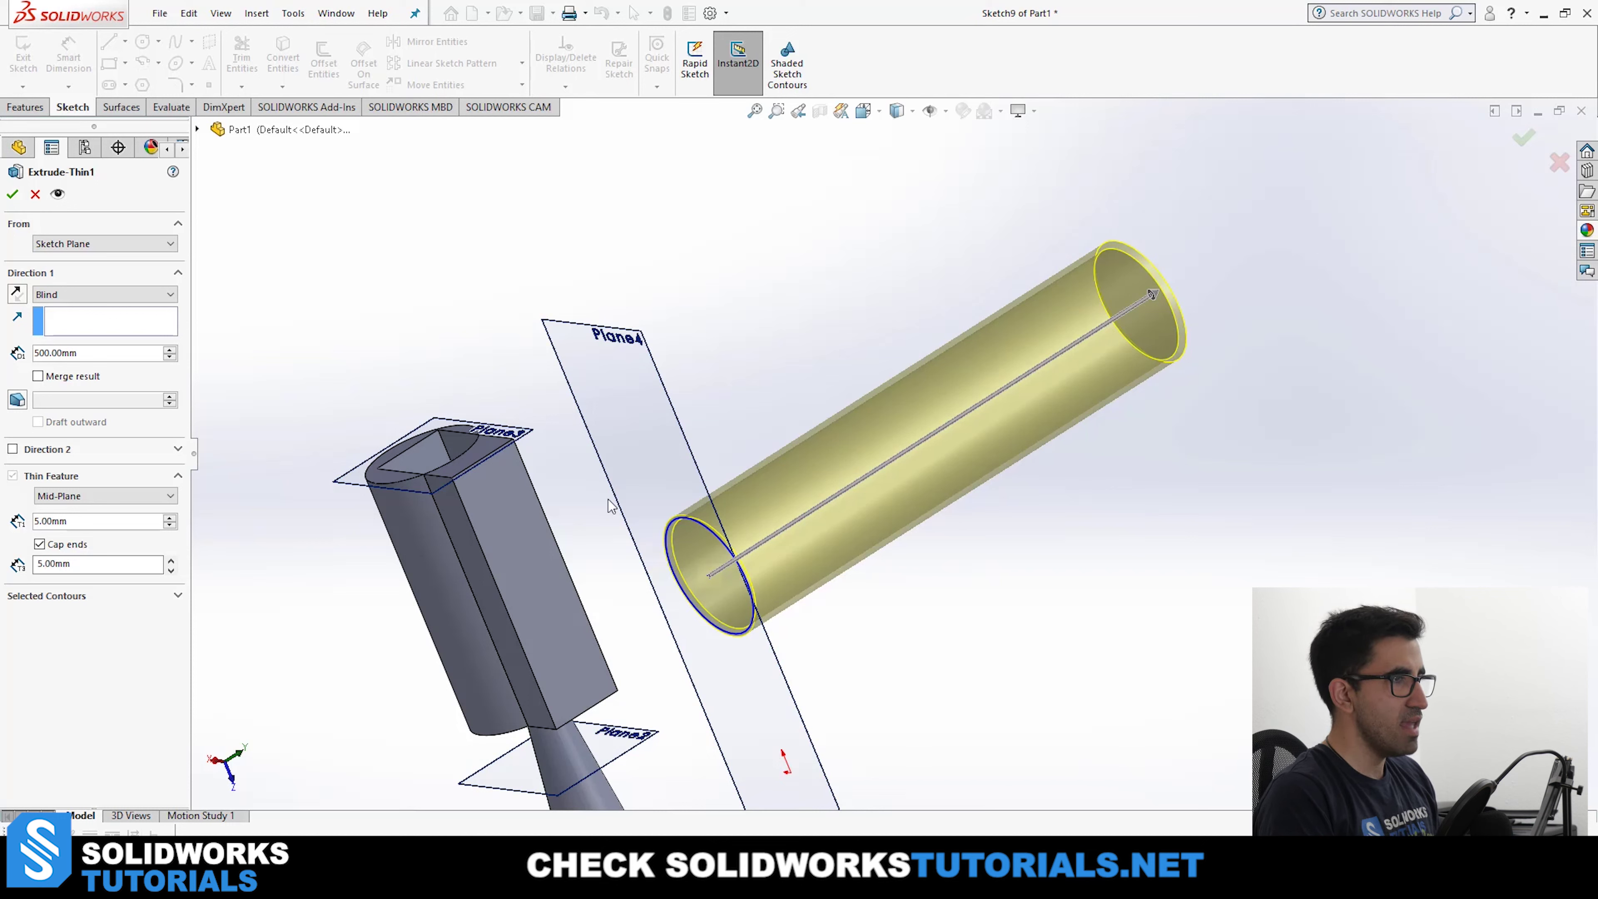
{"action": "left_click", "coordinate": [12, 477]}
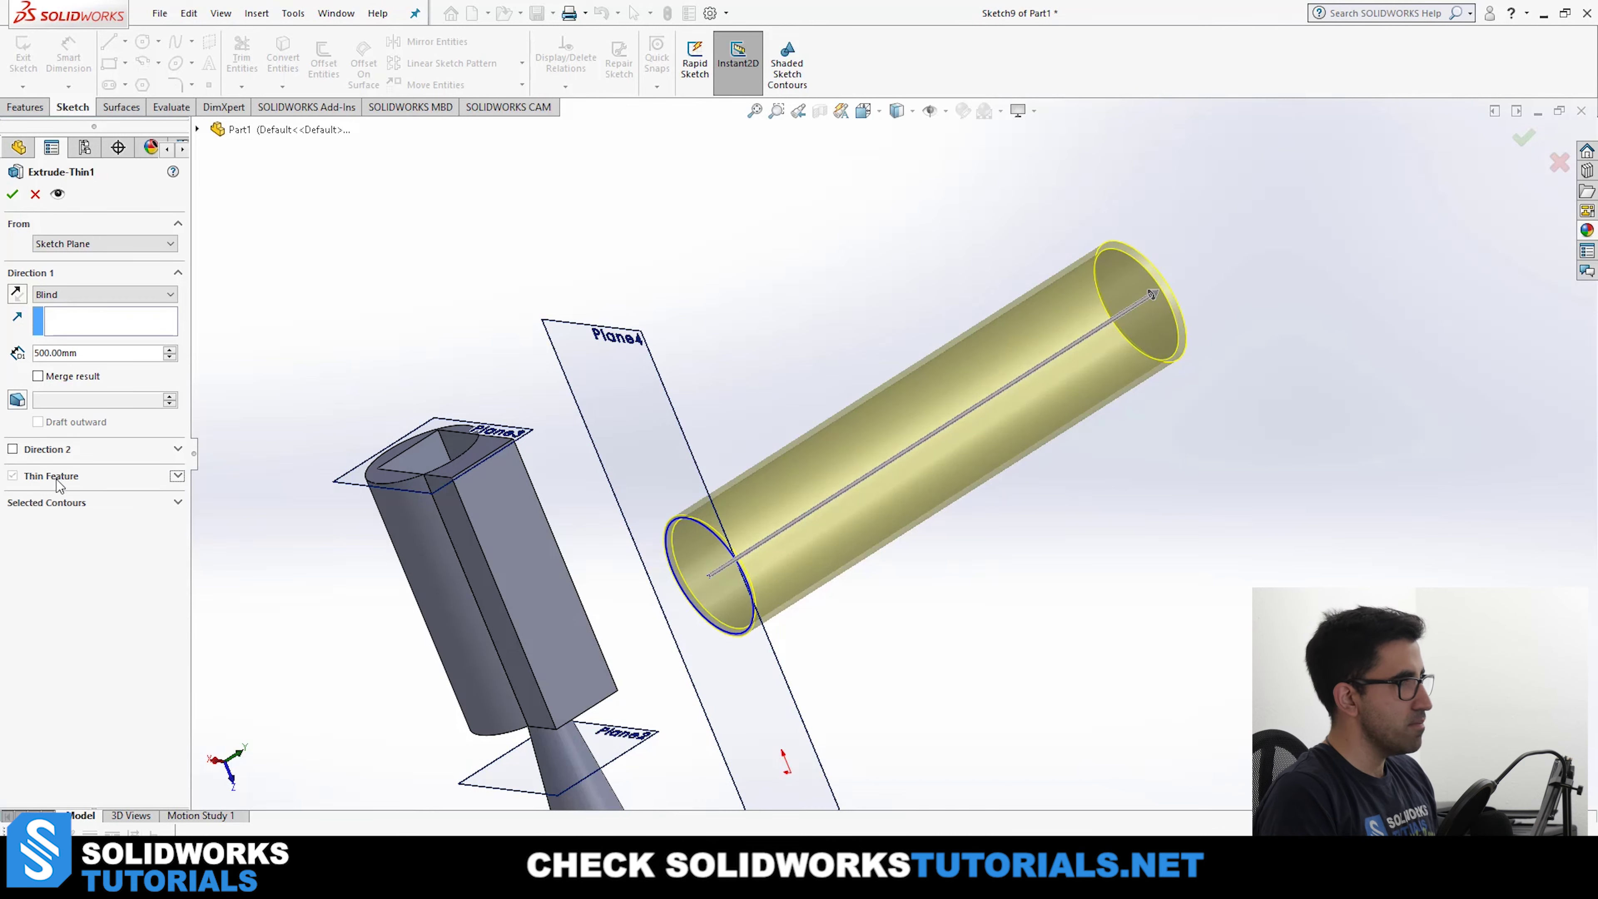
{"action": "left_click", "coordinate": [57, 480]}
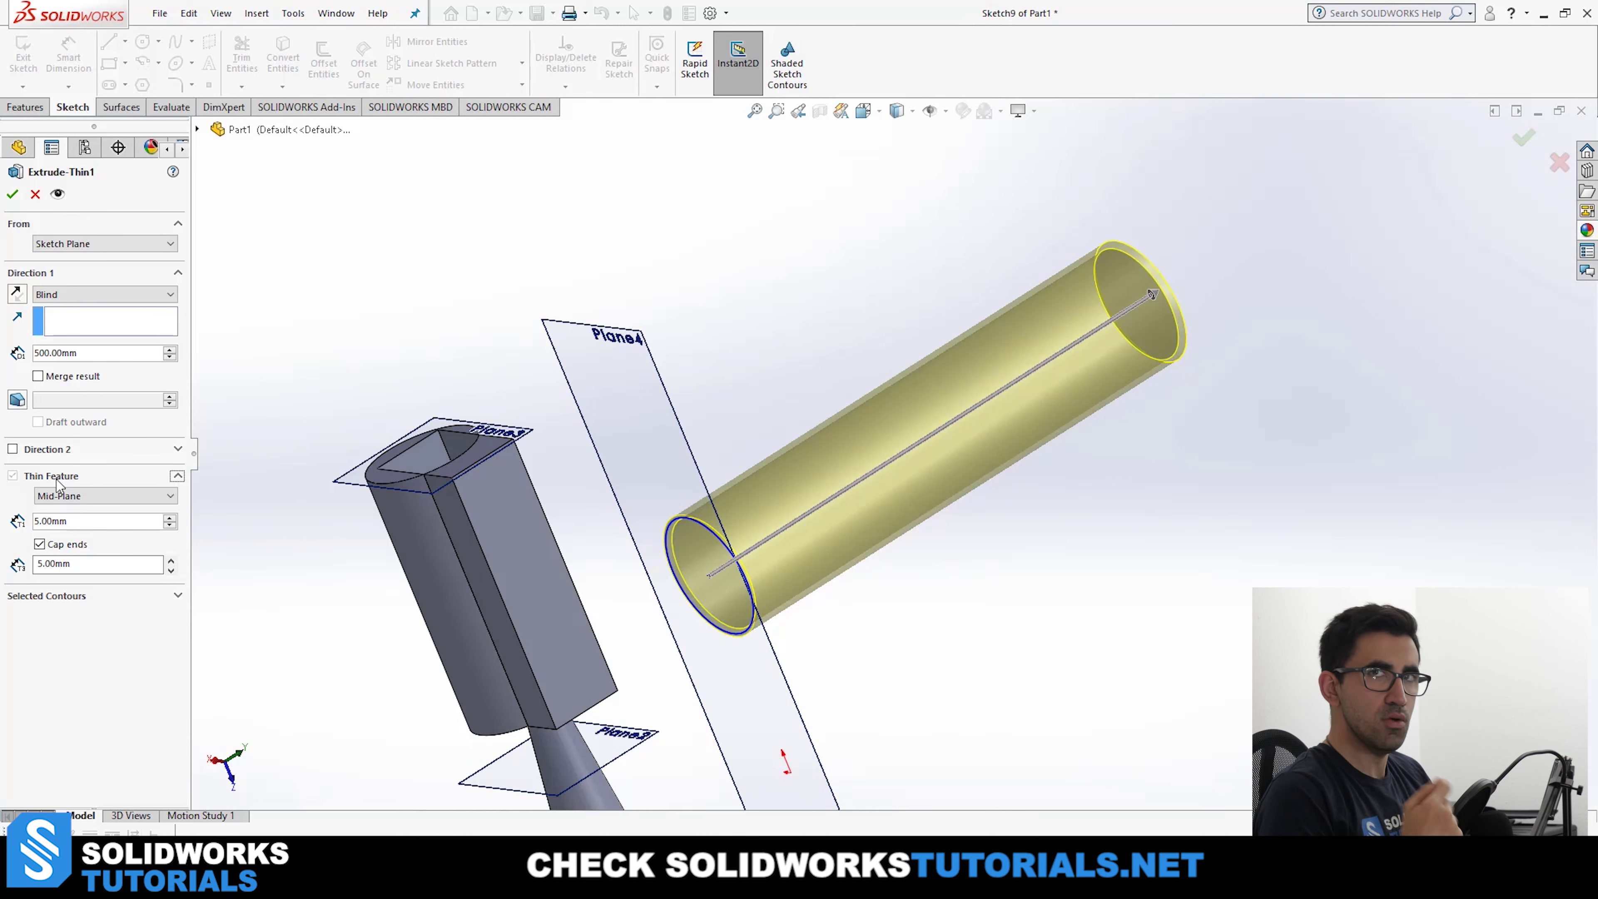
{"action": "key", "text": "Return"}
Sketch a large circle on Plane3 that surrounds the ends of the cylindrical and rectangular bodies.
{"action": "mouse_move", "coordinate": [1348, 240]}
{"action": "middle_mouse_down"}
{"action": "mouse_move", "coordinate": [951, 428]}
{"action": "mouse_move", "coordinate": [1006, 500]}
{"action": "mouse_move", "coordinate": [913, 500]}
{"action": "mouse_move", "coordinate": [827, 545]}
{"action": "mouse_move", "coordinate": [933, 410]}
{"action": "middle_mouse_up"}
{"action": "left_click", "coordinate": [1038, 389]}
{"action": "key", "text": "c"}
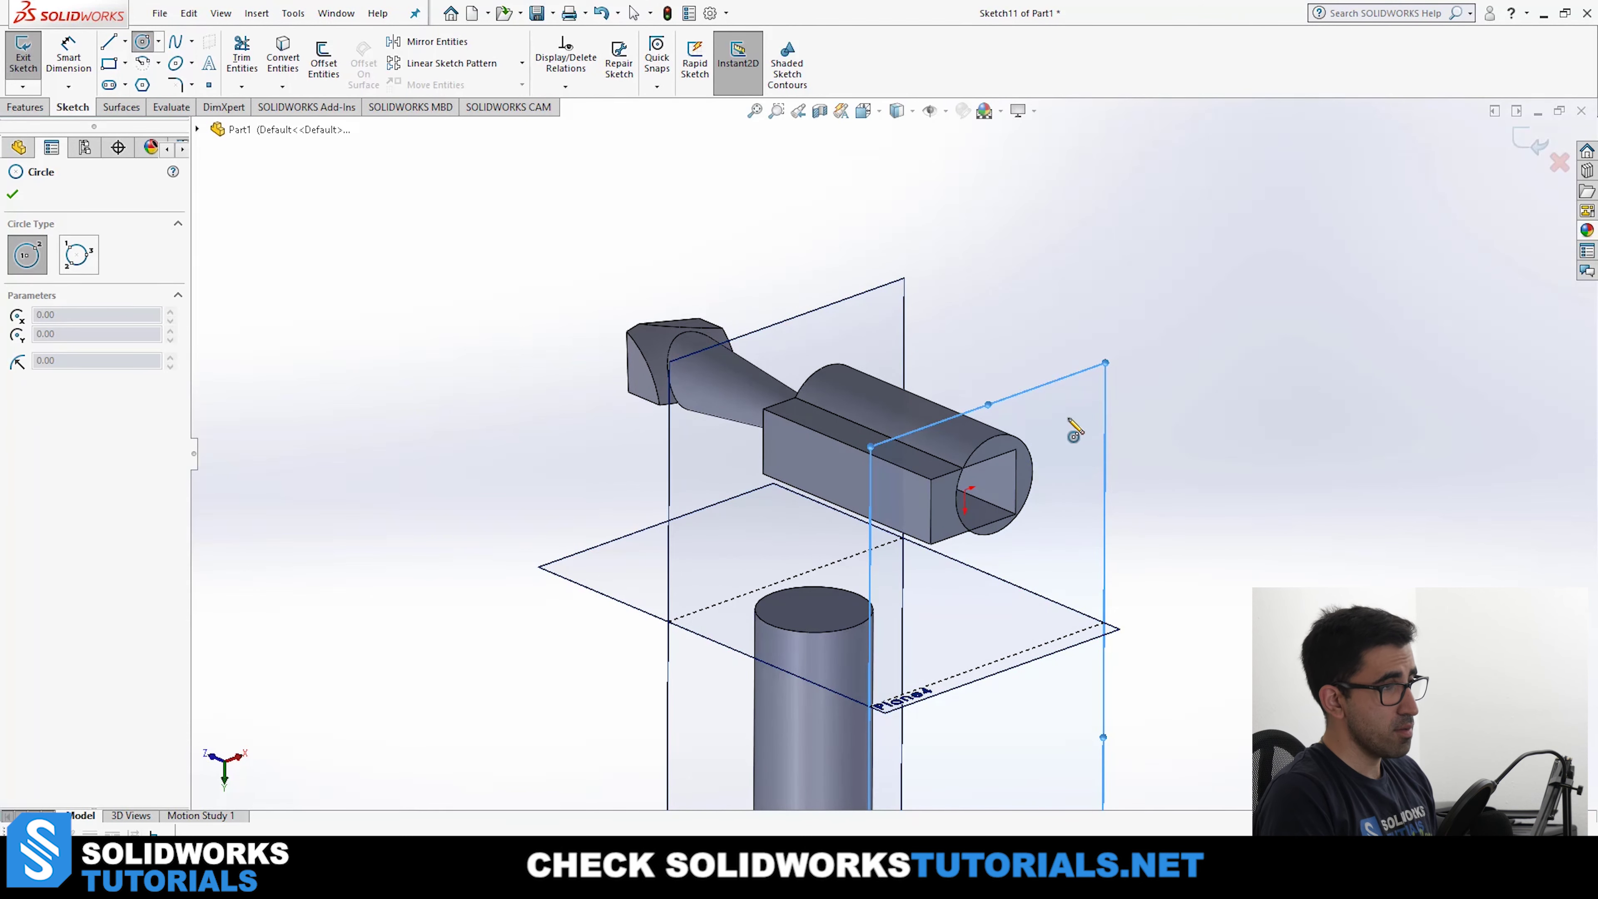
{"action": "left_click", "coordinate": [1068, 418]}
{"action": "left_click", "coordinate": [1067, 476]}
{"action": "left_click_drag", "start_coordinate": [1072, 490], "coordinate": [1037, 613]}
{"action": "mouse_move", "coordinate": [1013, 554]}
{"action": "middle_mouse_down"}
{"action": "mouse_move", "coordinate": [1045, 500]}
{"action": "mouse_move", "coordinate": [1032, 535]}
{"action": "middle_mouse_up"}
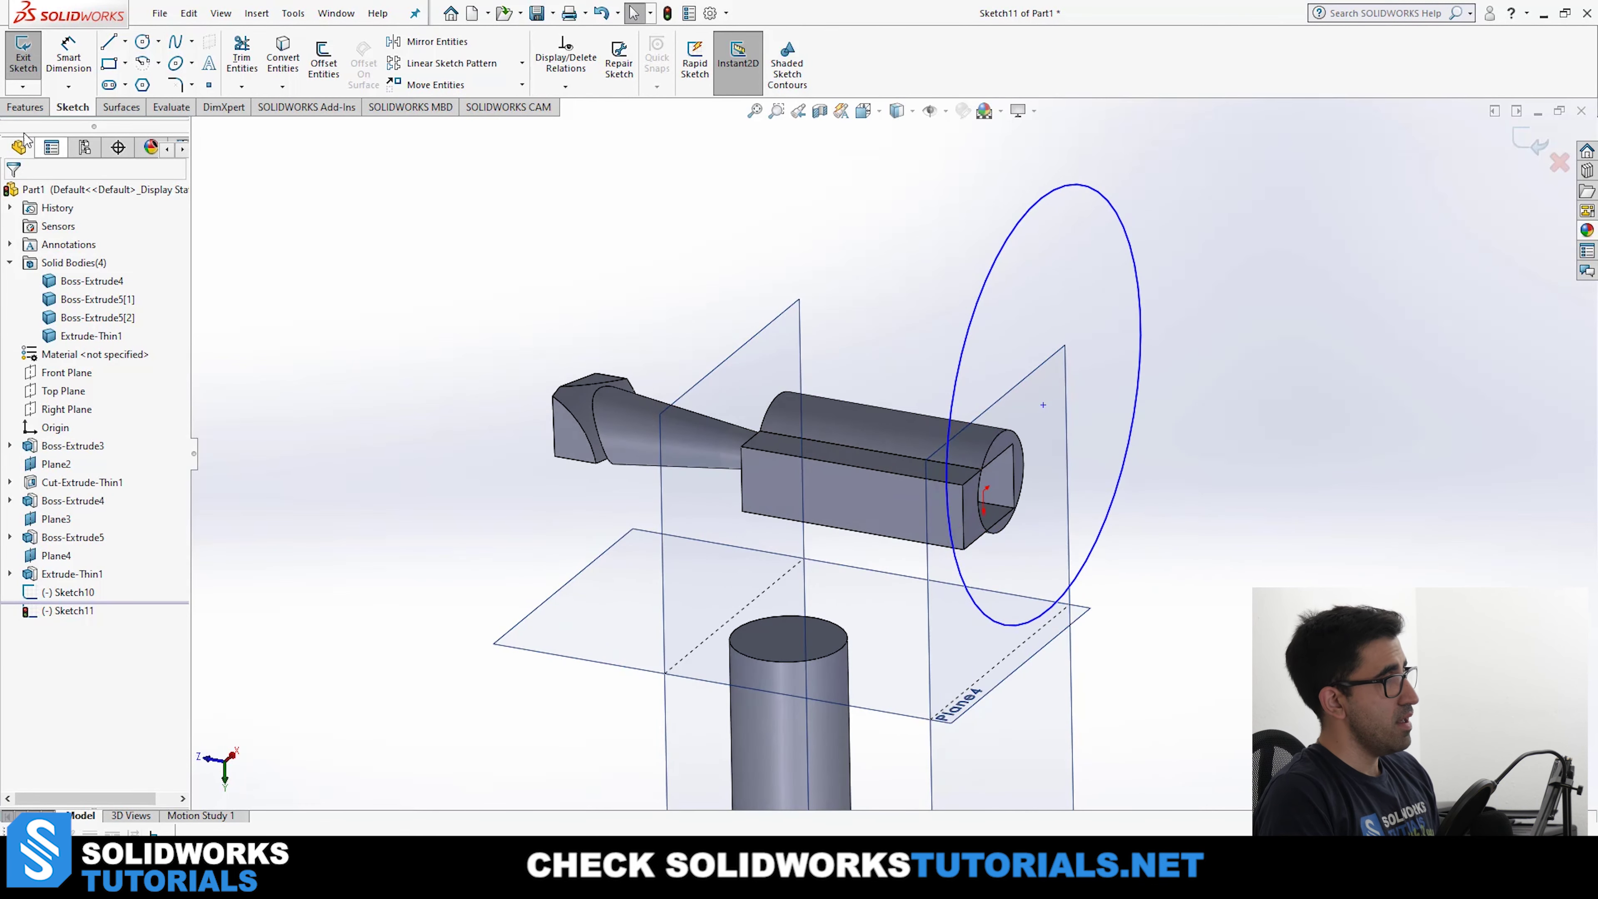
Try a 500 mm blind extrusion of the large circle over the existing bodies with Merge result enabled.
{"action": "left_click", "coordinate": [26, 107]}
{"action": "left_click", "coordinate": [29, 60]}
{"action": "middle_click_drag", "start_coordinate": [769, 520], "coordinate": [866, 381]}
{"action": "scroll", "coordinate": [888, 439], "scroll_direction": "up", "scroll_amount": 5}
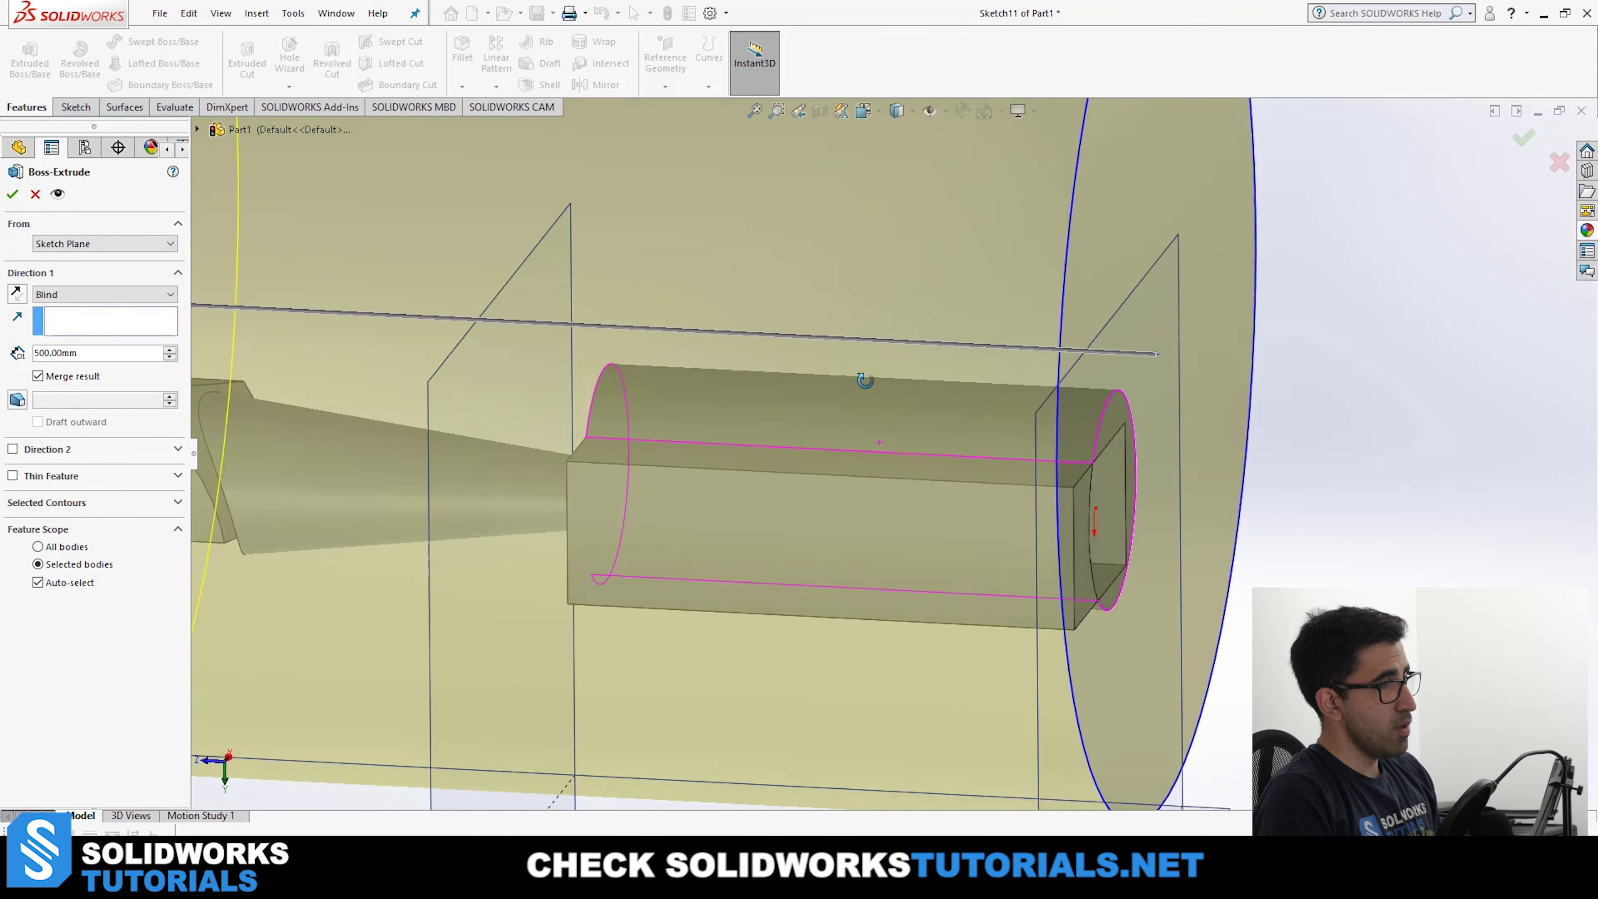
{"action": "scroll", "coordinate": [866, 381], "scroll_direction": "down", "scroll_amount": 5}
{"action": "middle_click_drag", "start_coordinate": [933, 520], "coordinate": [1269, 520]}
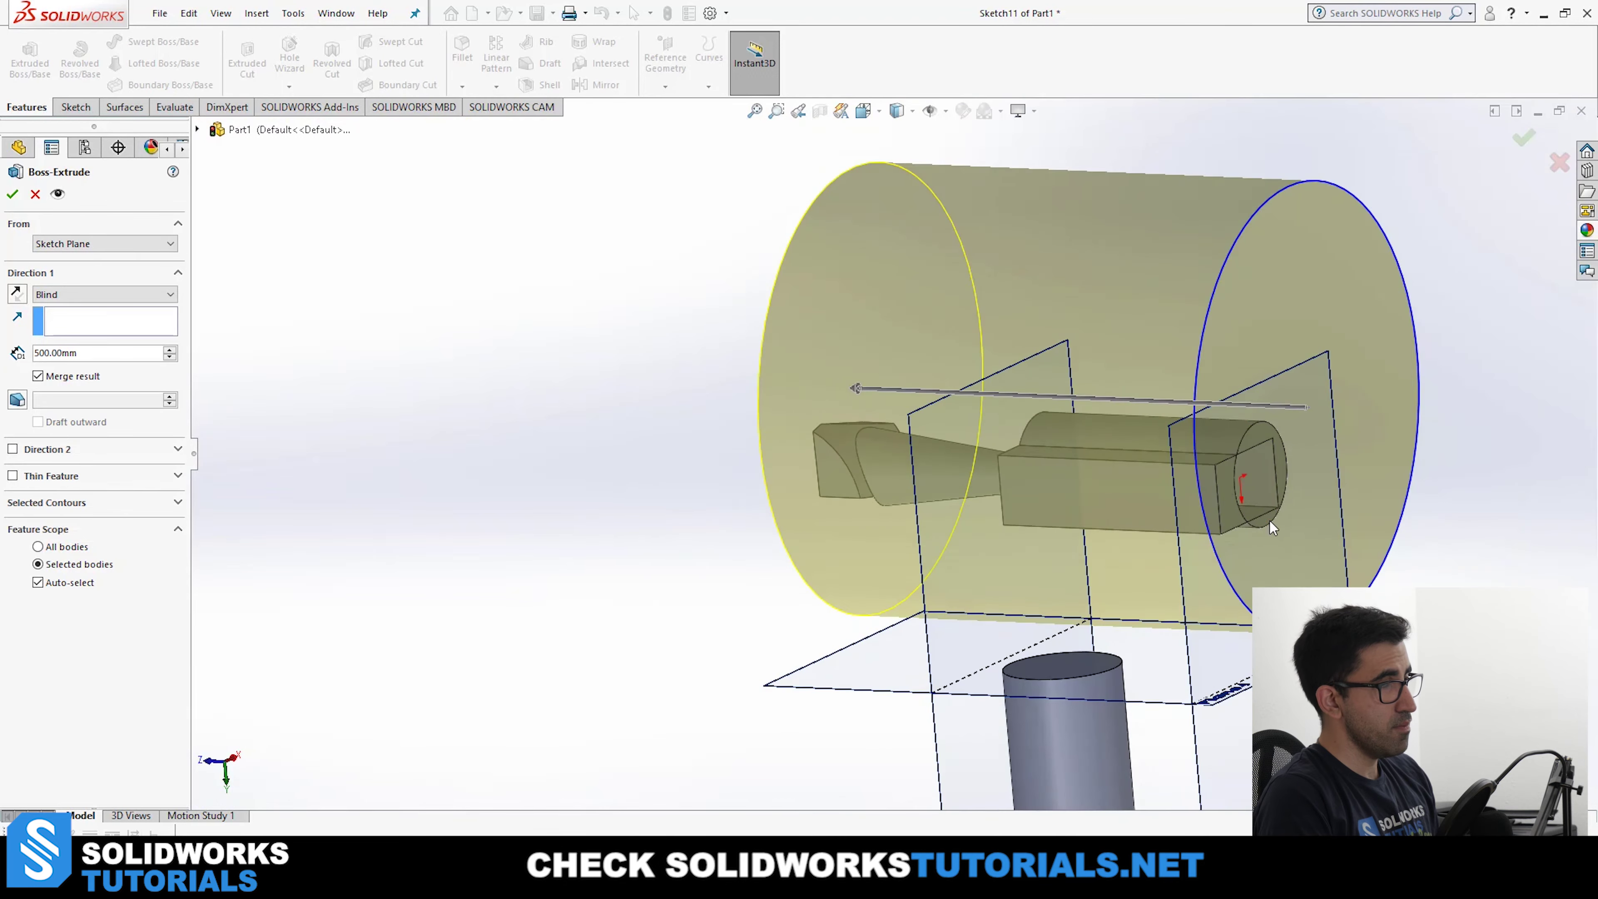
{"action": "scroll", "coordinate": [1269, 520], "scroll_direction": "down", "scroll_amount": 3}
{"action": "key", "text": "Escape"}
{"action": "scroll", "coordinate": [1073, 445], "scroll_direction": "up", "scroll_amount": 2}
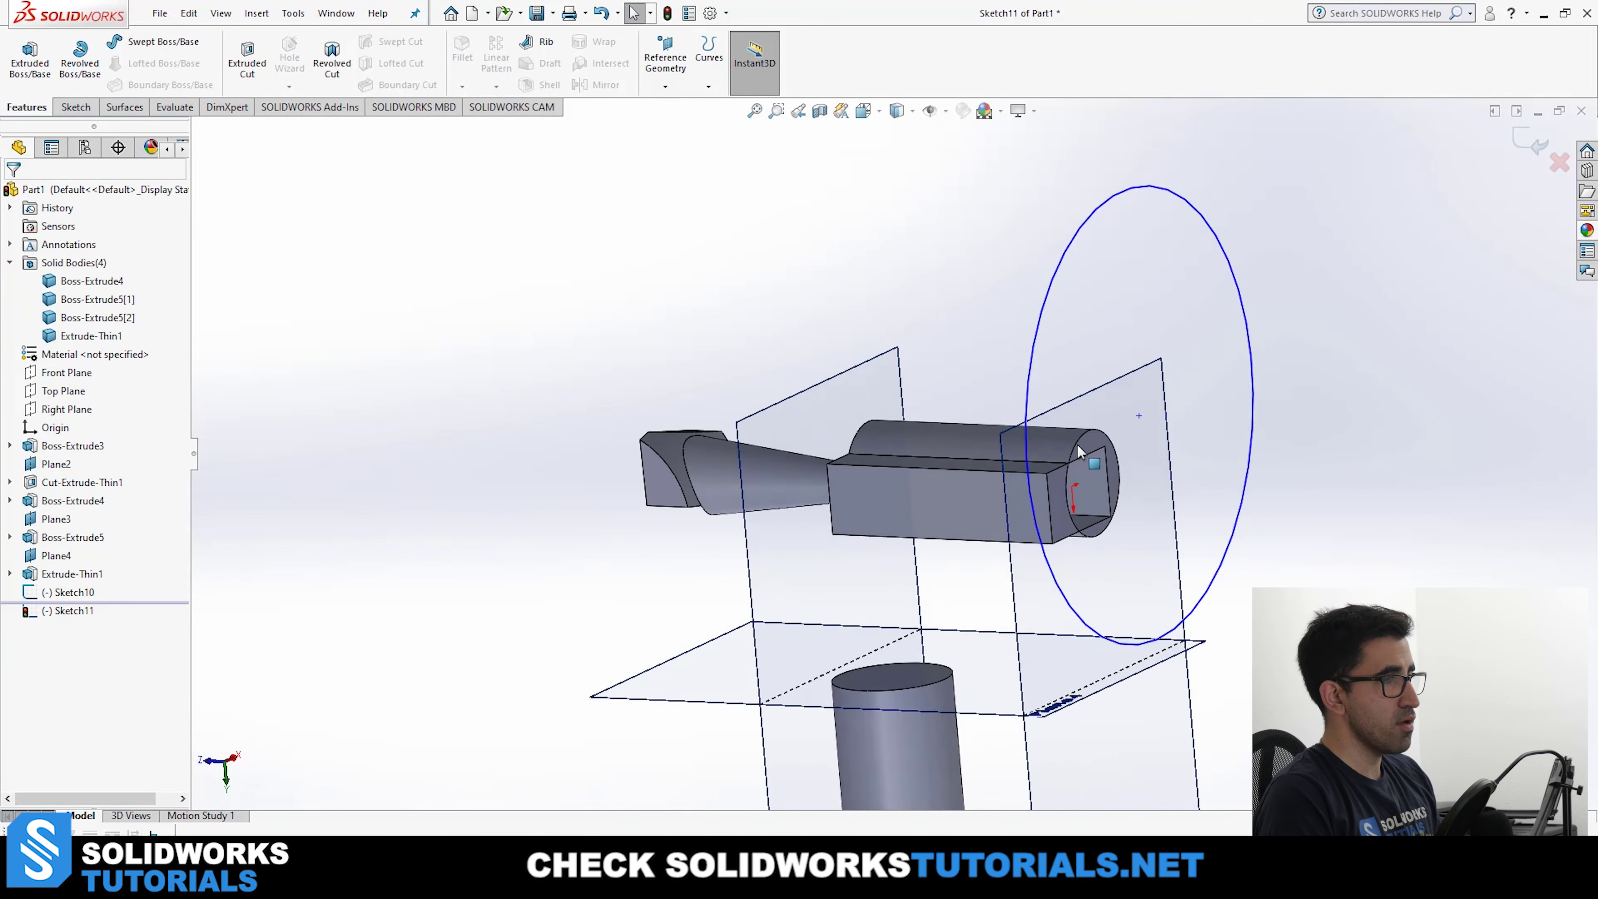
Highlight each entry of the Solid Bodies folder in turn to identify the separate bodies in the model.
{"action": "left_click", "coordinate": [92, 281]}
{"action": "scroll", "coordinate": [920, 520], "scroll_direction": "down", "scroll_amount": 2}
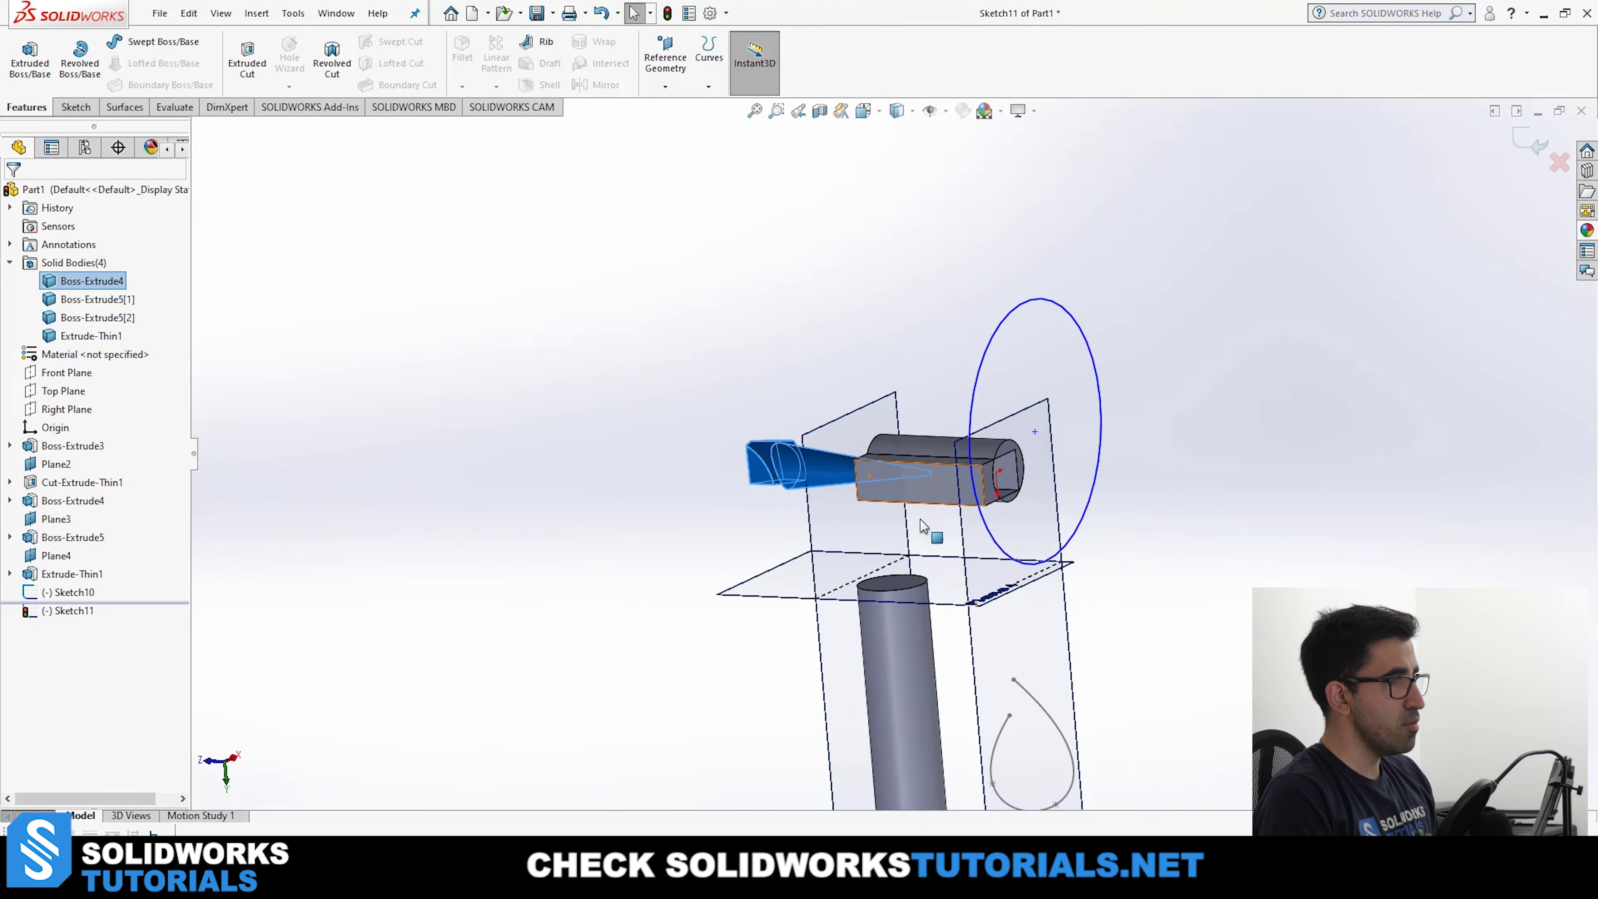
{"action": "scroll", "coordinate": [883, 441], "scroll_direction": "up", "scroll_amount": 3}
{"action": "middle_click_drag", "start_coordinate": [872, 530], "coordinate": [724, 497]}
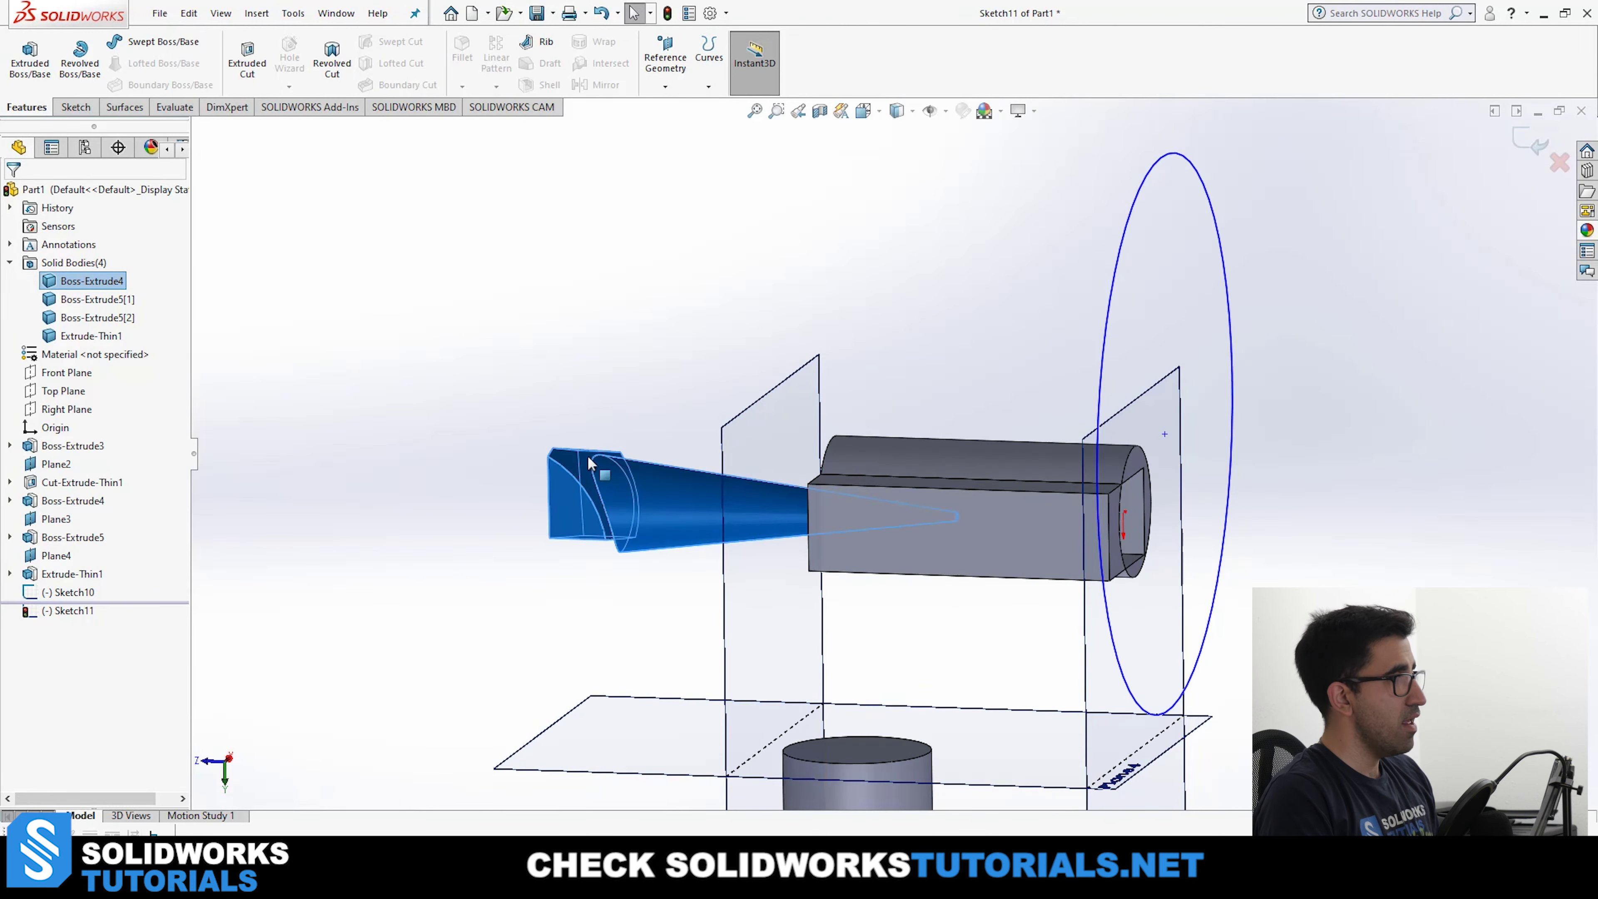
{"action": "left_click", "coordinate": [68, 306]}
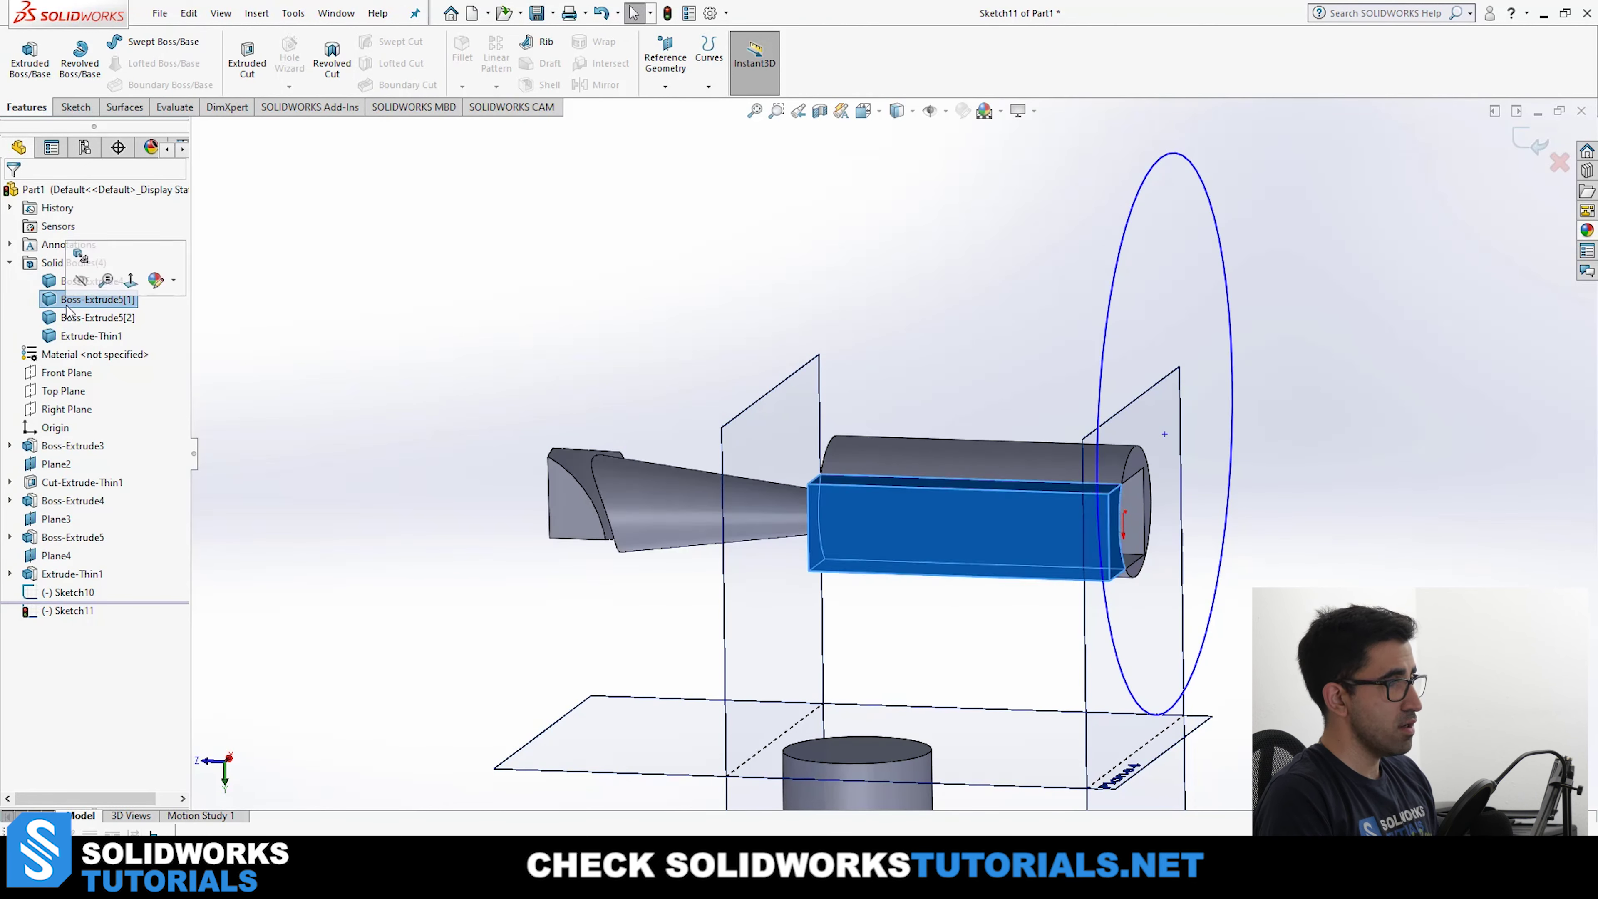
{"action": "left_click", "coordinate": [70, 318]}
{"action": "scroll", "coordinate": [209, 366], "scroll_direction": "down", "scroll_amount": 4}
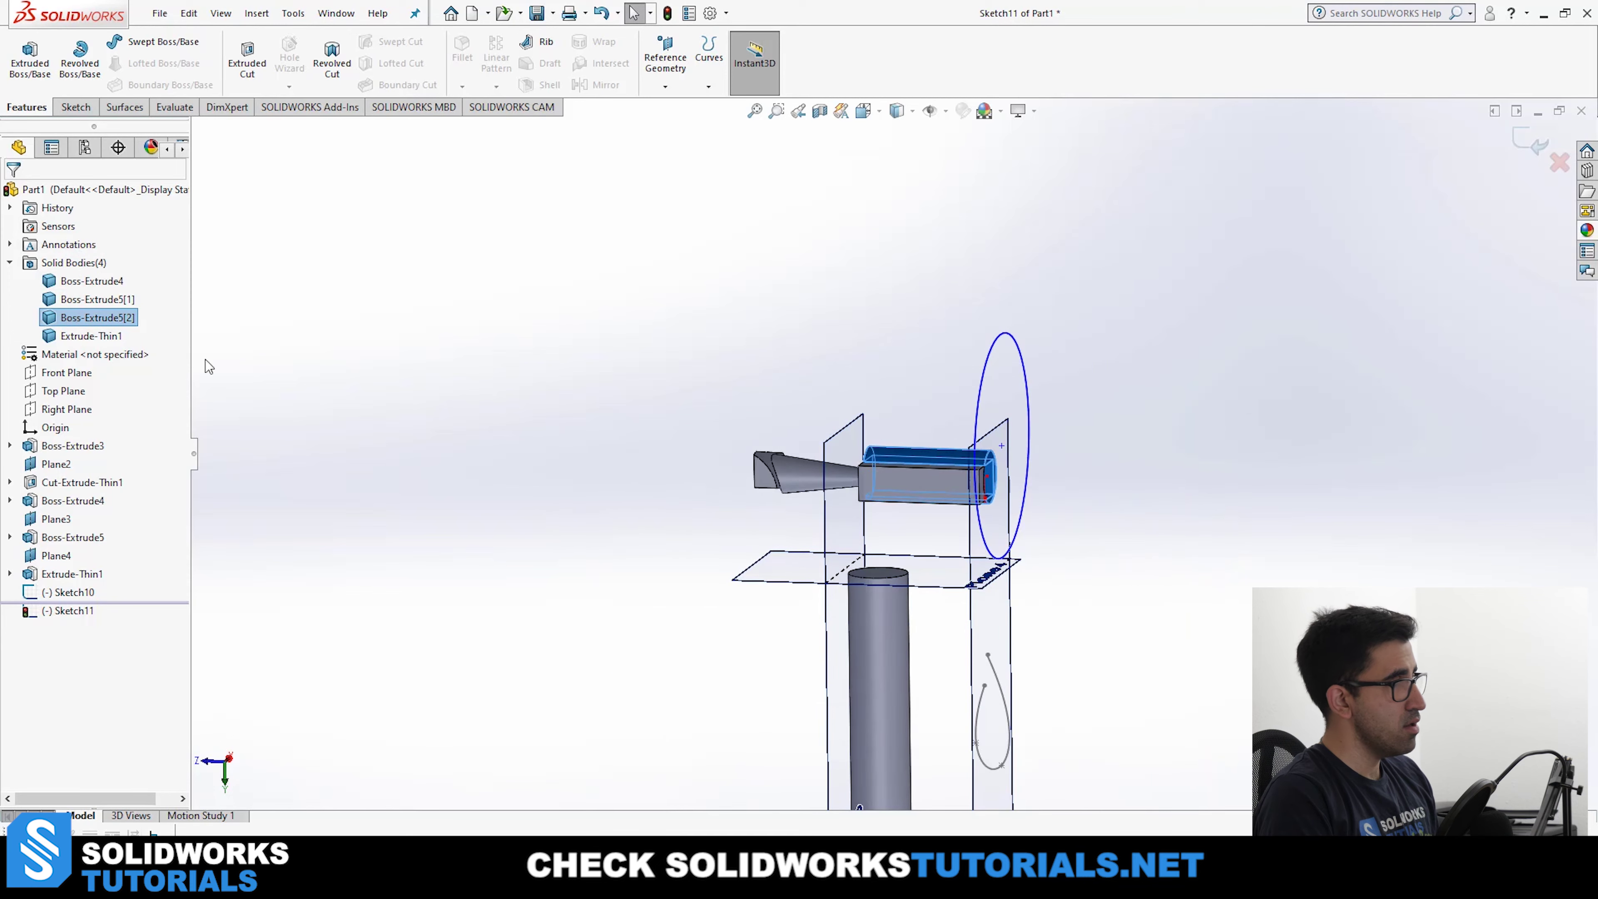
{"action": "left_click", "coordinate": [91, 336]}
{"action": "left_click", "coordinate": [957, 410]}
{"action": "scroll", "coordinate": [956, 409], "scroll_direction": "up", "scroll_amount": 2}
{"action": "mouse_move", "coordinate": [956, 410]}
{"action": "middle_mouse_down"}
{"action": "mouse_move", "coordinate": [1049, 335]}
{"action": "mouse_move", "coordinate": [1081, 429]}
{"action": "mouse_move", "coordinate": [963, 390]}
{"action": "middle_mouse_up"}
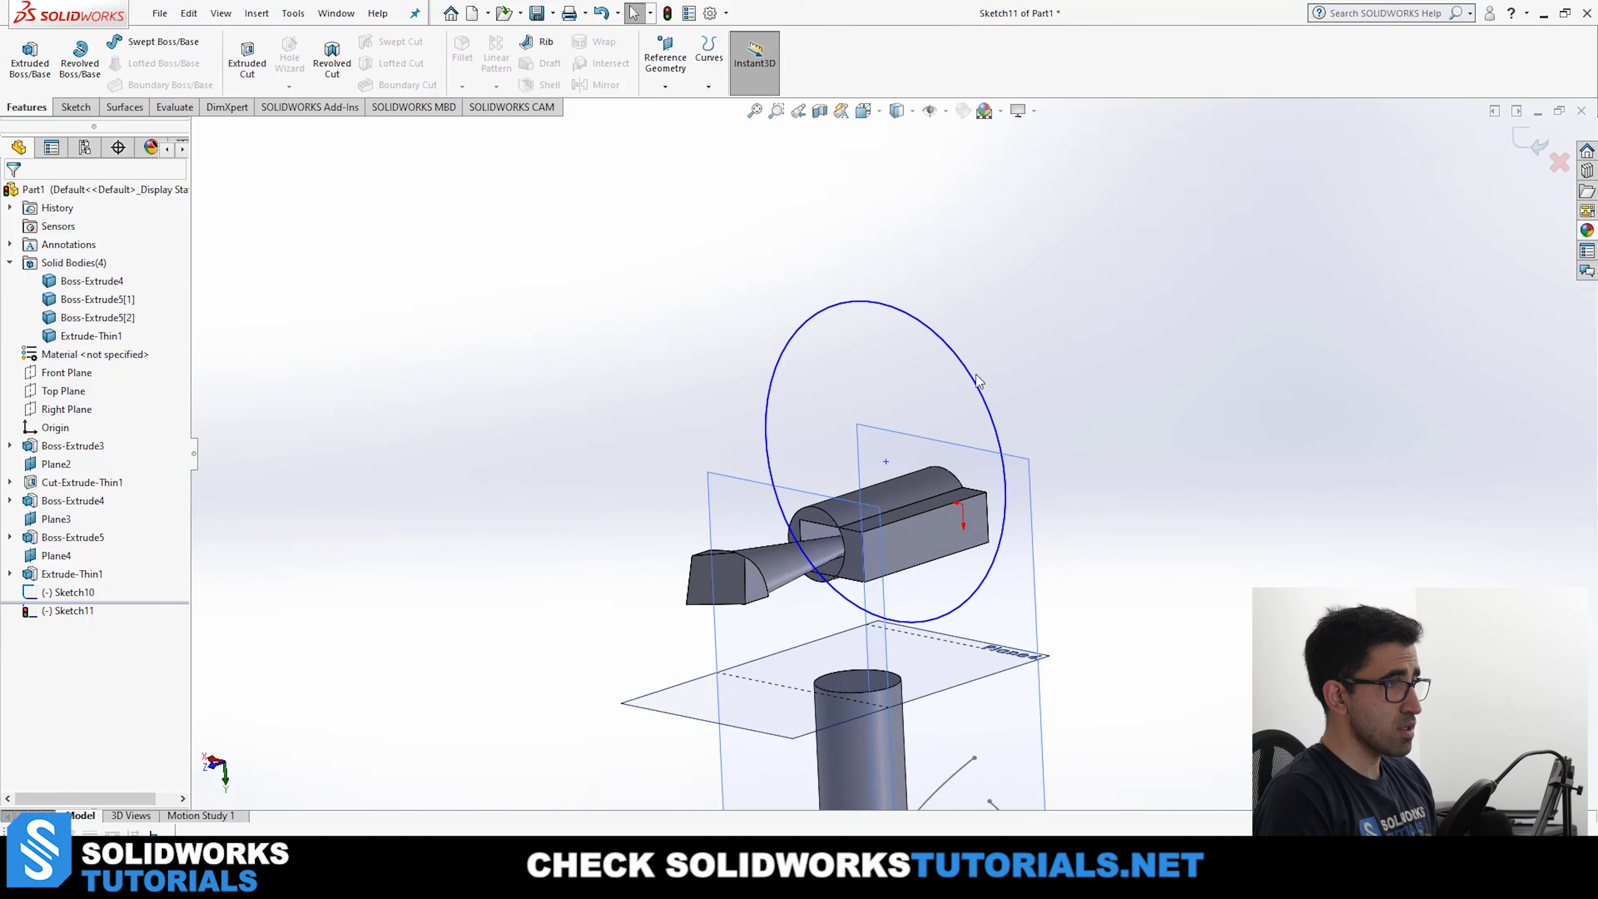
Extrude the large circle 500 mm with Merge result on, Auto-select off and only the tapered Boss-Extrude4 body in the Feature Scope.
{"action": "left_click", "coordinate": [30, 60]}
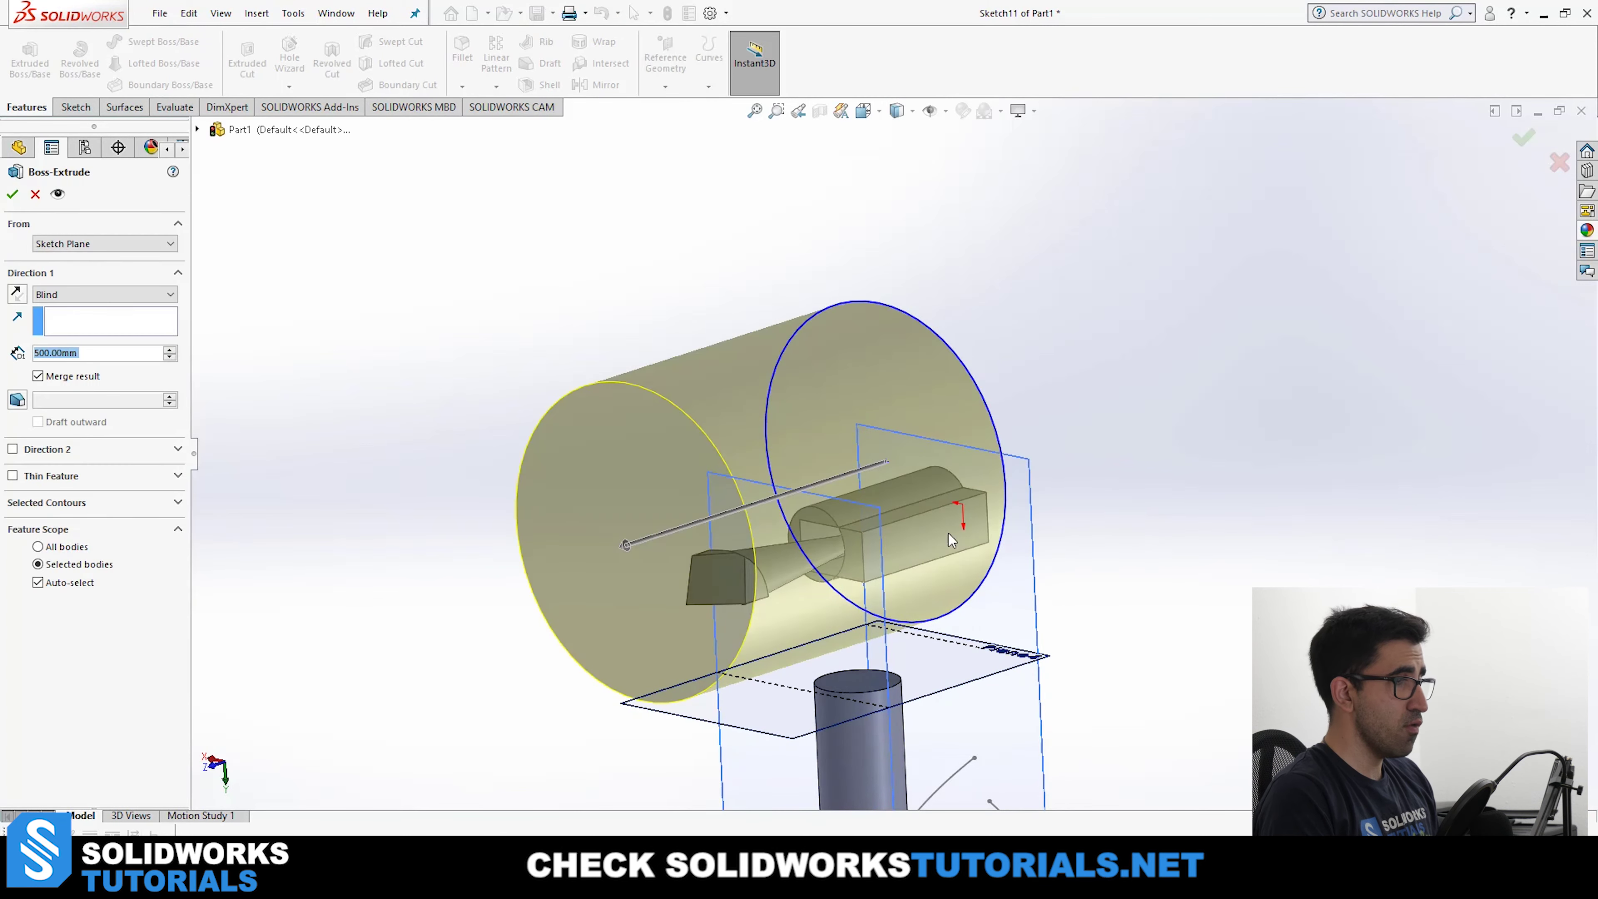
{"action": "scroll", "coordinate": [949, 466], "scroll_direction": "up", "scroll_amount": 3}
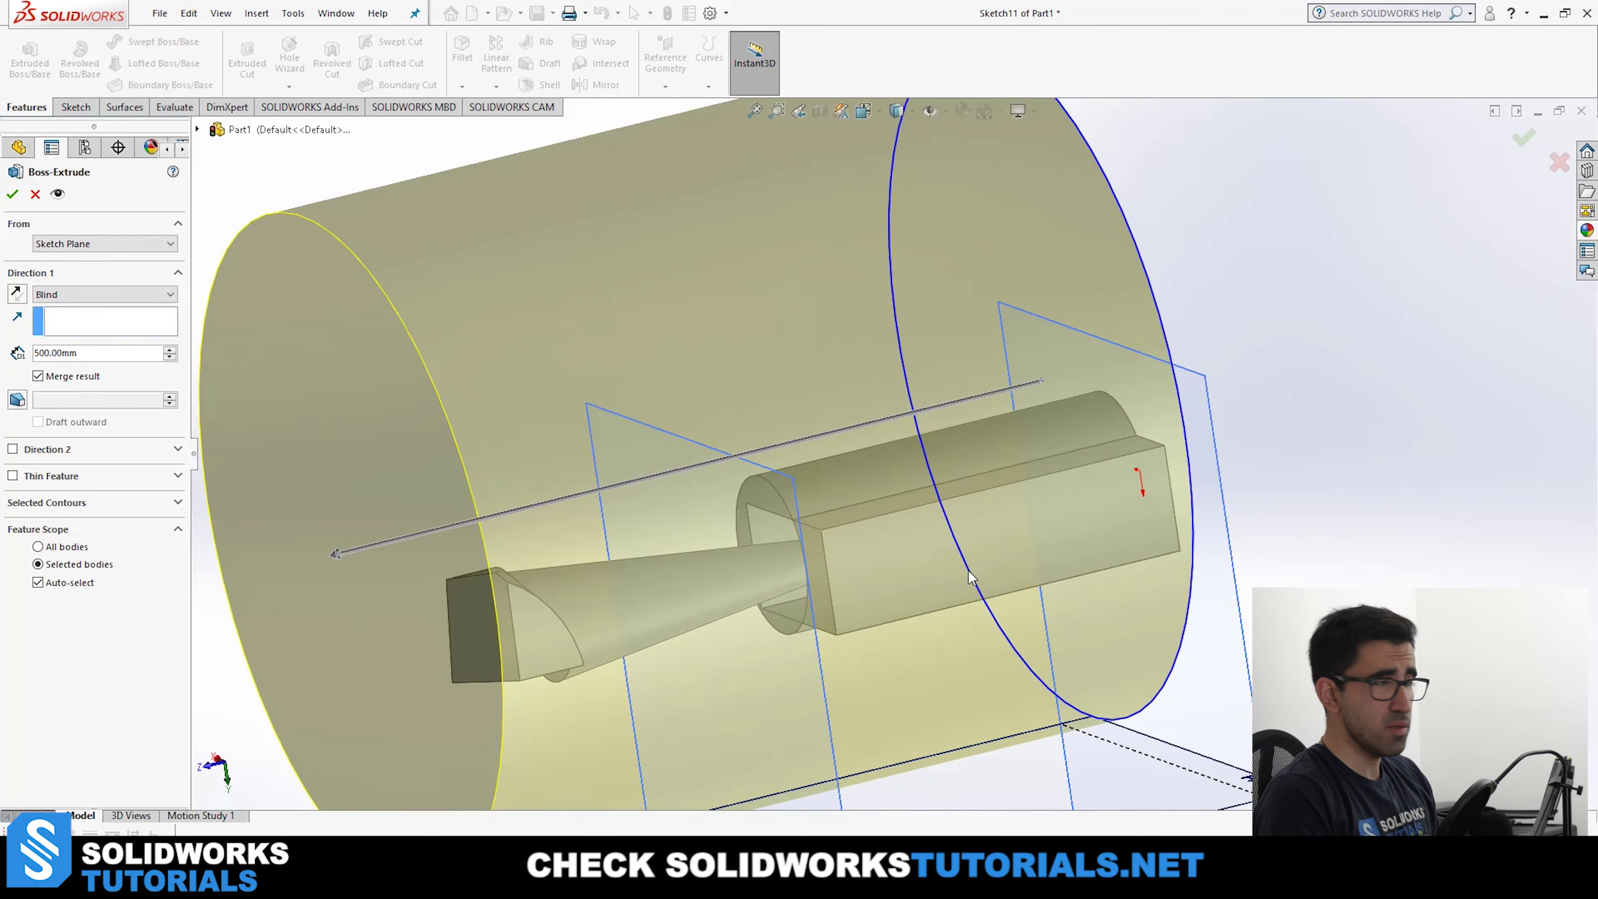
{"action": "scroll", "coordinate": [969, 571], "scroll_direction": "down", "scroll_amount": 3}
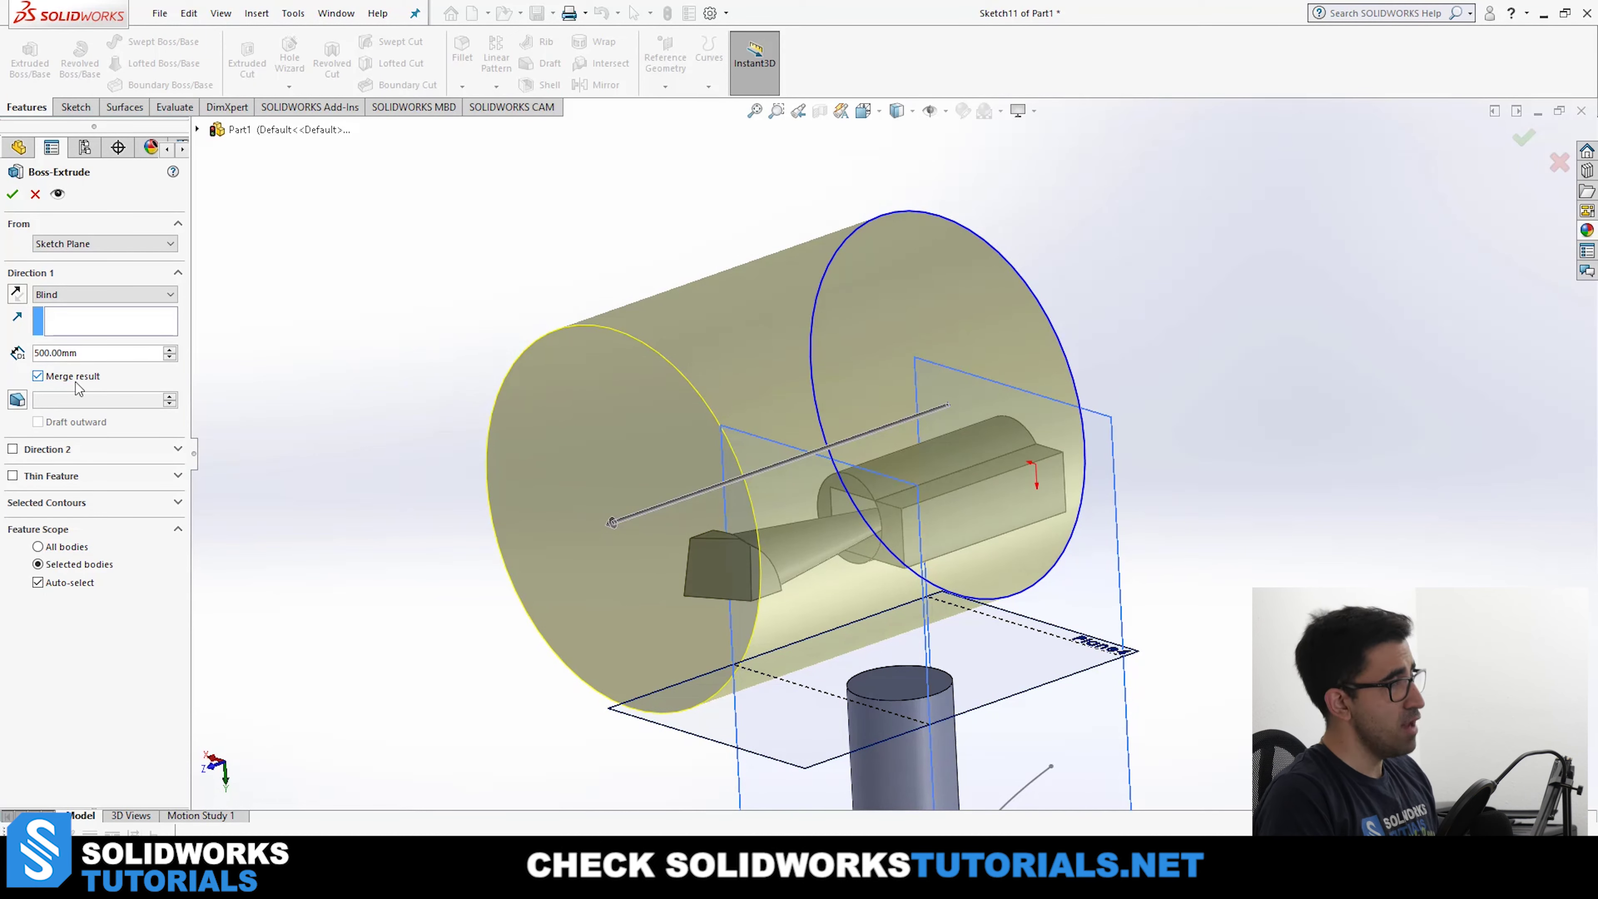
{"action": "scroll", "coordinate": [853, 431], "scroll_direction": "up", "scroll_amount": 2}
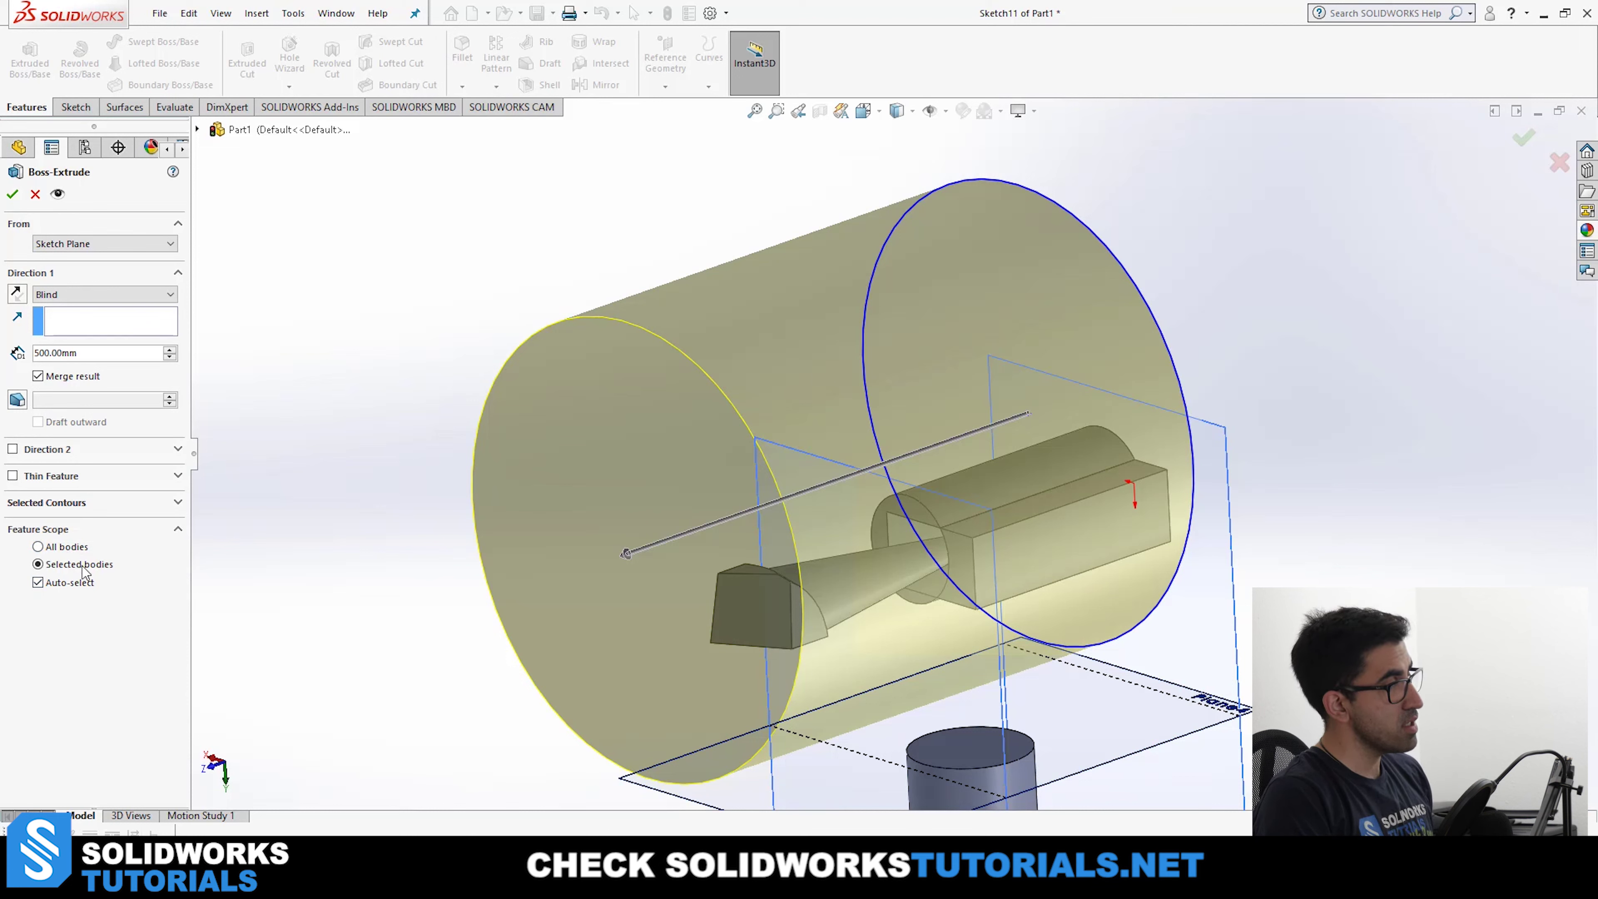
{"action": "left_click", "coordinate": [76, 590]}
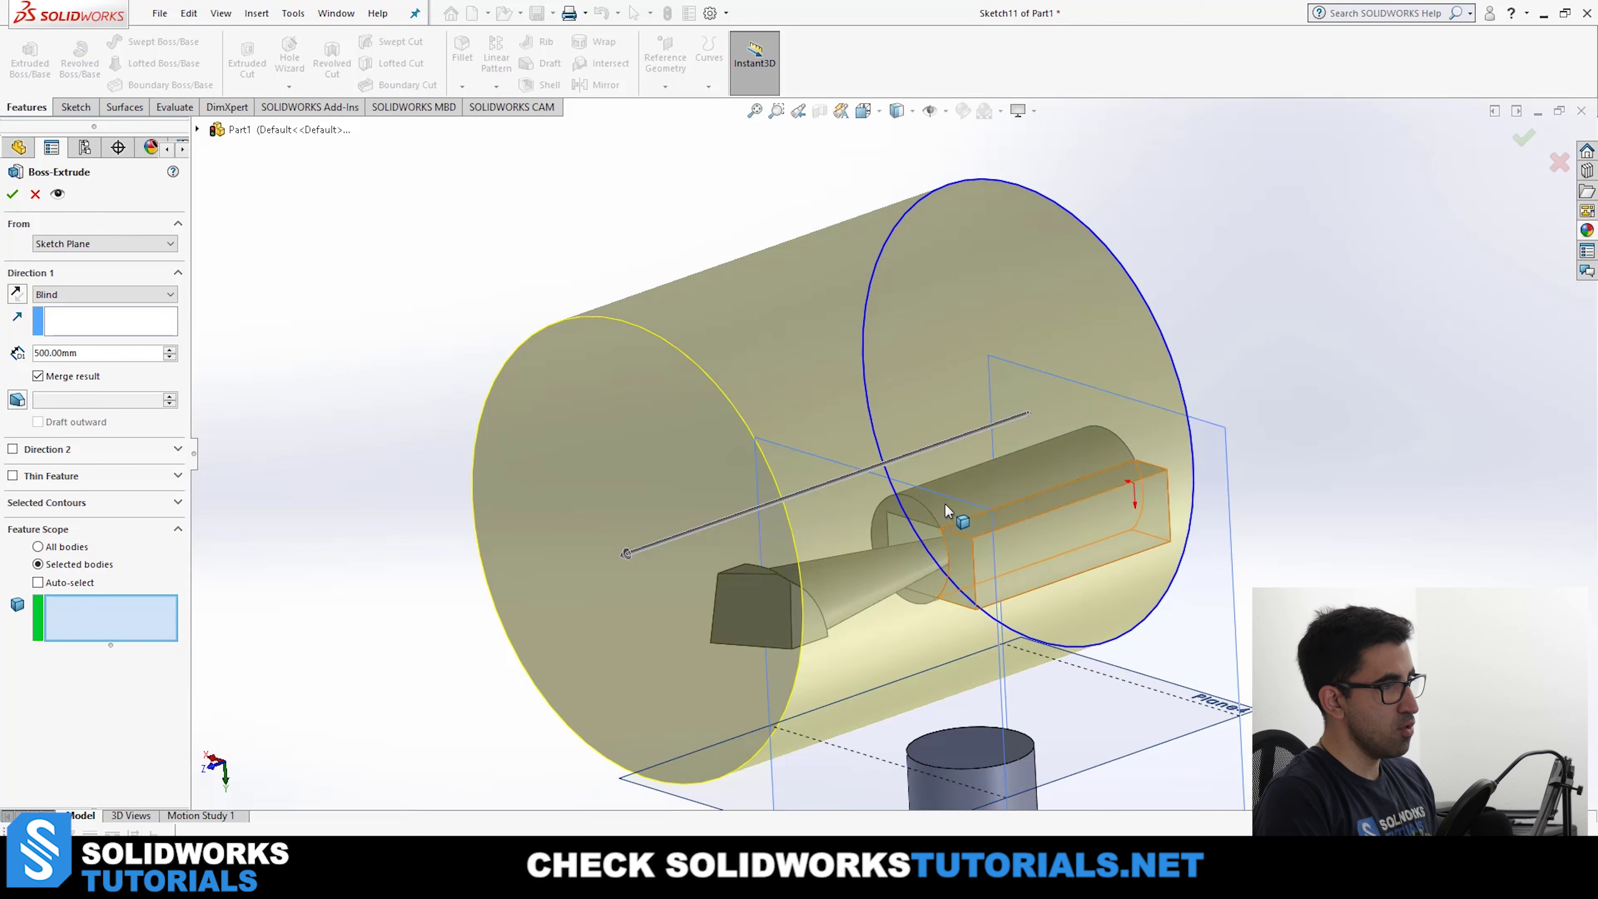
{"action": "left_click", "coordinate": [832, 573]}
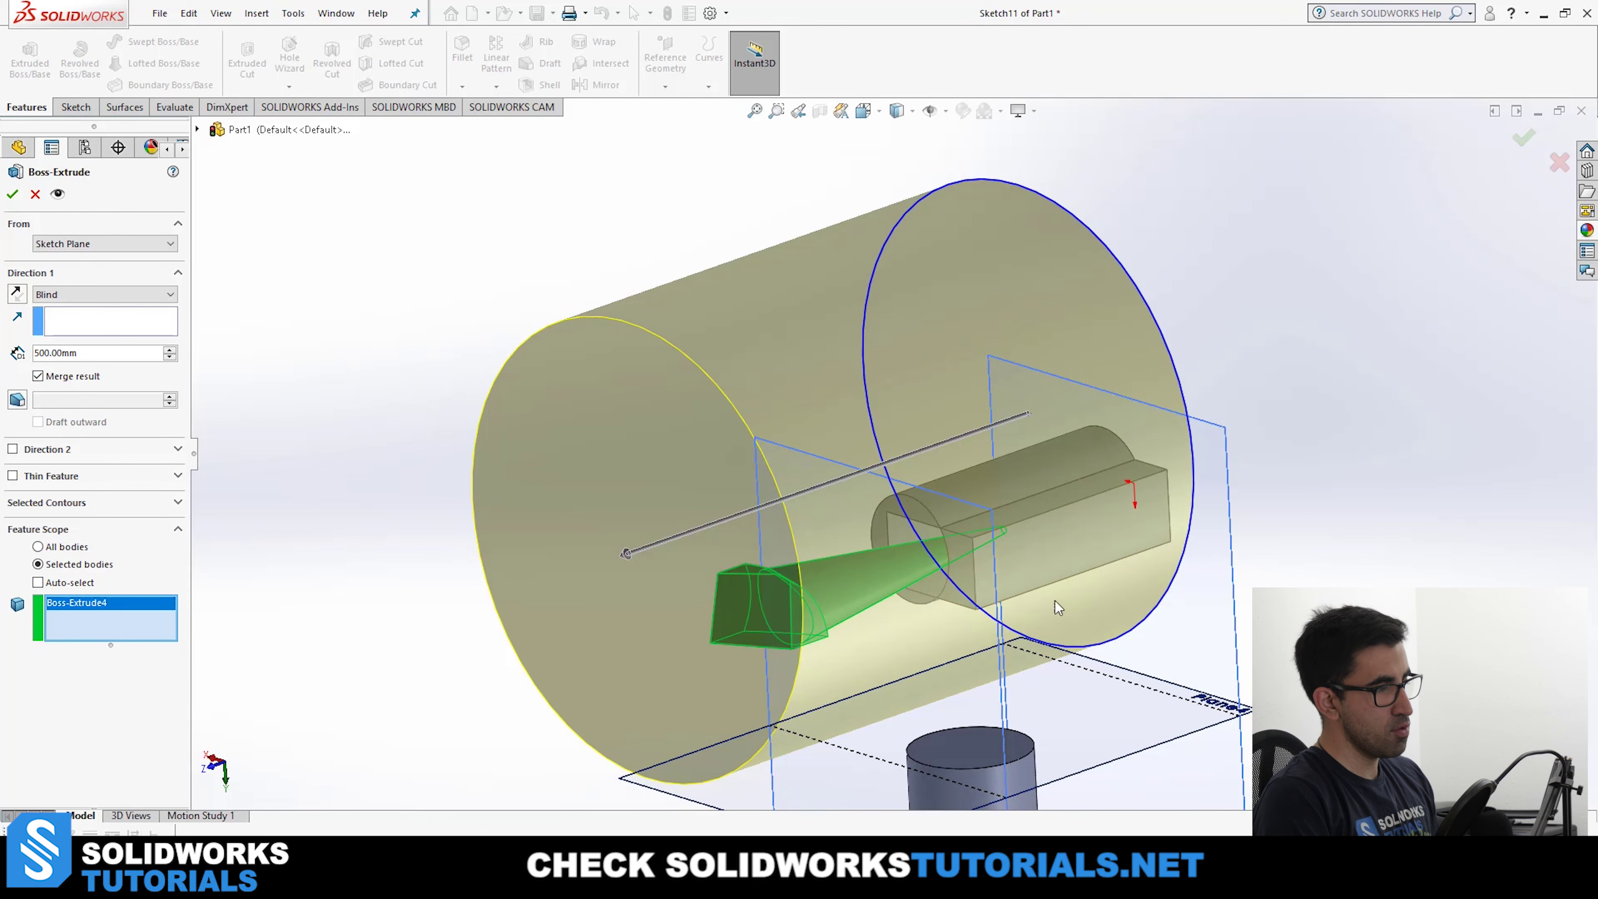
{"action": "left_click", "coordinate": [12, 194]}
Highlight the solid bodies after the extrusion to examine which ones are still separate from the large cylinder.
{"action": "middle_click_drag", "start_coordinate": [1479, 398], "coordinate": [1132, 484]}
{"action": "scroll", "coordinate": [1002, 367], "scroll_direction": "down", "scroll_amount": 4}
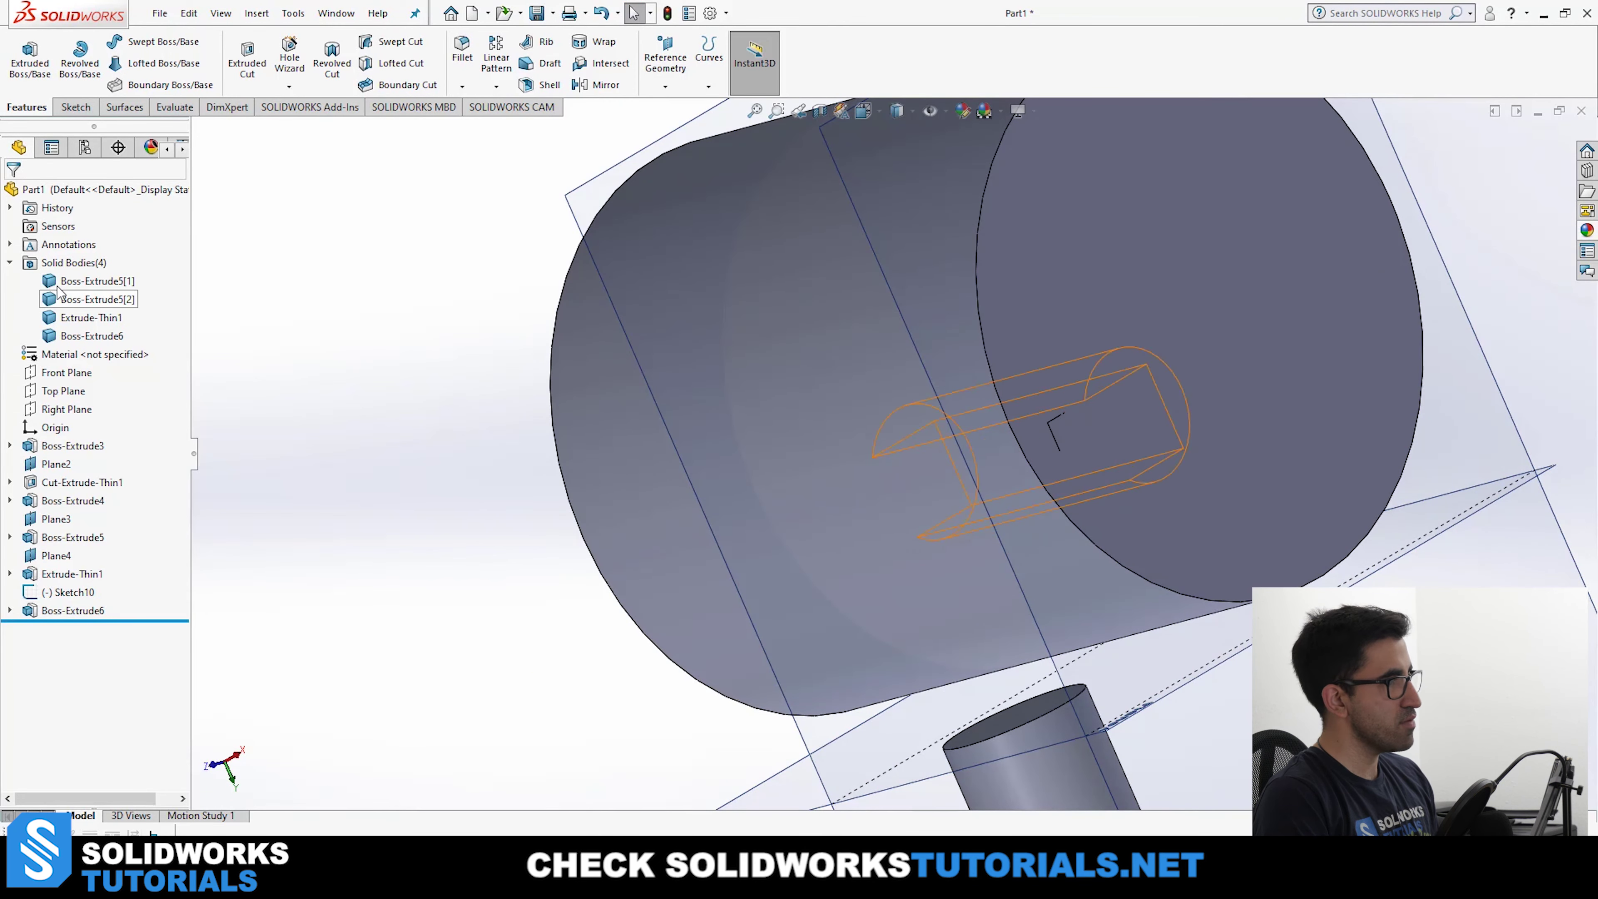
{"action": "left_click", "coordinate": [82, 281]}
{"action": "left_click", "coordinate": [79, 300], "text": "ctrl"}
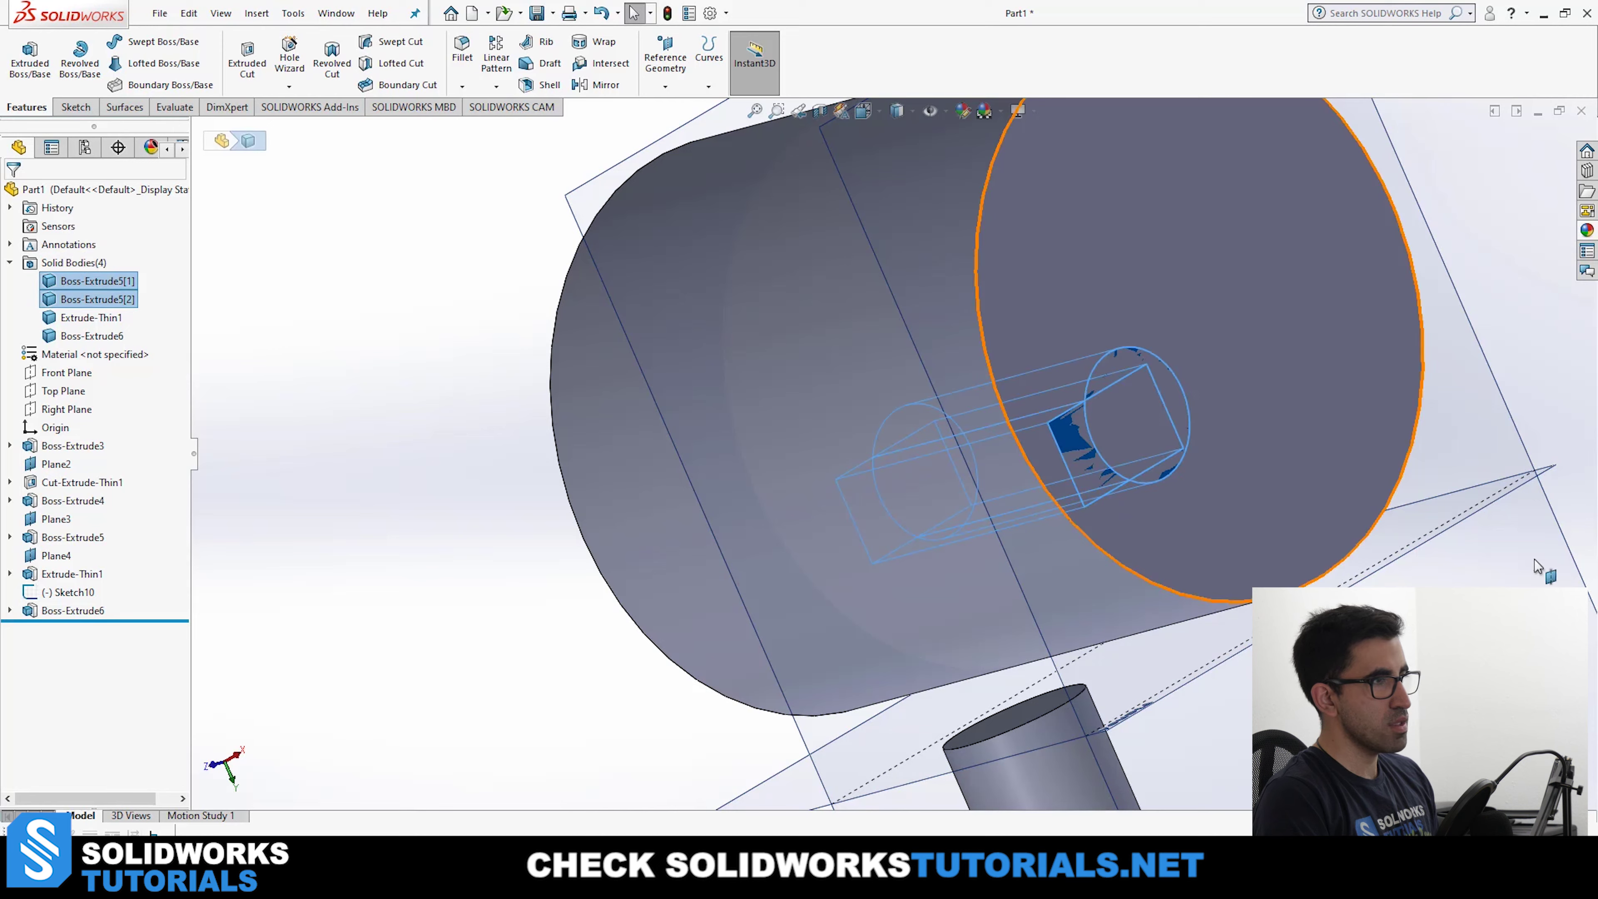
{"action": "middle_click_drag", "start_coordinate": [1050, 502], "coordinate": [1343, 514]}
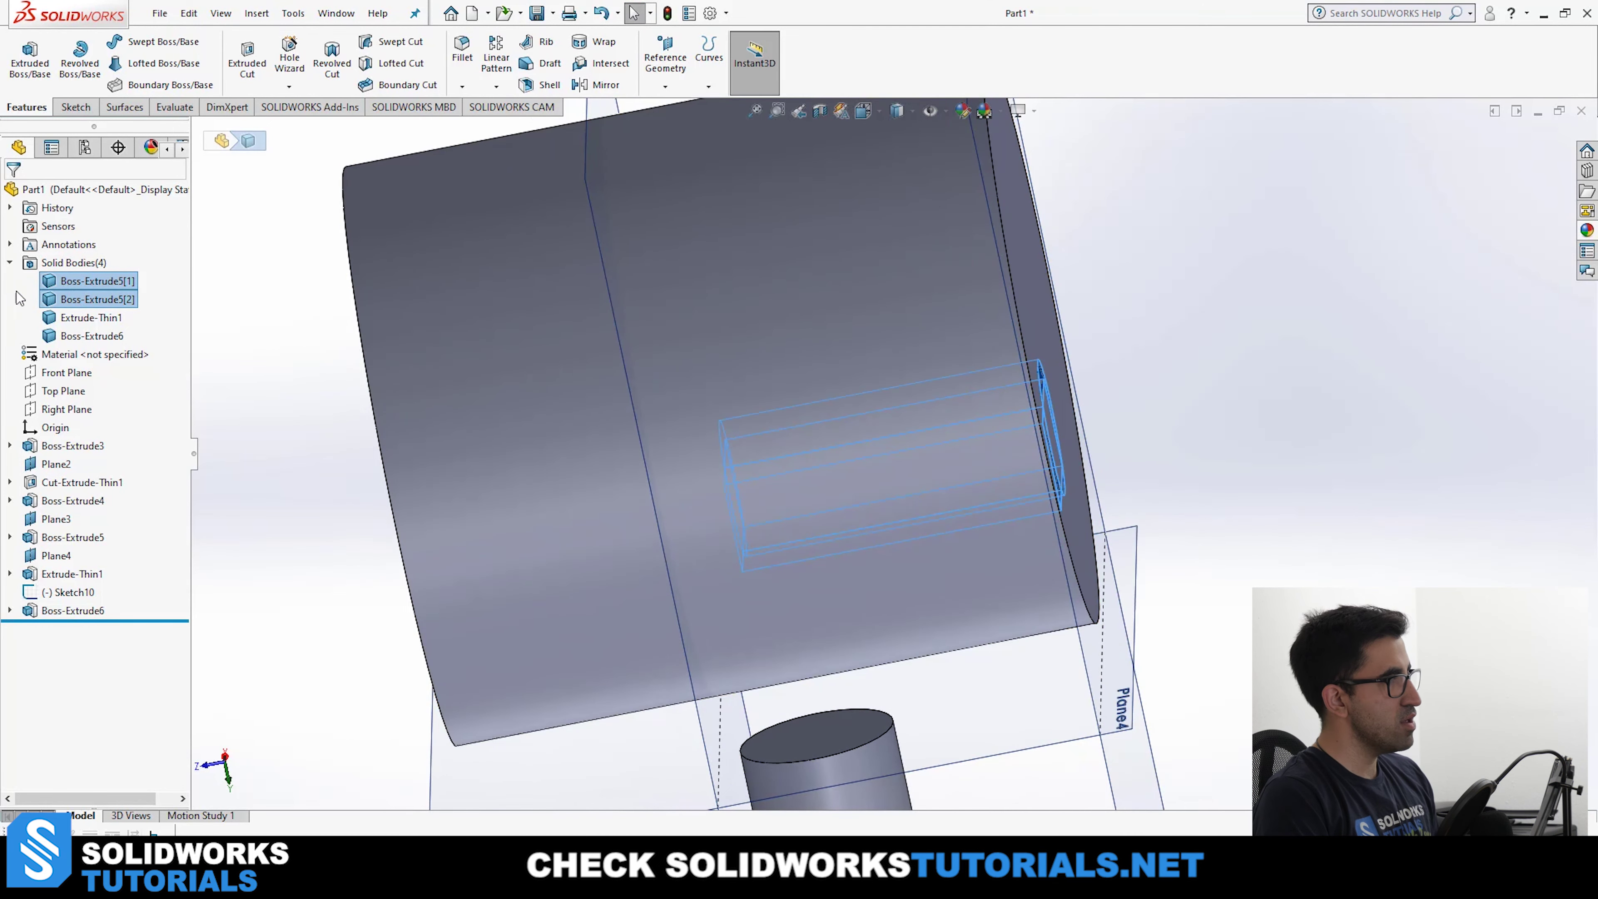
{"action": "left_click", "coordinate": [70, 318]}
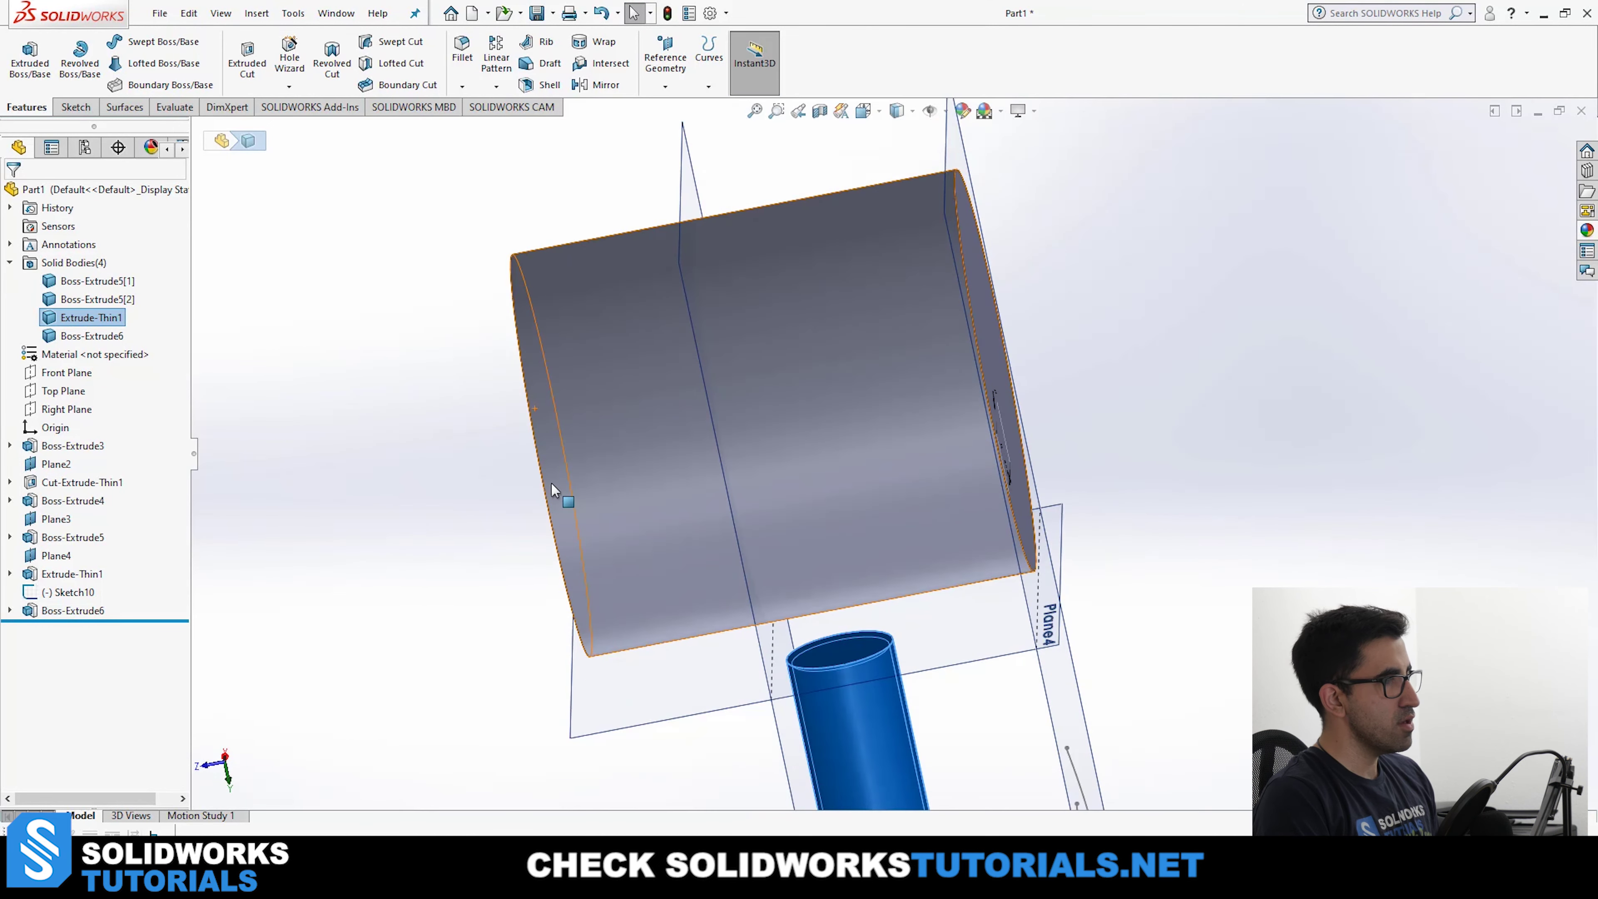
{"action": "left_click", "coordinate": [78, 337]}
{"action": "middle_click_drag", "start_coordinate": [946, 459], "coordinate": [1206, 375]}
{"action": "left_click", "coordinate": [1206, 374]}
{"action": "middle_click_drag", "start_coordinate": [1124, 489], "coordinate": [990, 555]}
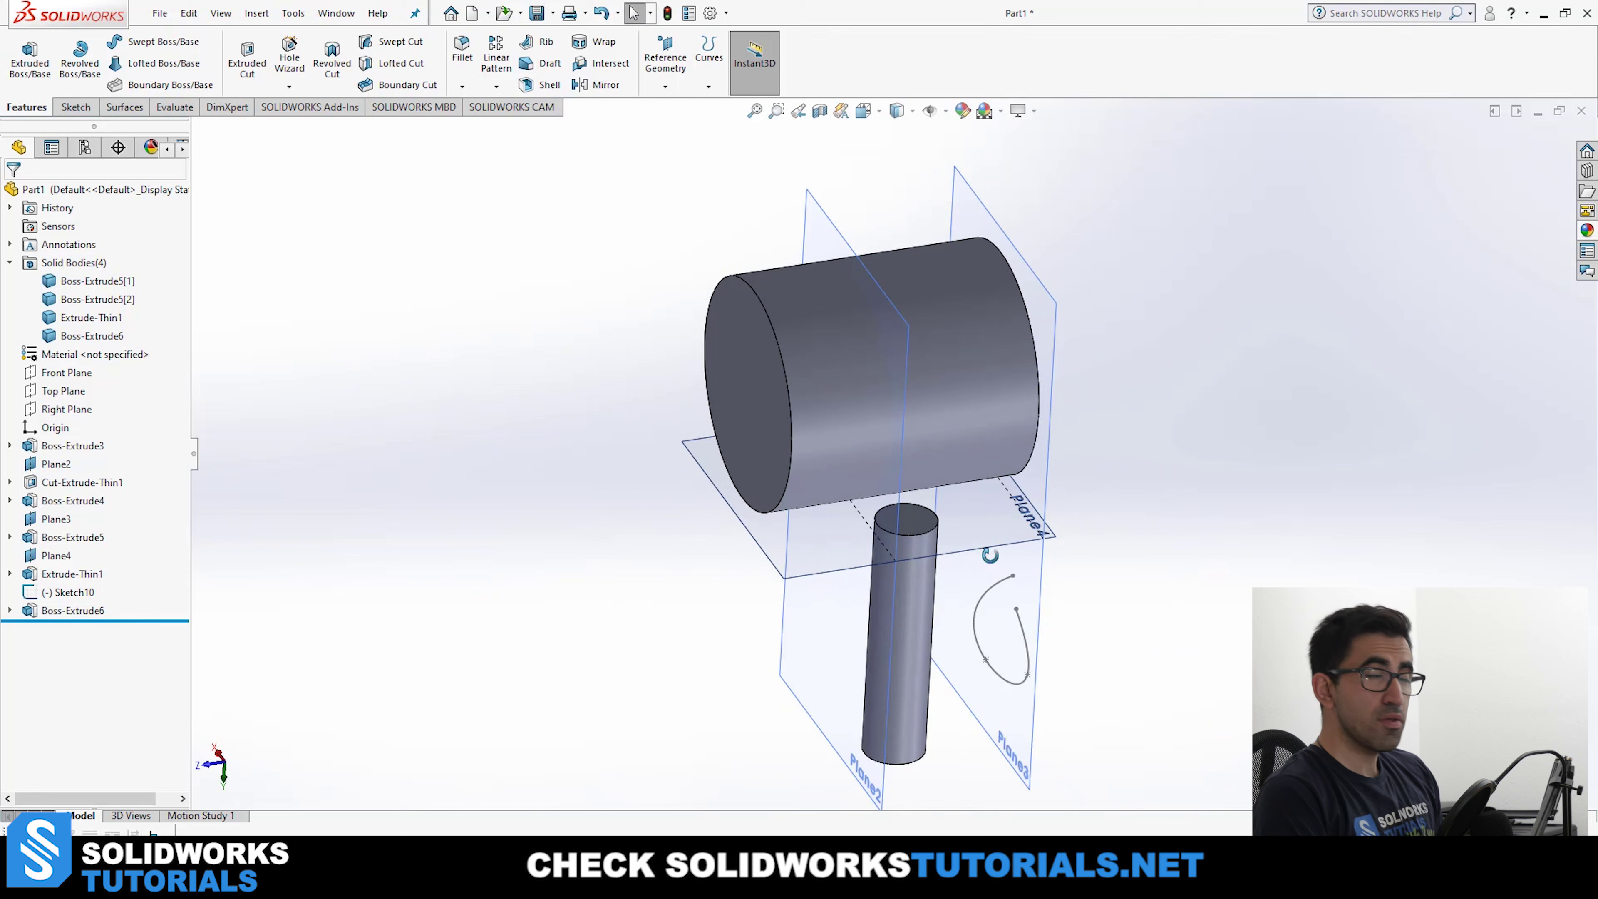
Start a 500 mm blind boss extrusion of the small circle on Plane4 with Merge result on.
{"action": "scroll", "coordinate": [988, 551], "scroll_direction": "up", "scroll_amount": 2}
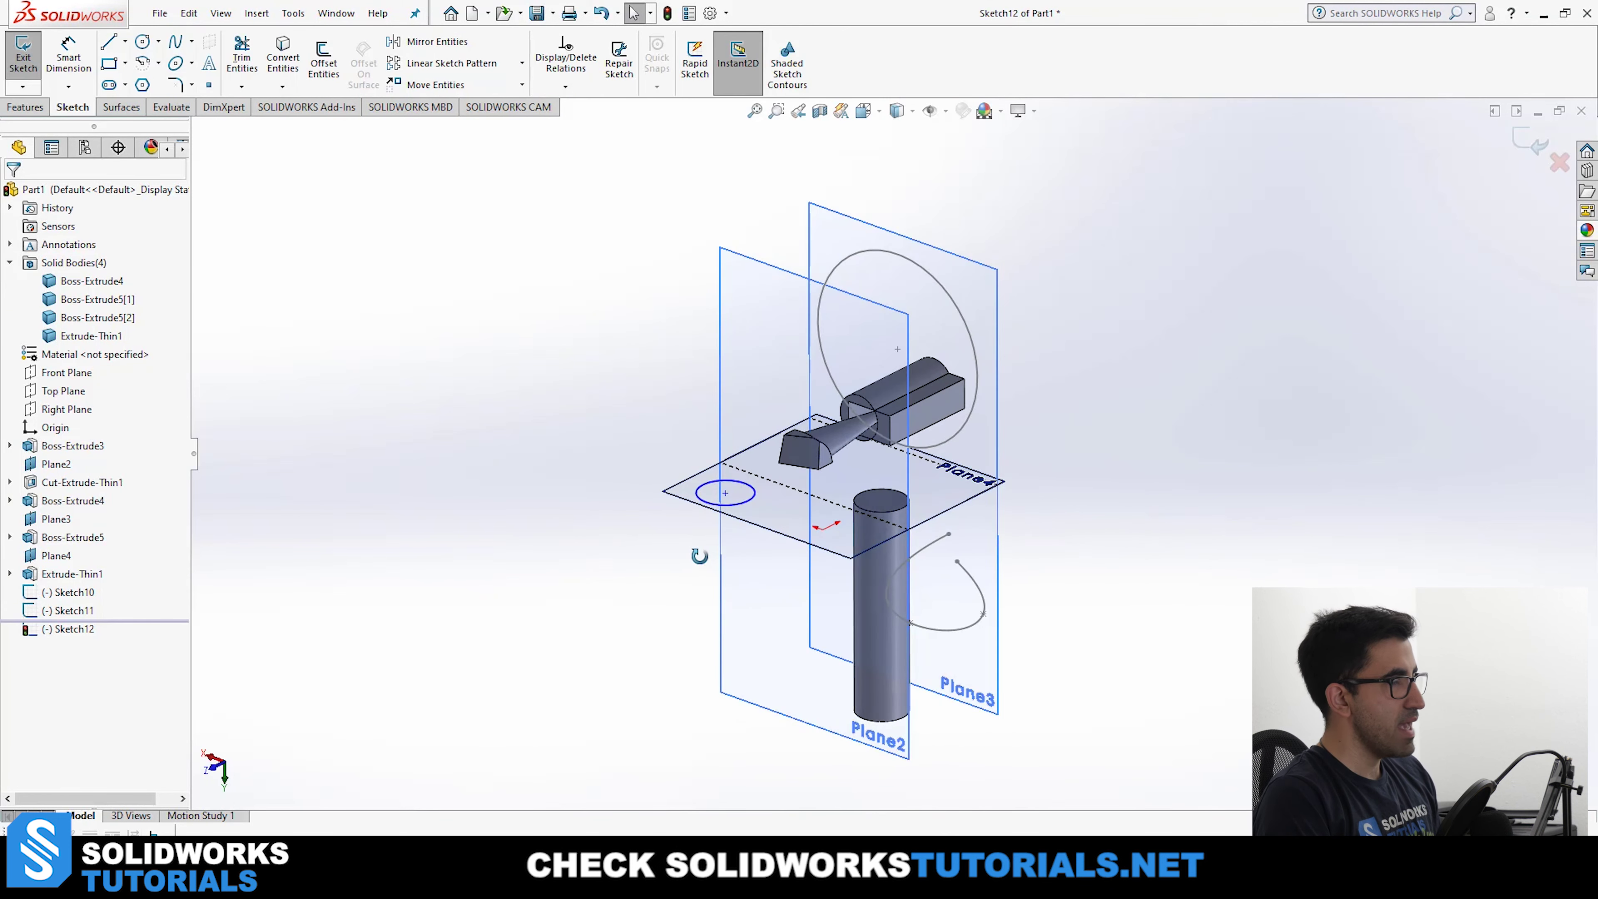
{"action": "left_click", "coordinate": [26, 107]}
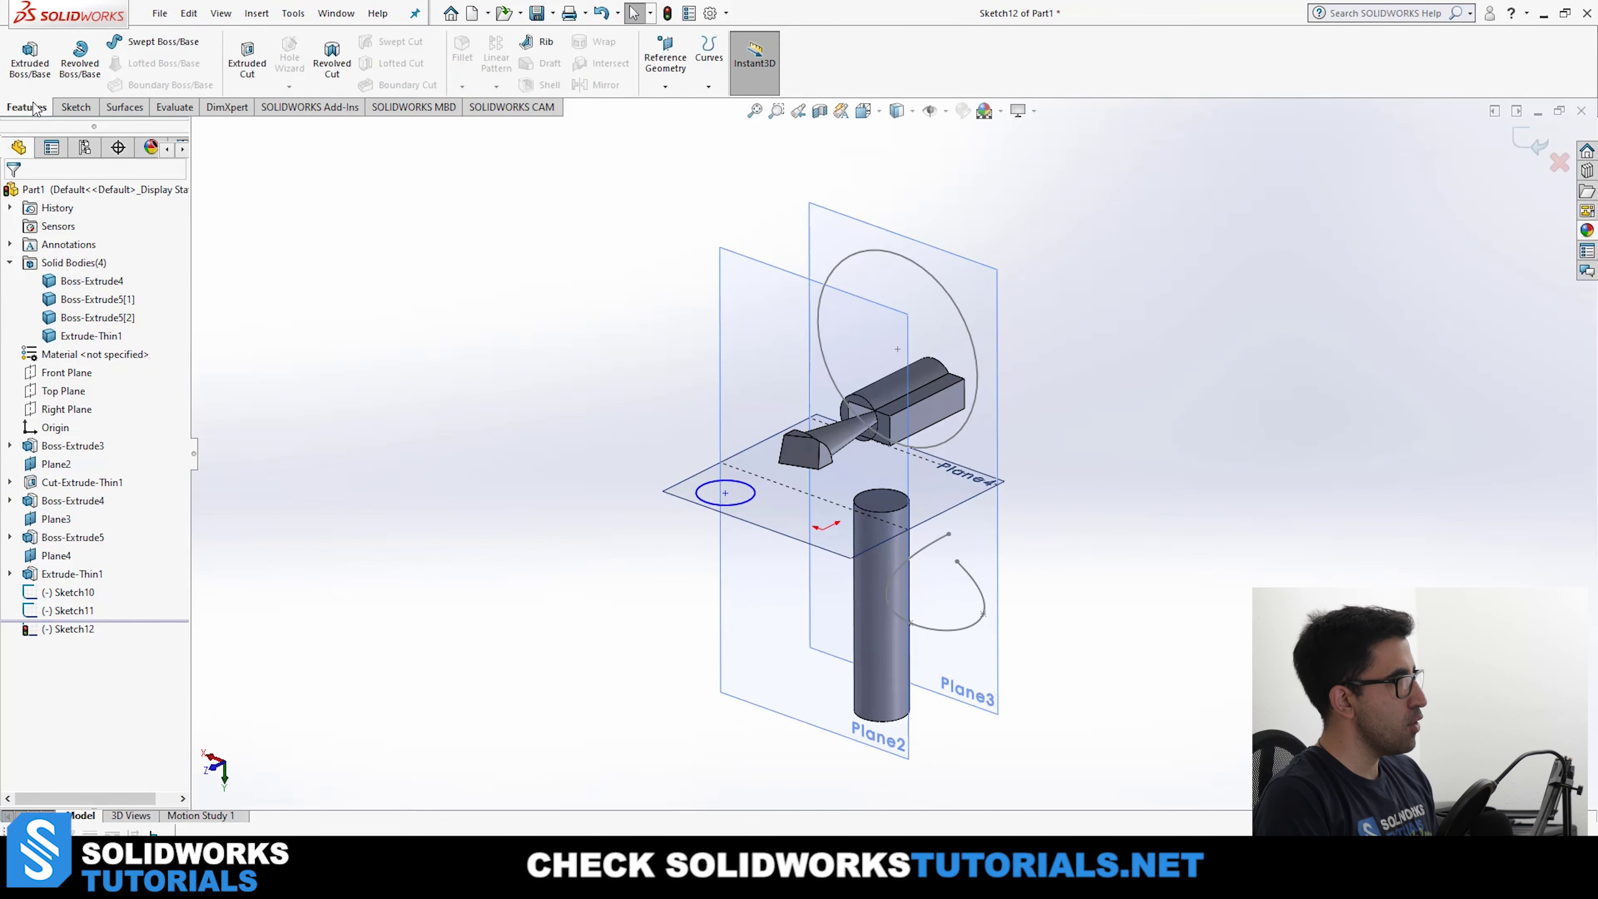
{"action": "left_click", "coordinate": [29, 52]}
{"action": "middle_click_drag", "start_coordinate": [949, 449], "coordinate": [803, 444]}
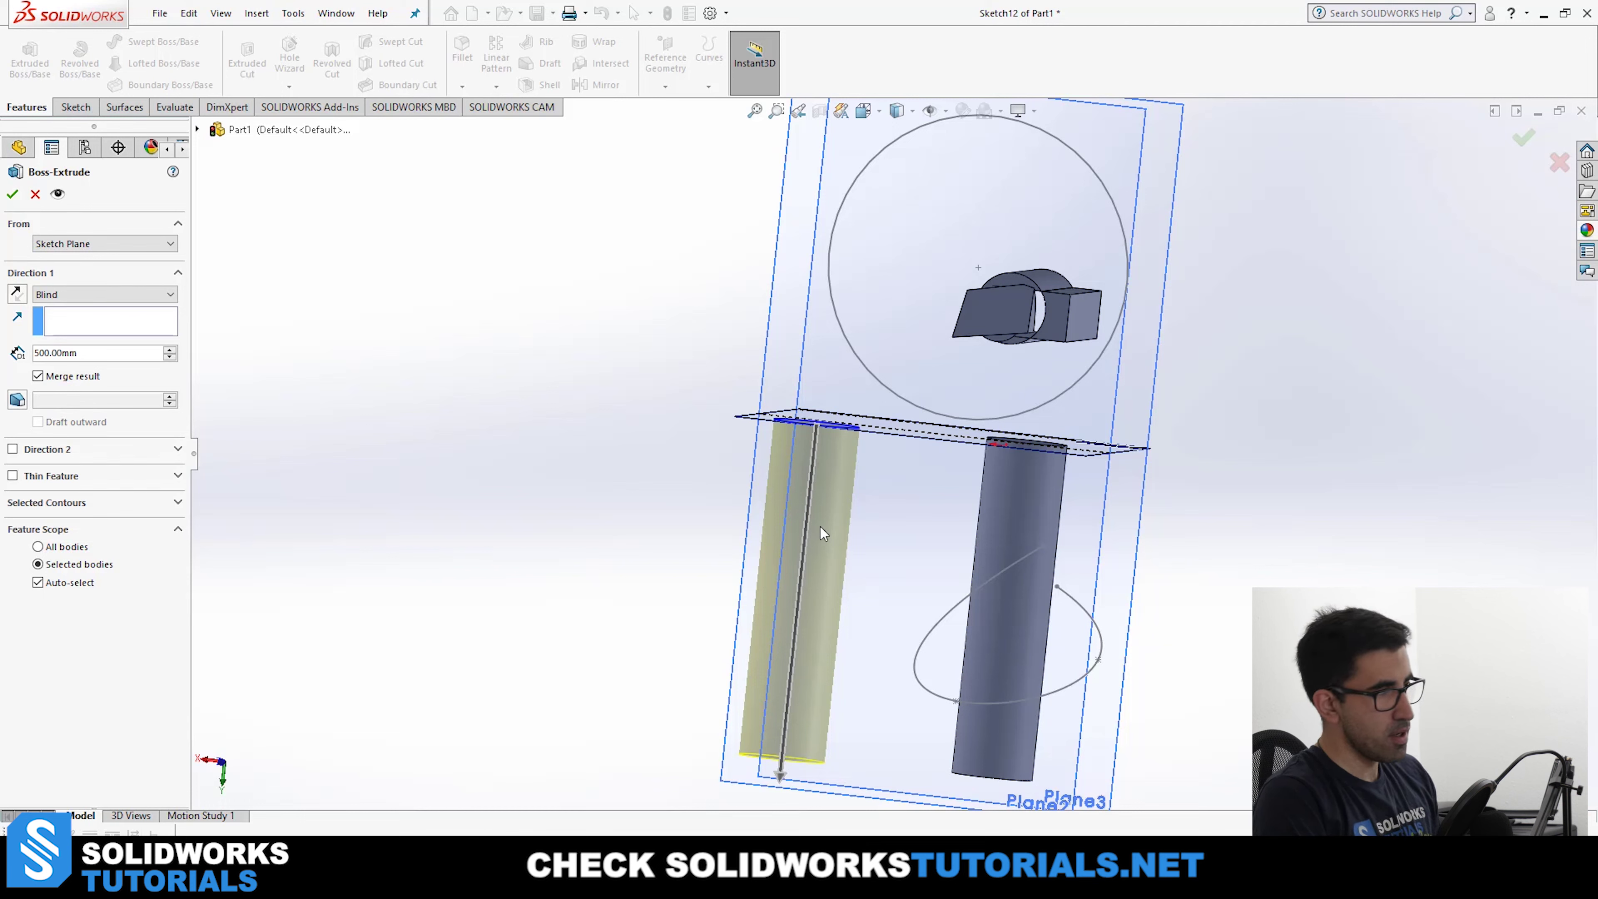
{"action": "middle_click_drag", "start_coordinate": [820, 527], "coordinate": [816, 550]}
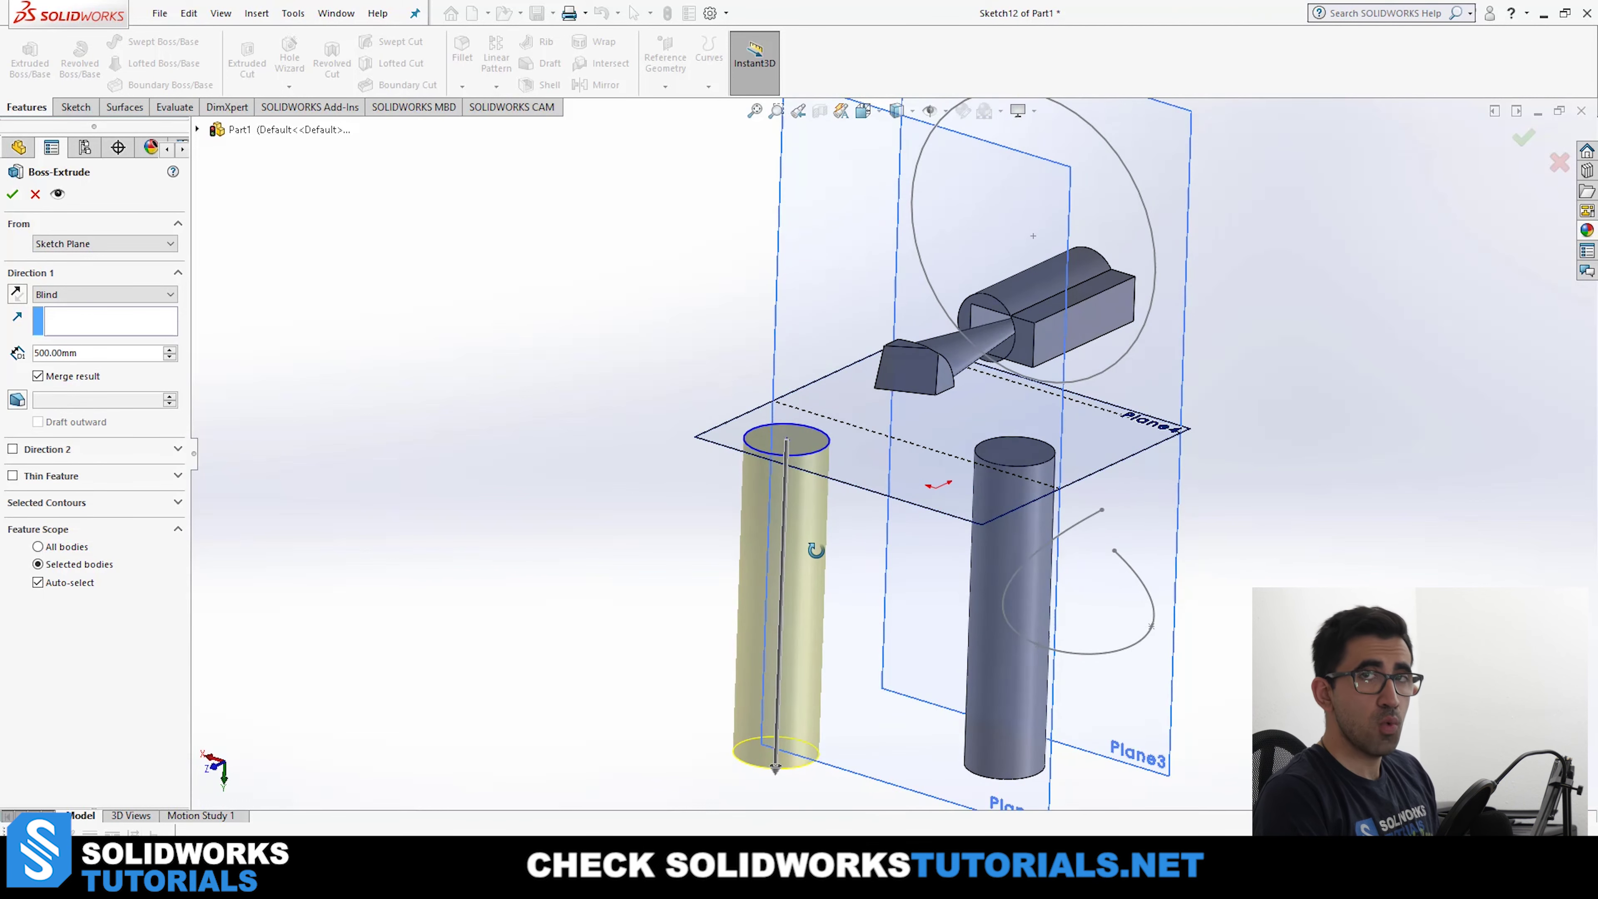
Try the slanted side edge of the tapered body's end face as the extrusion direction.
{"action": "left_click", "coordinate": [125, 317]}
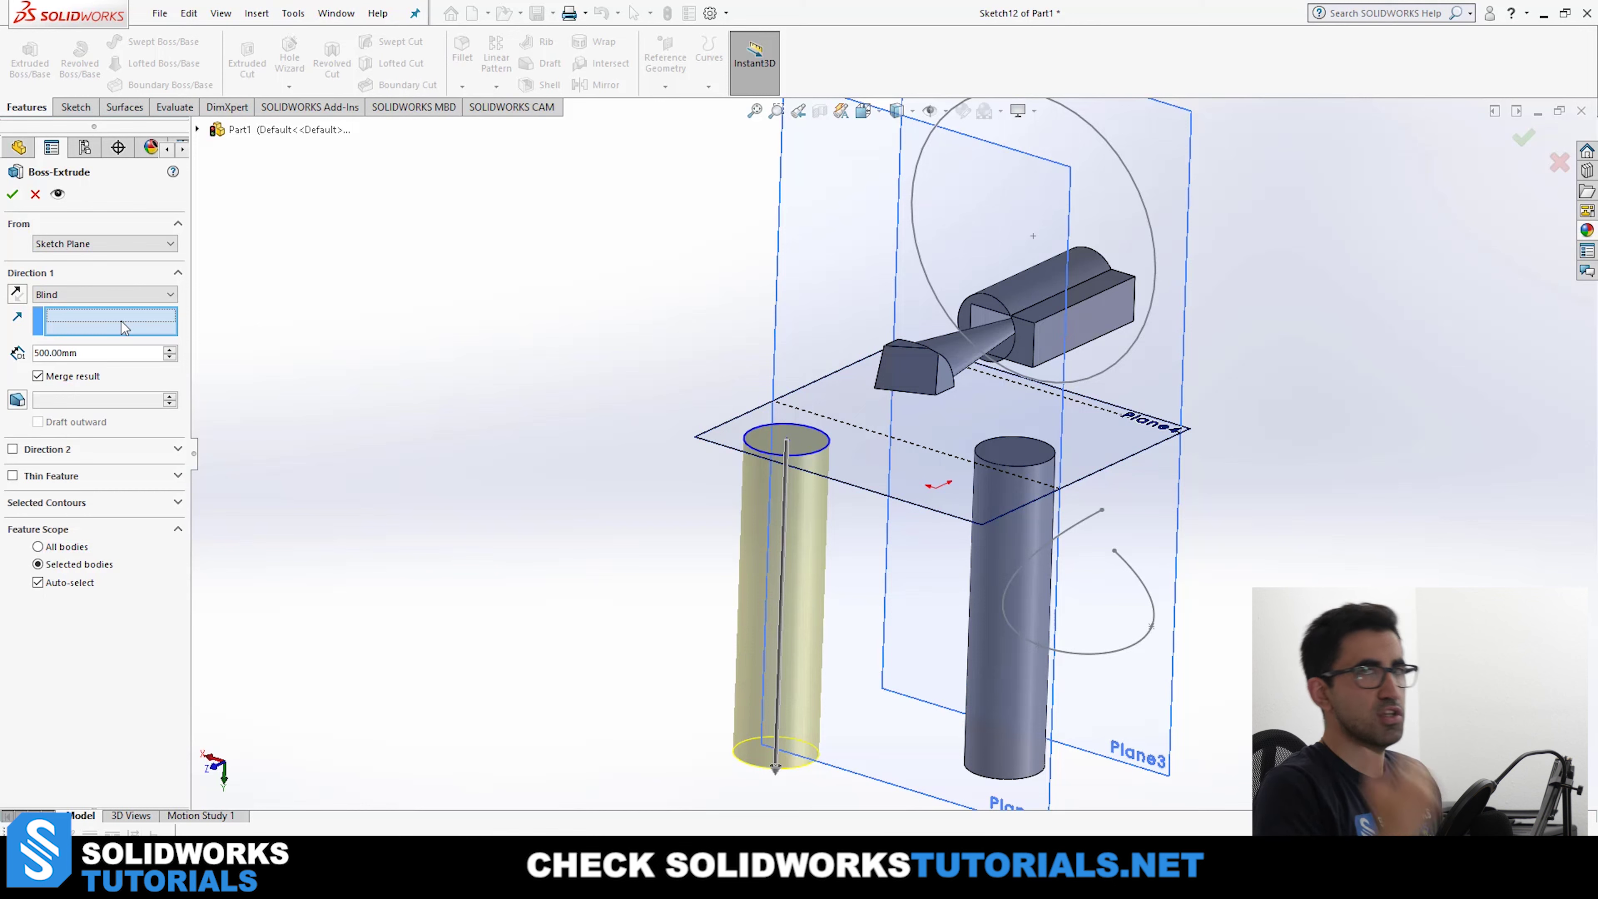
{"action": "scroll", "coordinate": [981, 435], "scroll_direction": "down", "scroll_amount": 10}
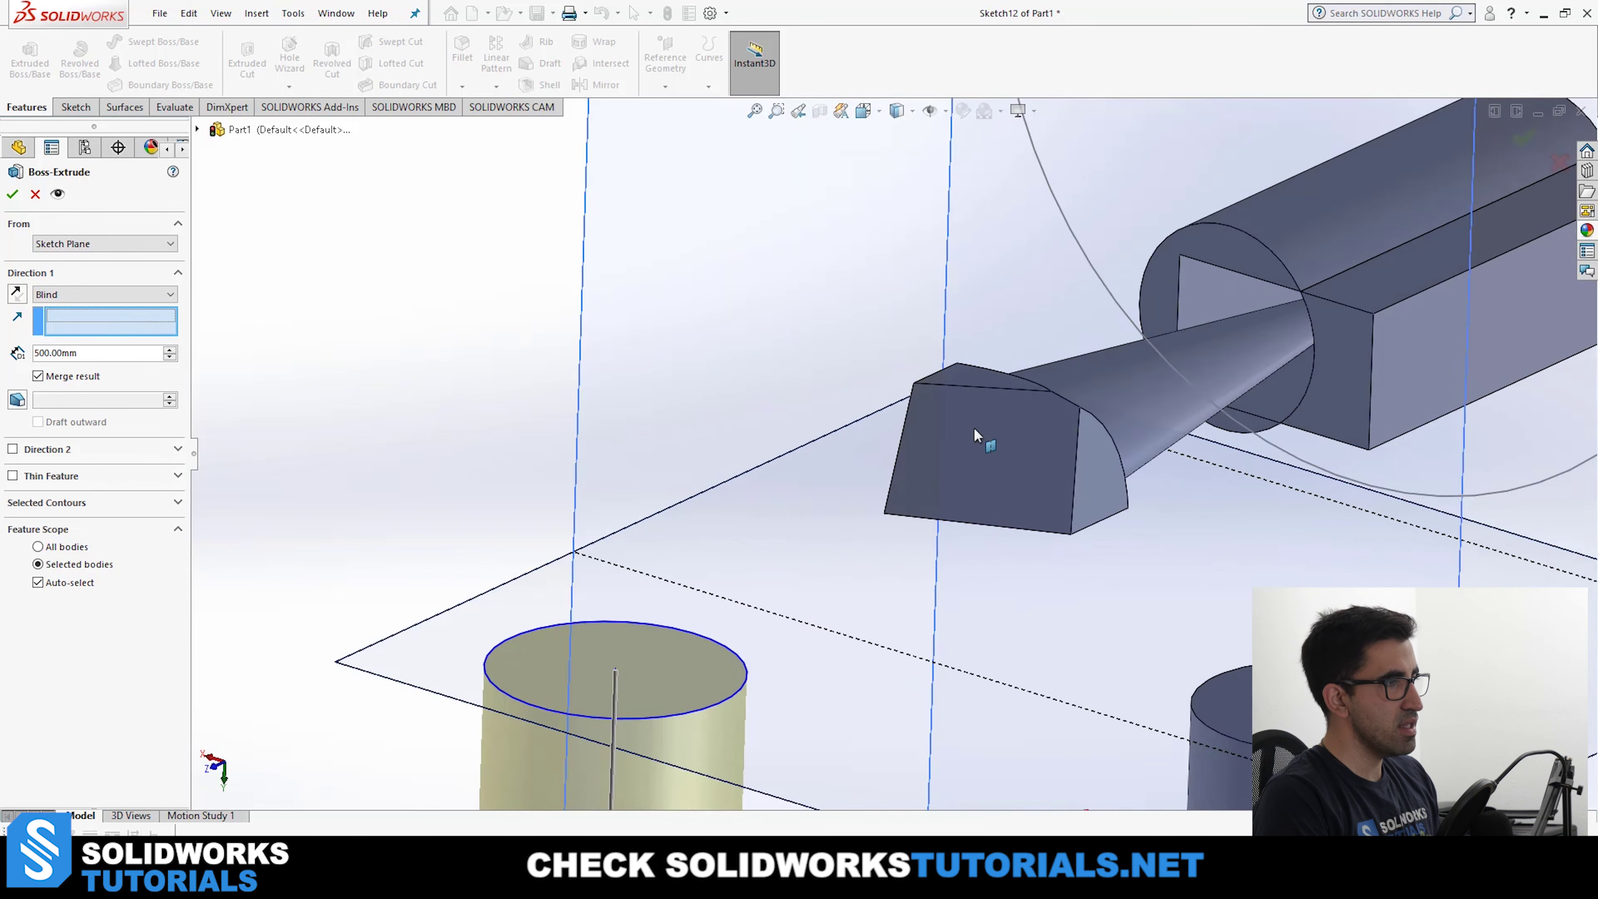
{"action": "scroll", "coordinate": [894, 469], "scroll_direction": "up", "scroll_amount": 10}
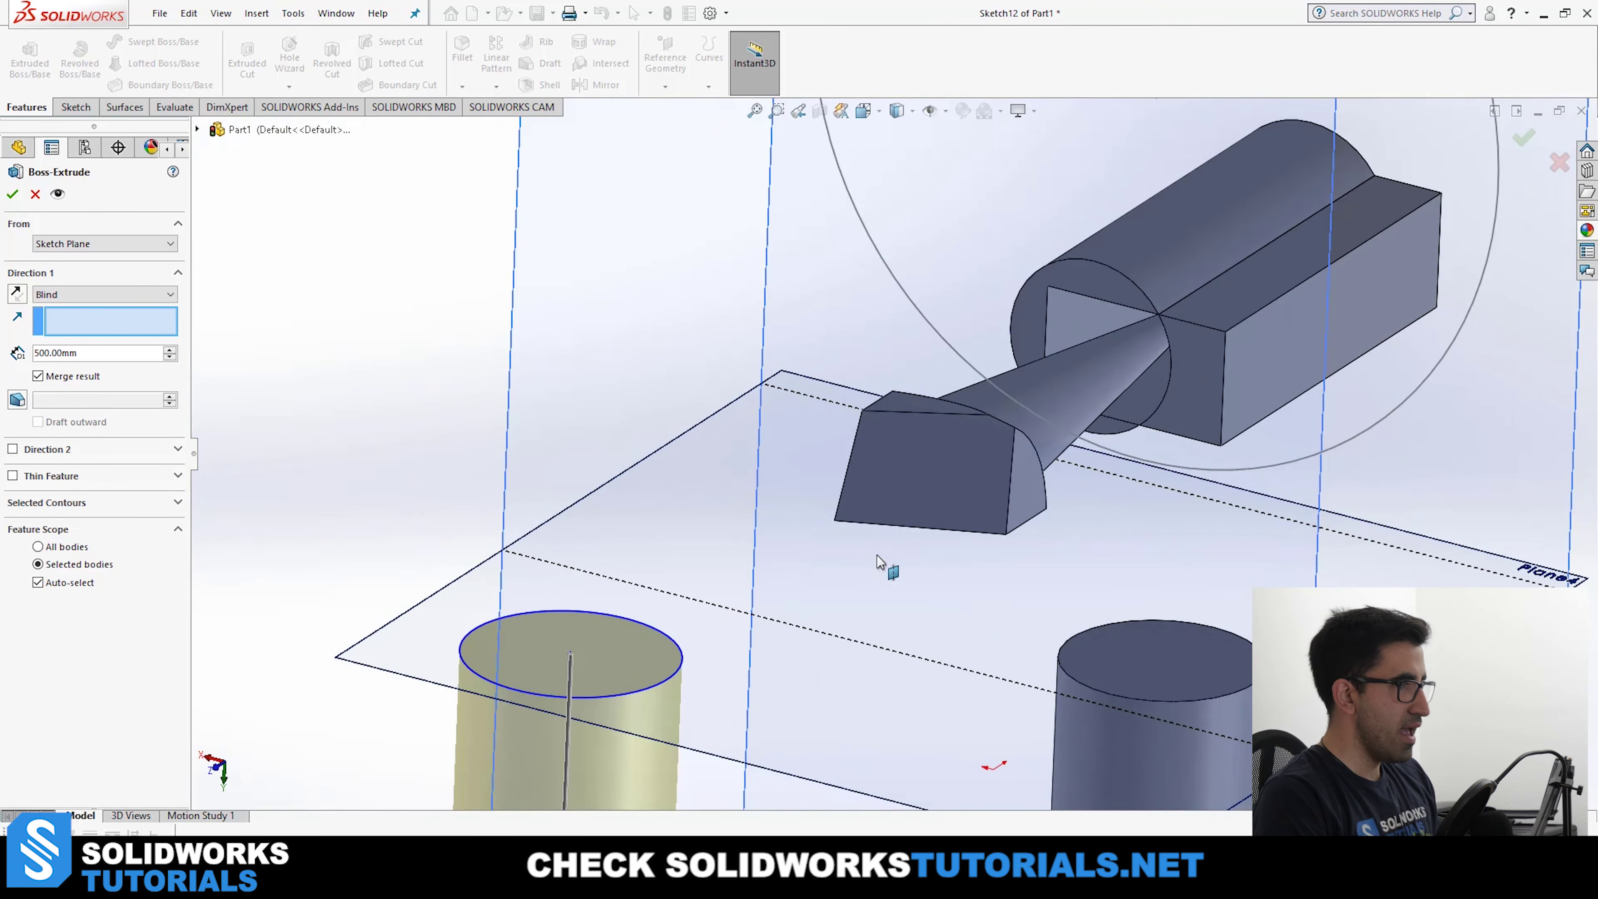
{"action": "left_click", "coordinate": [876, 460]}
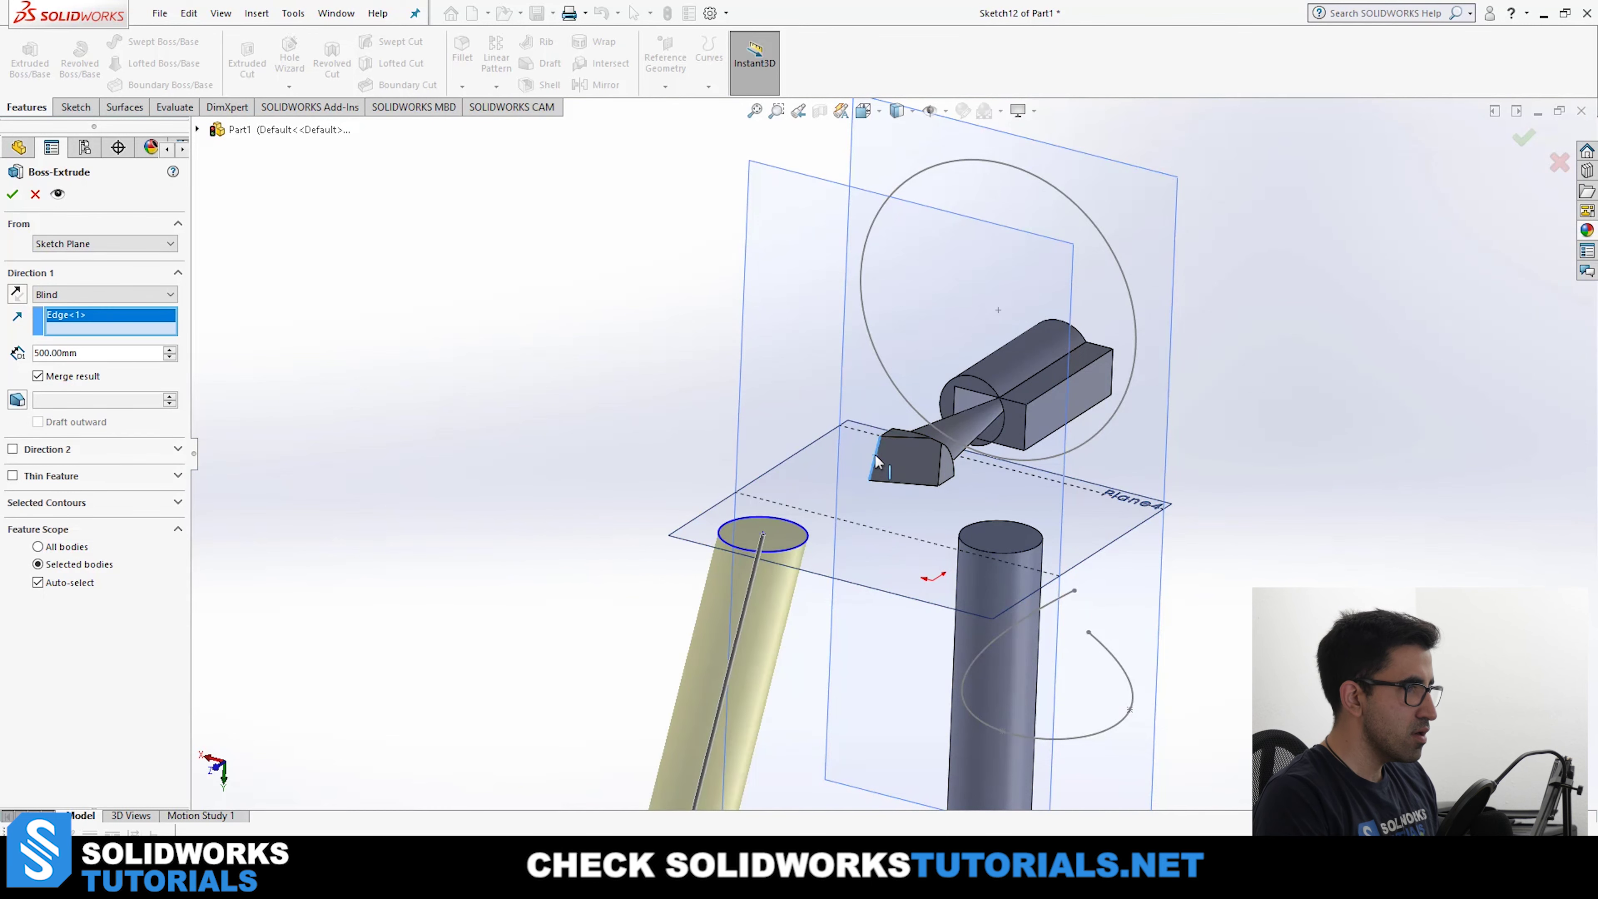
{"action": "scroll", "coordinate": [841, 529], "scroll_direction": "up", "scroll_amount": 5}
{"action": "scroll", "coordinate": [854, 497], "scroll_direction": "down", "scroll_amount": 8}
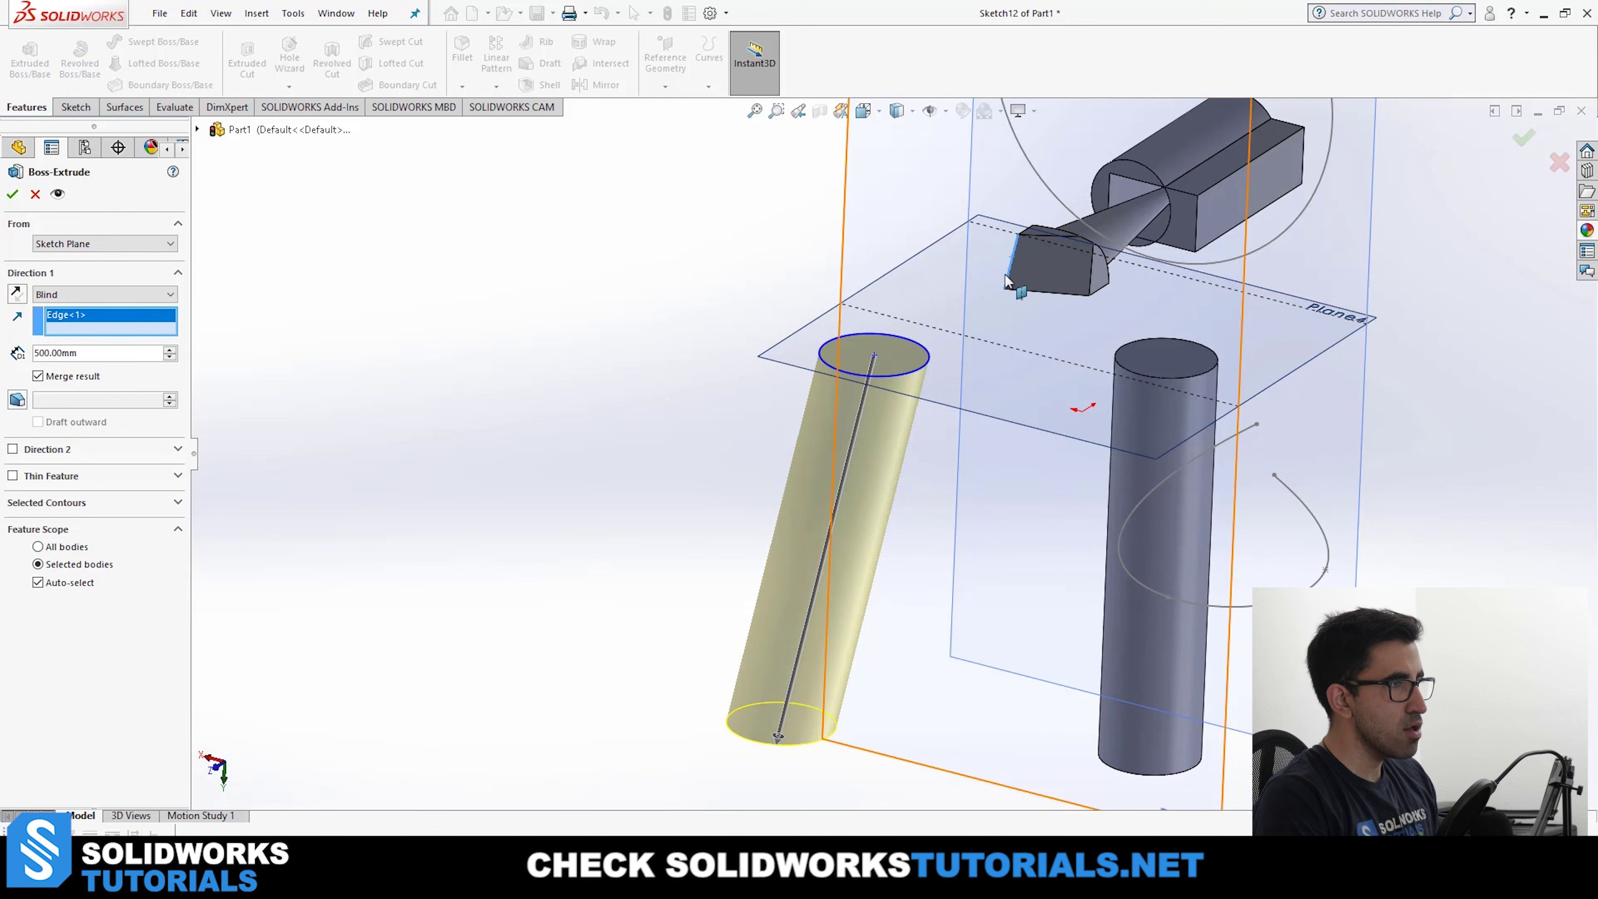
Set the extrusion direction to the lower edge of the tapered body's end face and complete the 500 mm extrusion.
{"action": "left_click", "coordinate": [1020, 297]}
{"action": "middle_click_drag", "start_coordinate": [1020, 297], "coordinate": [935, 387]}
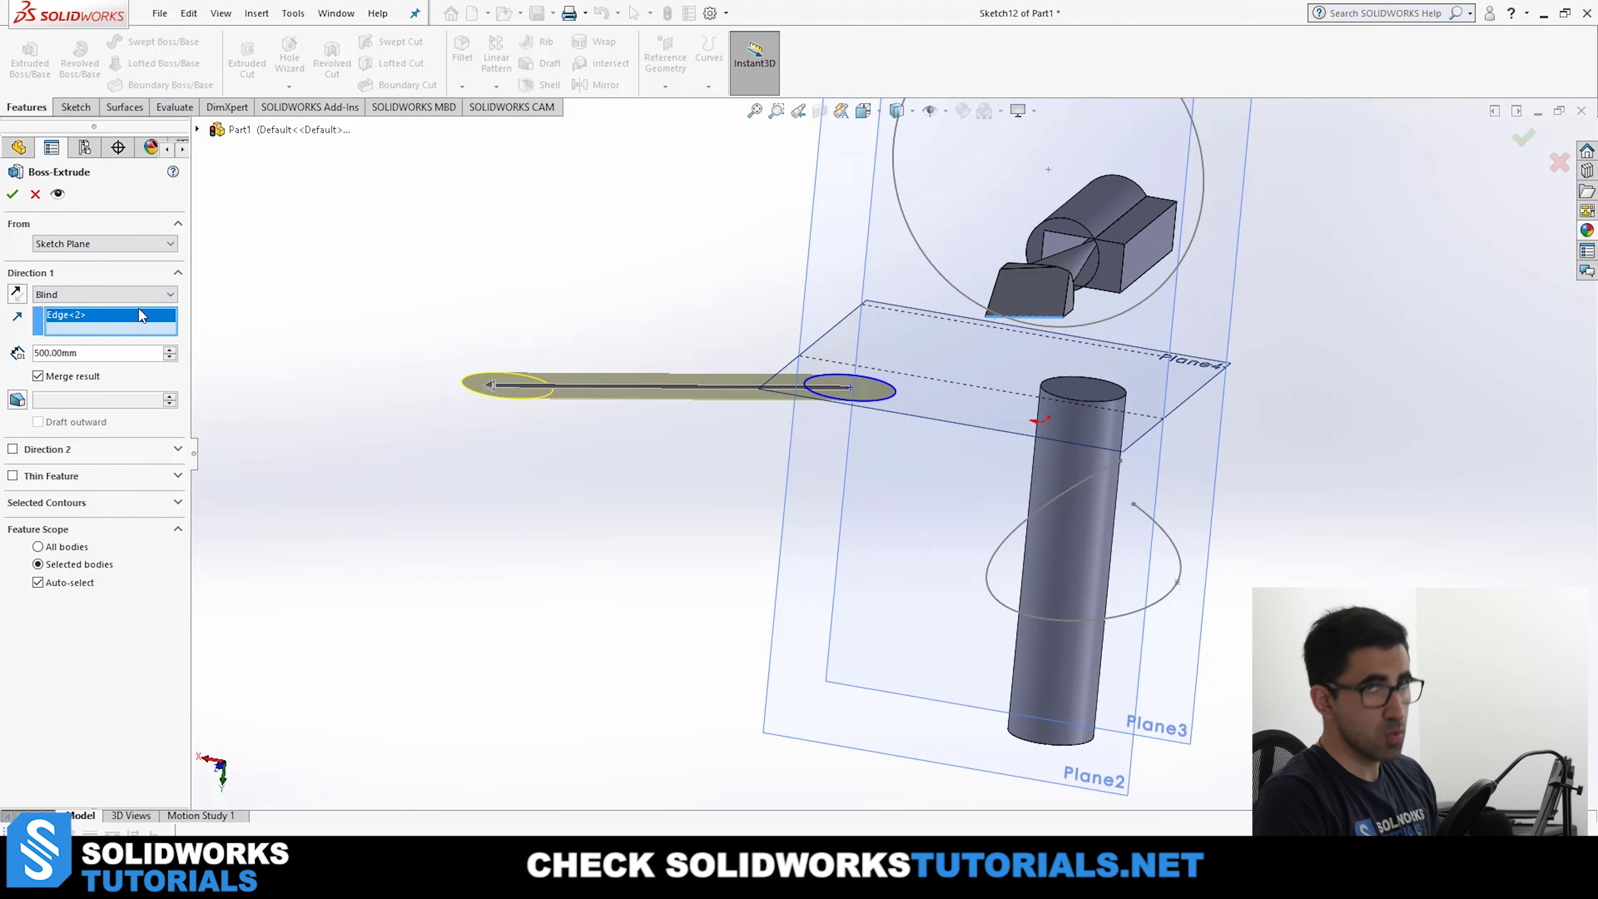
{"action": "key", "text": "Return"}
{"action": "middle_click_drag", "start_coordinate": [407, 577], "coordinate": [1032, 440]}
{"action": "scroll", "coordinate": [847, 391], "scroll_direction": "up", "scroll_amount": 3}
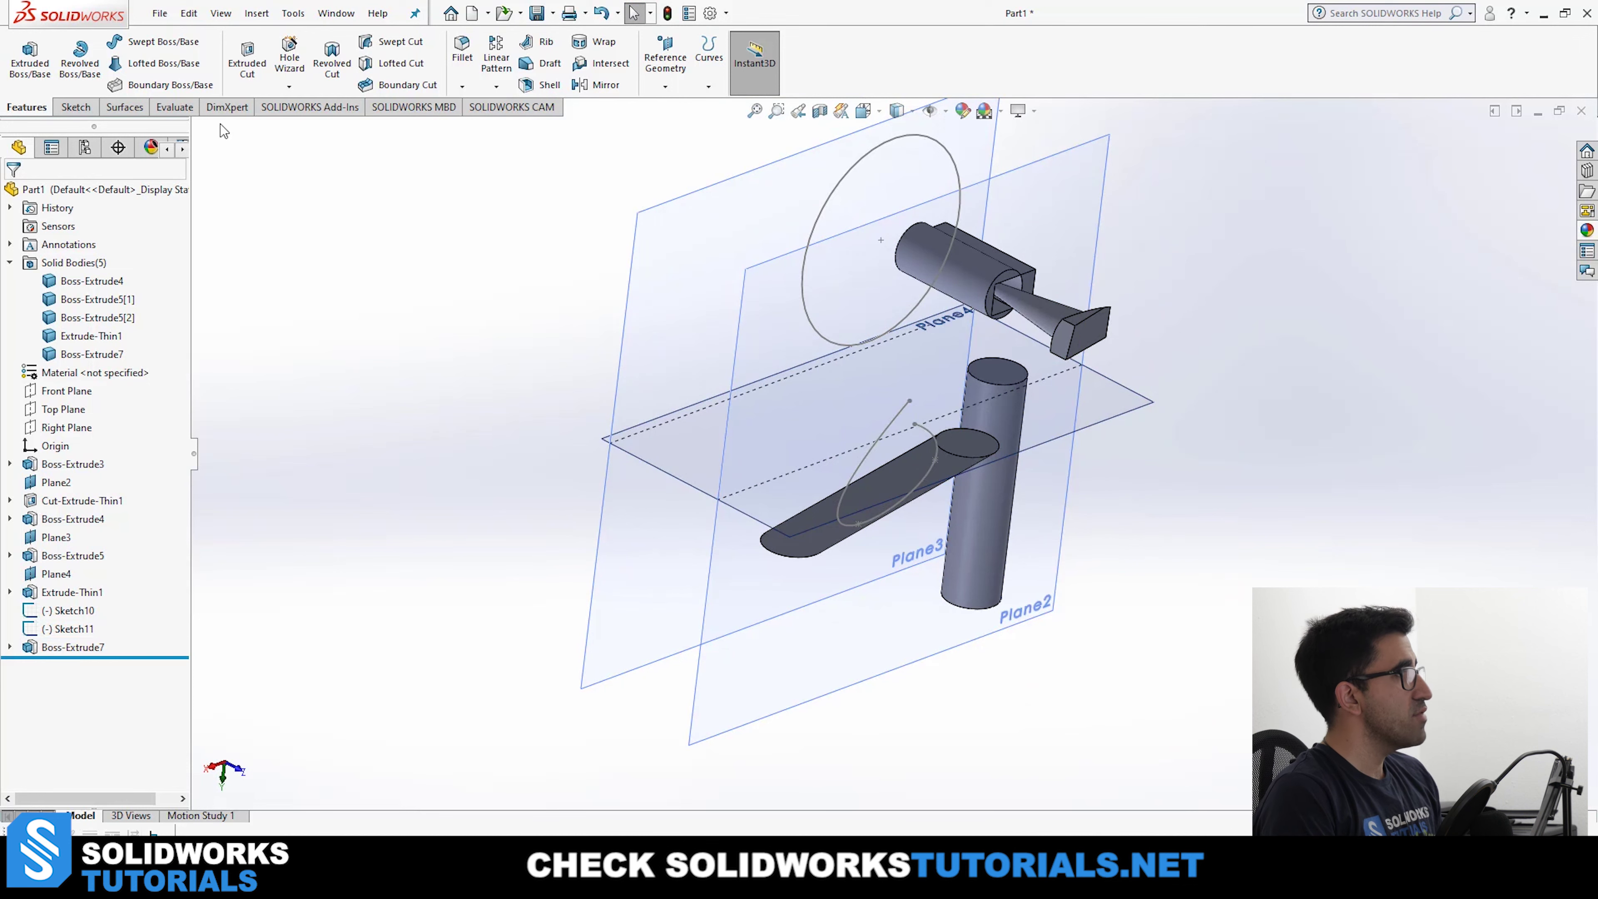
Start a 500 mm blind Extruded Cut from the large circle and review the available end conditions.
{"action": "left_click", "coordinate": [258, 82]}
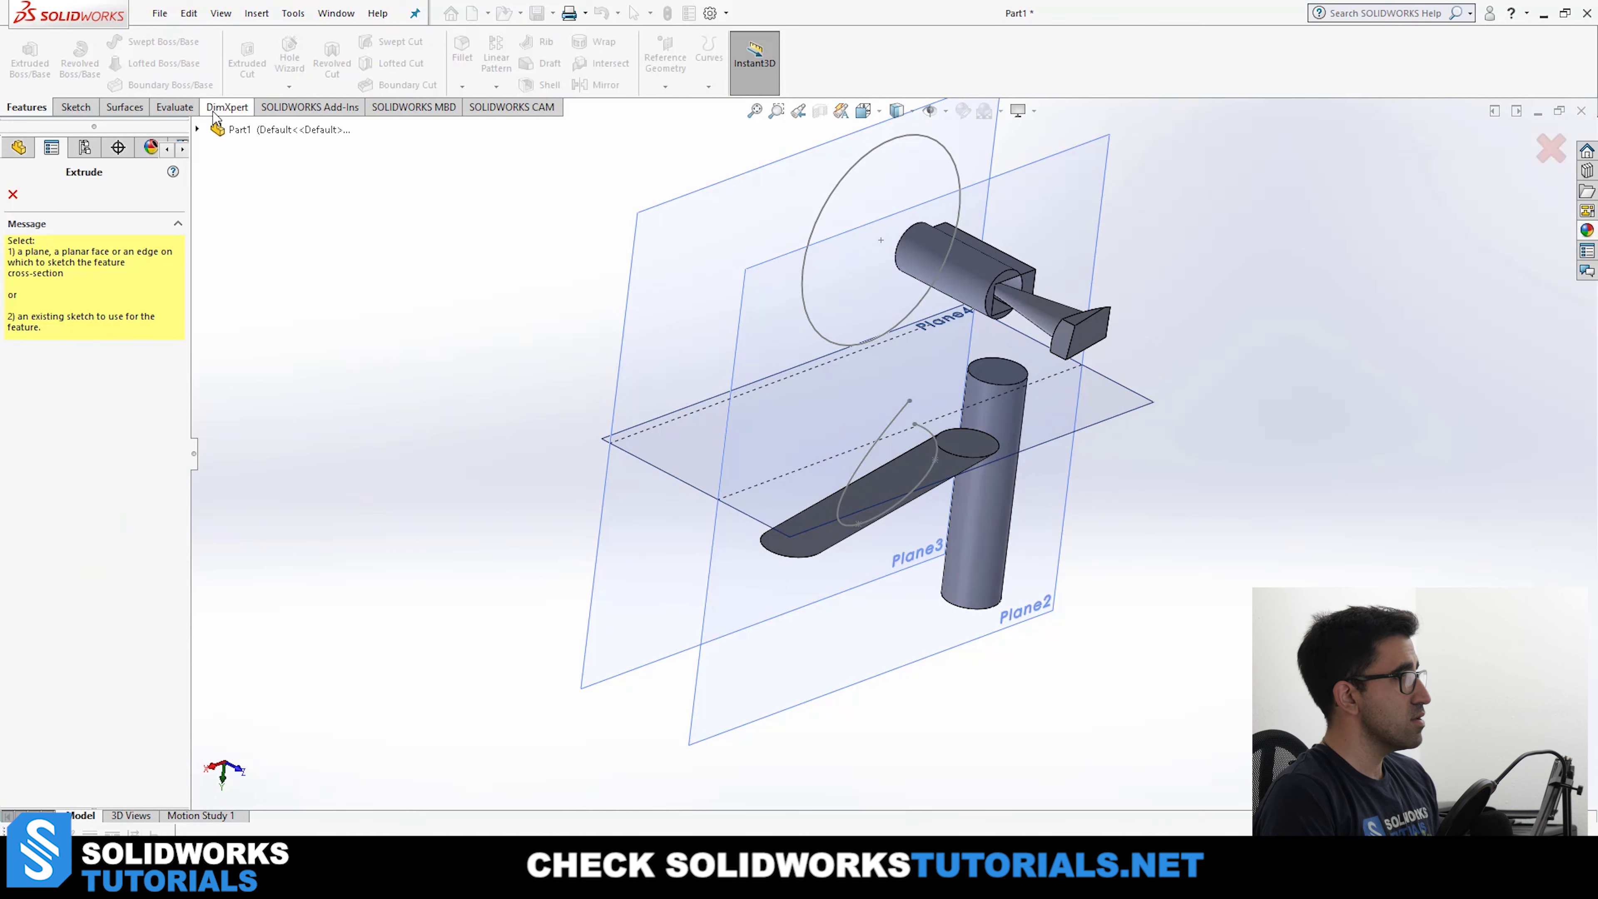
{"action": "left_click", "coordinate": [916, 308]}
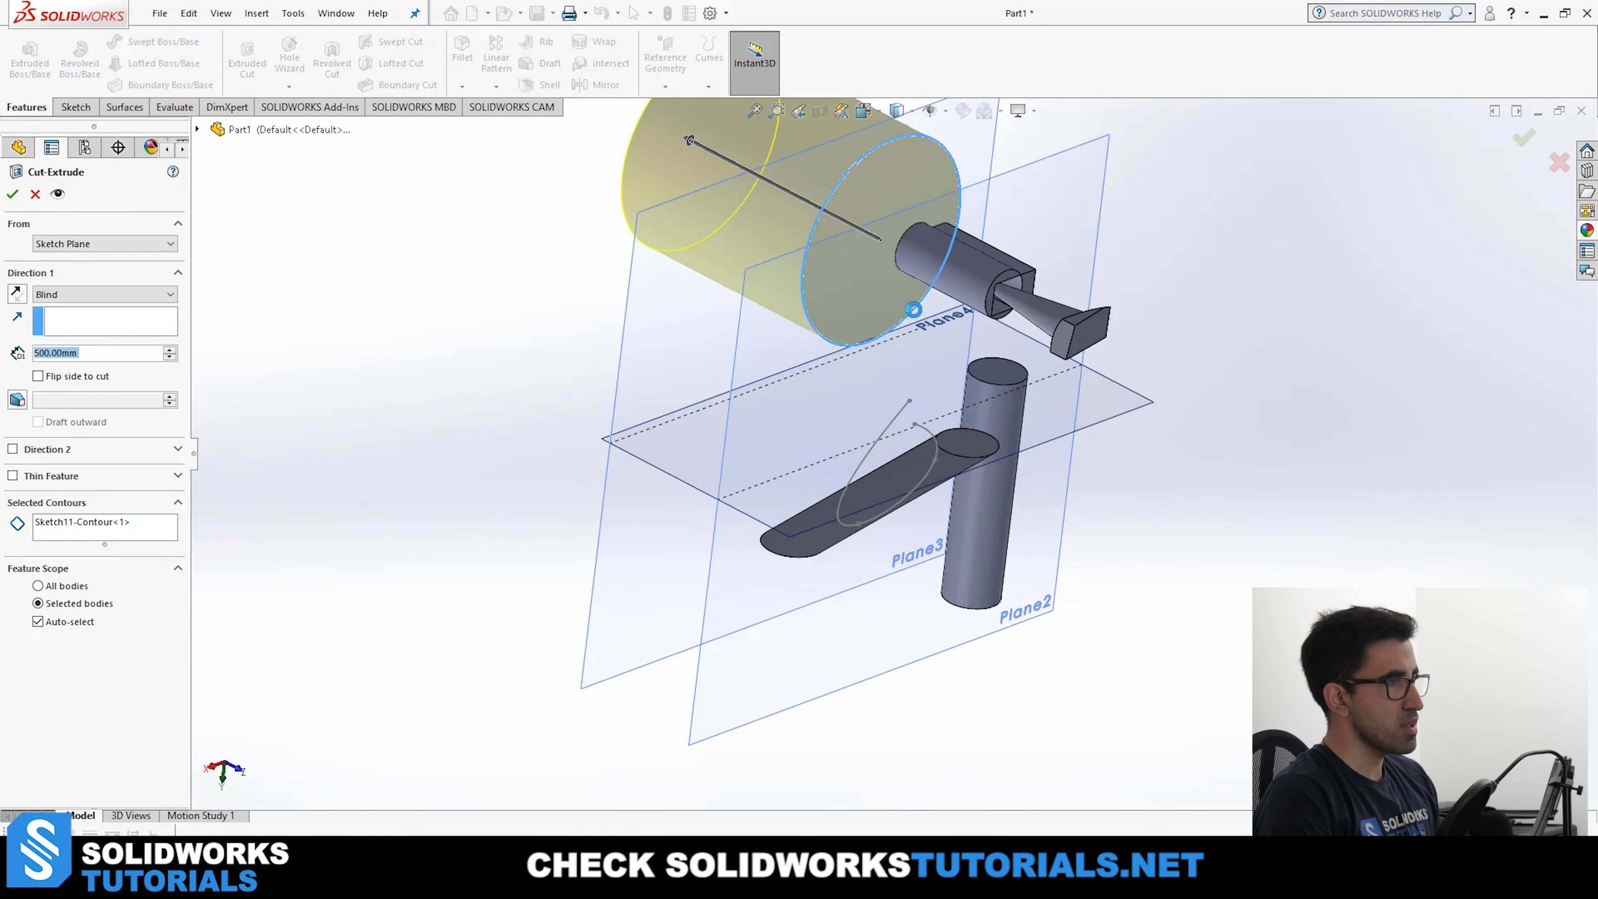
{"action": "scroll", "coordinate": [912, 315], "scroll_direction": "up", "scroll_amount": 2}
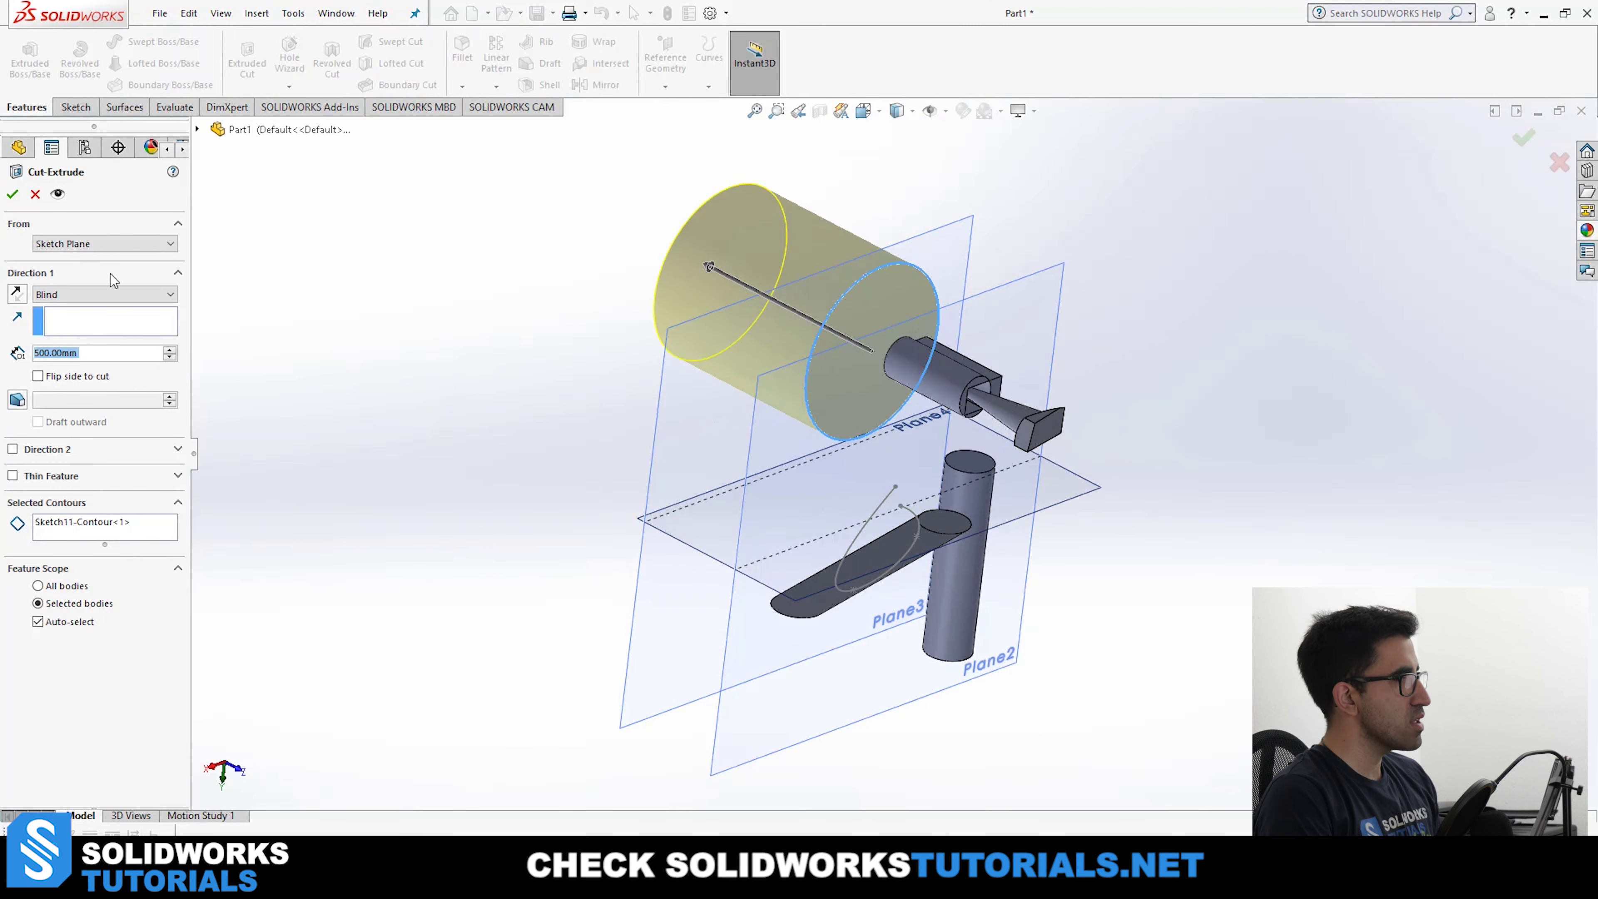
{"action": "left_click", "coordinate": [130, 308]}
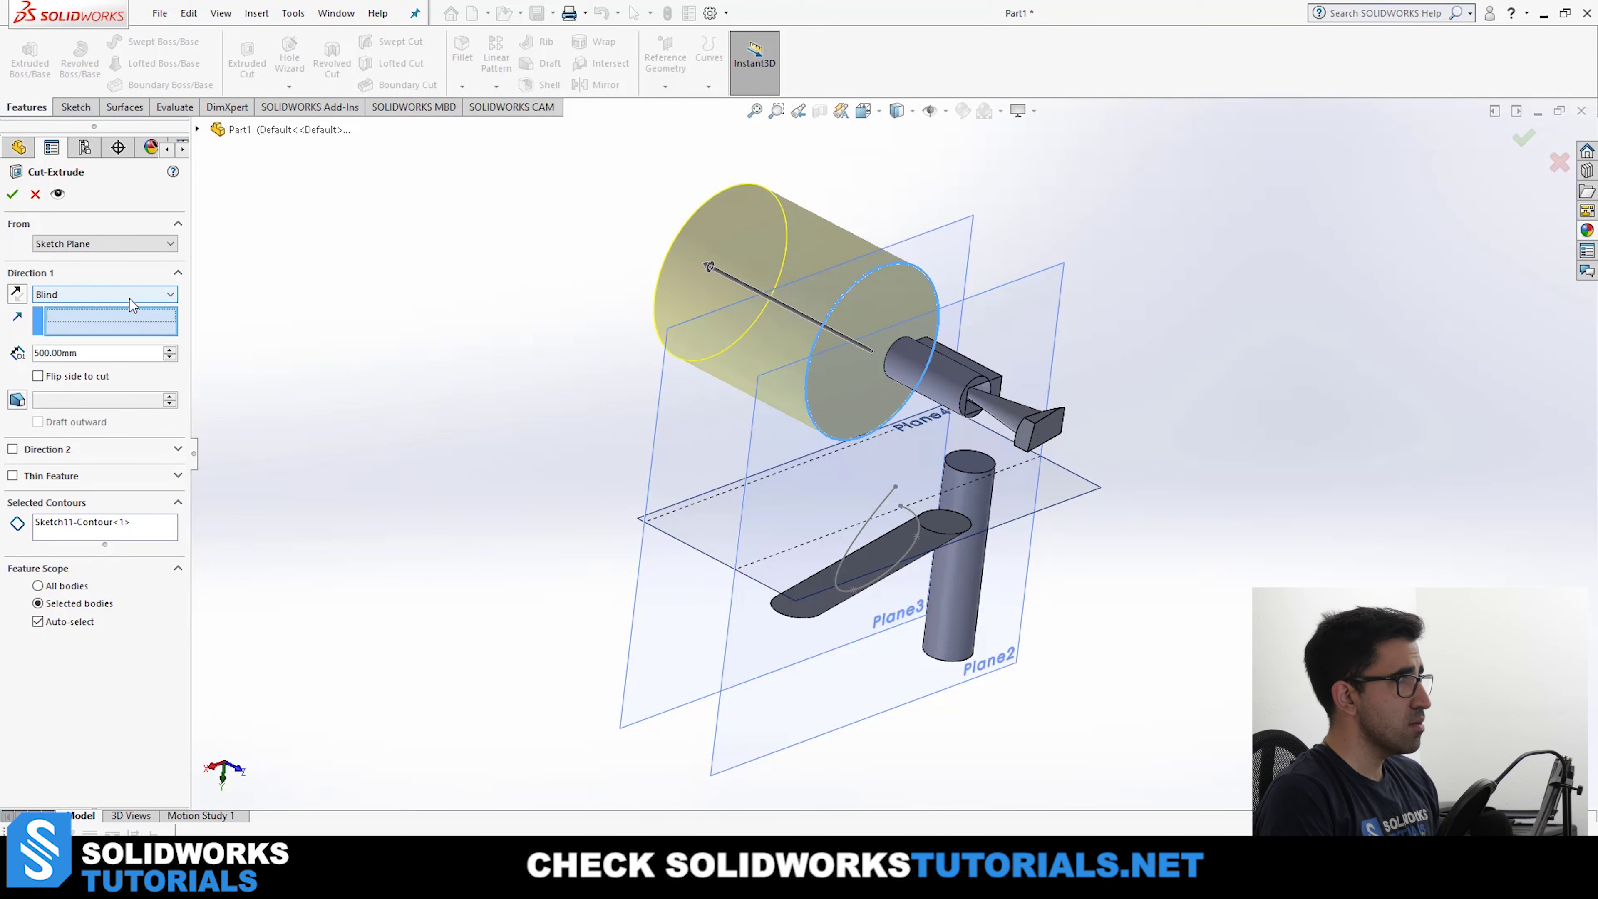
{"action": "left_click", "coordinate": [129, 298]}
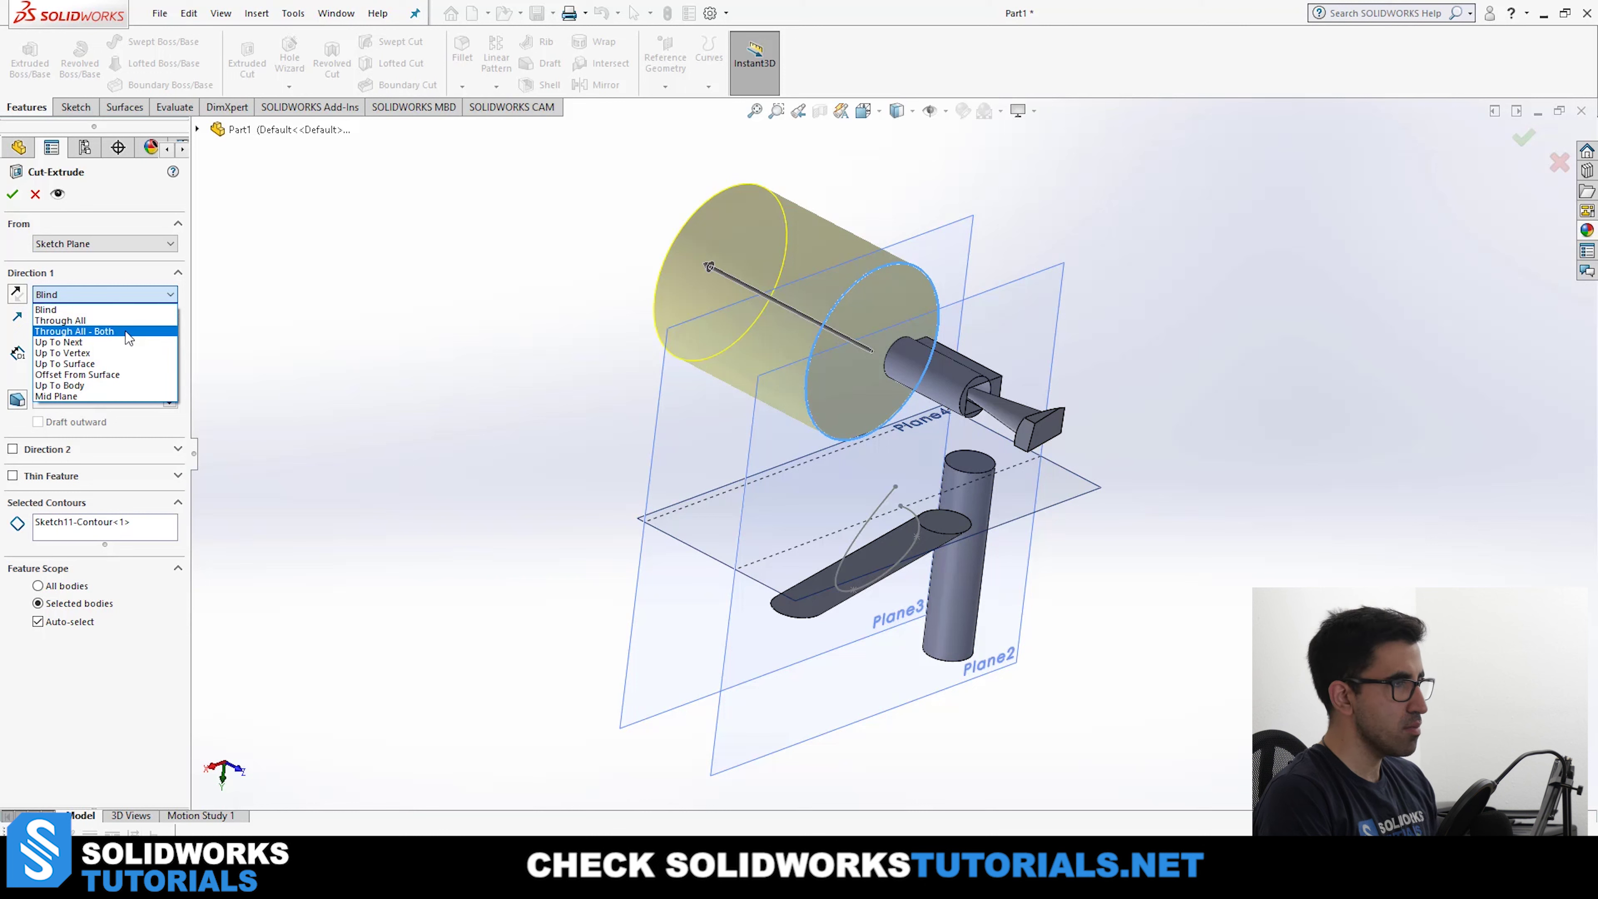
Reverse the cut direction so that it runs through the existing bodies.
{"action": "left_click", "coordinate": [19, 295]}
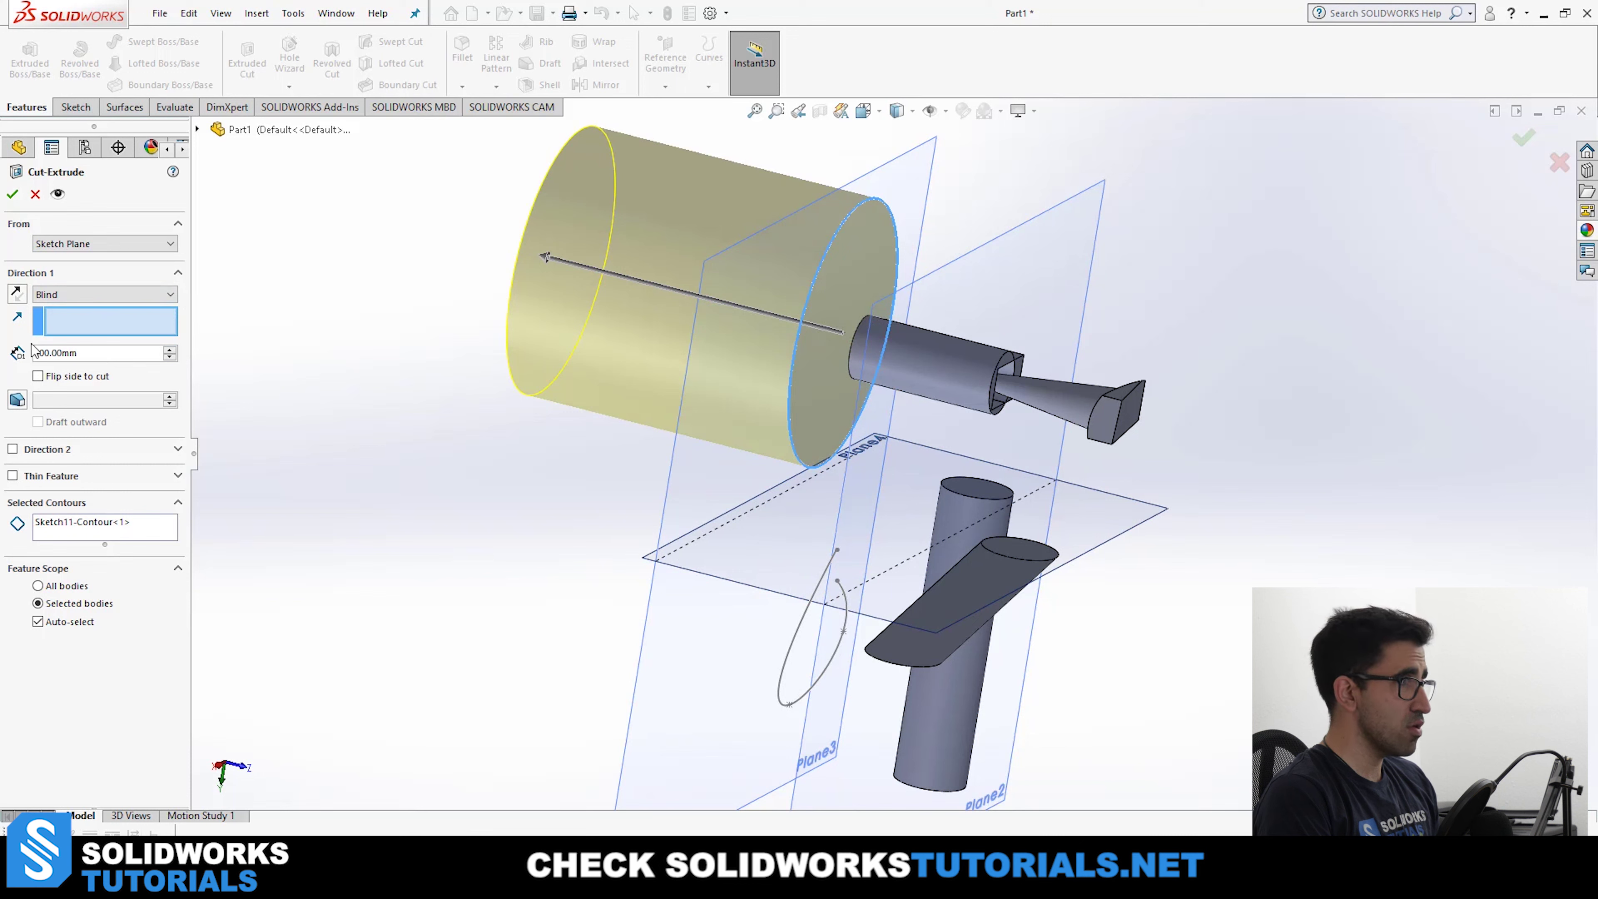
{"action": "left_click", "coordinate": [17, 294]}
{"action": "mouse_move", "coordinate": [692, 410]}
{"action": "middle_mouse_down"}
{"action": "mouse_move", "coordinate": [818, 403]}
{"action": "mouse_move", "coordinate": [685, 410]}
{"action": "middle_mouse_up"}
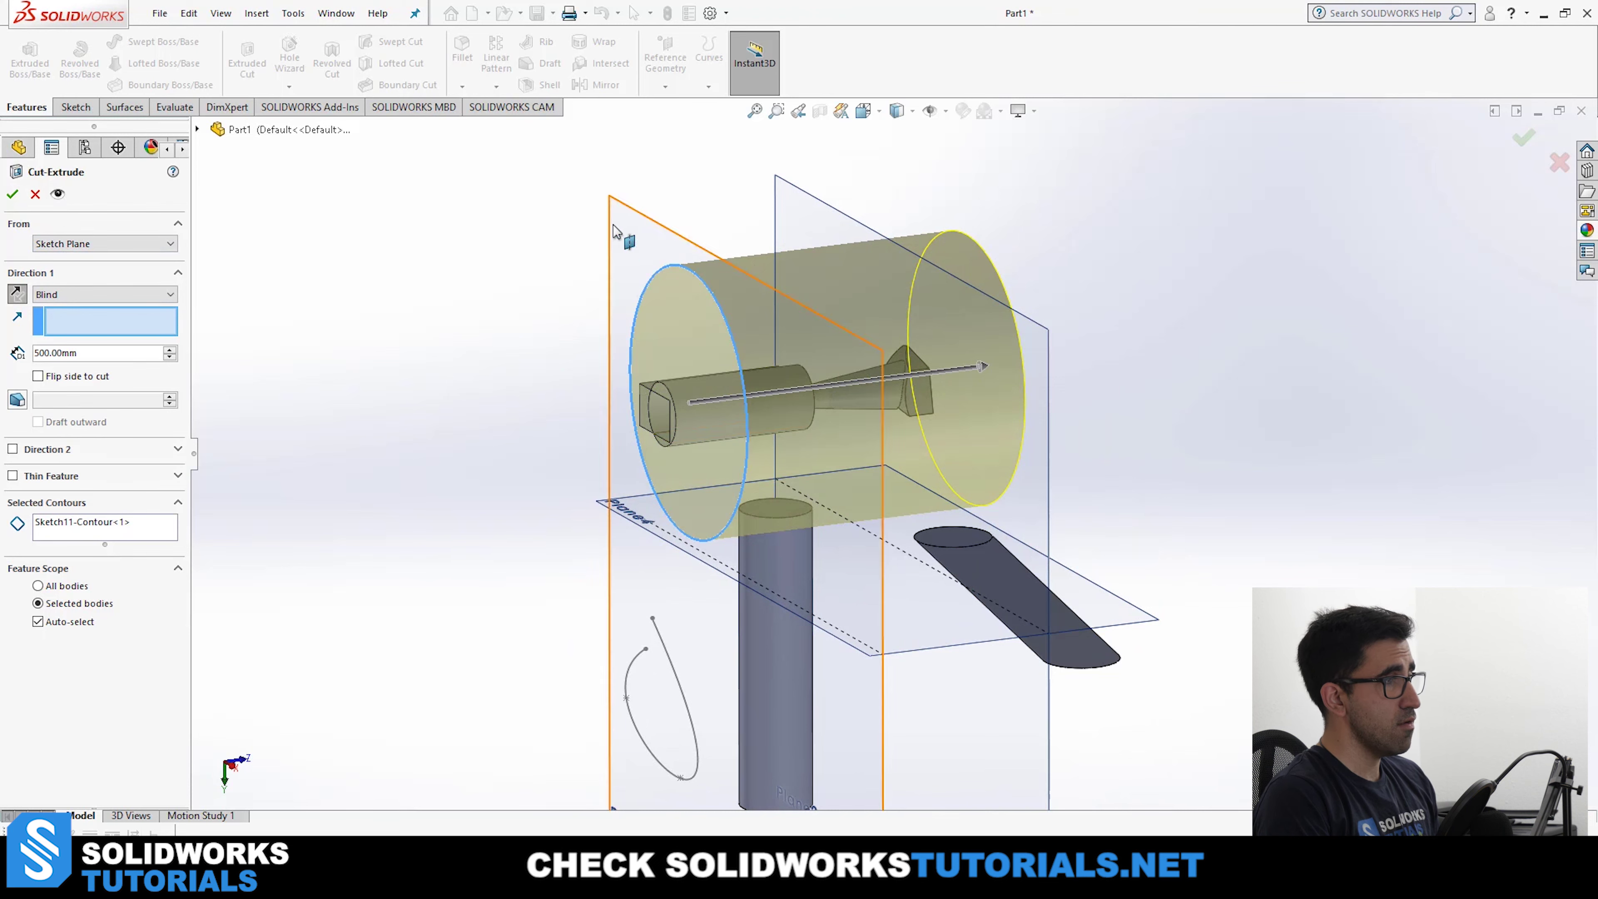
{"action": "middle_click_drag", "start_coordinate": [824, 510], "coordinate": [778, 495]}
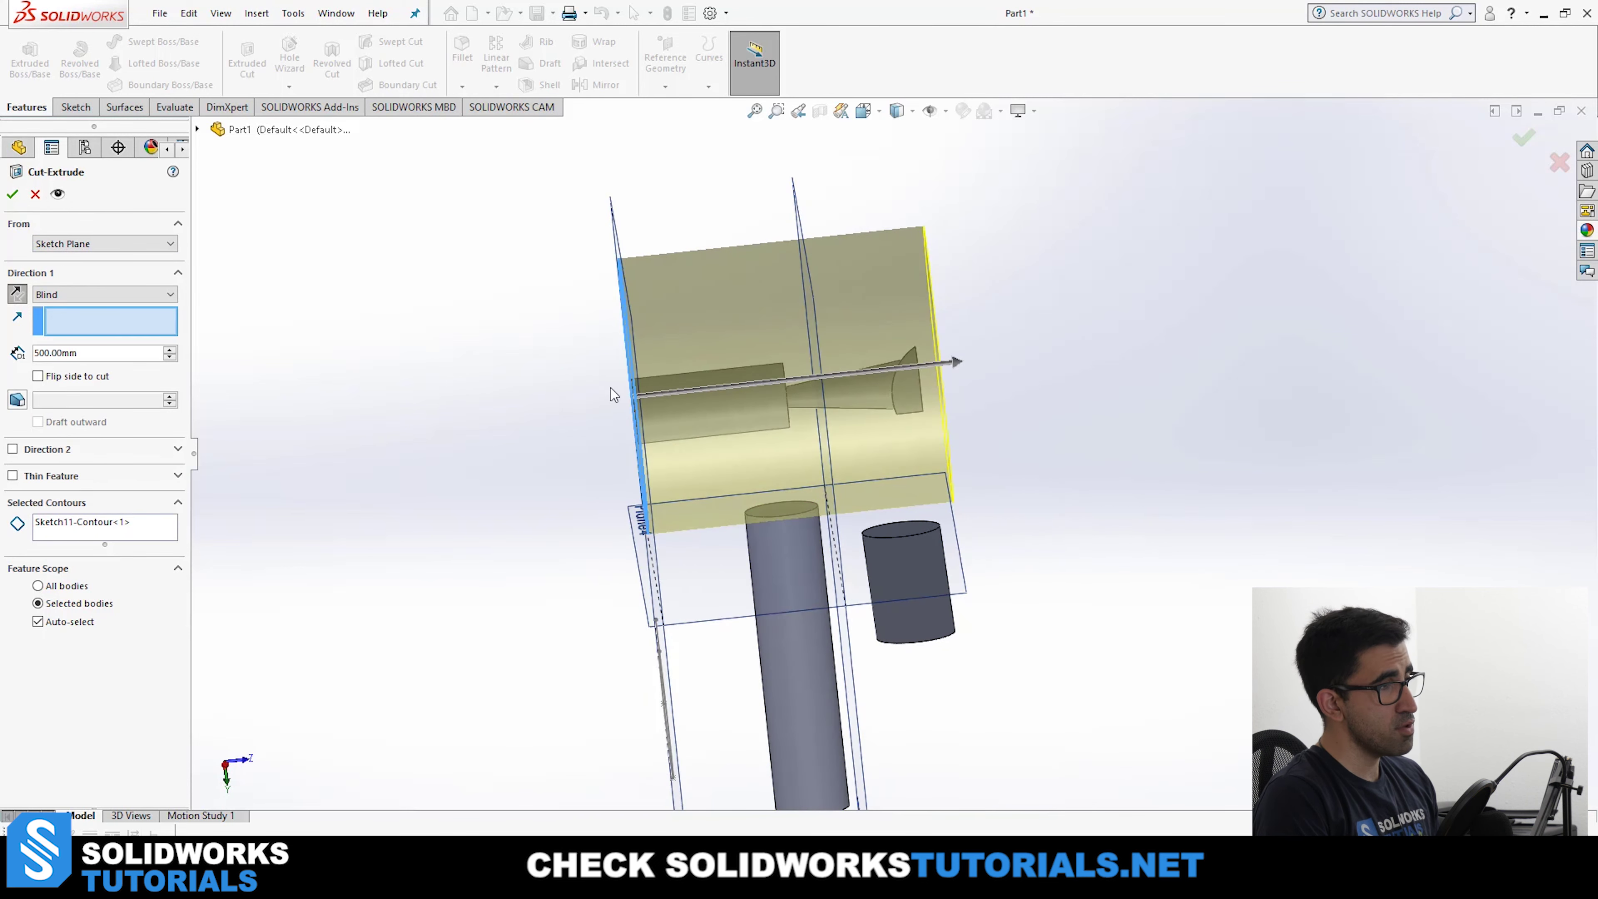
{"action": "middle_click_drag", "start_coordinate": [728, 400], "coordinate": [158, 727]}
Limit the cut's Feature Scope to the tapered body with Auto-select off and complete the cut.
{"action": "left_click", "coordinate": [38, 621]}
{"action": "middle_click_drag", "start_coordinate": [479, 498], "coordinate": [655, 415]}
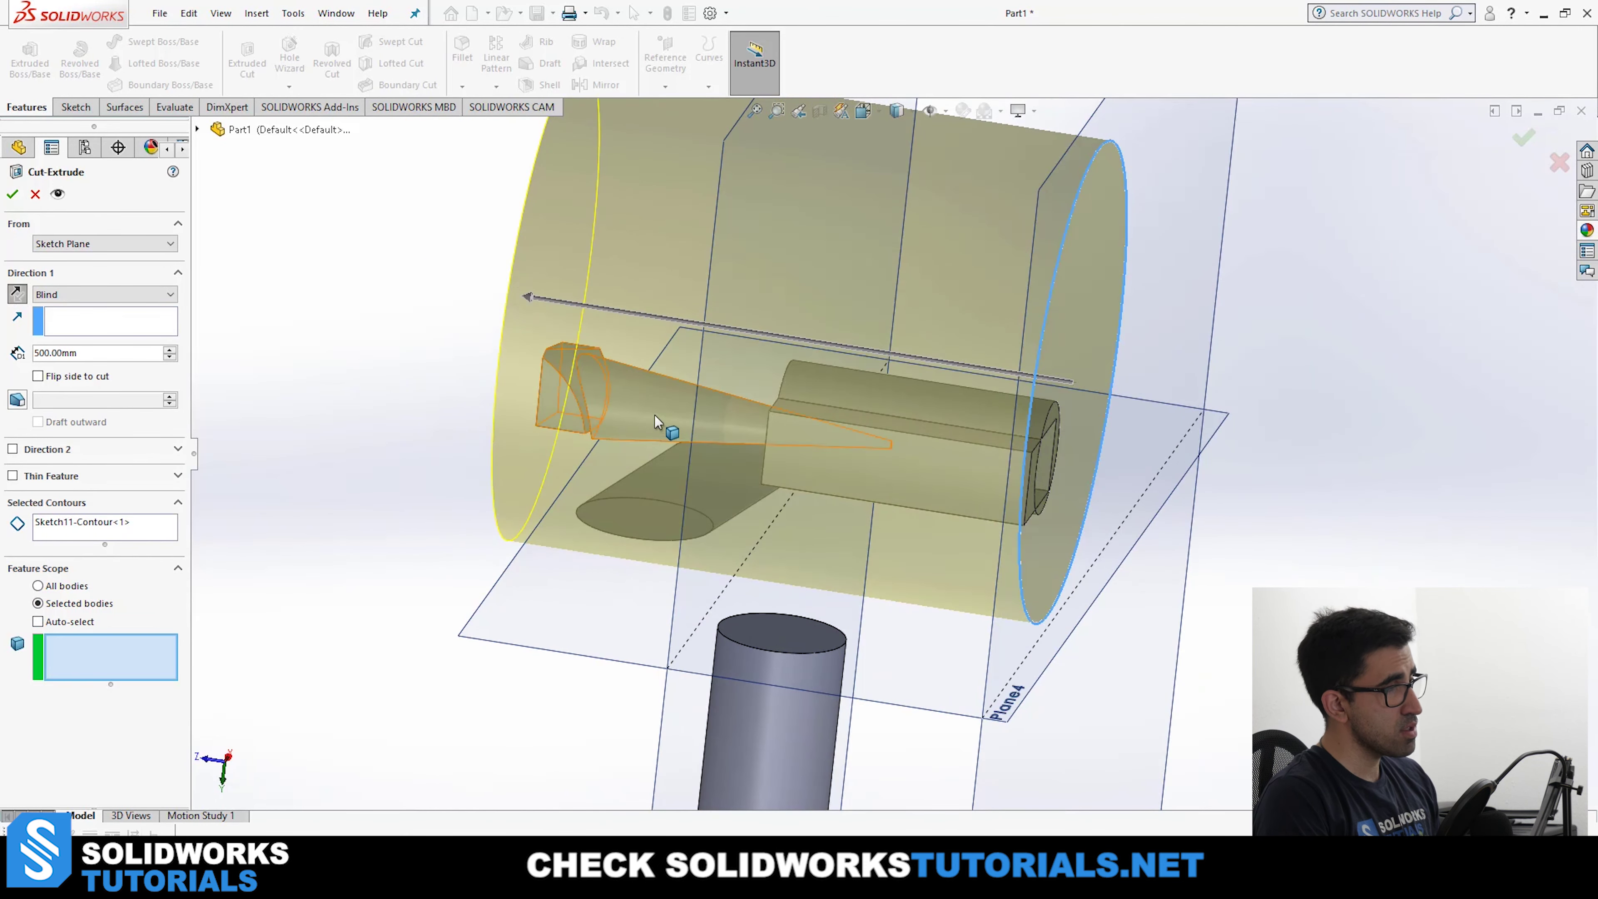
{"action": "left_click", "coordinate": [655, 415]}
{"action": "left_click", "coordinate": [13, 194]}
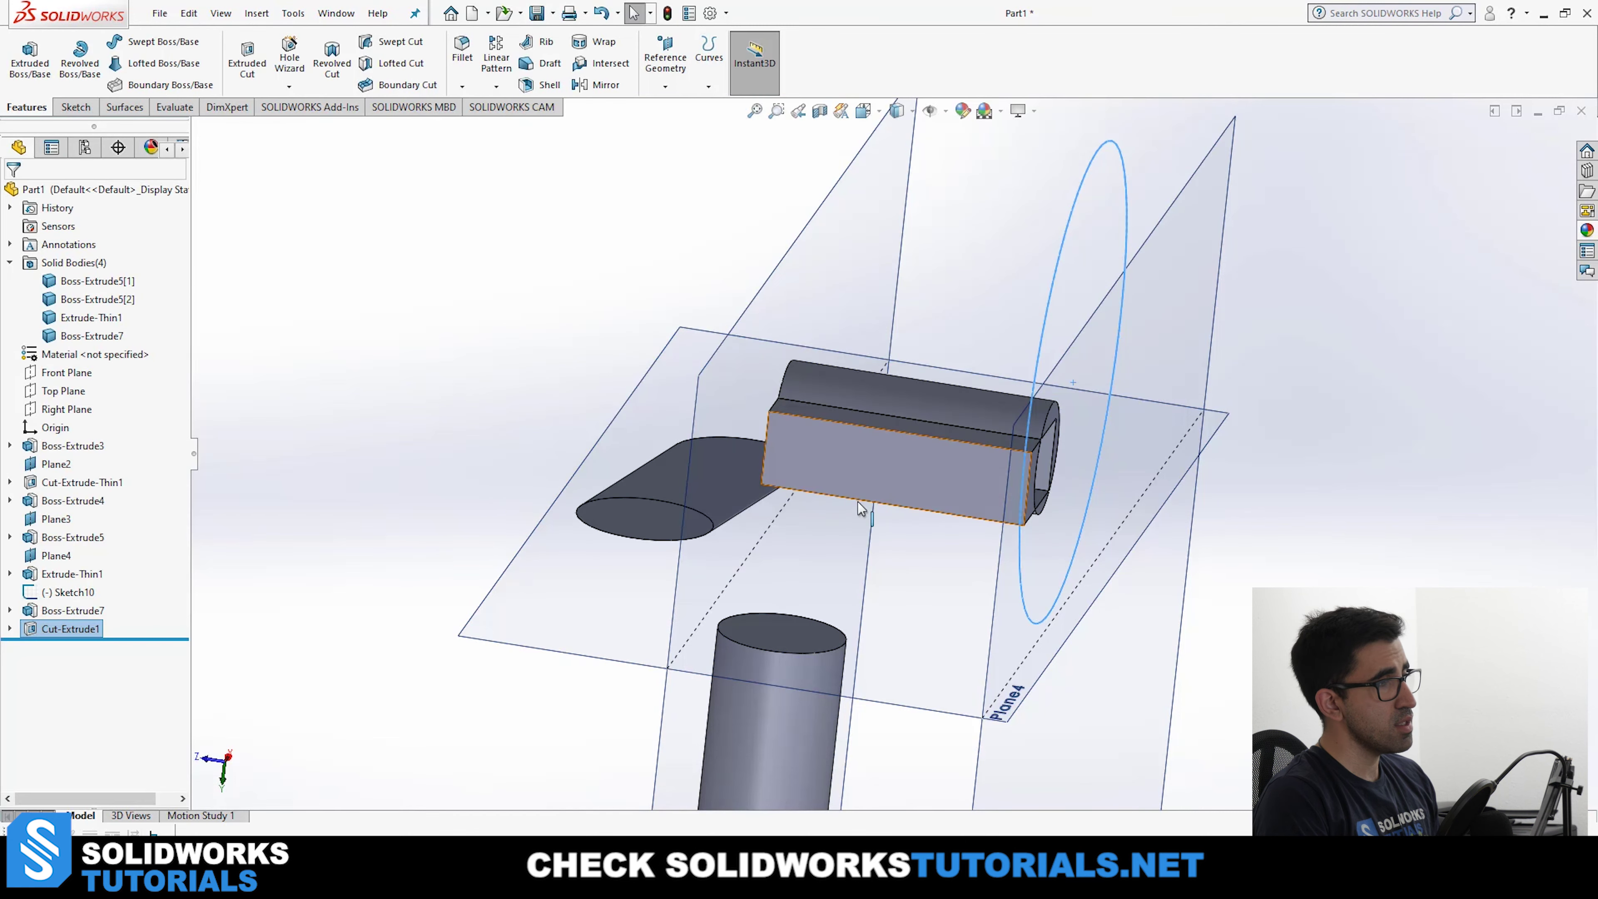
{"action": "middle_click_drag", "start_coordinate": [961, 516], "coordinate": [924, 602]}
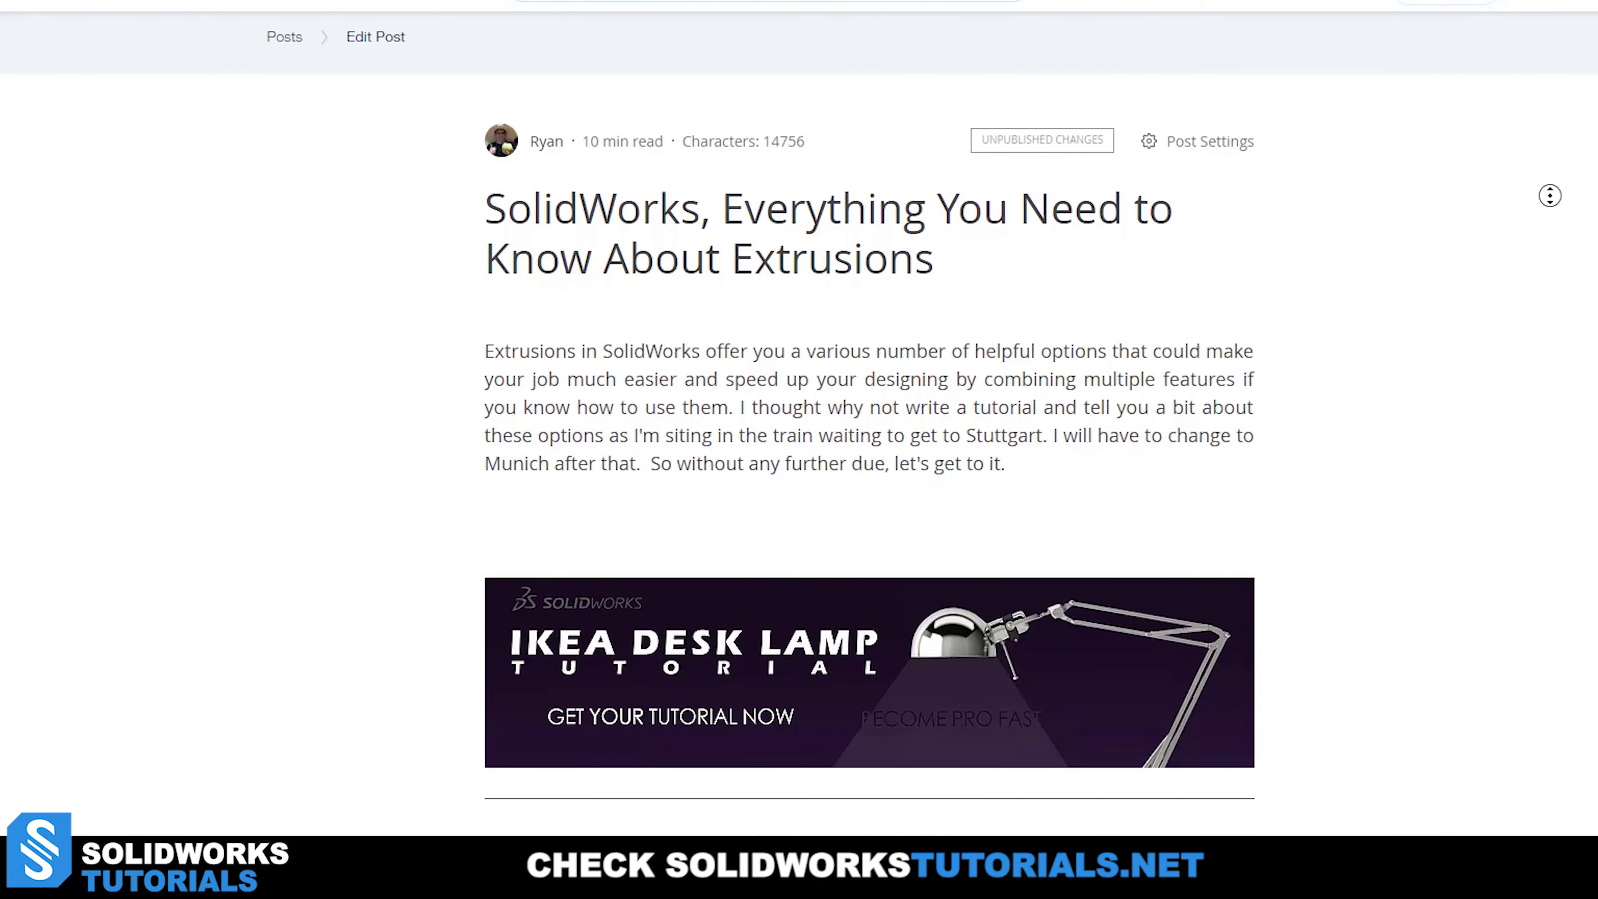
Look through the web article on SolidWorks extrusions, covering Mid-Plane, draft, Merge Results, Flip Side To Cut and Thin Feature.
{"action": "scroll", "coordinate": [1548, 239], "scroll_direction": "down", "scroll_amount": 8}
{"action": "scroll", "coordinate": [1548, 239], "scroll_direction": "down", "scroll_amount": 10}
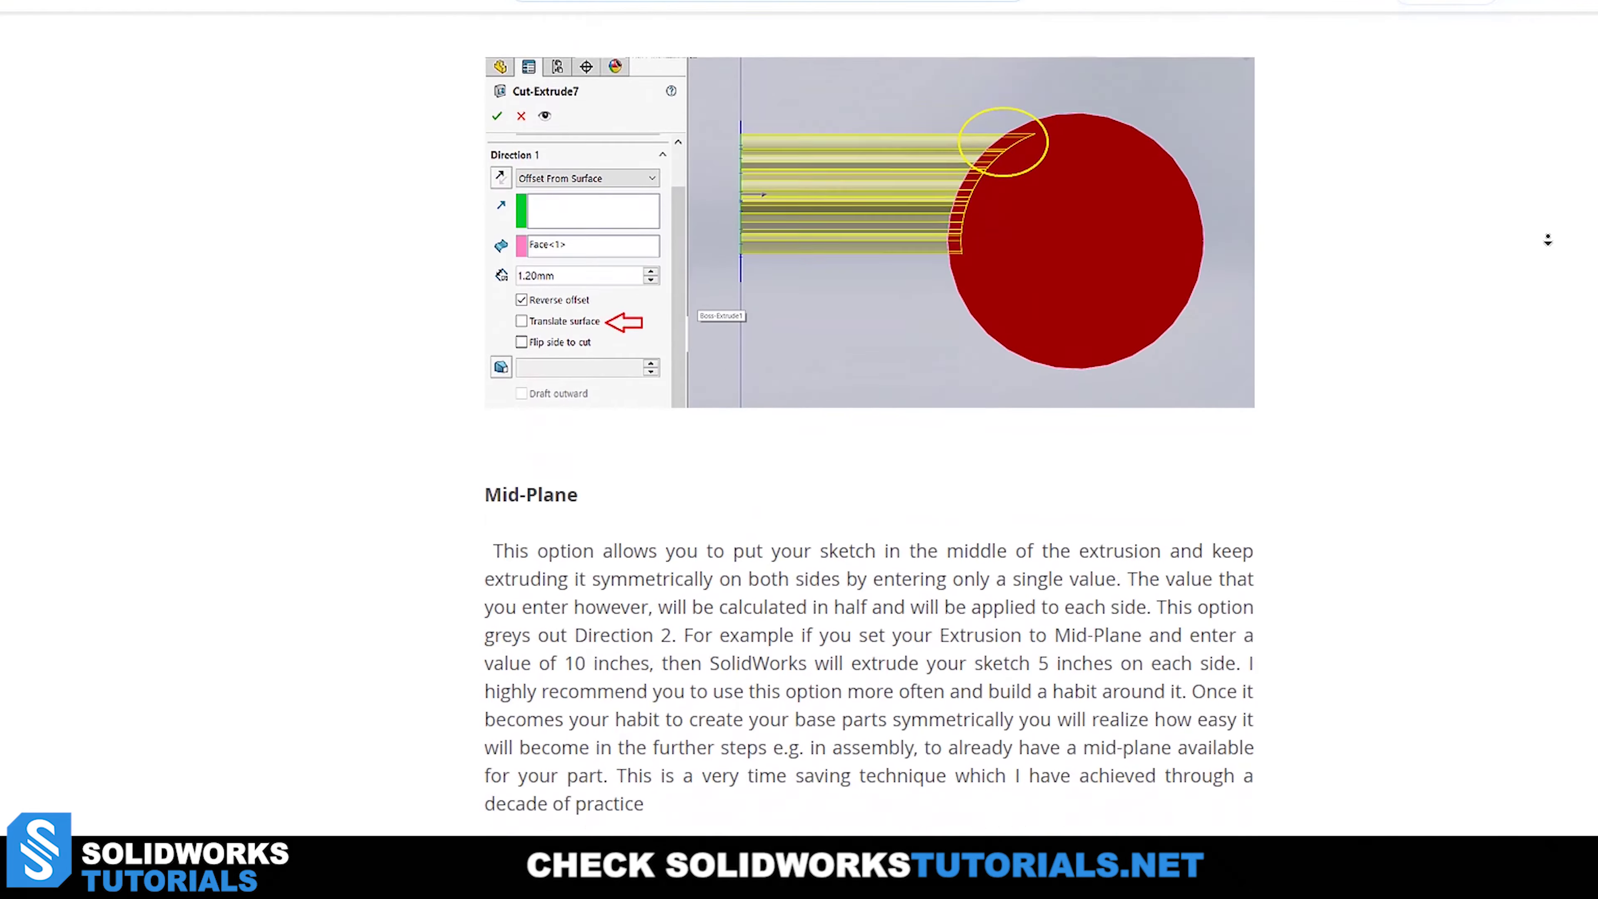
{"action": "scroll", "coordinate": [1548, 239], "scroll_direction": "down", "scroll_amount": 3}
{"action": "scroll", "coordinate": [1548, 239], "scroll_direction": "down", "scroll_amount": 3}
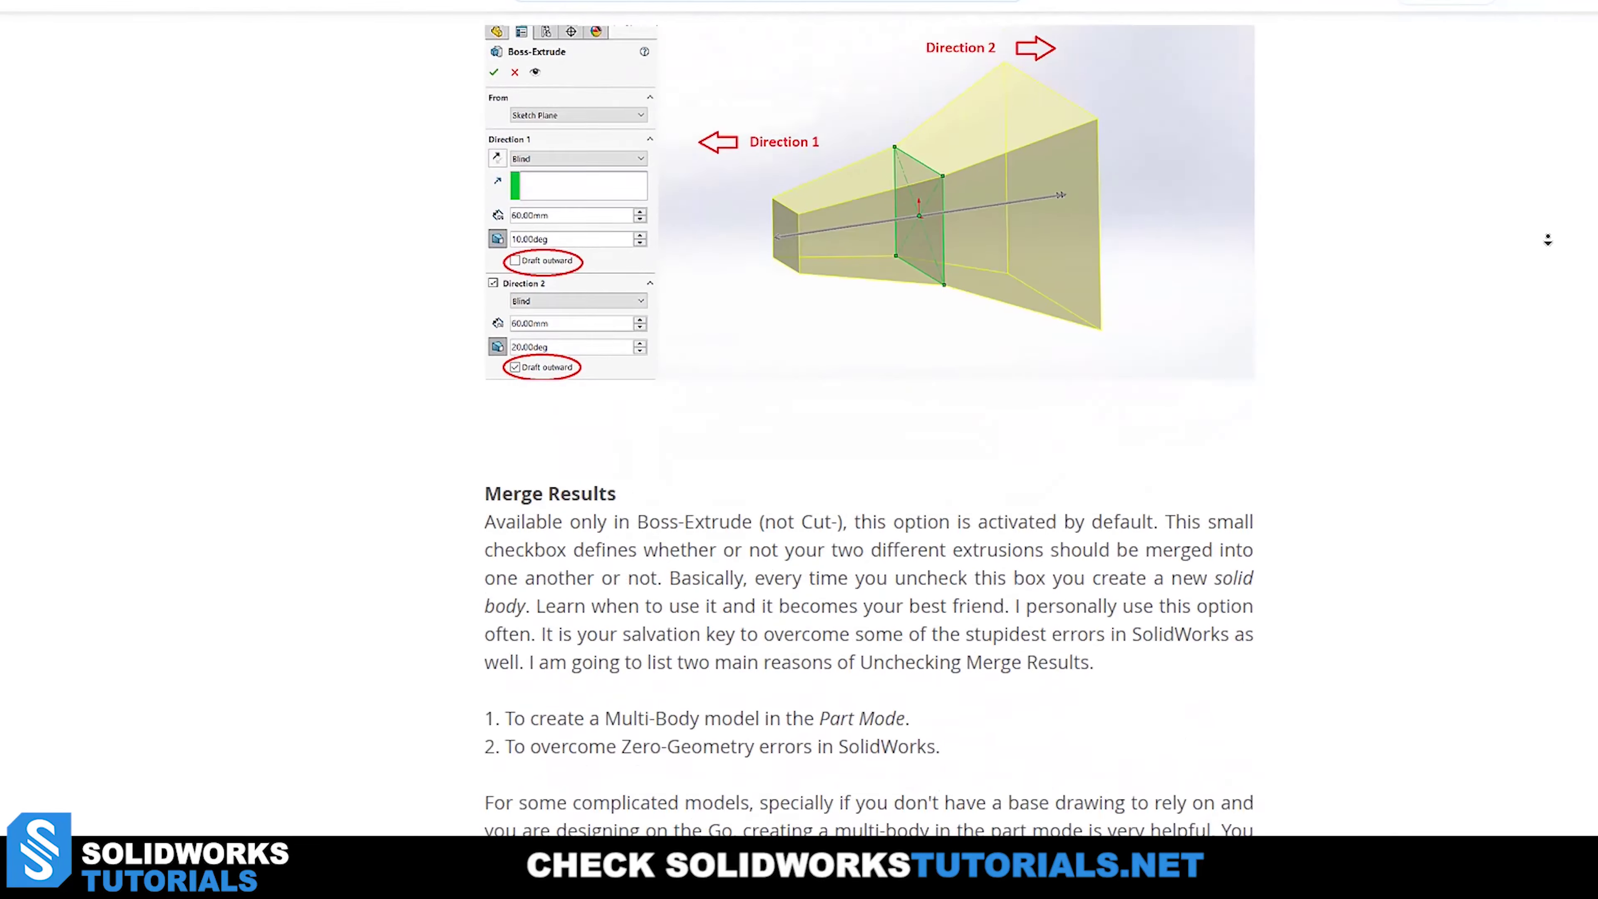
{"action": "scroll", "coordinate": [1548, 239], "scroll_direction": "down", "scroll_amount": 3}
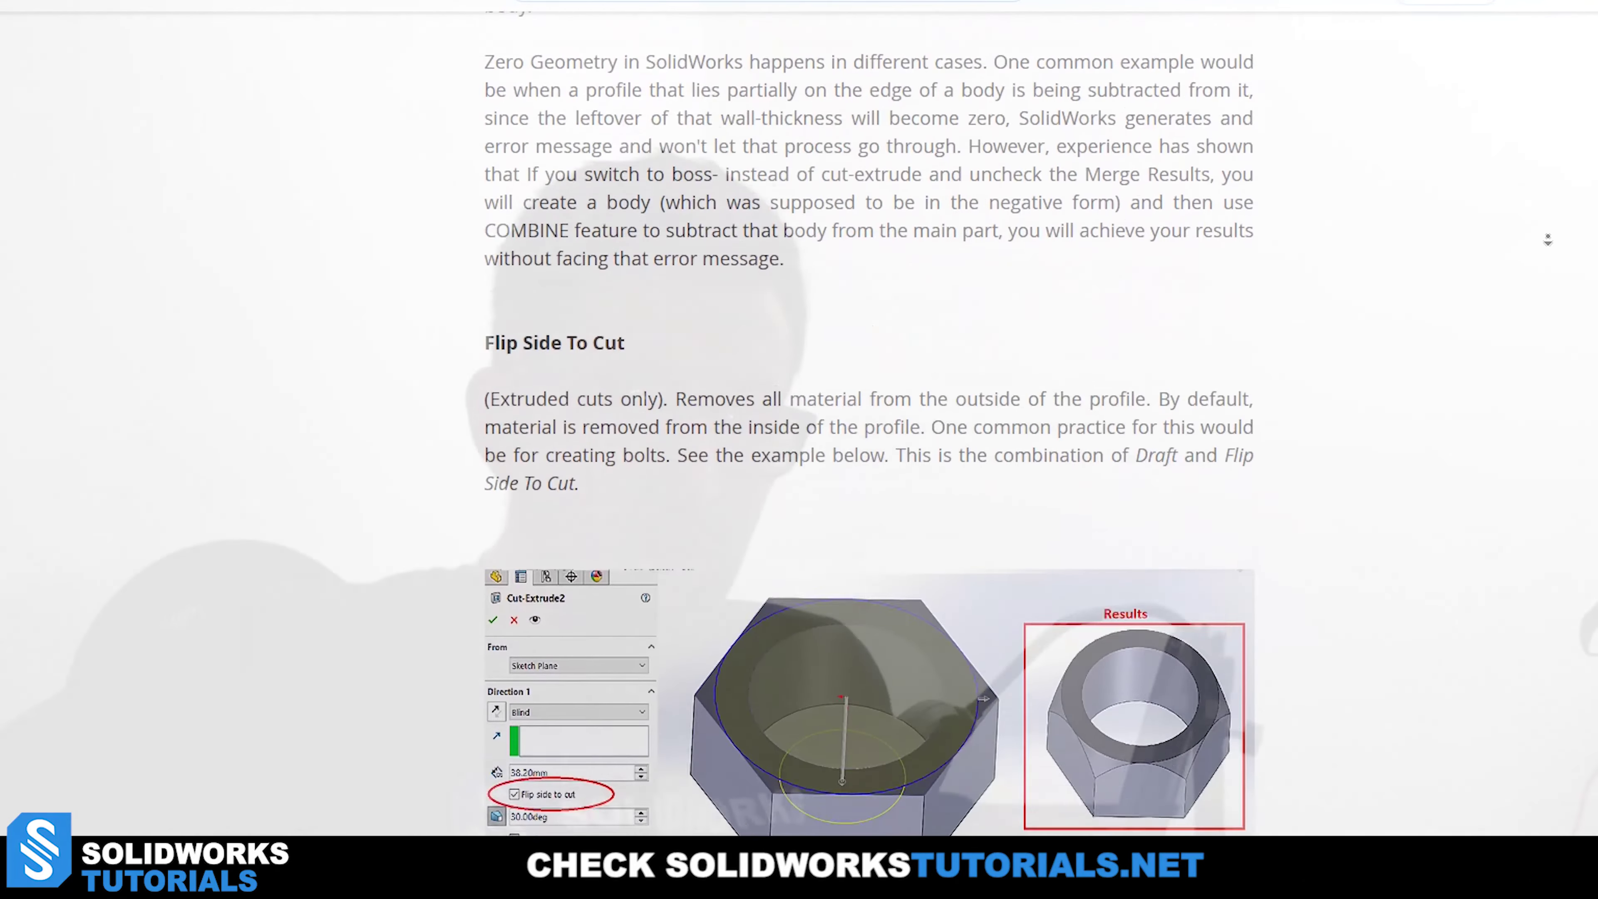
{"action": "scroll", "coordinate": [1548, 239], "scroll_direction": "down", "scroll_amount": 12}
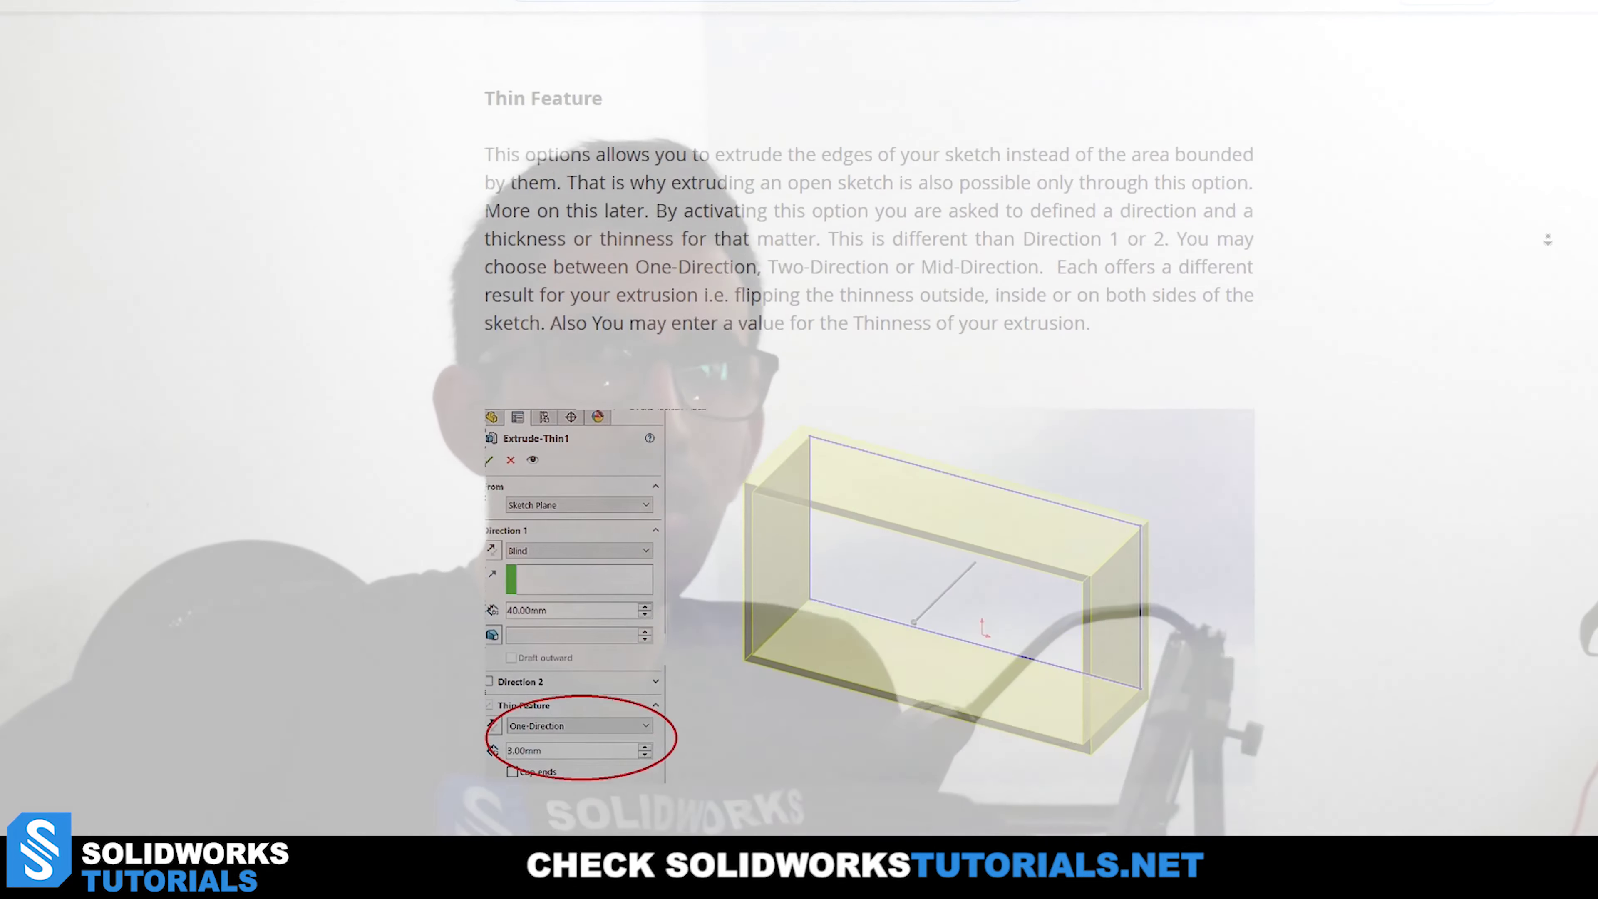
{"action": "scroll", "coordinate": [1548, 240], "scroll_direction": "down", "scroll_amount": 12}
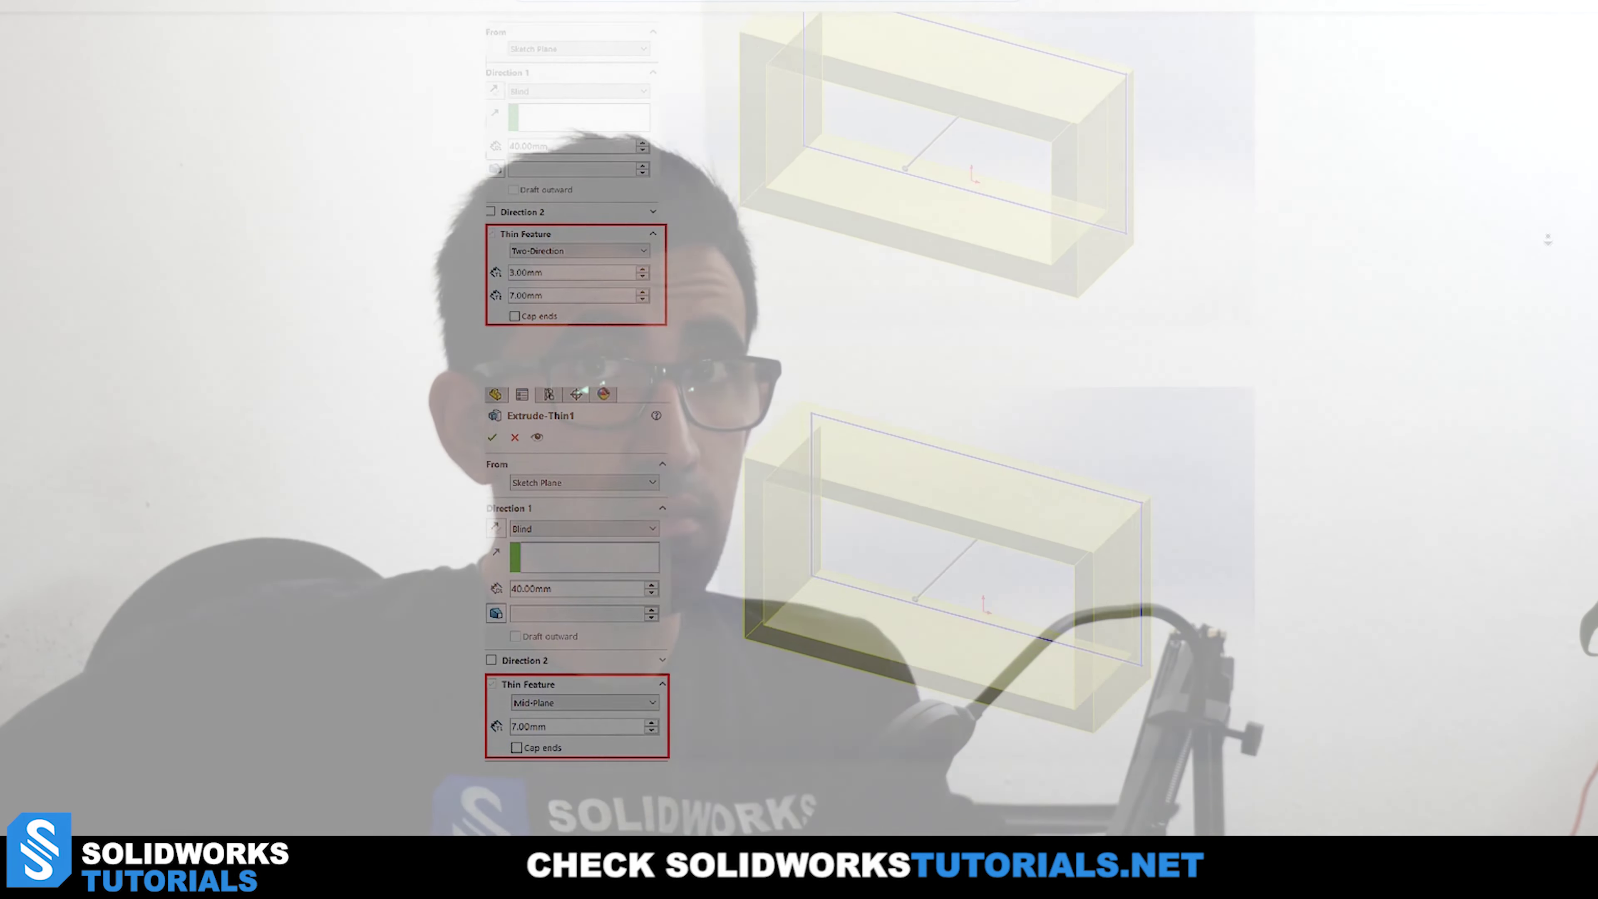